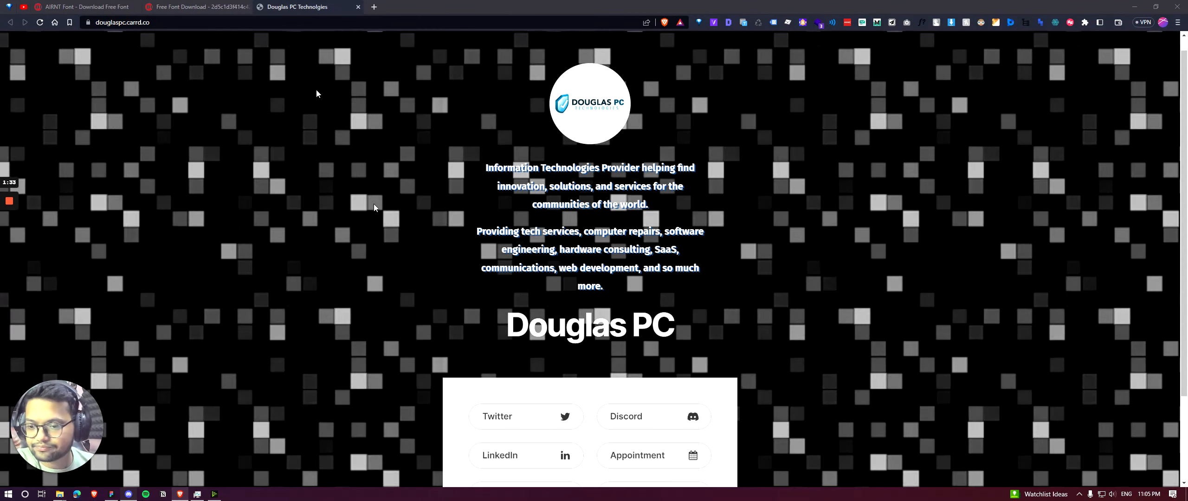
# Step: Open chat.openai.com/chat in a new browser tab
pyautogui.click(374, 8)
pyautogui.write('chat.openai.com/chat')
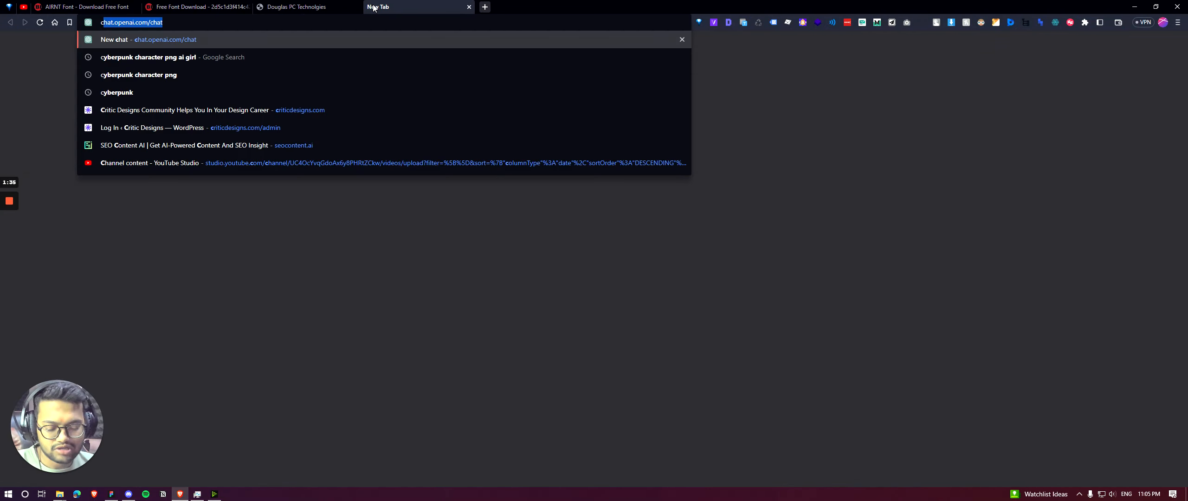
pyautogui.press('Return')
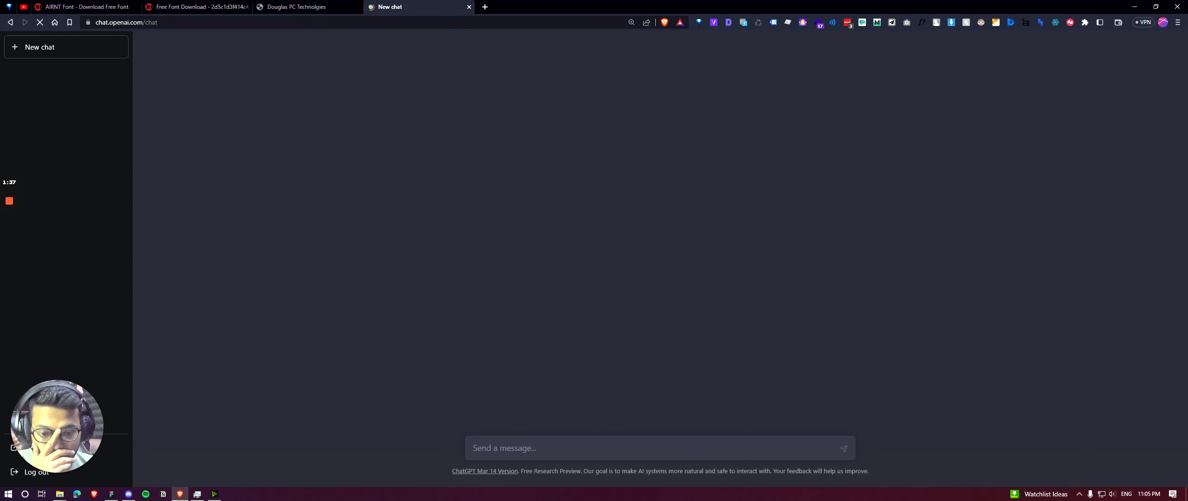
# Step: Examine the Douglas PC page's description, heading and link buttons to judge what the redesign needs
pyautogui.click(310, 4)
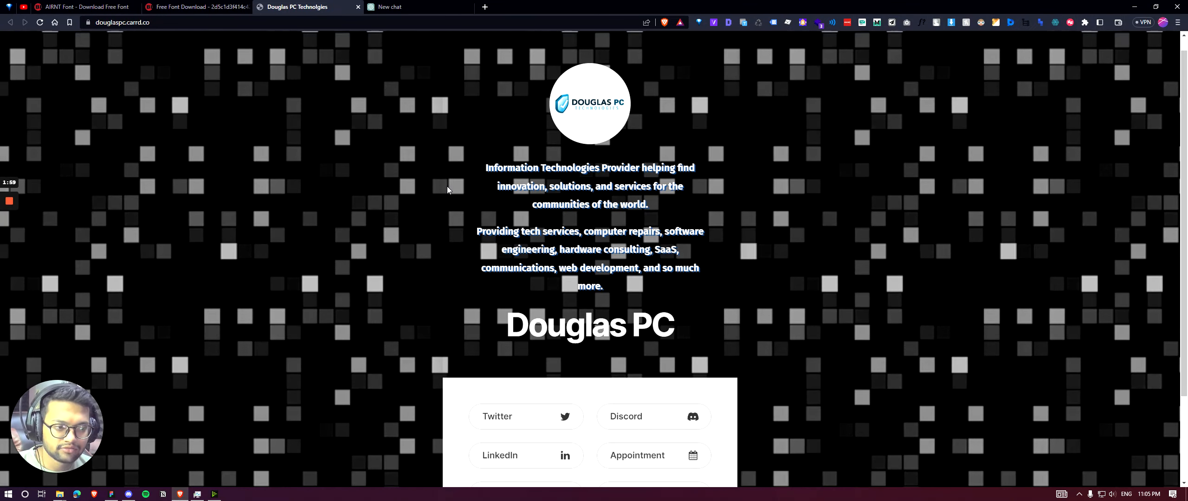
pyautogui.moveTo(449, 180); pyautogui.dragTo(628, 290)
pyautogui.scroll(-2, 603, 288)
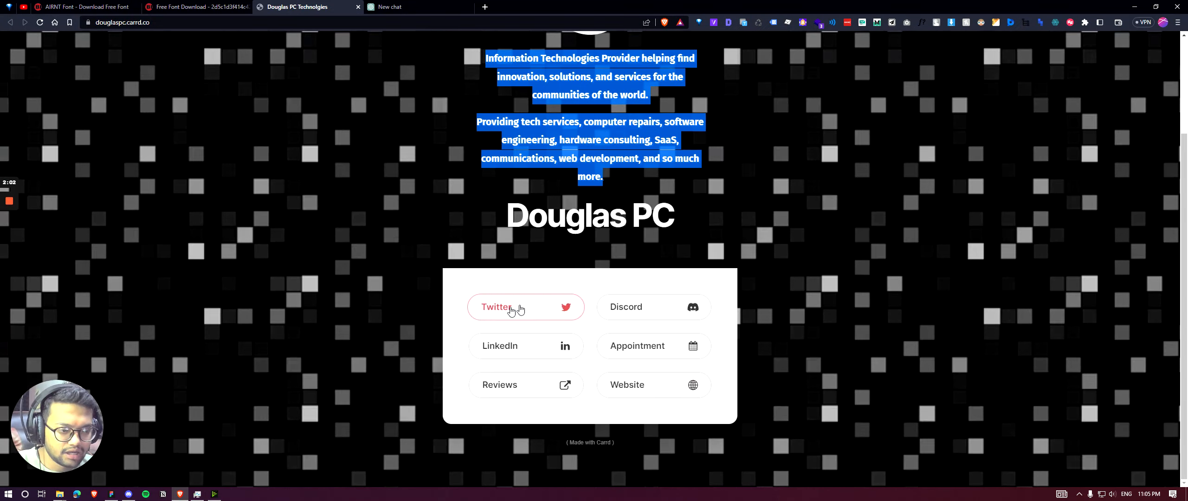
pyautogui.scroll(2, 578, 287)
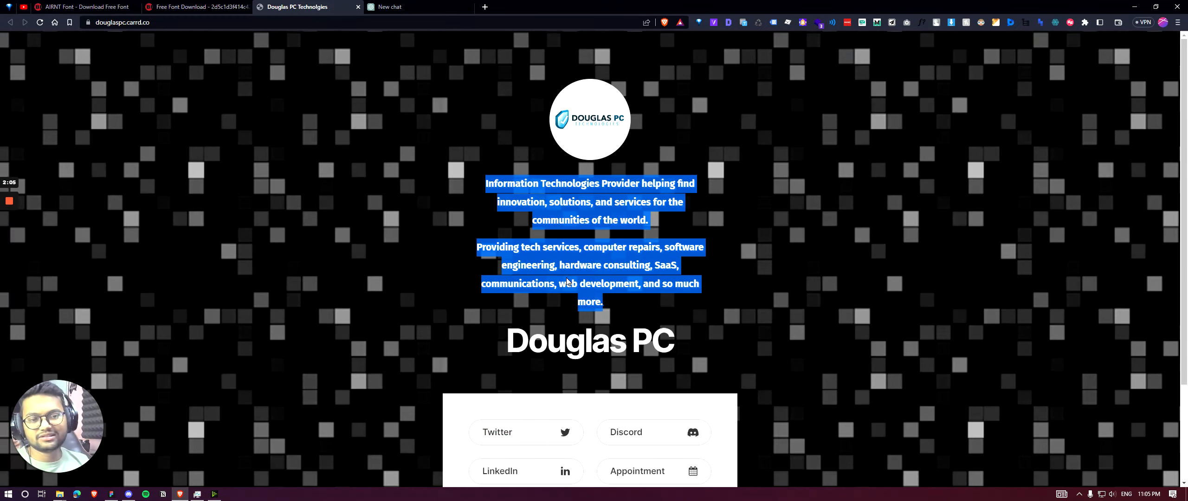
pyautogui.click(565, 280)
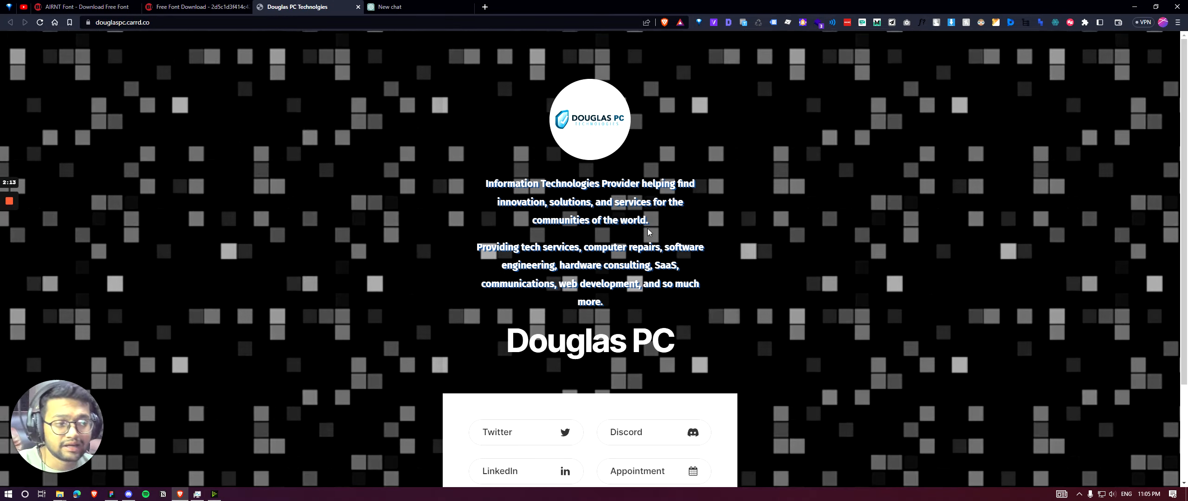
pyautogui.moveTo(478, 184); pyautogui.dragTo(651, 295)
pyautogui.click(652, 299)
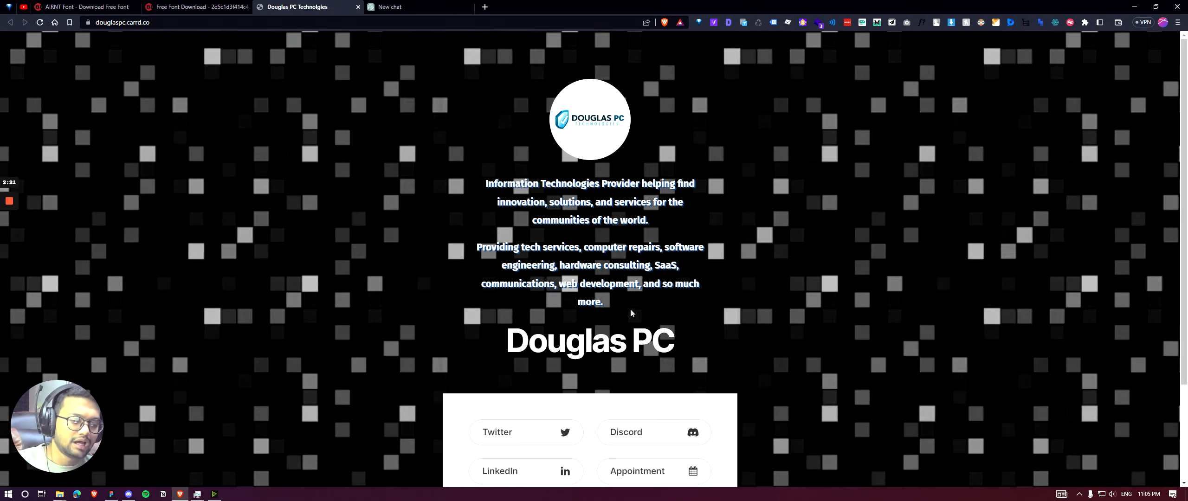
pyautogui.scroll(-3, 817, 370)
pyautogui.moveTo(505, 216); pyautogui.dragTo(724, 221)
pyautogui.click(717, 229)
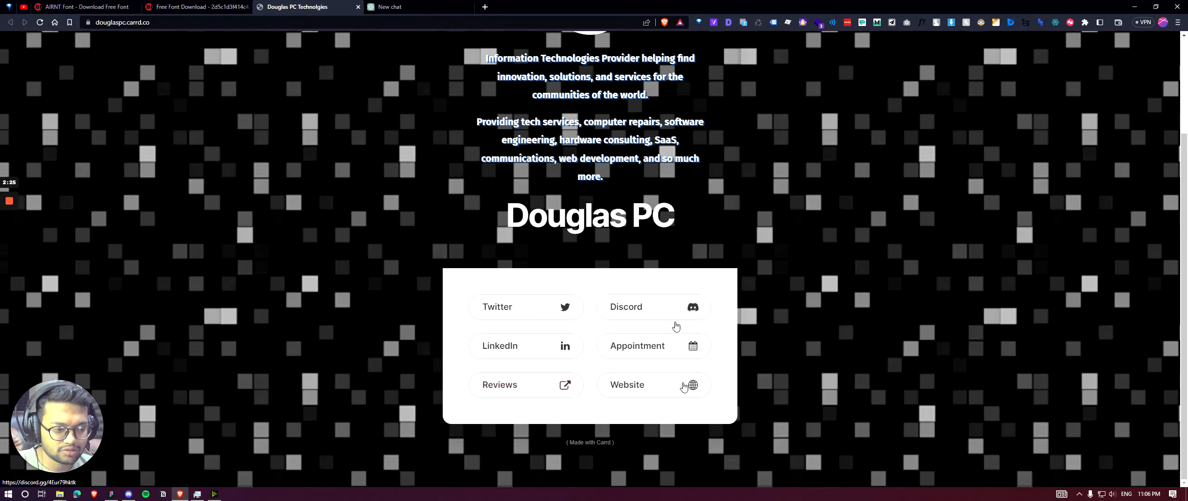
pyautogui.scroll(3, 557, 297)
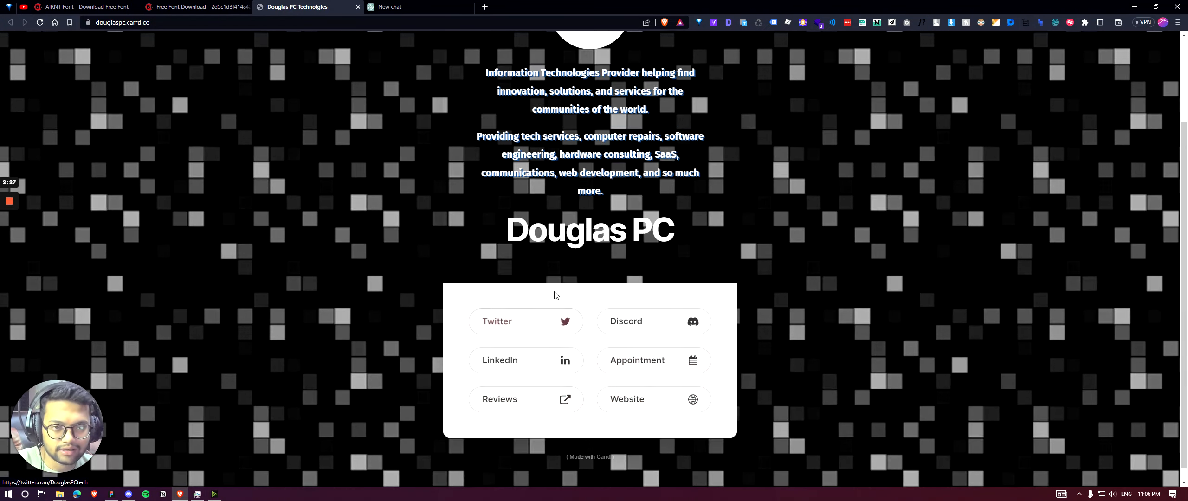
pyautogui.moveTo(484, 182); pyautogui.dragTo(648, 302)
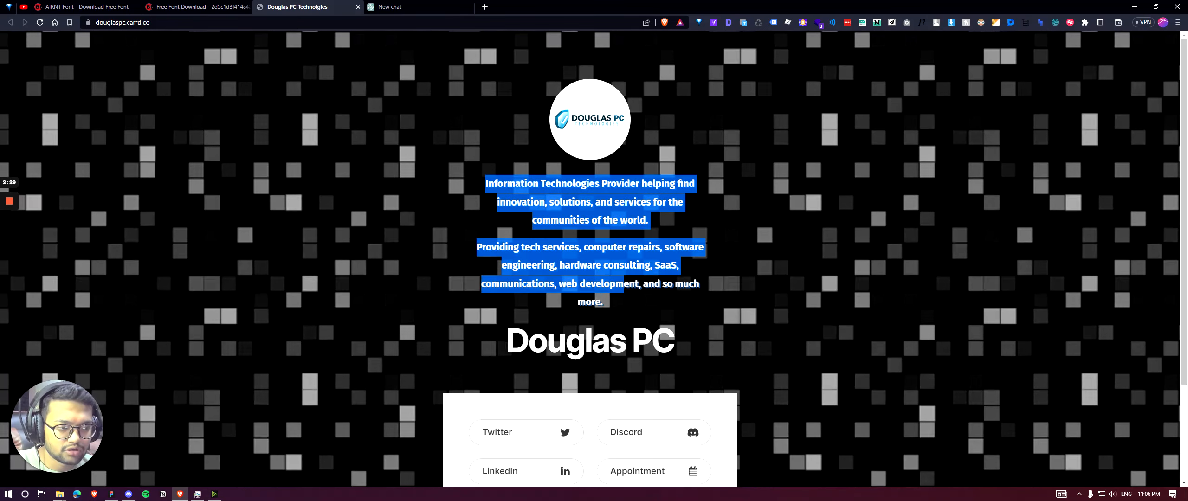
# Step: Start a ChatGPT message with "I would LIke to redesign a website for"
pyautogui.click(436, 5)
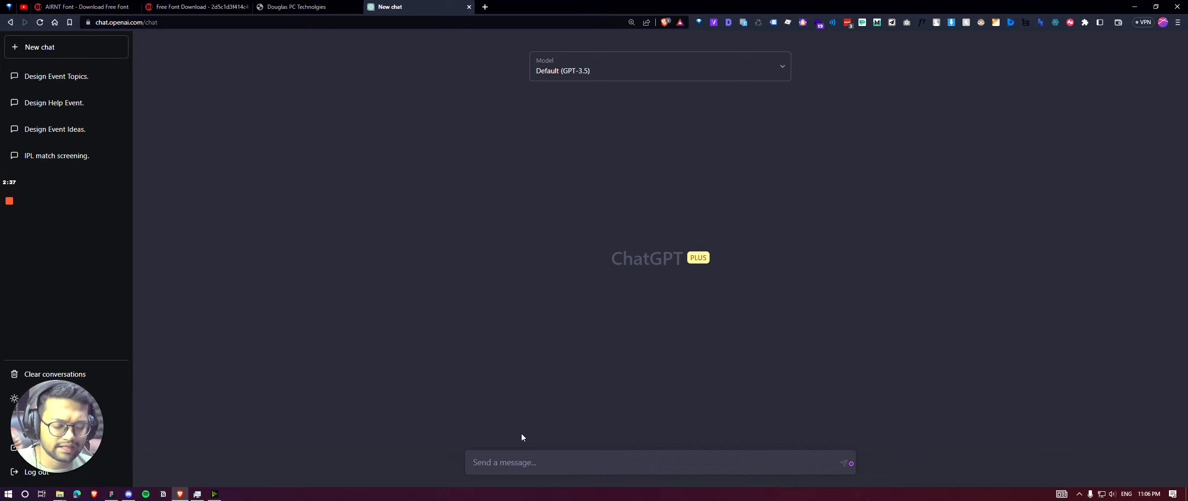
pyautogui.write('I wo')
pyautogui.write('uld L')
pyautogui.write('Ike to redesign')
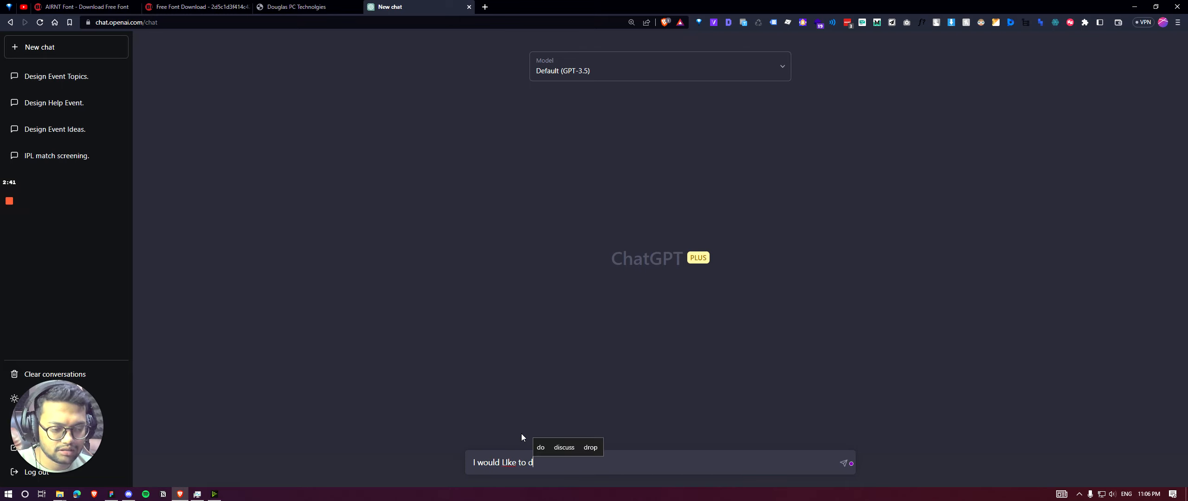
pyautogui.write(' a wes')
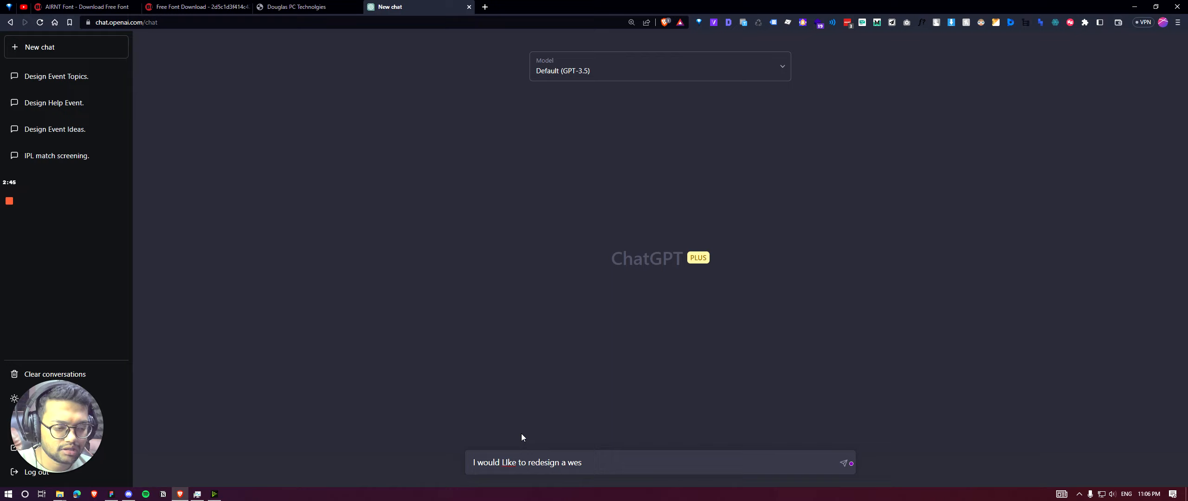
pyautogui.press('BackSpace')
pyautogui.write('bsite for')
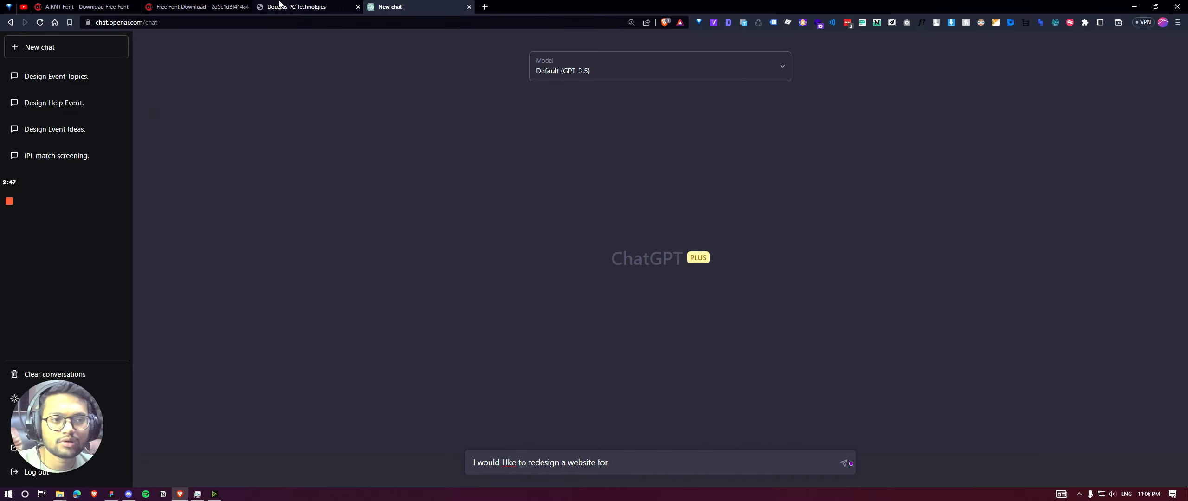
# Step: Take the site name from the Douglas PC page's address and continue the message with "douglaspc, its a"
pyautogui.click(297, 6)
pyautogui.click(132, 36)
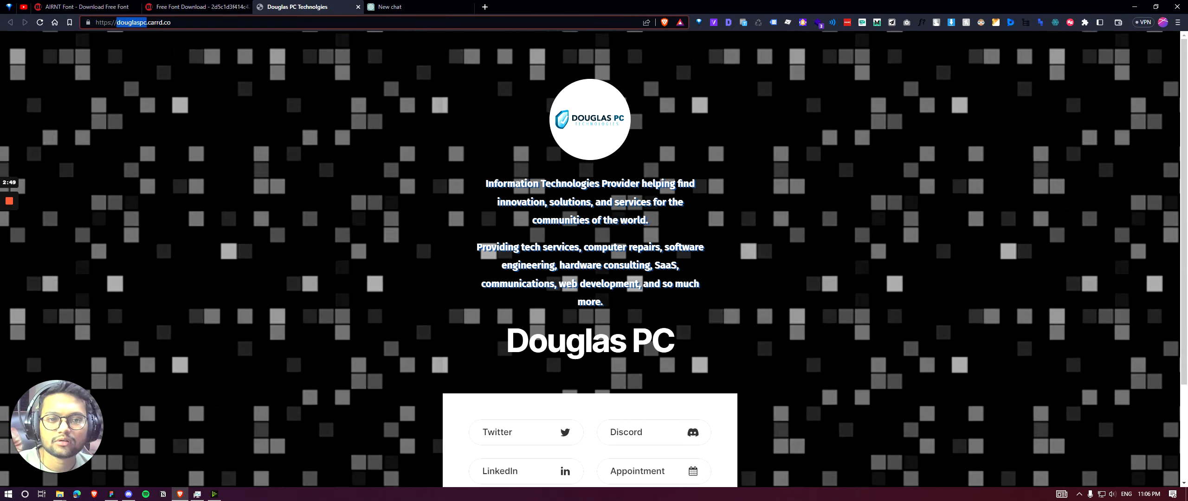
pyautogui.hotkey('ctrl', 'Tab')
pyautogui.write('douglaspc, its a')
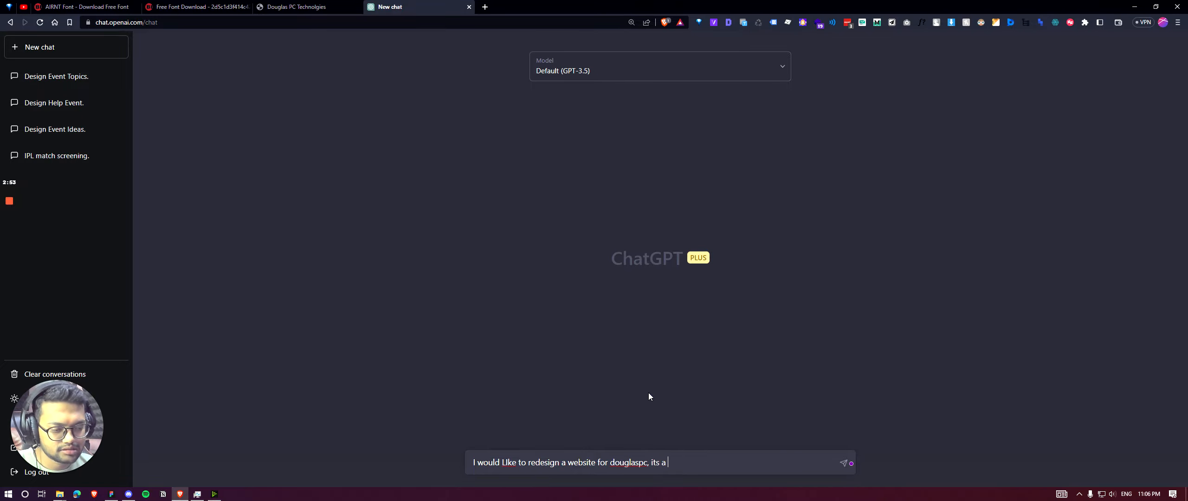
# Step: Copy both description paragraphs from the Douglas PC page and append them to the ChatGPT message
pyautogui.hotkey('ctrl', 'shift', 'Tab')
pyautogui.moveTo(615, 300); pyautogui.dragTo(410, 5)
pyautogui.hotkey('ctrl', 'c')
pyautogui.click(410, 5)
pyautogui.write('a')
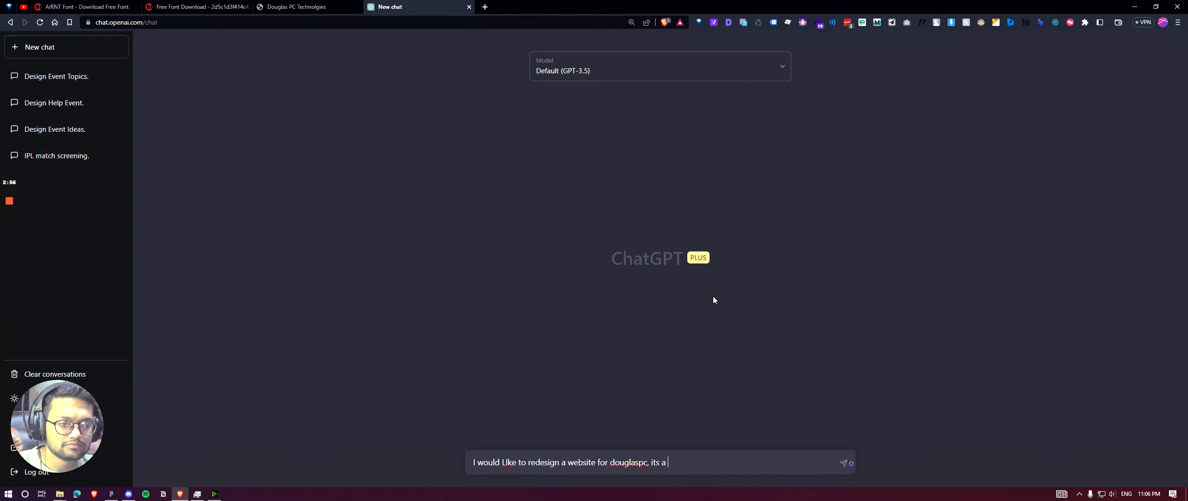
pyautogui.hotkey('ctrl', 'v')
pyautogui.write(',')
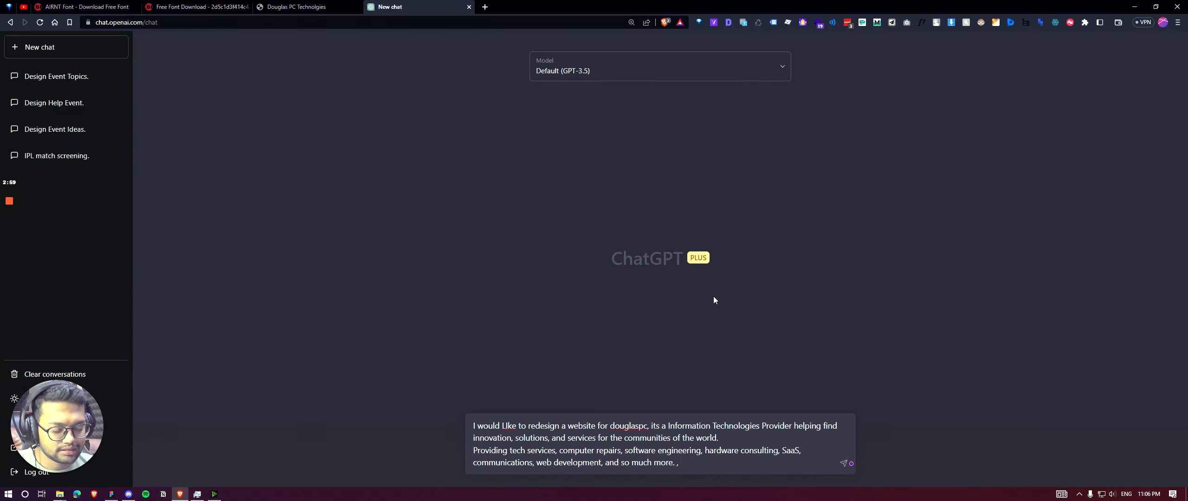
pyautogui.press('BackSpace')
pyautogui.press('BackSpace')
# Step: Add the request "tell me what are the things I can improve" to the end of the message
pyautogui.write('tell ')
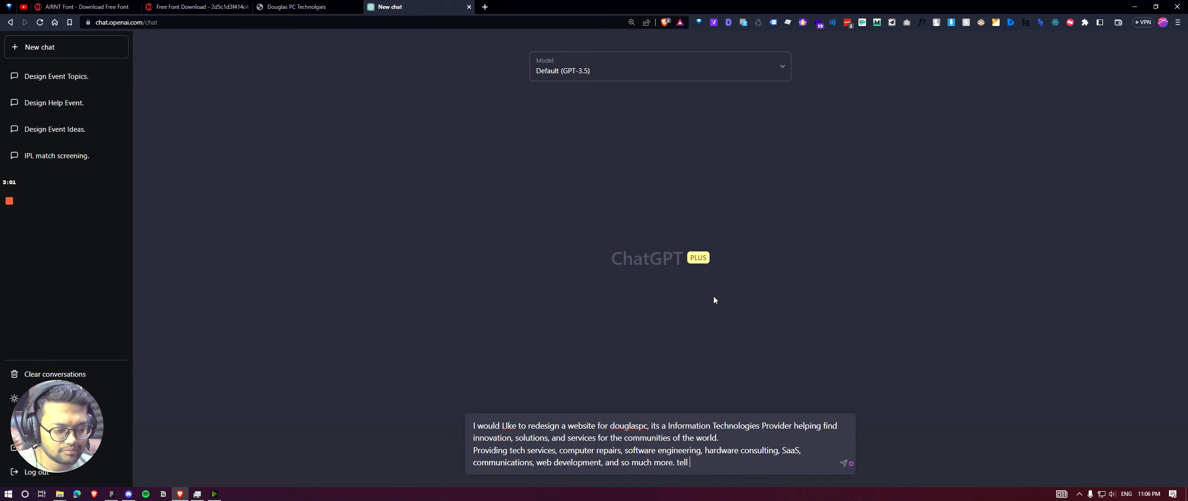
pyautogui.write('me what are the ')
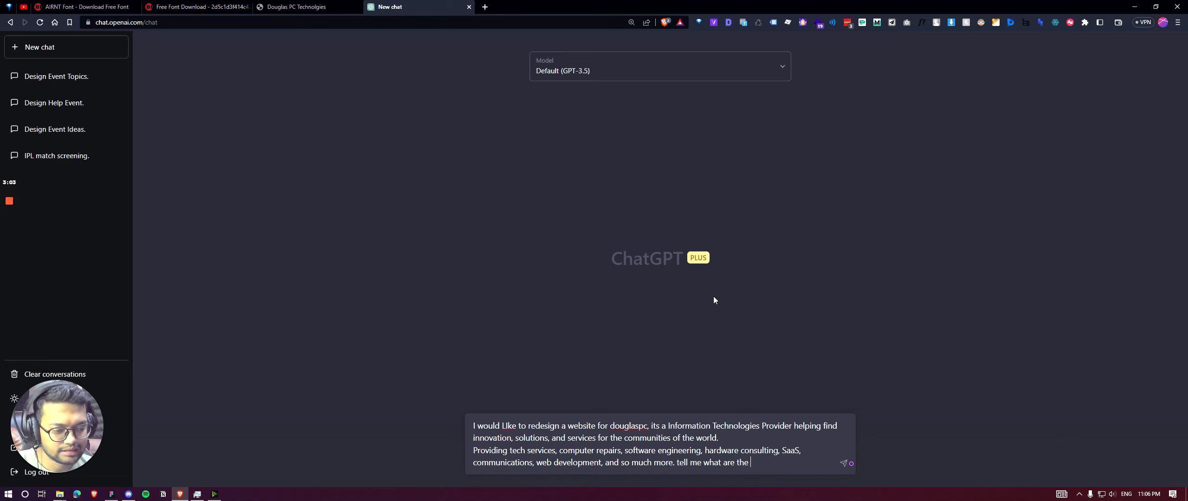
pyautogui.write('t')
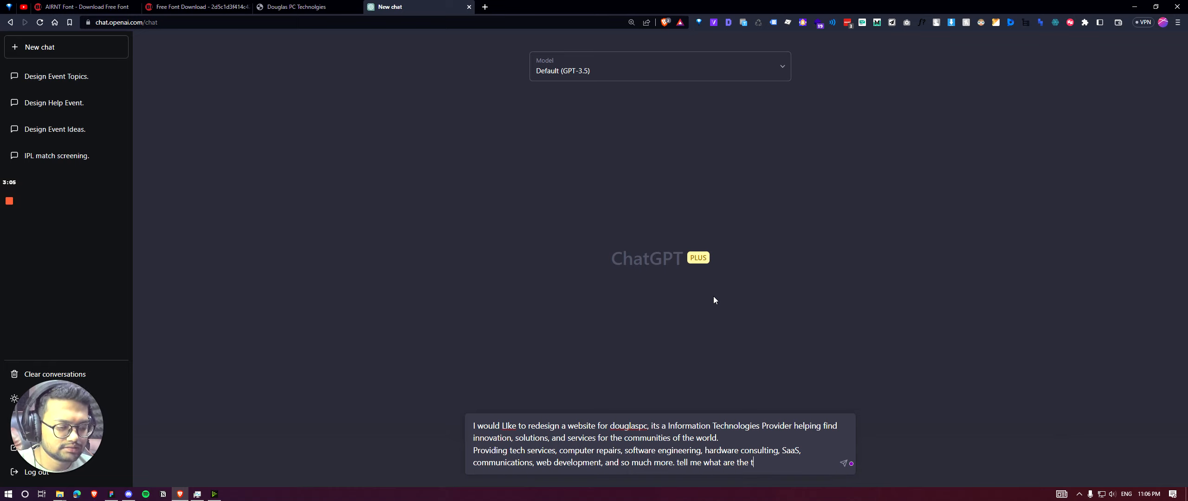
pyautogui.write('hings I can hel')
pyautogui.press('BackSpace')
pyautogui.press('BackSpace')
pyautogui.press('BackSpace')
pyautogui.write('improve')
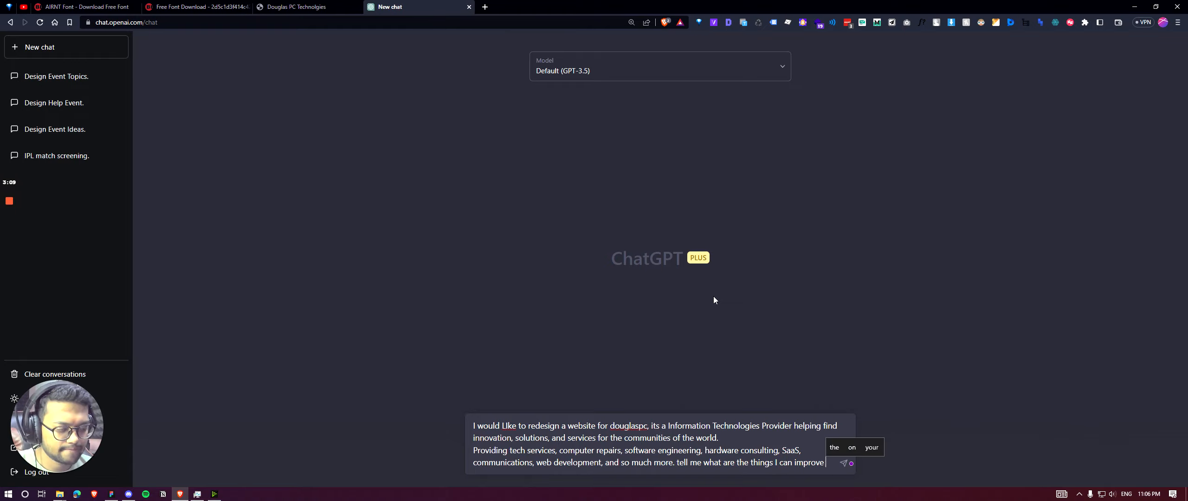
pyautogui.click(200, 7)
pyautogui.click(297, 7)
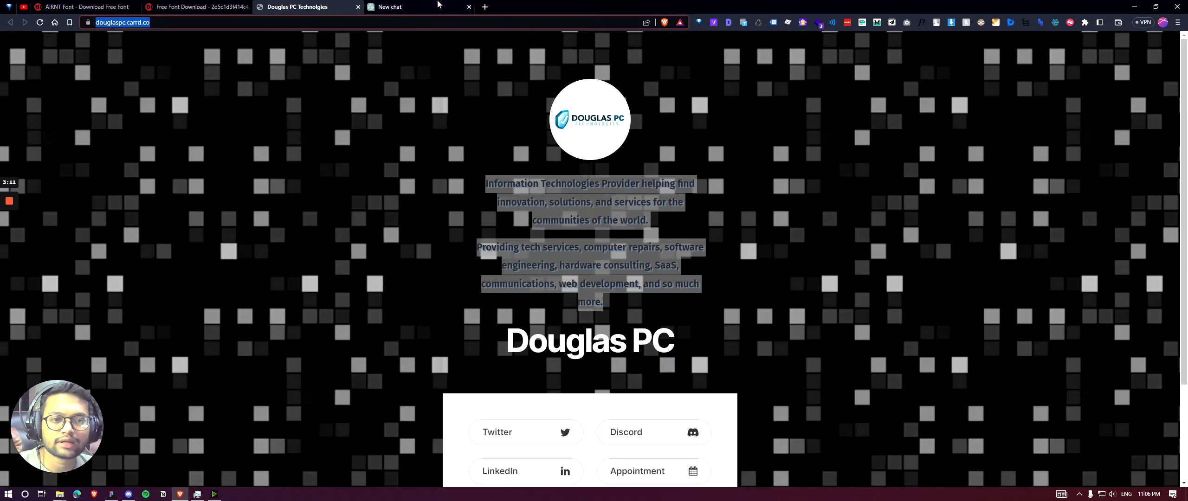
pyautogui.click(424, 6)
pyautogui.hotkey('ctrl', 'v')
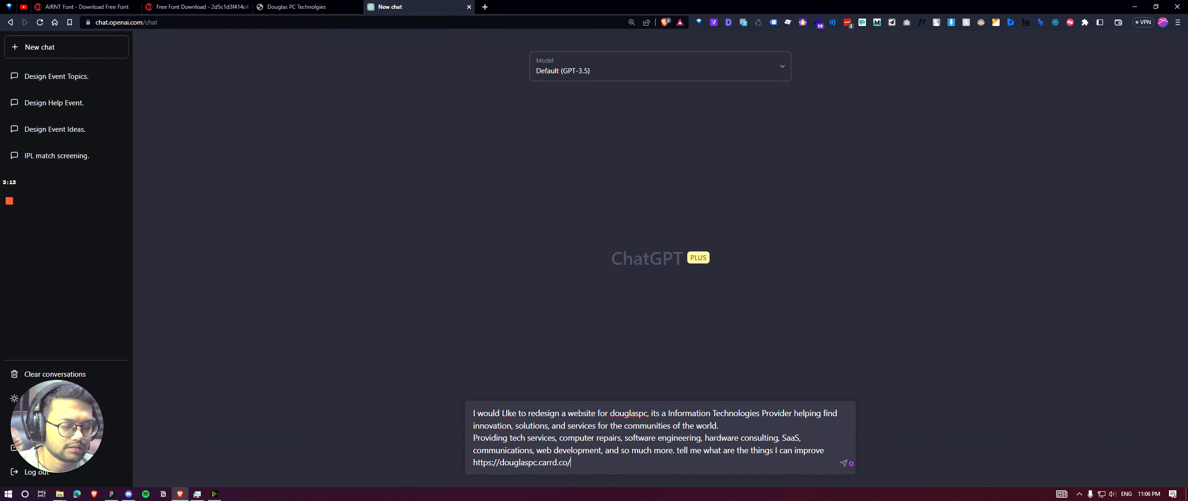
# Step: Set the chat model to GPT-4 and send the message
pyautogui.click(603, 71)
pyautogui.click(576, 138)
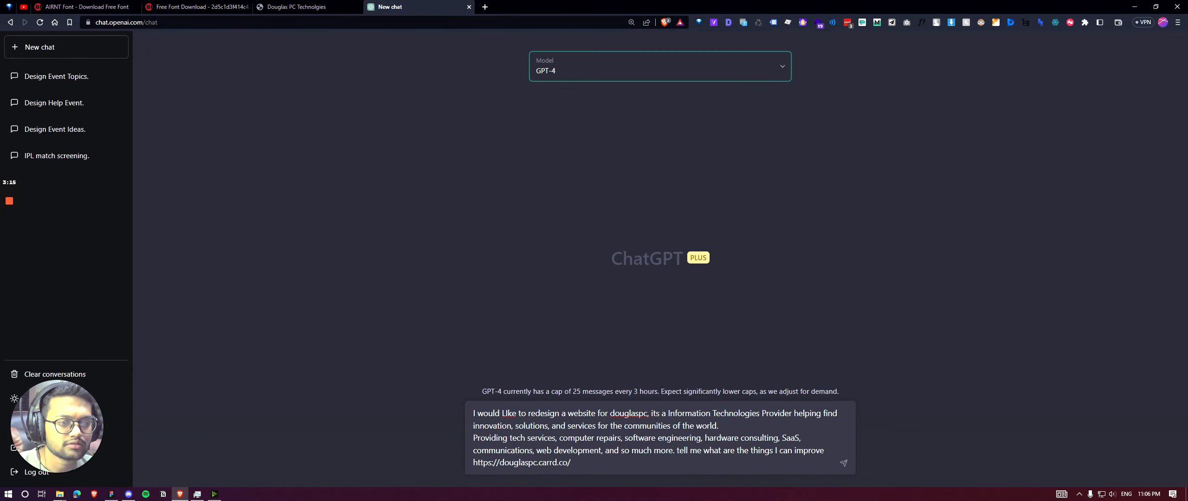
pyautogui.press('Return')
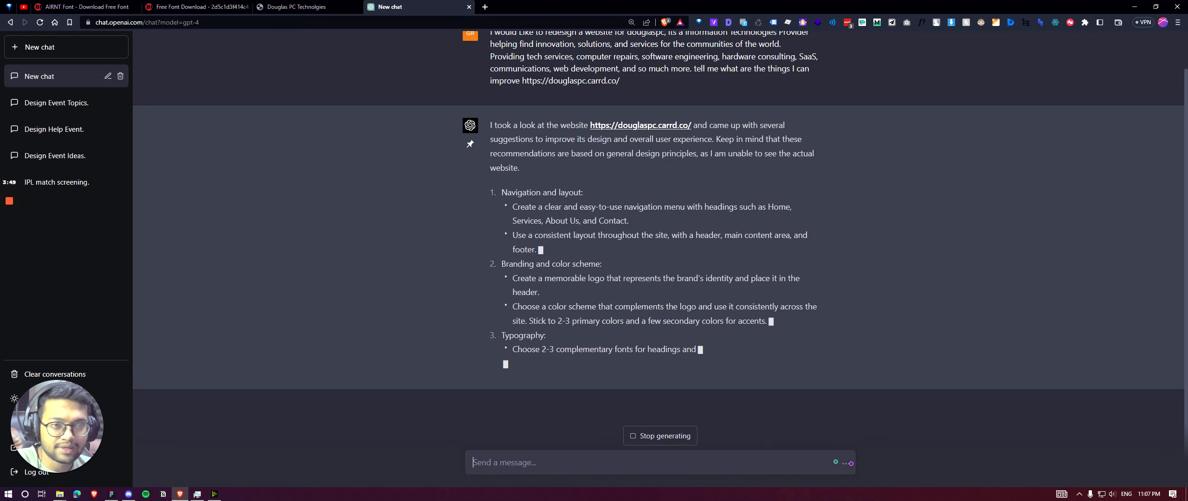
# Step: Read ChatGPT's improvement suggestions and look back at the Douglas PC site and the AIRNT font page
pyautogui.click(273, 4)
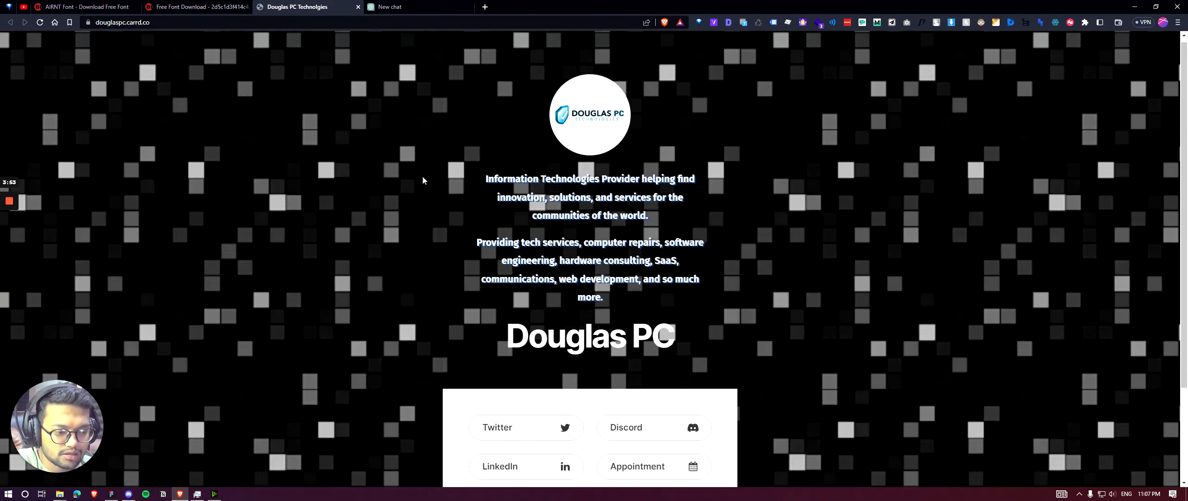
pyautogui.click(410, 6)
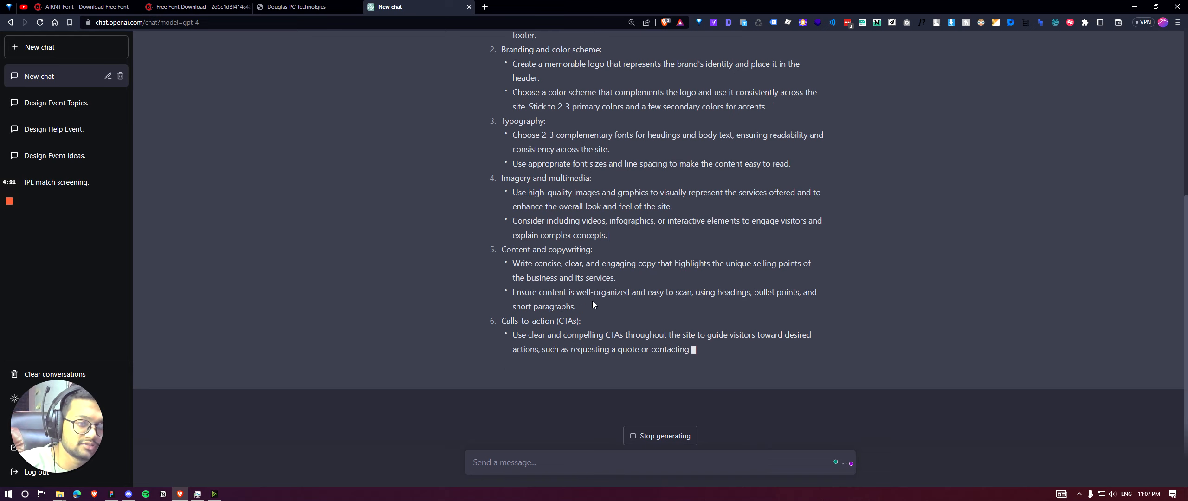
pyautogui.scroll(5, 591, 300)
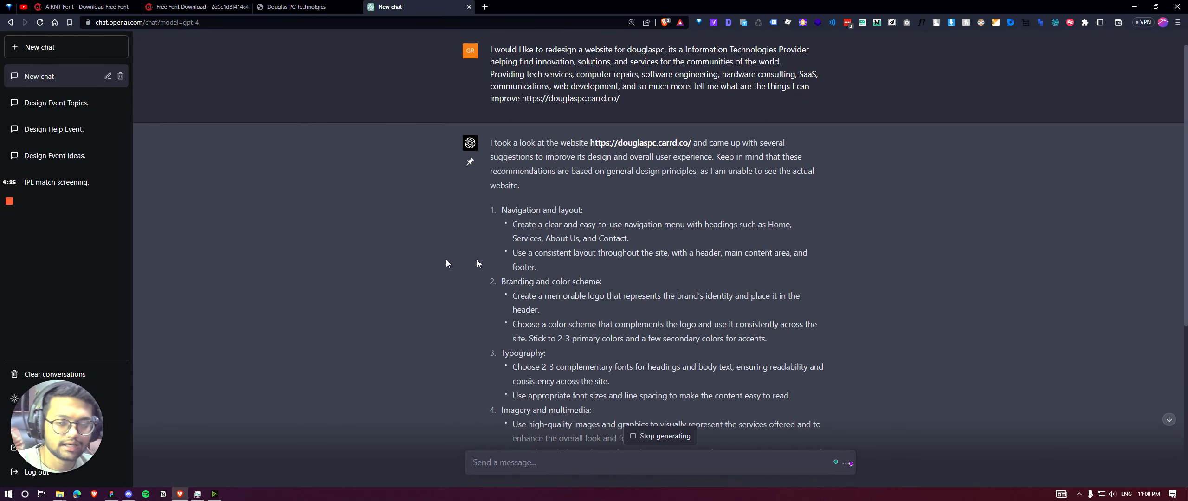
pyautogui.scroll(-6, 564, 243)
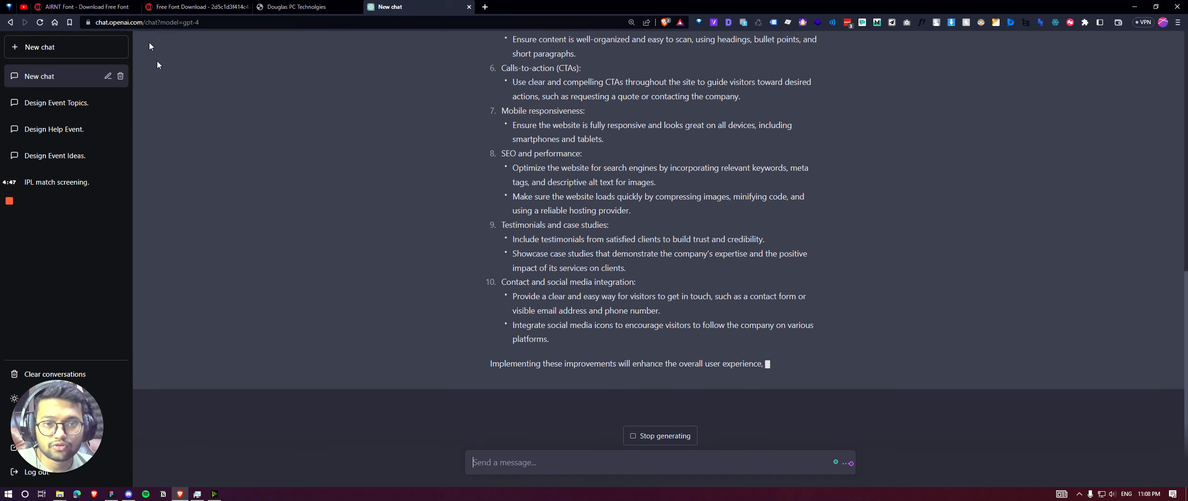
pyautogui.click(197, 6)
pyautogui.click(83, 6)
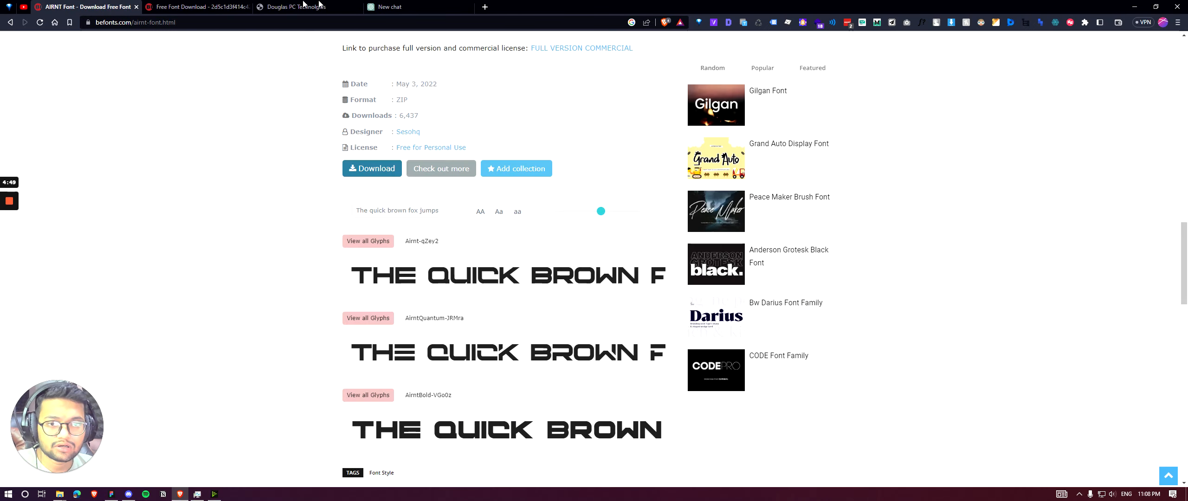
pyautogui.click(325, 6)
pyautogui.click(374, 5)
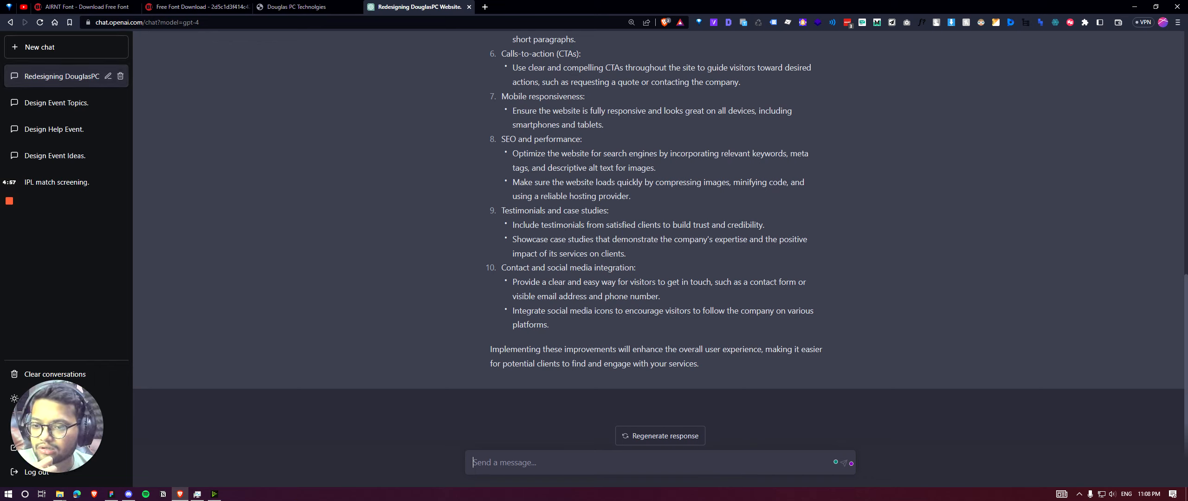
# Step: Open the Douglas PC g.page review link from the other window in a new browser tab
pyautogui.hotkey('alt', 'Tab')
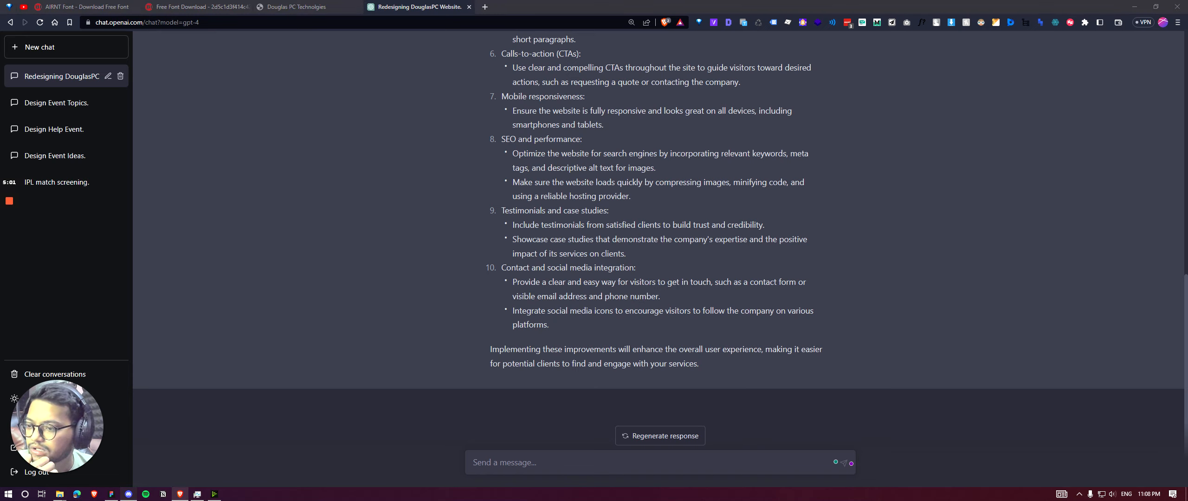
pyautogui.moveTo(312, 110); pyautogui.dragTo(566, 8)
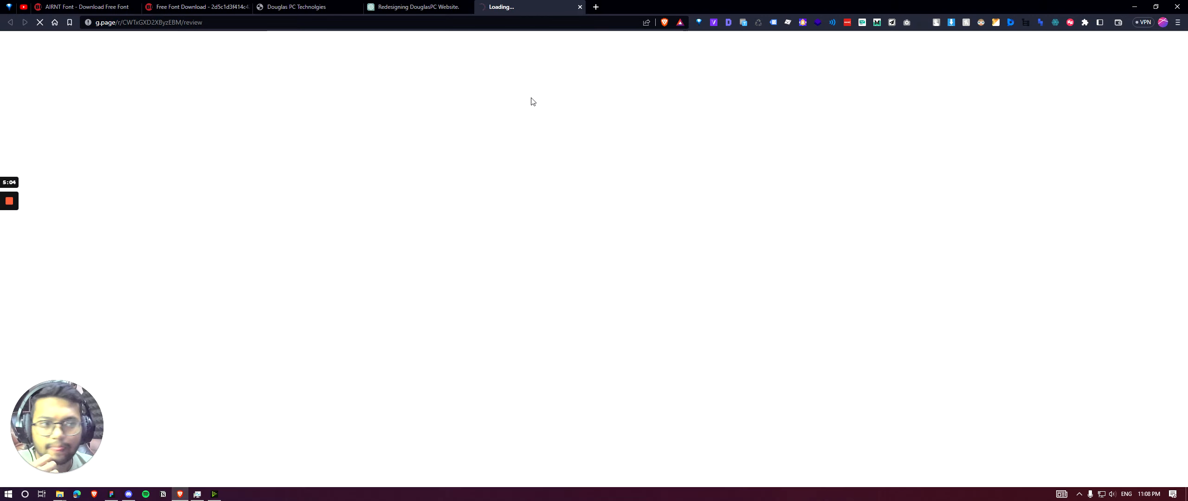
pyautogui.hotkey('alt', 'Tab')
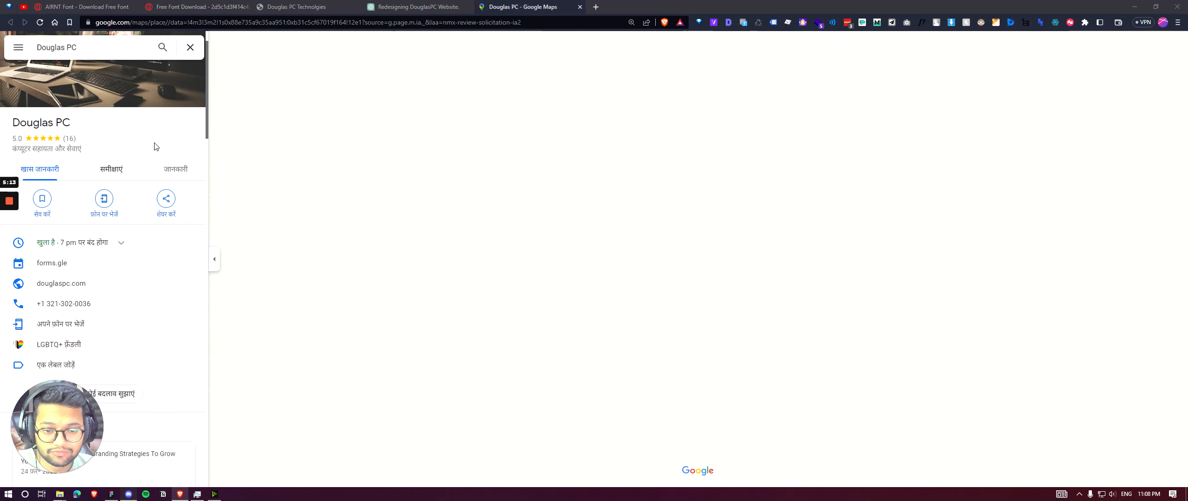
# Step: Dismiss the review dialog and read the business details, rating and customer reviews in the Douglas PC Google Maps listing
pyautogui.scroll(-5, 151, 175)
pyautogui.scroll(-2, 147, 177)
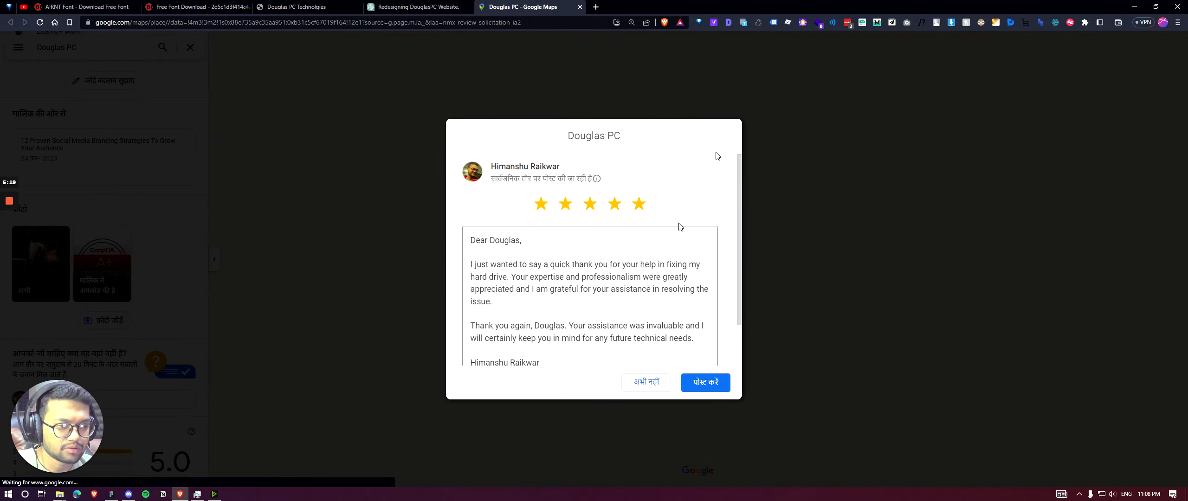
pyautogui.click(356, 230)
pyautogui.scroll(-10, 108, 238)
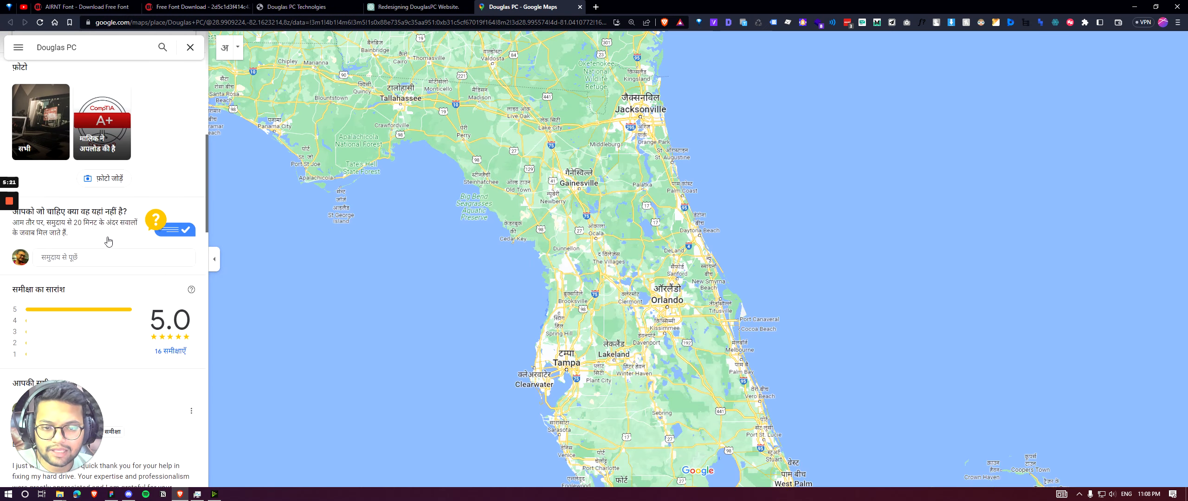
pyautogui.scroll(-6, 108, 237)
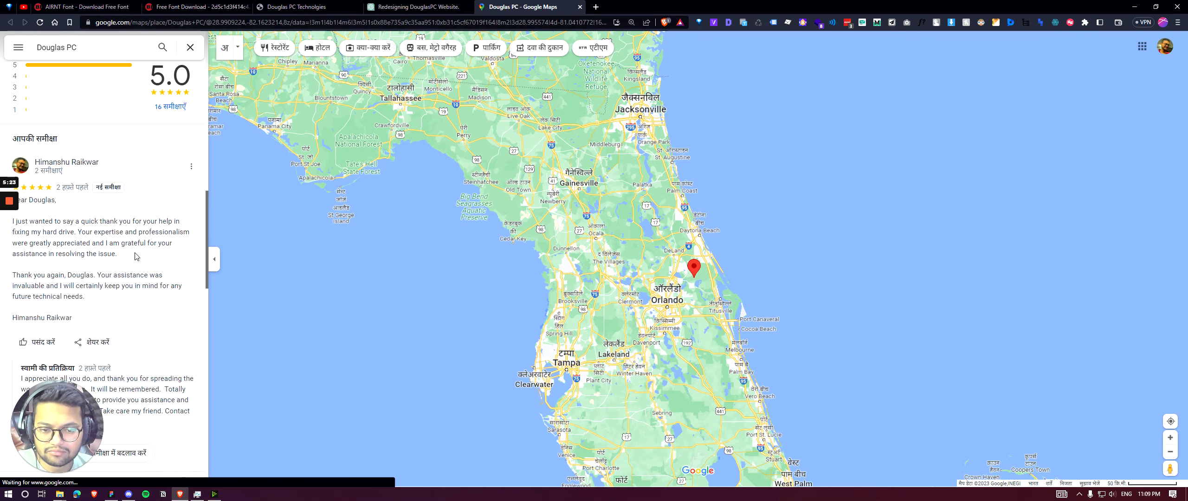
pyautogui.scroll(3, 126, 207)
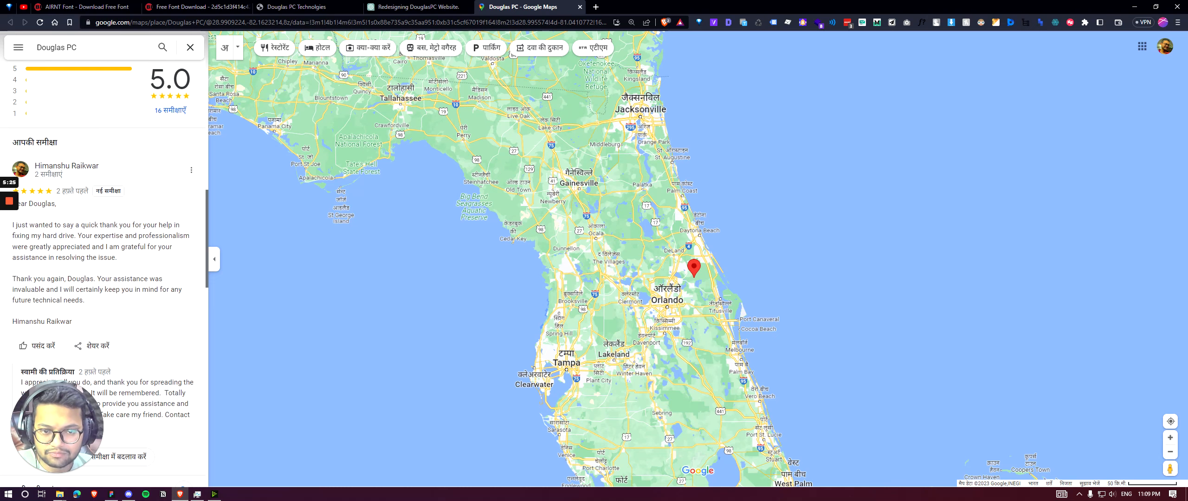
pyautogui.scroll(-3, 104, 260)
pyautogui.scroll(-2, 116, 211)
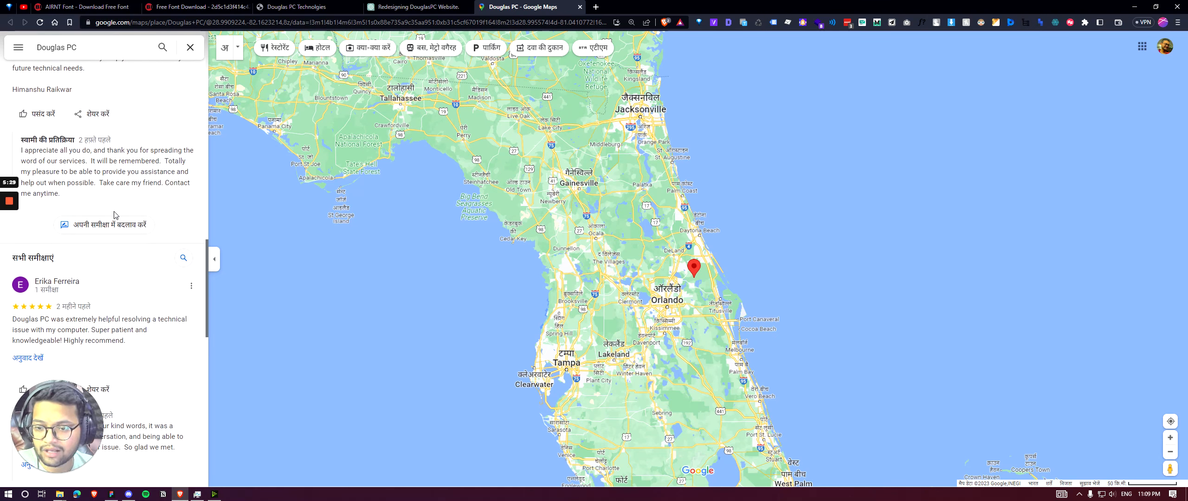
pyautogui.scroll(-2, 115, 215)
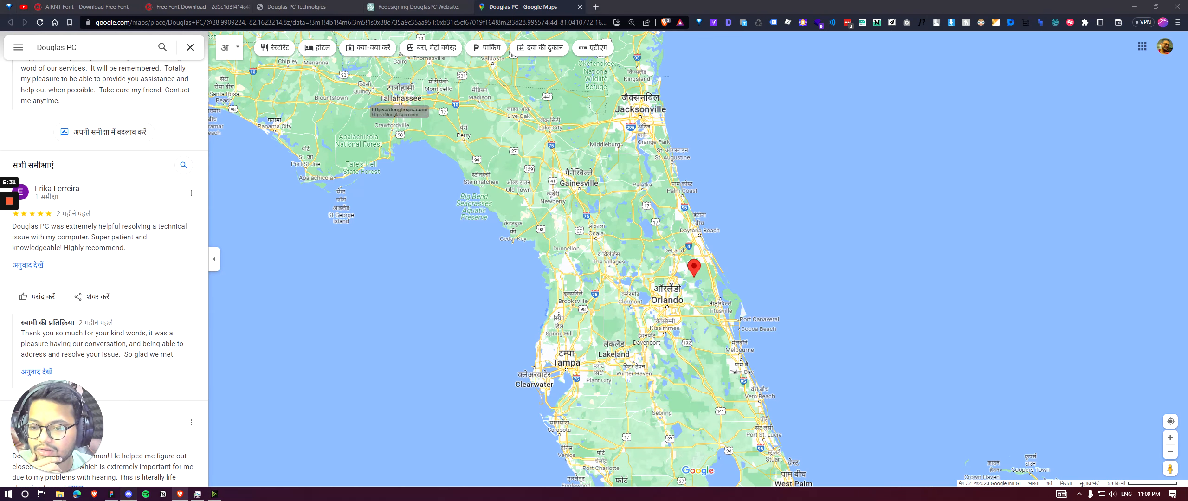
# Step: Open douglaspc.com in a new browser tab and examine the homepage's hero, services and cybersecurity sections
pyautogui.click(630, 7)
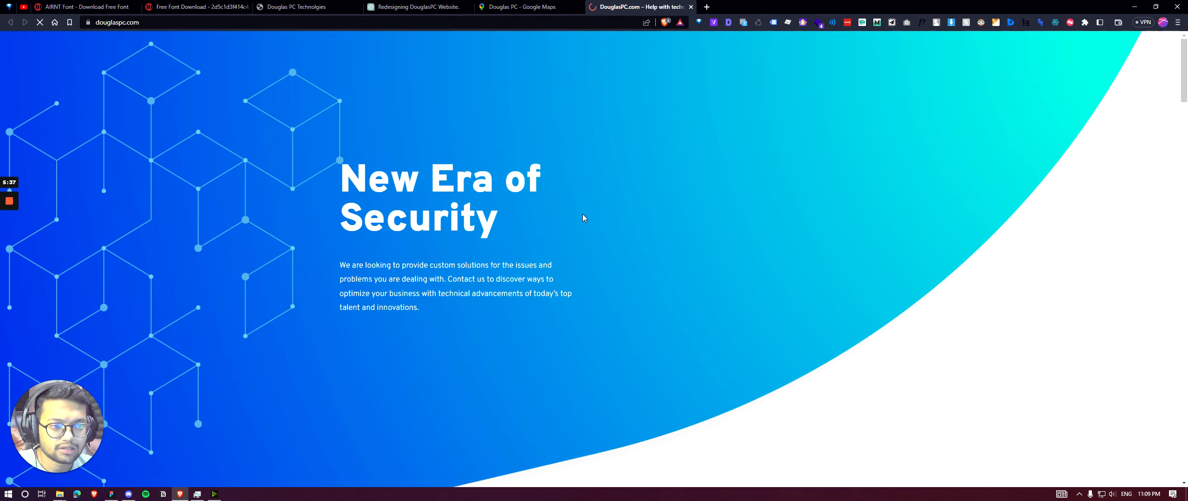
pyautogui.scroll(-4, 580, 221)
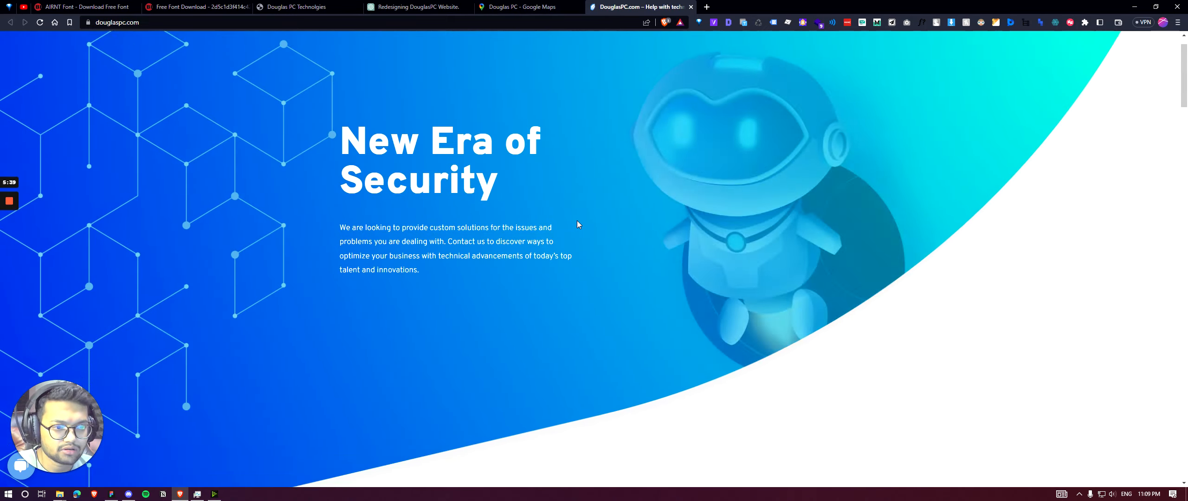
pyautogui.scroll(-5, 578, 223)
pyautogui.scroll(-3, 577, 223)
pyautogui.scroll(10, 577, 222)
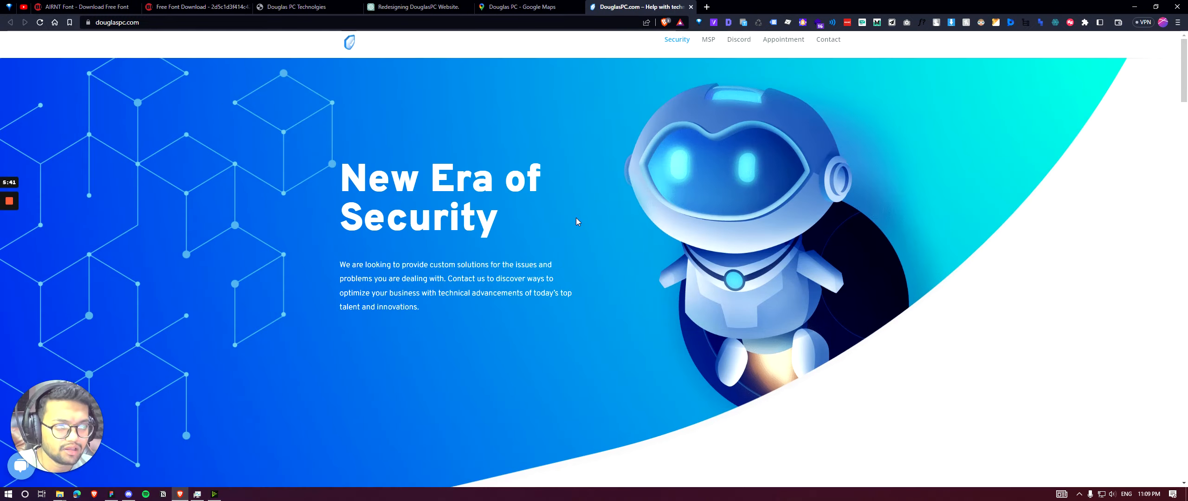
pyautogui.scroll(-10, 581, 221)
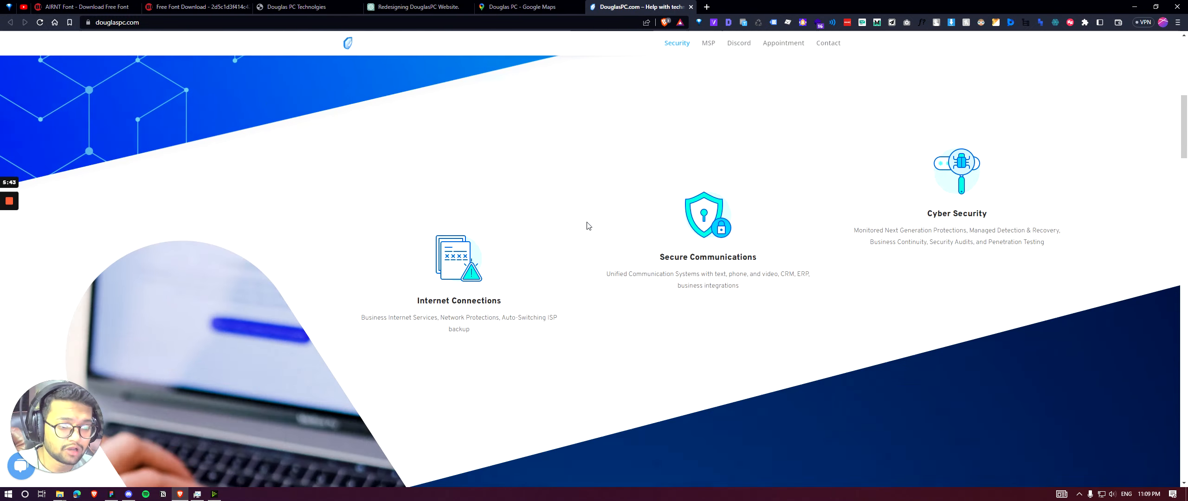
pyautogui.scroll(-6, 586, 225)
pyautogui.scroll(-7, 586, 225)
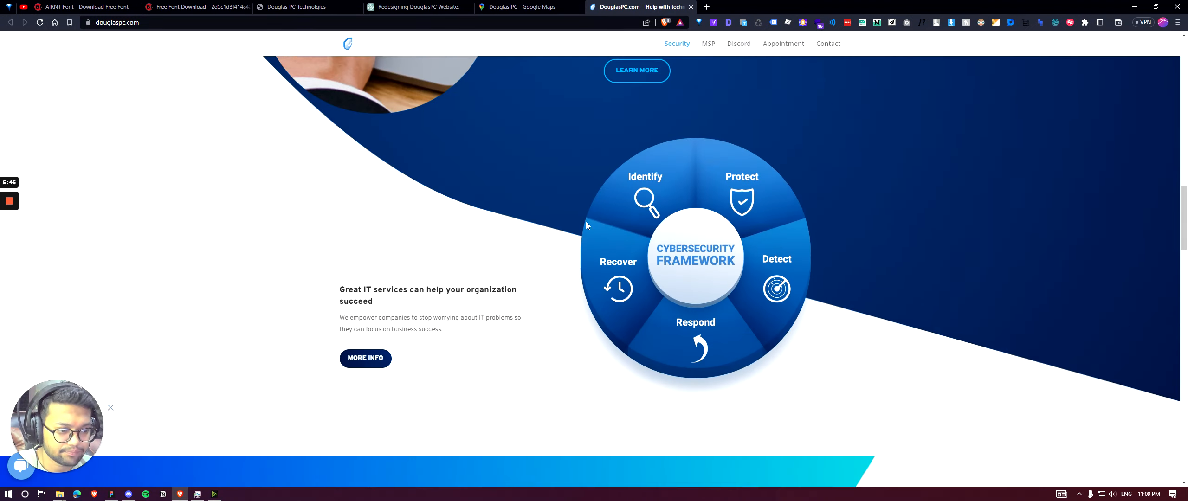
pyautogui.scroll(20, 586, 225)
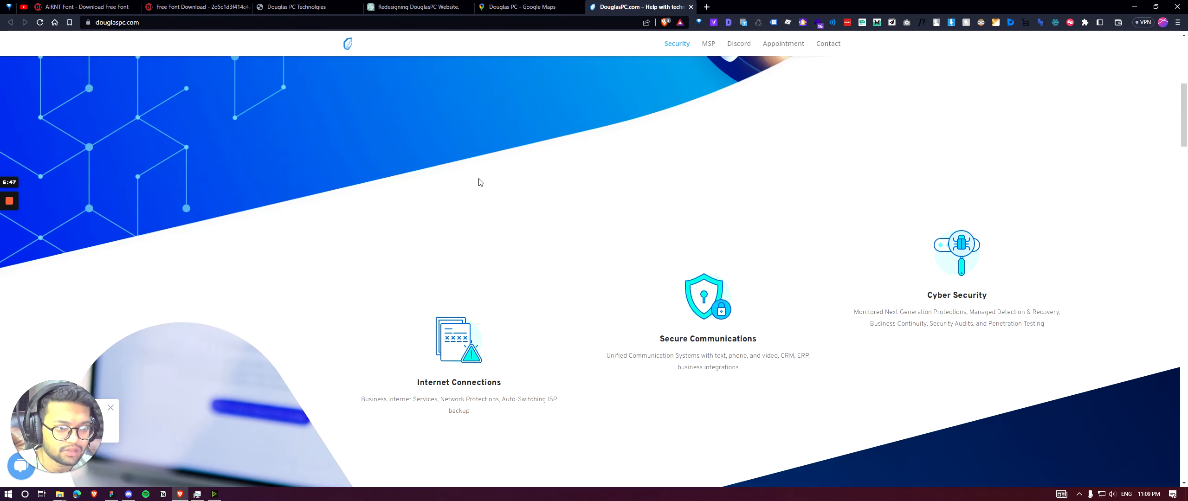
pyautogui.scroll(1, 483, 183)
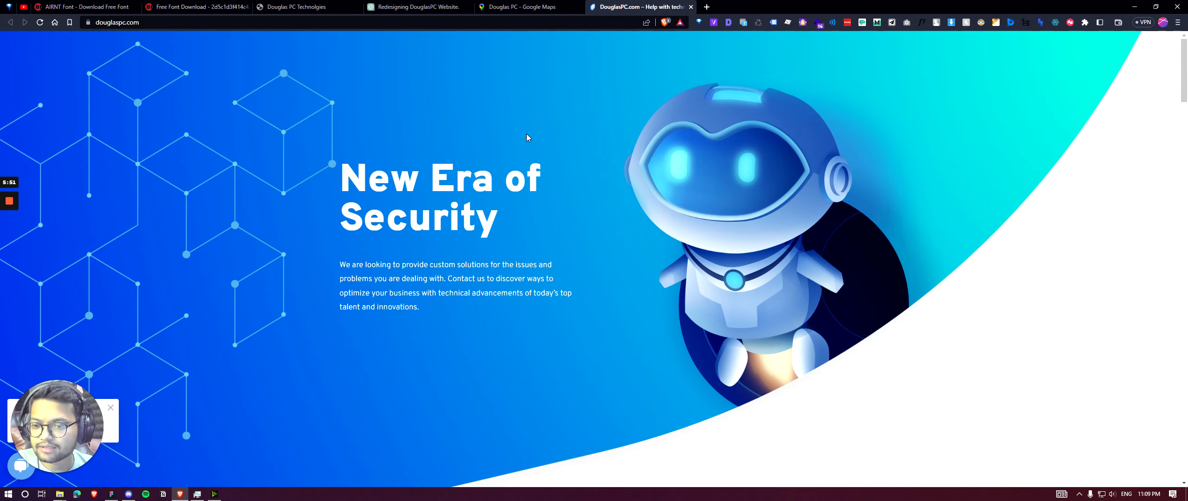
# Step: Close the Douglas PC Technologies page and open a blank browser tab
pyautogui.click(310, 5)
pyautogui.middleClick(310, 4)
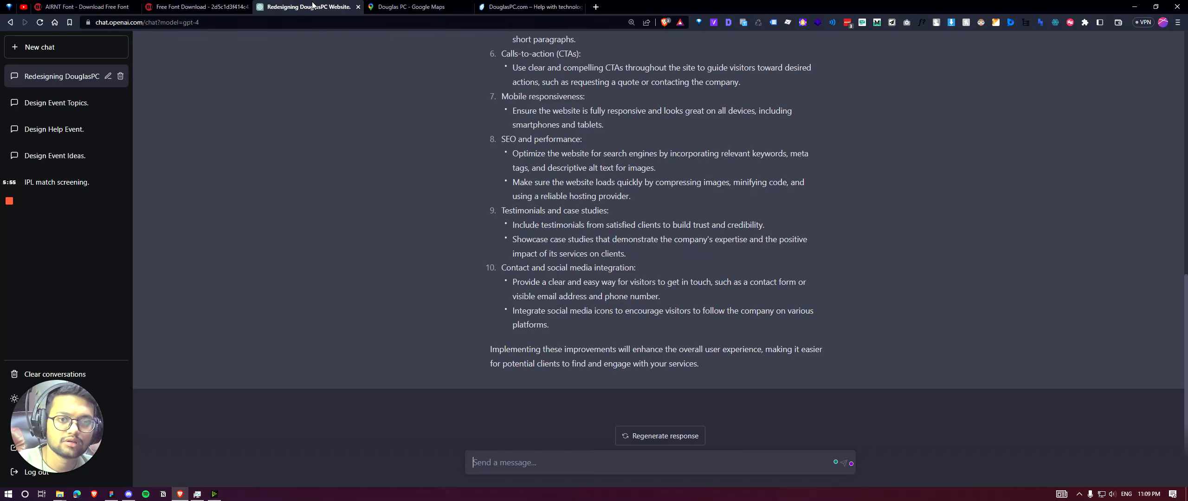
pyautogui.click(595, 4)
# Step: Copy the douglaspc.com homepage address and paste it into a new message in the Redesigning DouglasPC chat
pyautogui.click(540, 9)
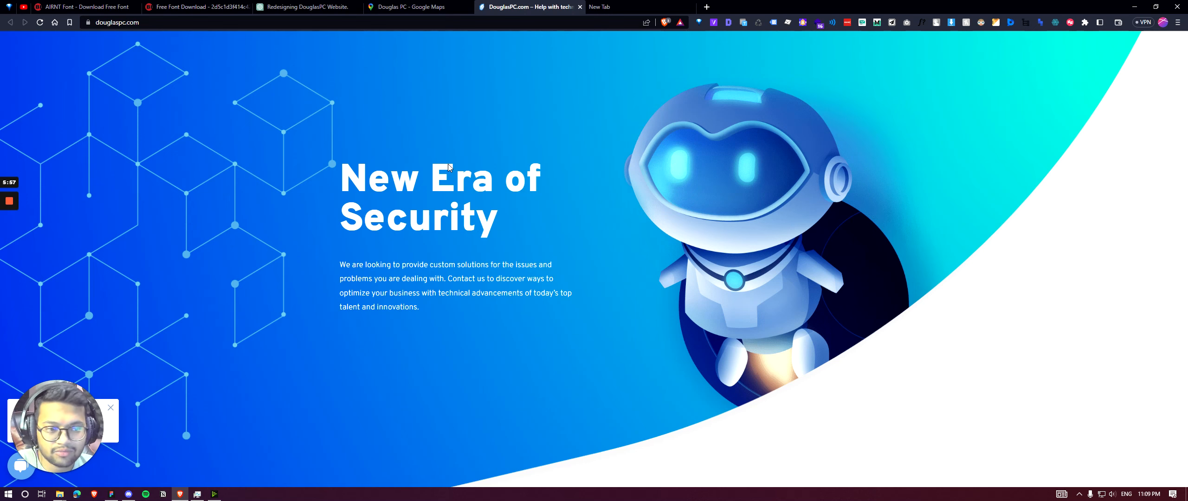
pyautogui.hotkey('ctrl', 'l')
pyautogui.hotkey('ctrl', 'c')
pyautogui.click(307, 6)
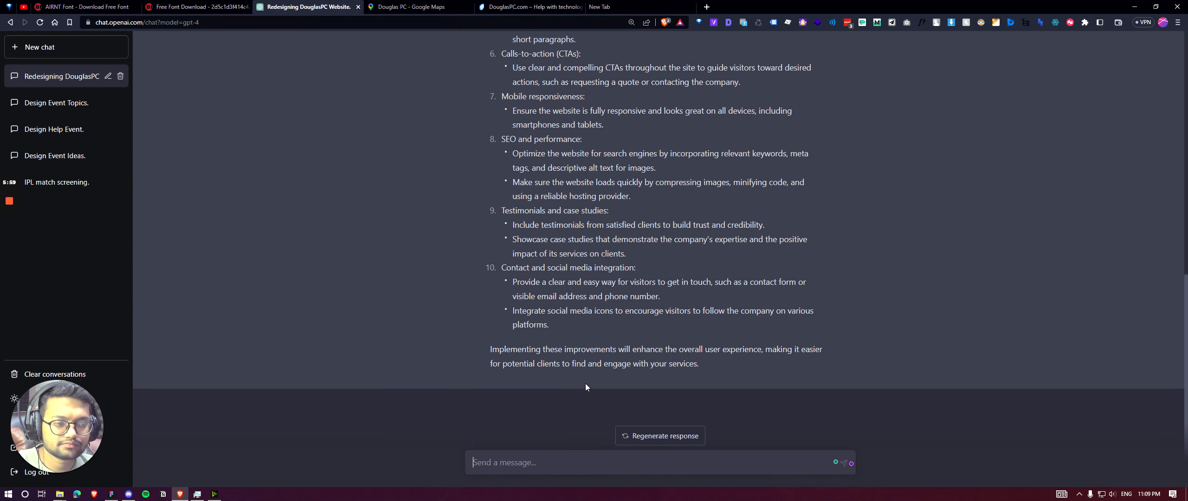
pyautogui.scroll(7, 544, 420)
pyautogui.scroll(4, 544, 419)
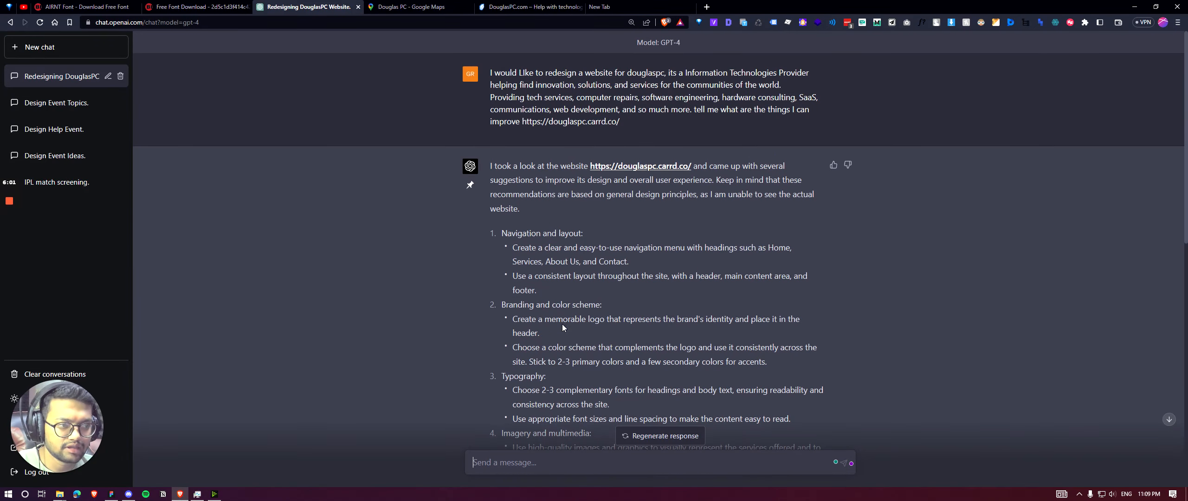
pyautogui.hotkey('ctrl', 'v')
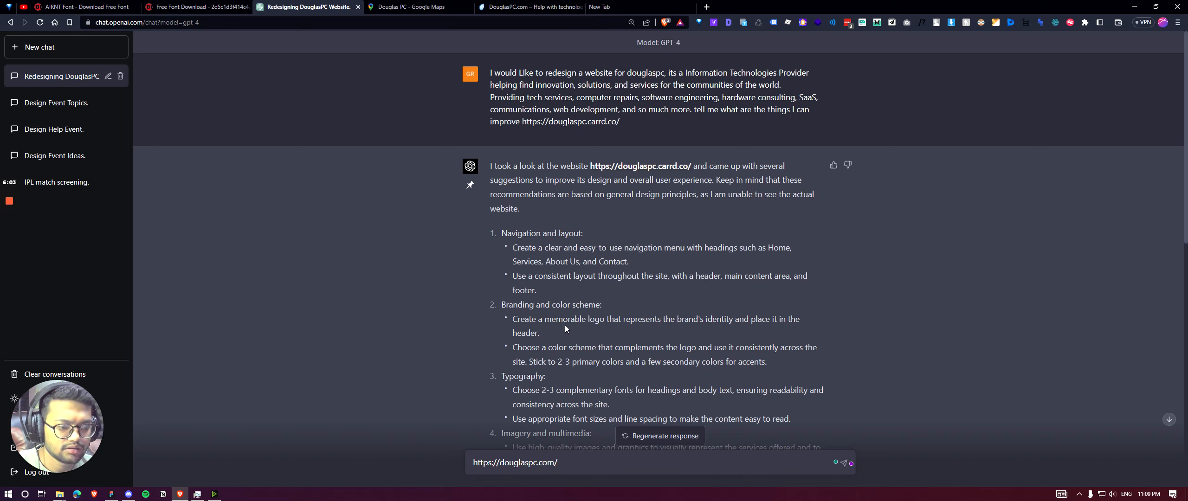
pyautogui.moveTo(486, 79); pyautogui.dragTo(524, 129)
pyautogui.hotkey('ctrl', 'c')
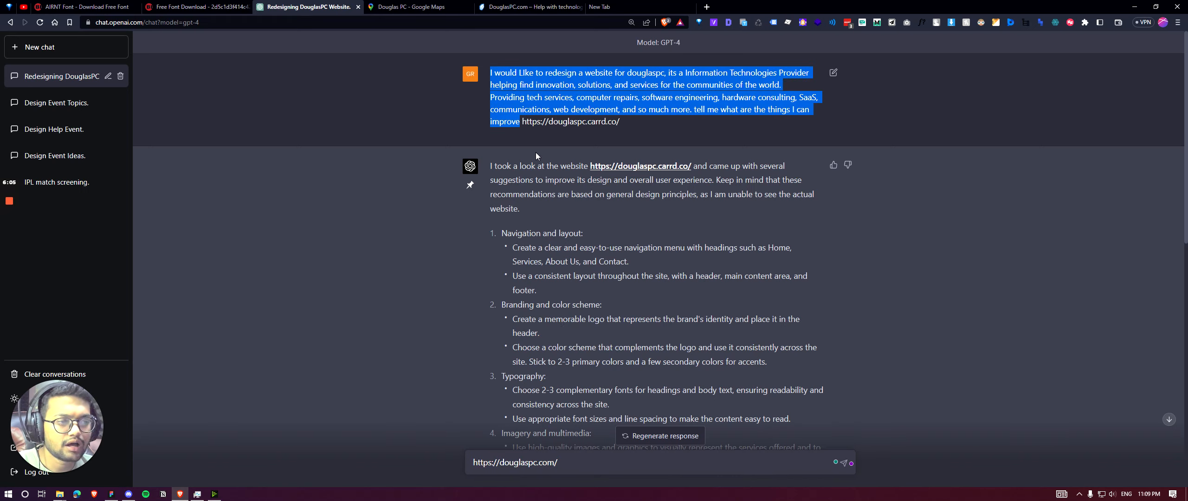
pyautogui.click(472, 463)
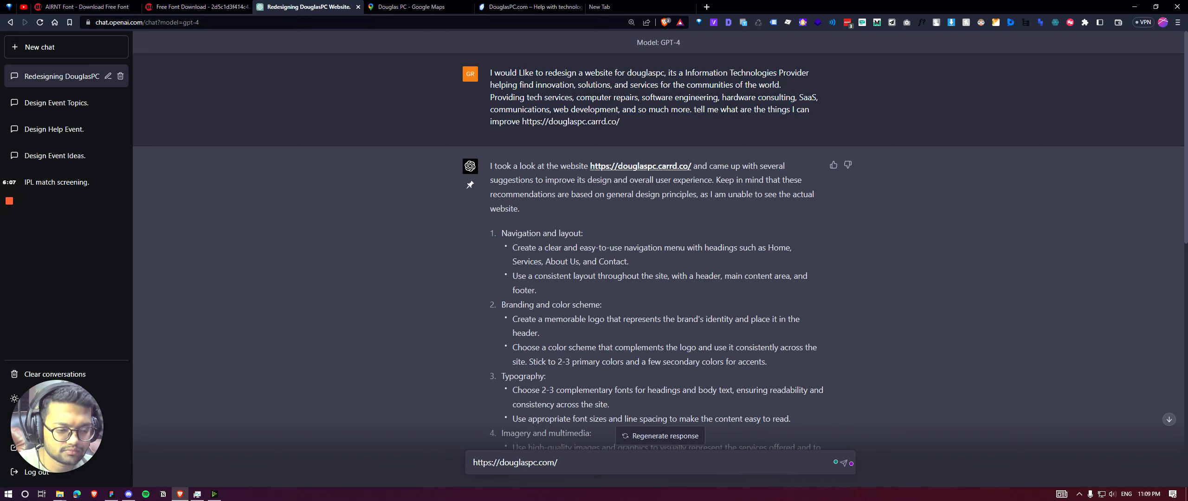
pyautogui.hotkey('ctrl', 'v')
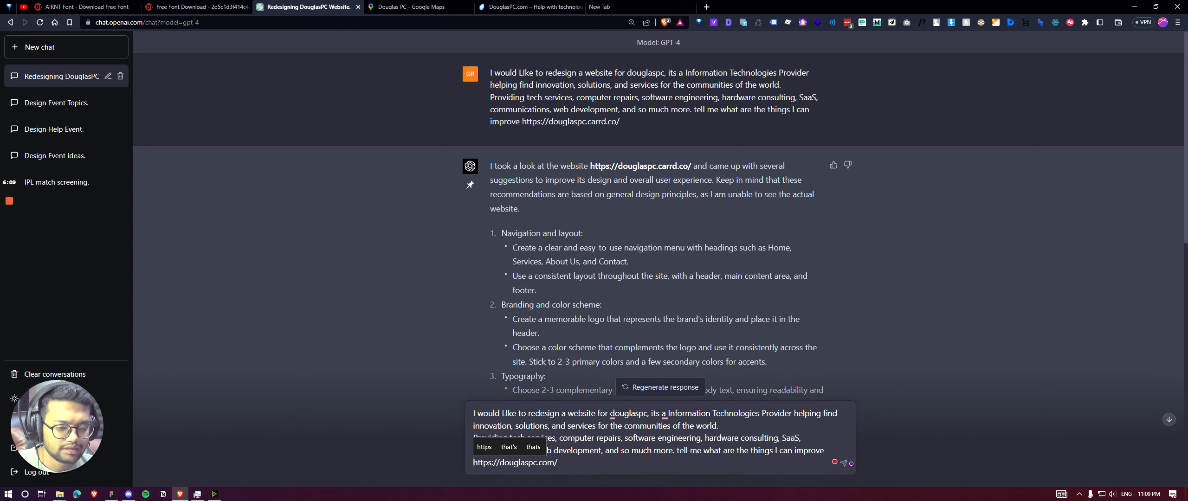
pyautogui.press('Return')
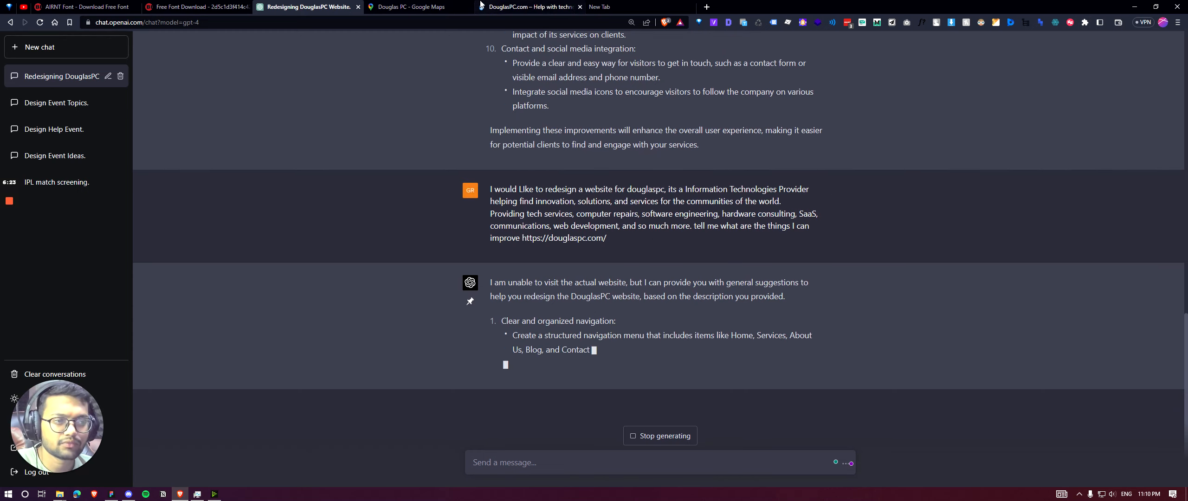
# Step: Examine the douglaspc.com homepage again, comparing its hero area, navigation bar and service icons section
pyautogui.click(494, 6)
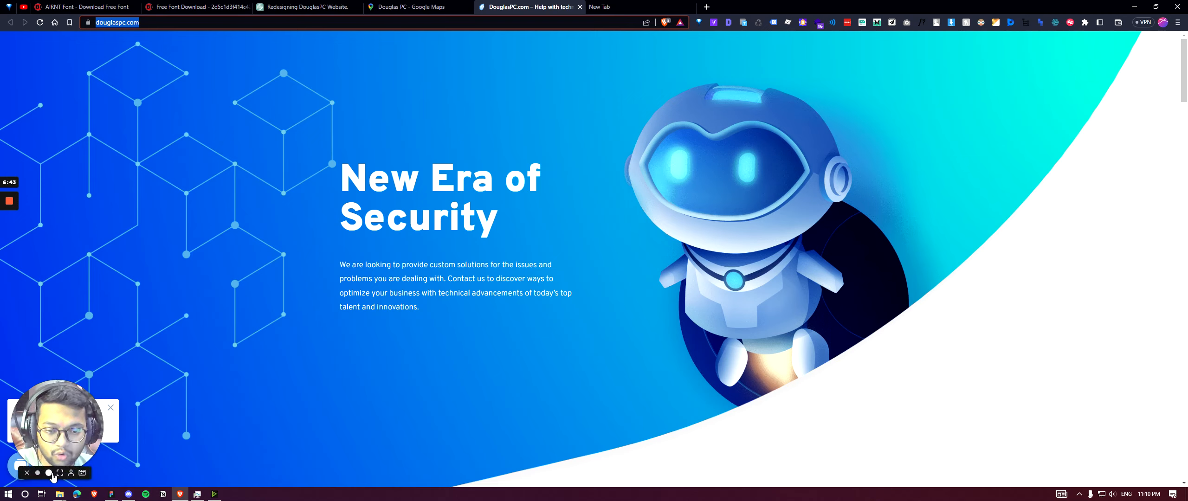
pyautogui.click(49, 473)
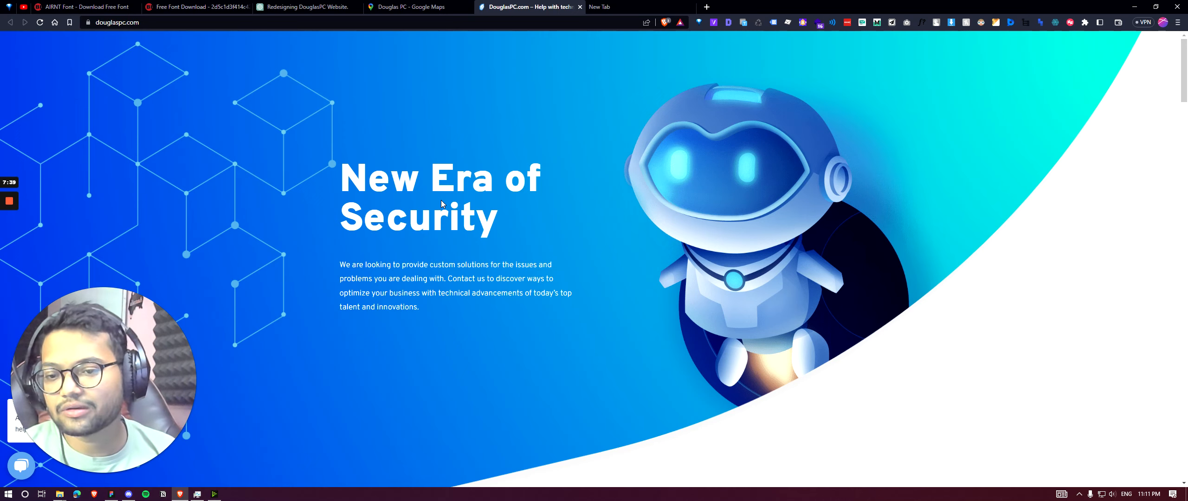
pyautogui.scroll(-10, 518, 256)
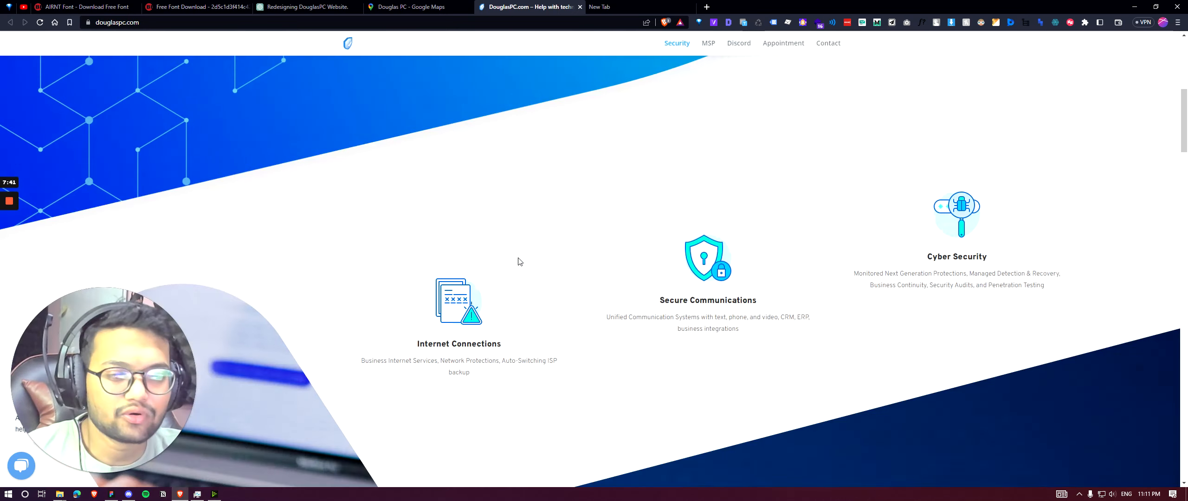
pyautogui.scroll(2, 531, 259)
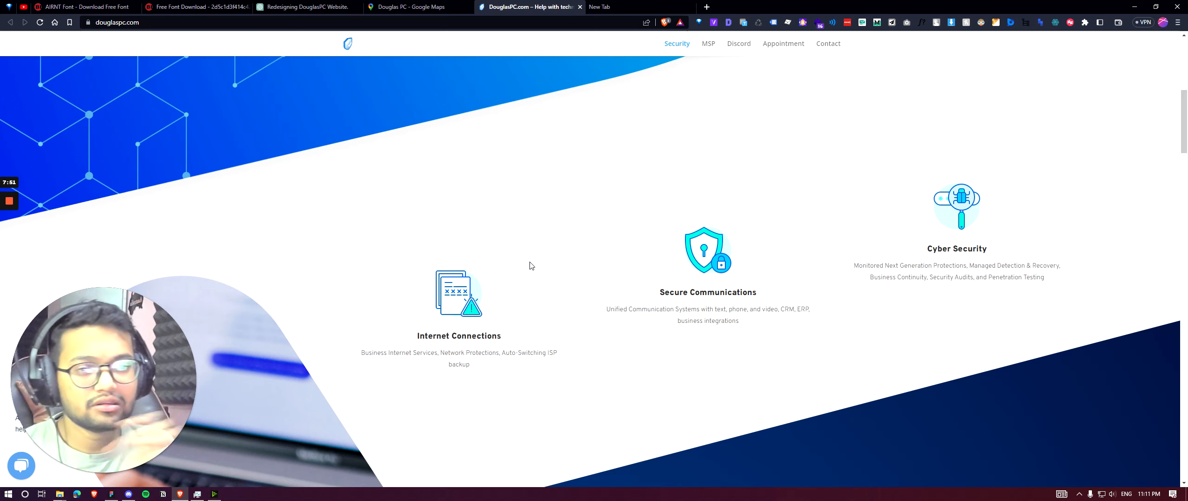
pyautogui.scroll(5, 580, 43)
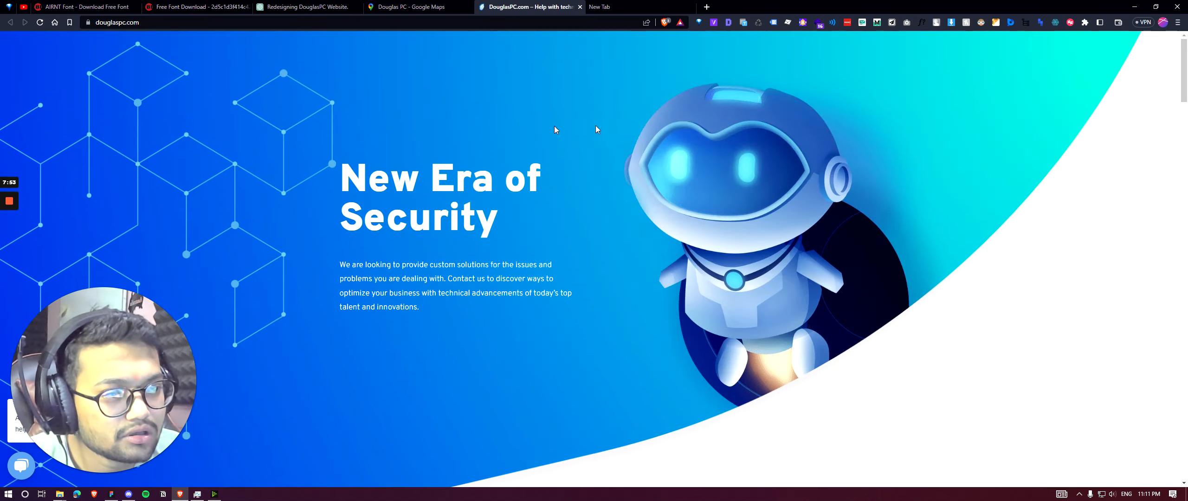
pyautogui.scroll(-4, 596, 125)
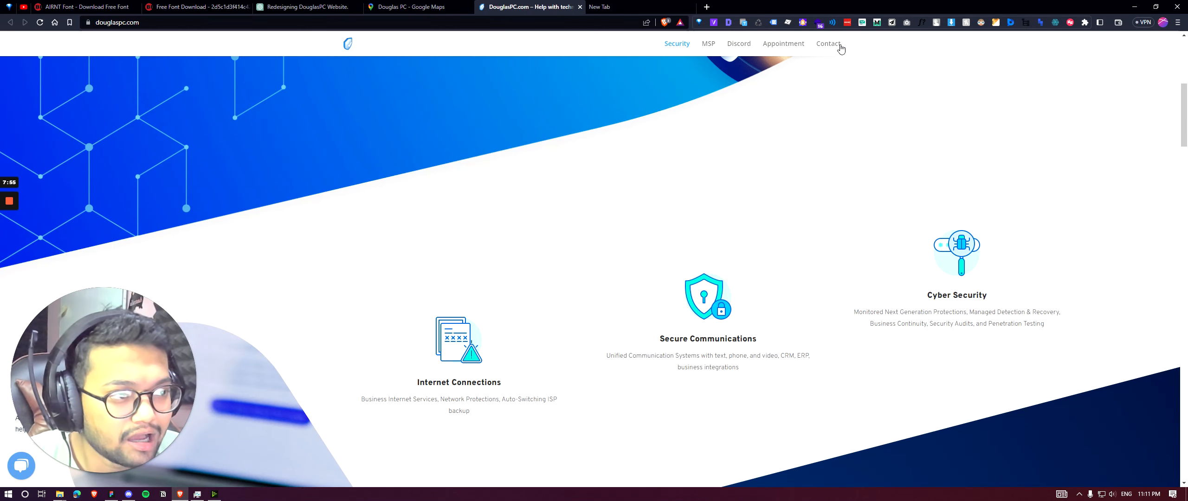
pyautogui.scroll(5, 701, 167)
pyautogui.scroll(-3, 611, 119)
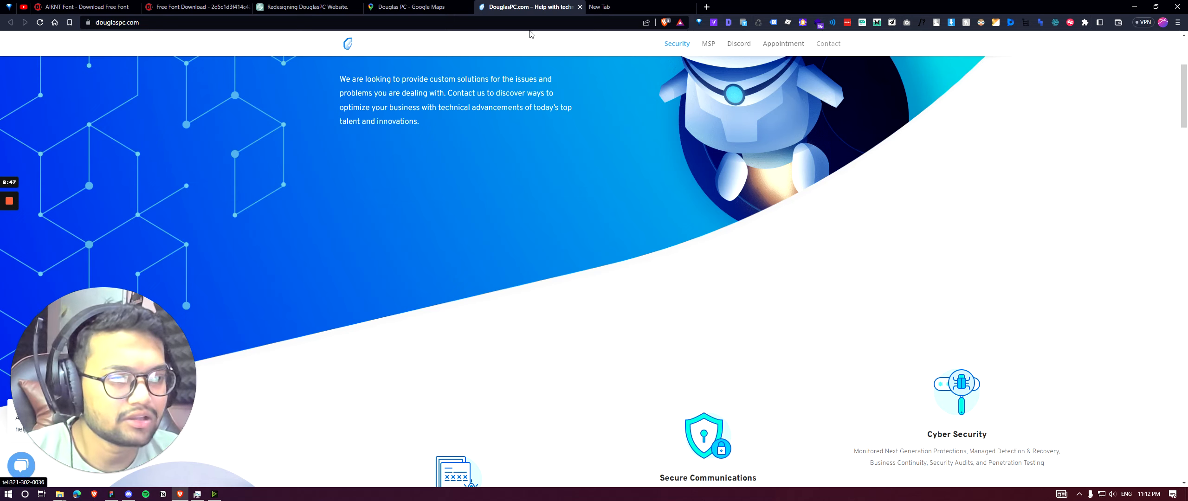
# Step: Search Google for "header ui design" in the blank browser tab
pyautogui.click(617, 6)
pyautogui.write('he')
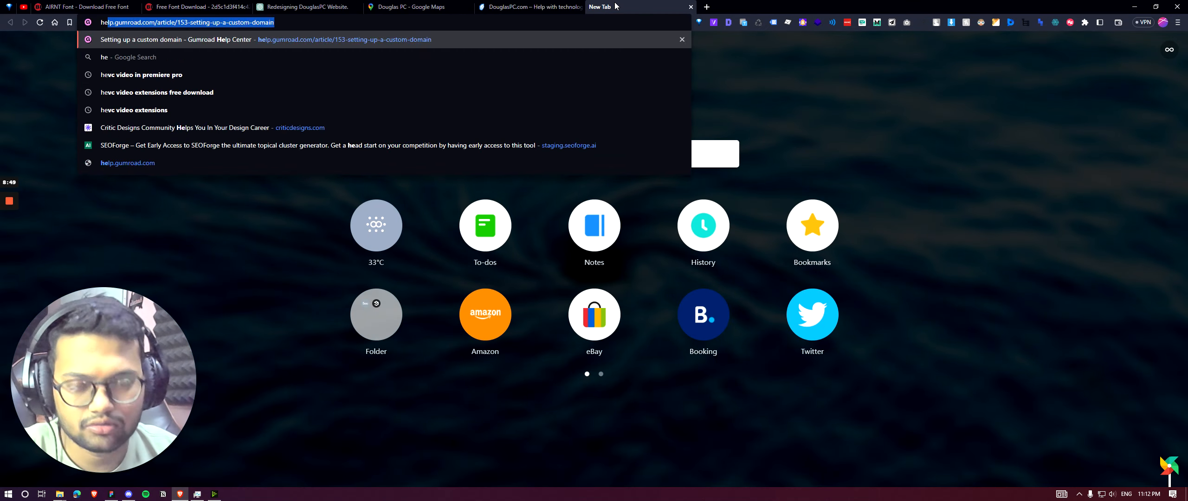
pyautogui.write('ader ui design')
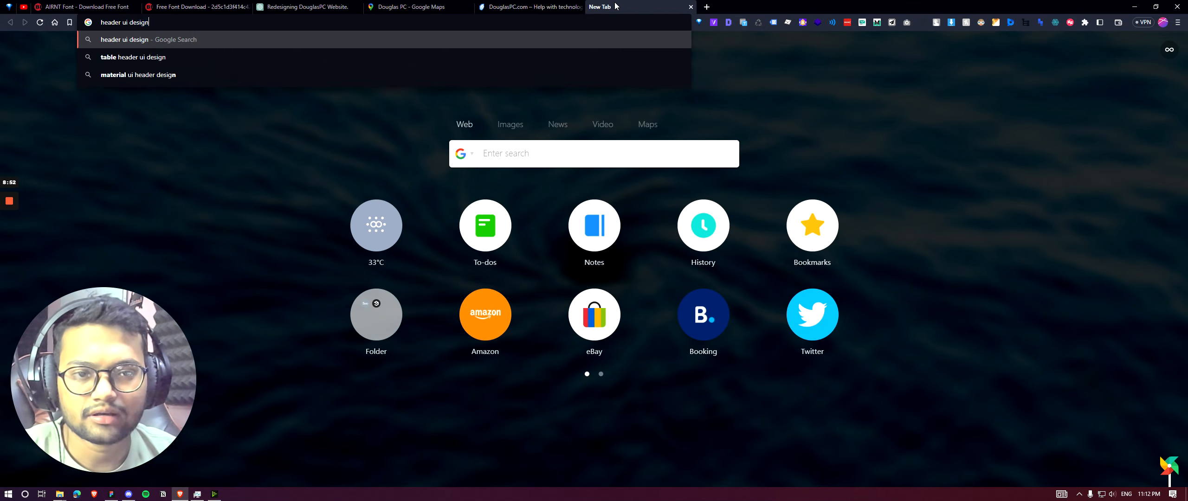
pyautogui.press('Return')
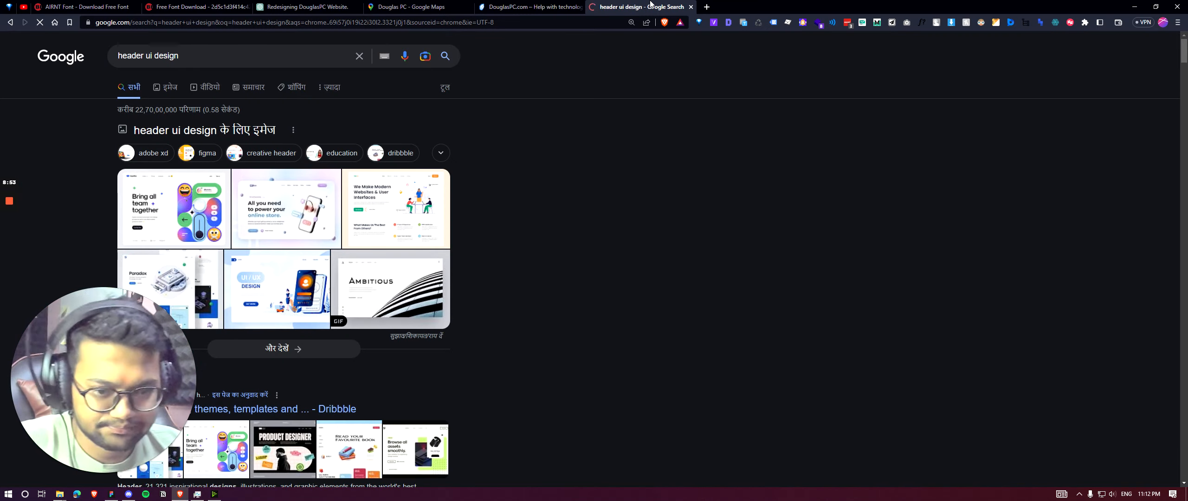
# Step: Preview Figma's agency website header design among the image results, and return to the douglaspc.com homepage for comparison
pyautogui.click(171, 89)
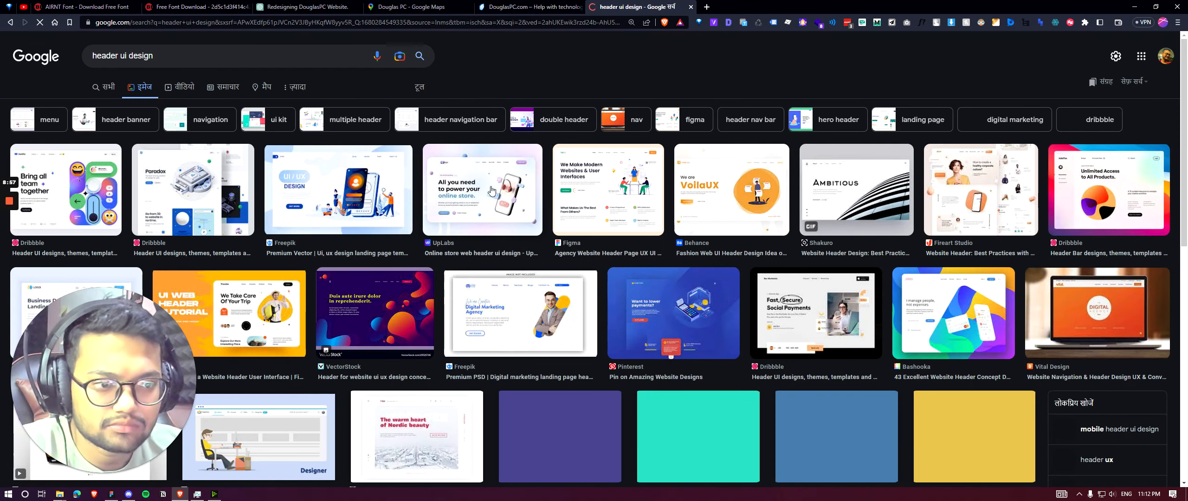
pyautogui.click(573, 183)
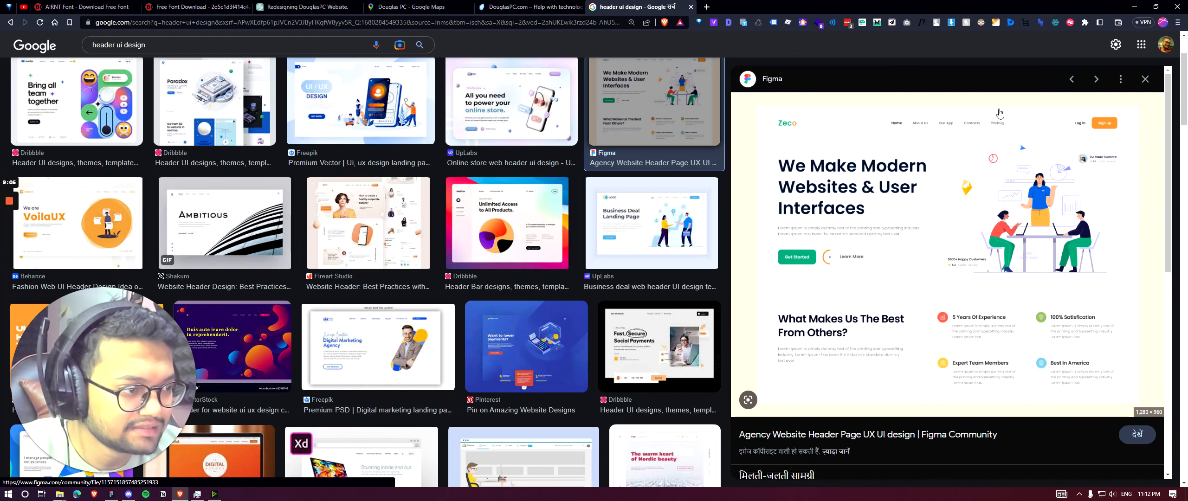
pyautogui.hotkey('ctrl', 'shift', 'Tab')
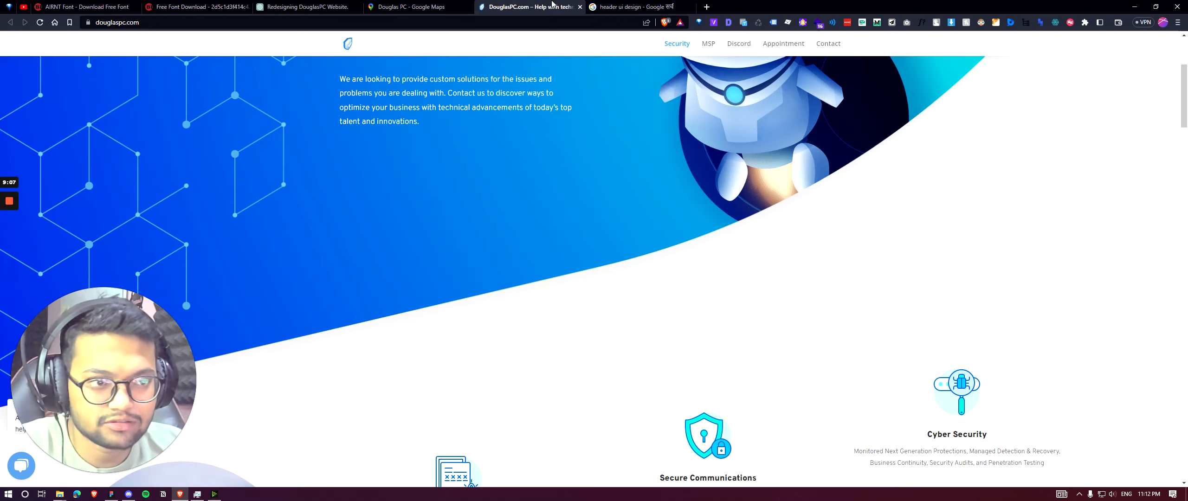
# Step: Compare the douglaspc.com homepage's hero area and service icons section with Figma's agency website header example
pyautogui.scroll(4, 634, 177)
pyautogui.scroll(-6, 638, 193)
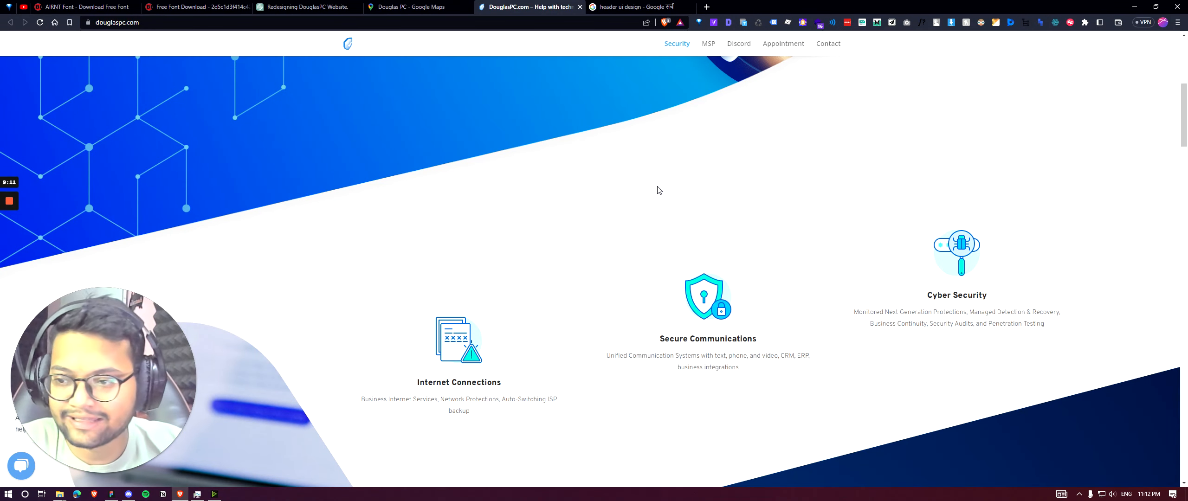
pyautogui.scroll(6, 652, 183)
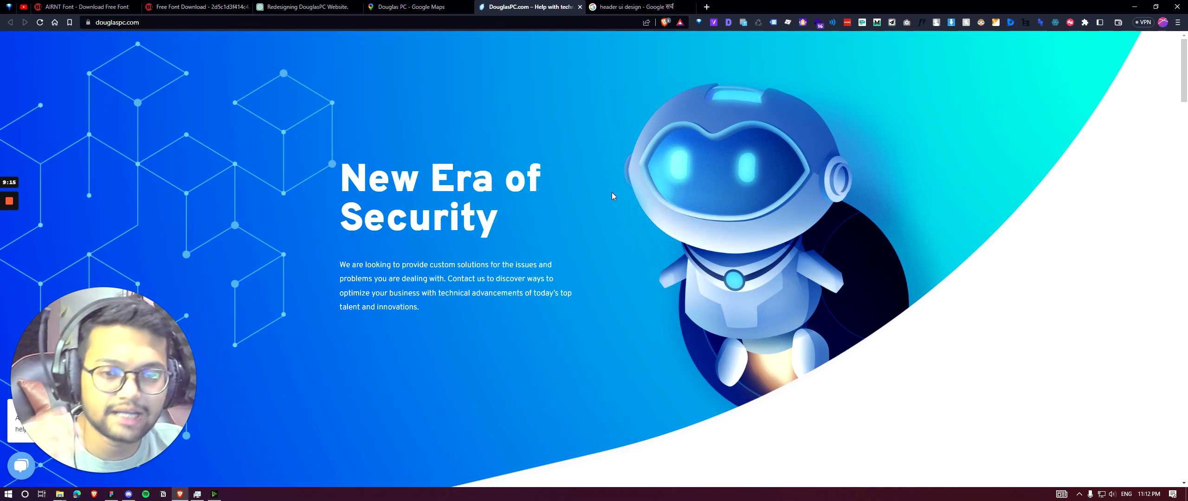
pyautogui.click(636, 6)
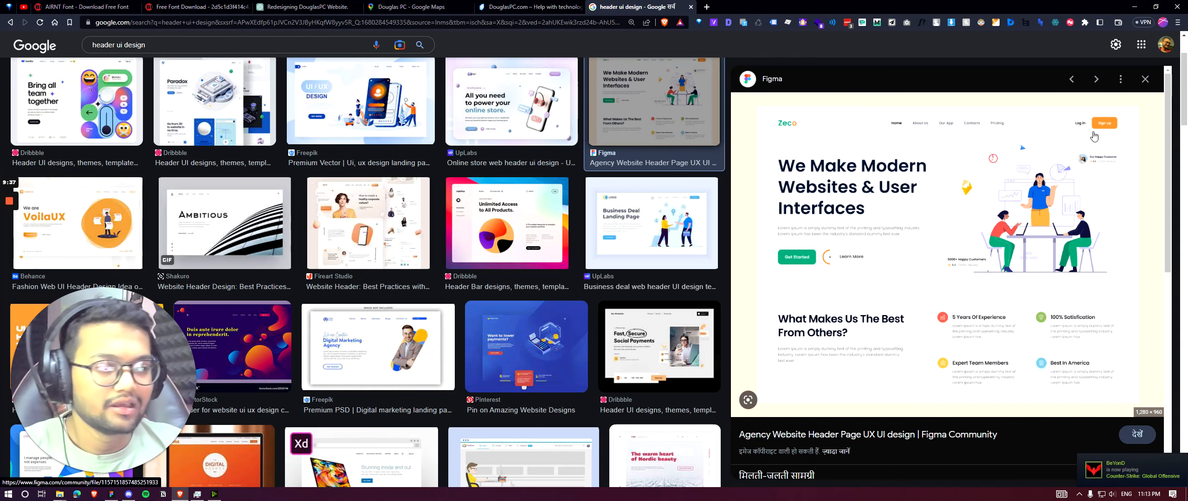
pyautogui.click(529, 7)
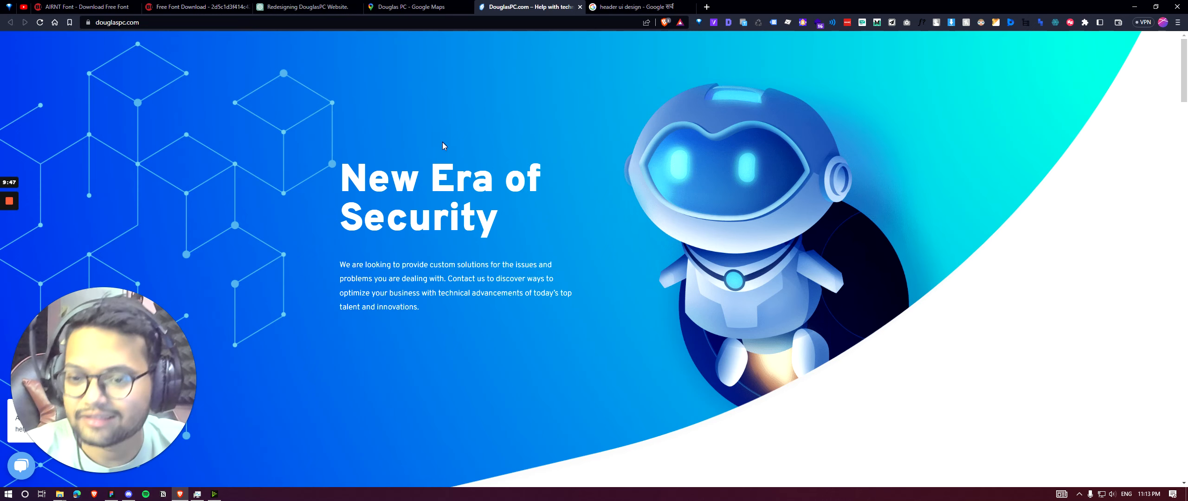
pyautogui.click(413, 7)
pyautogui.click(564, 5)
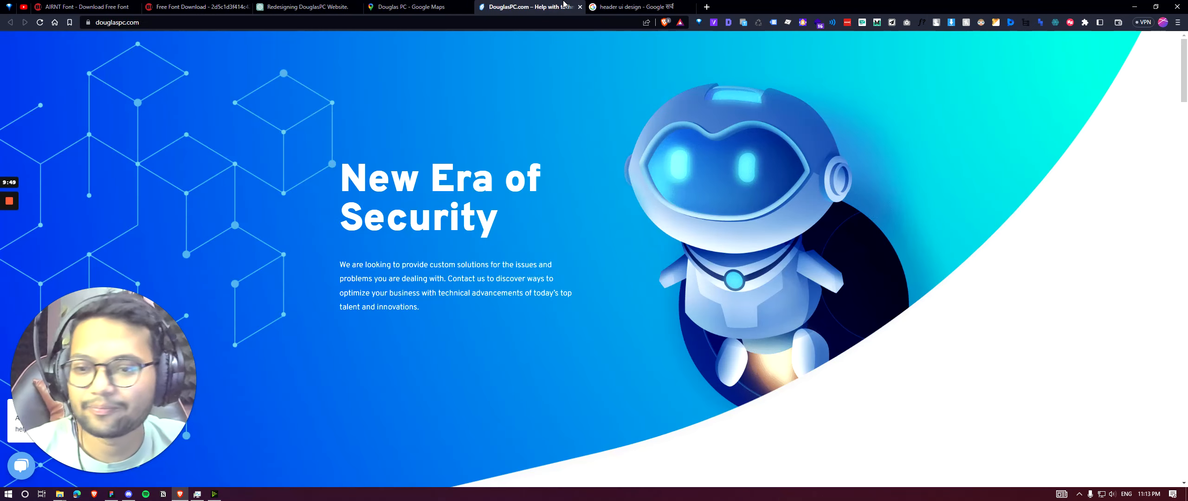
pyautogui.click(315, 6)
pyautogui.click(552, 4)
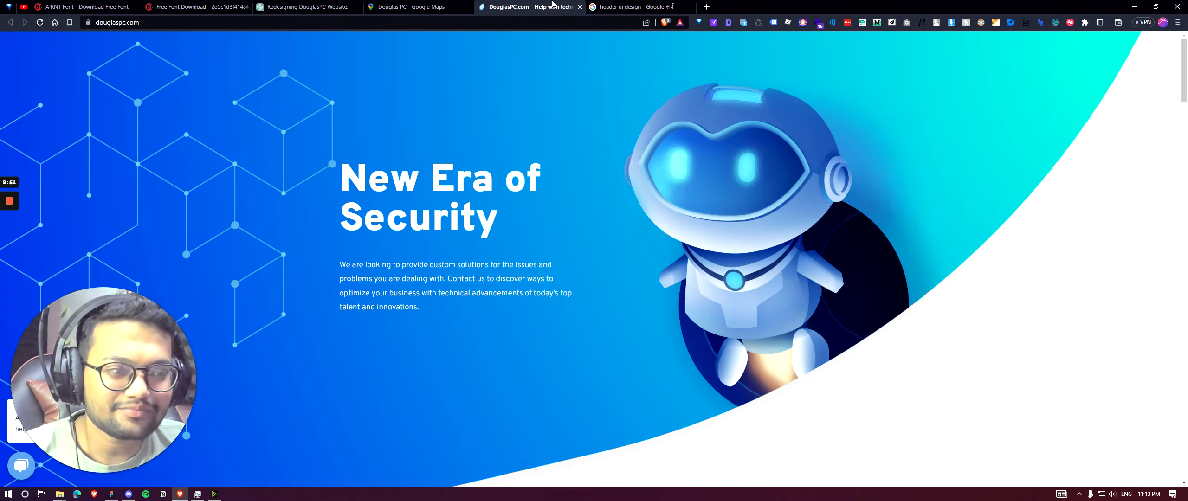
pyautogui.scroll(-5, 646, 185)
pyautogui.scroll(5, 644, 205)
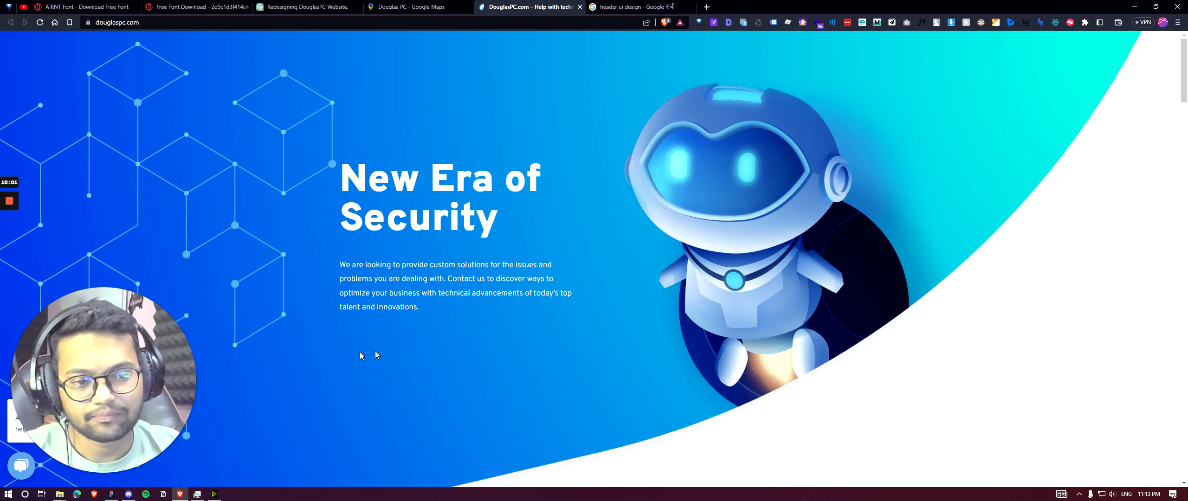
# Step: Review the hero layout and action buttons of the Figma header reference, and check the douglaspc.com hero and services sections against it
pyautogui.click(593, 5)
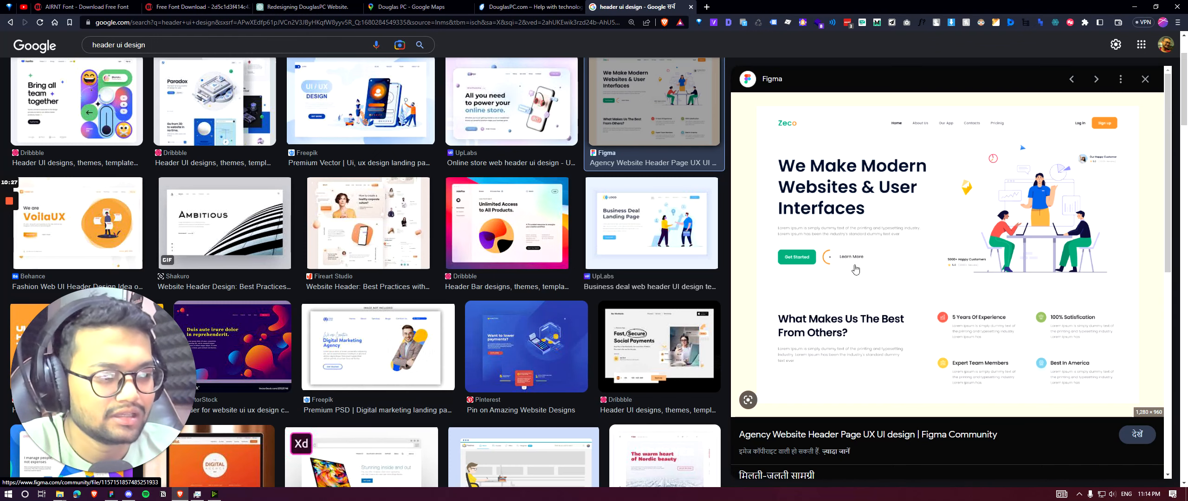
pyautogui.click(529, 6)
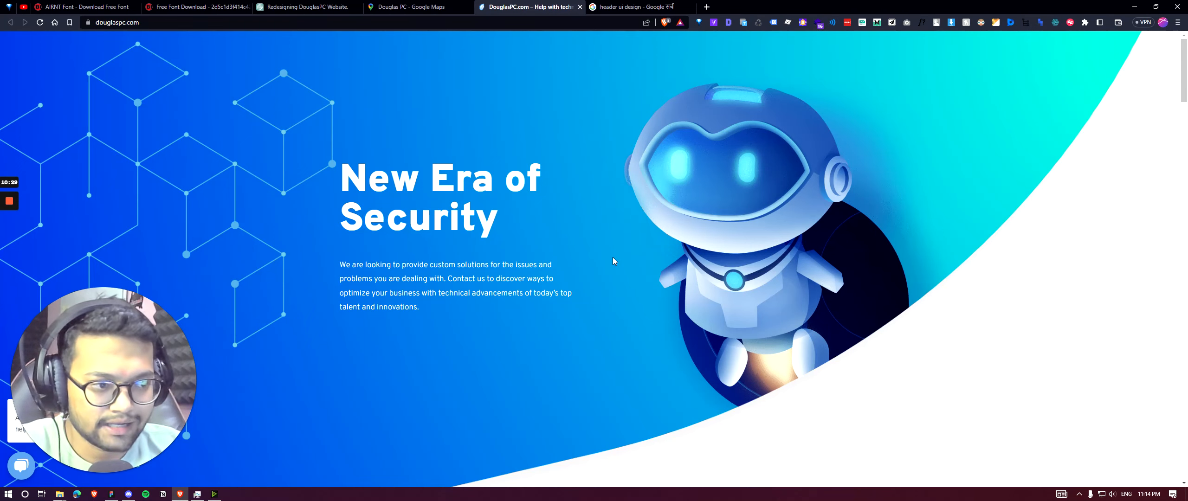
pyautogui.scroll(-4, 666, 201)
pyautogui.scroll(2, 480, 207)
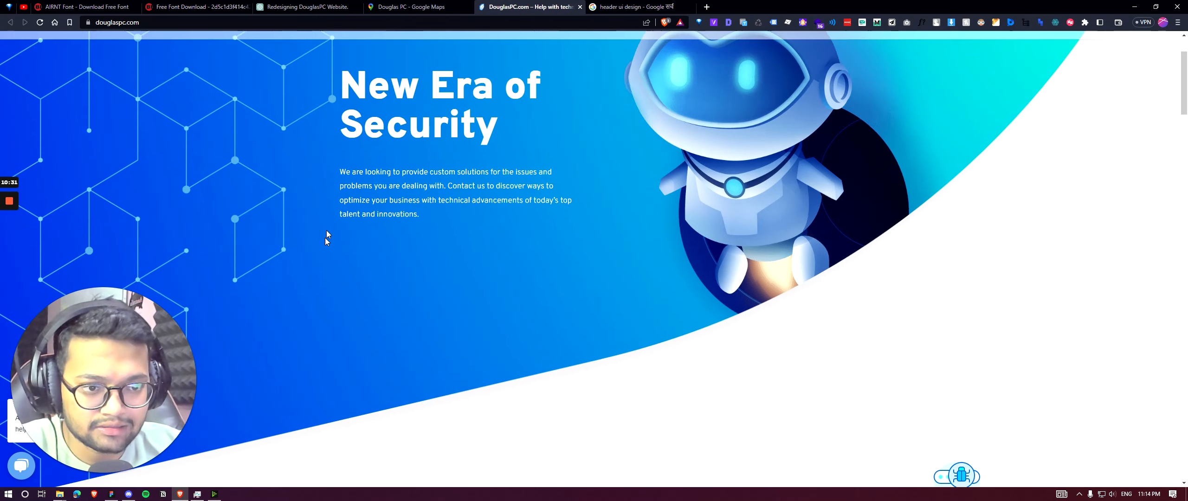
pyautogui.scroll(-5, 650, 239)
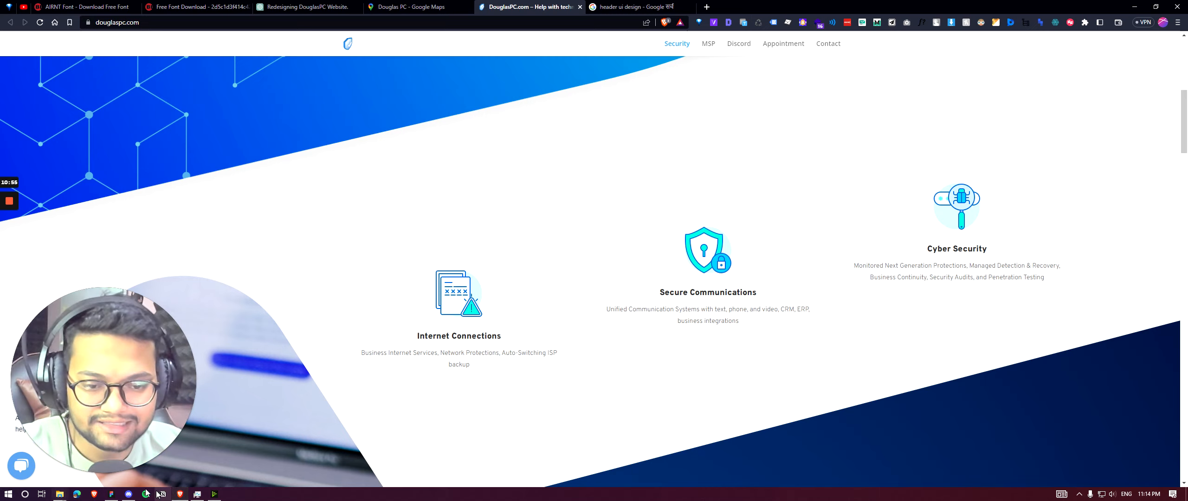
# Step: Switch to Figma and add a 1440 × 1024 Desktop preset frame beside the "Helping Designers with Design" frame
pyautogui.click(111, 494)
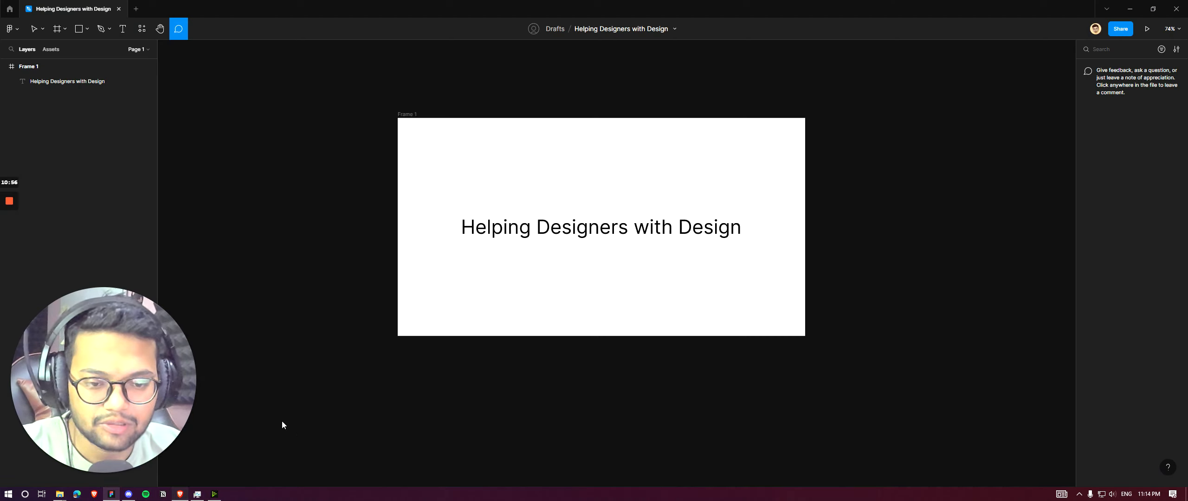
pyautogui.click(65, 29)
pyautogui.click(67, 46)
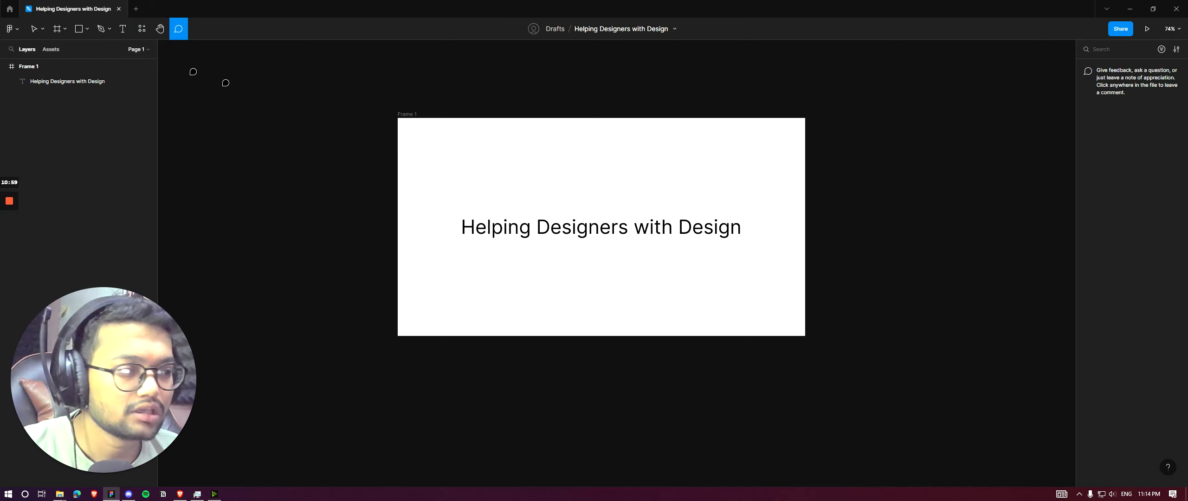
pyautogui.click(59, 31)
pyautogui.click(1098, 112)
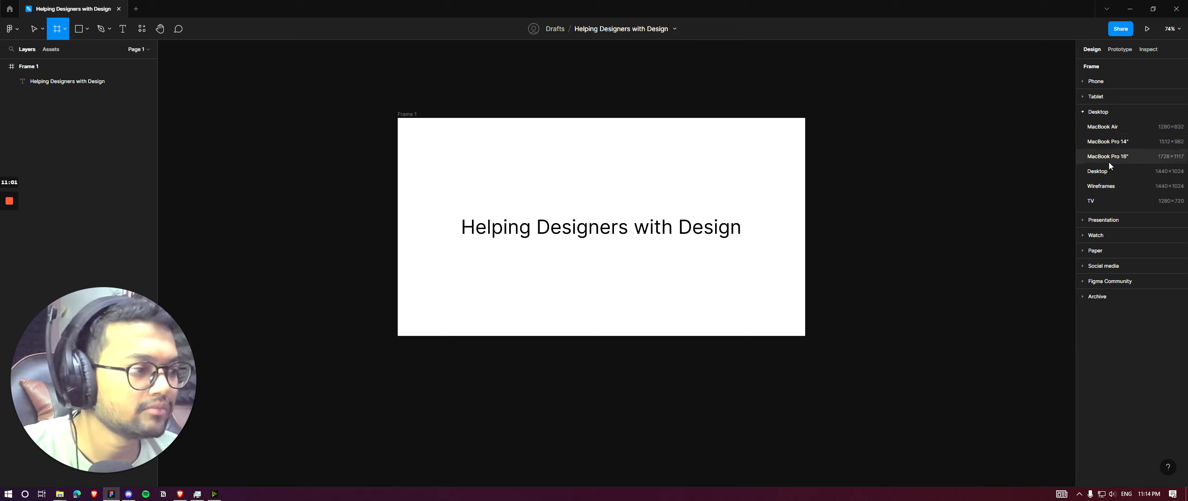
pyautogui.click(1103, 176)
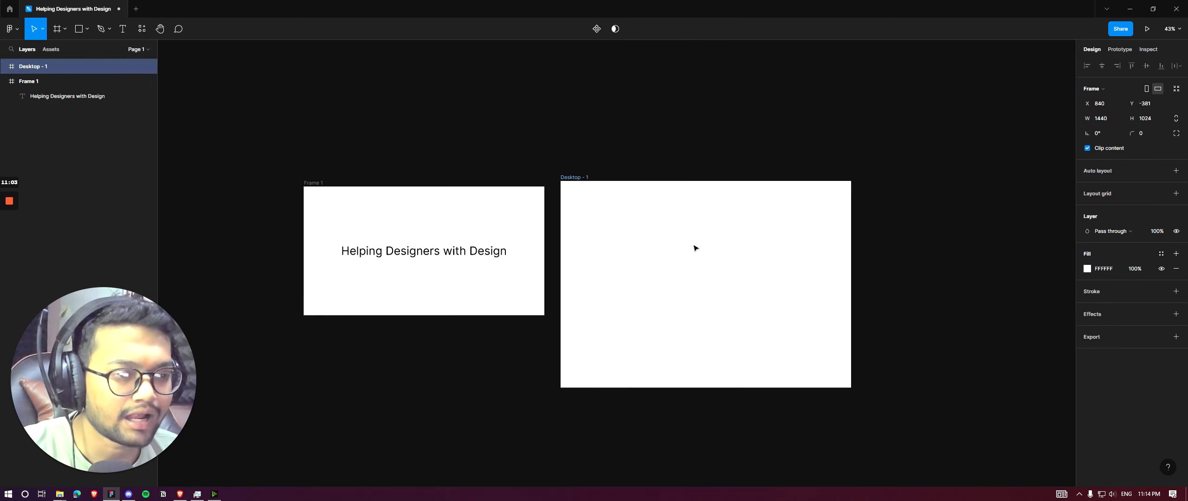
pyautogui.press('Escape')
# Step: Add a column layout grid to the Desktop frame with 5 stretch columns and a margin of 150
pyautogui.click(65, 29)
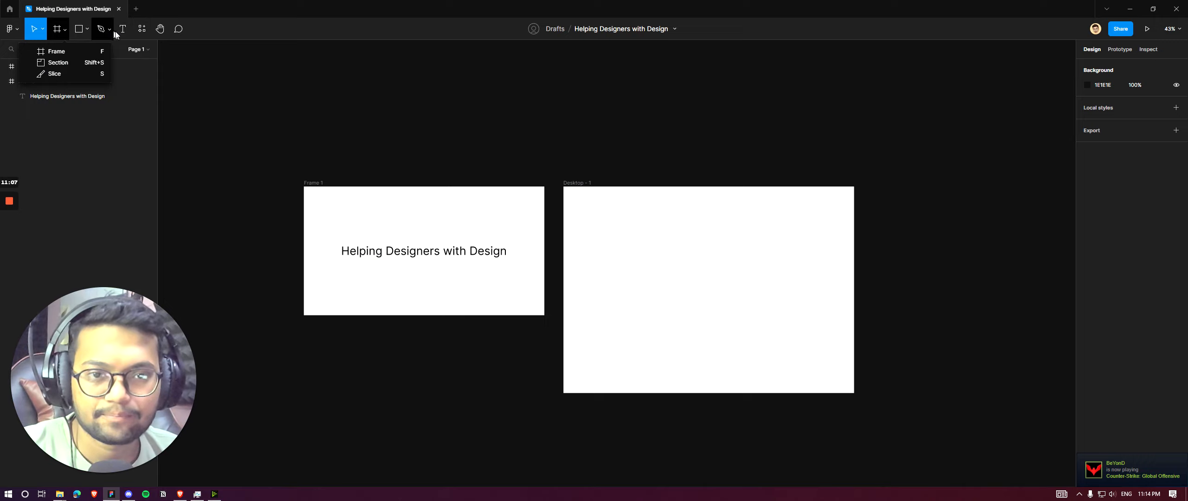
pyautogui.click(66, 31)
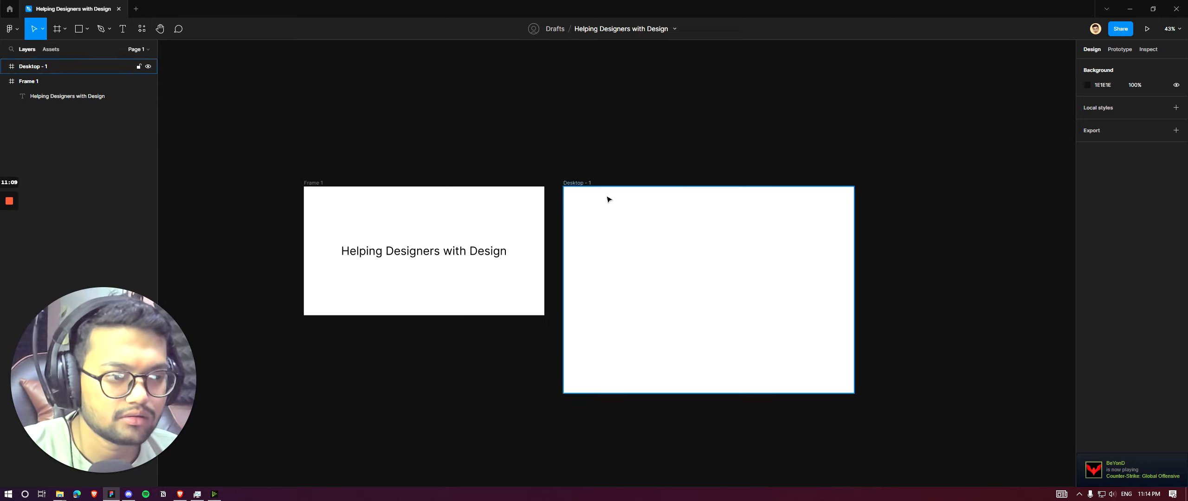
pyautogui.click(573, 190)
pyautogui.click(1176, 193)
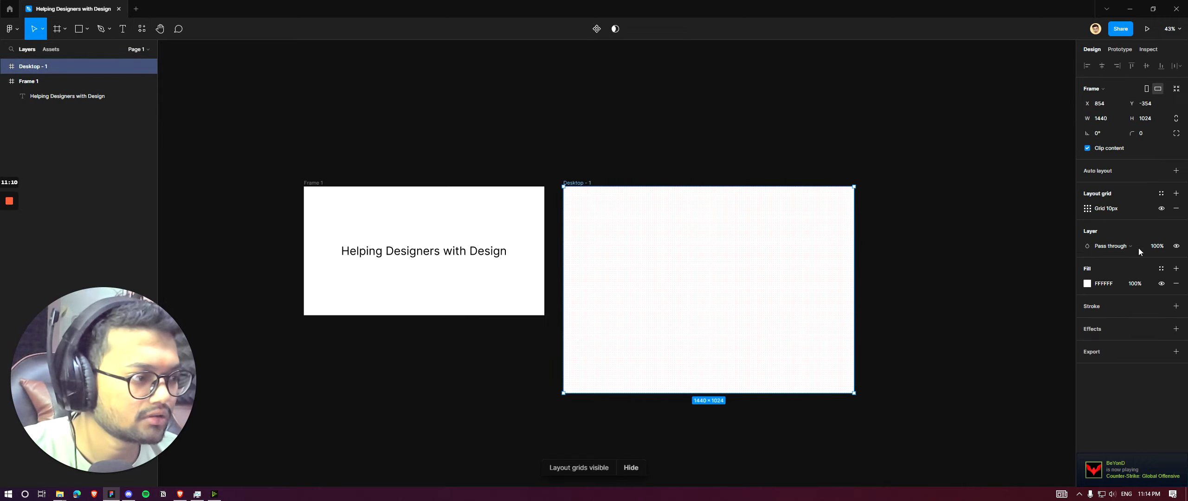
pyautogui.click(1088, 208)
pyautogui.click(981, 210)
pyautogui.click(985, 223)
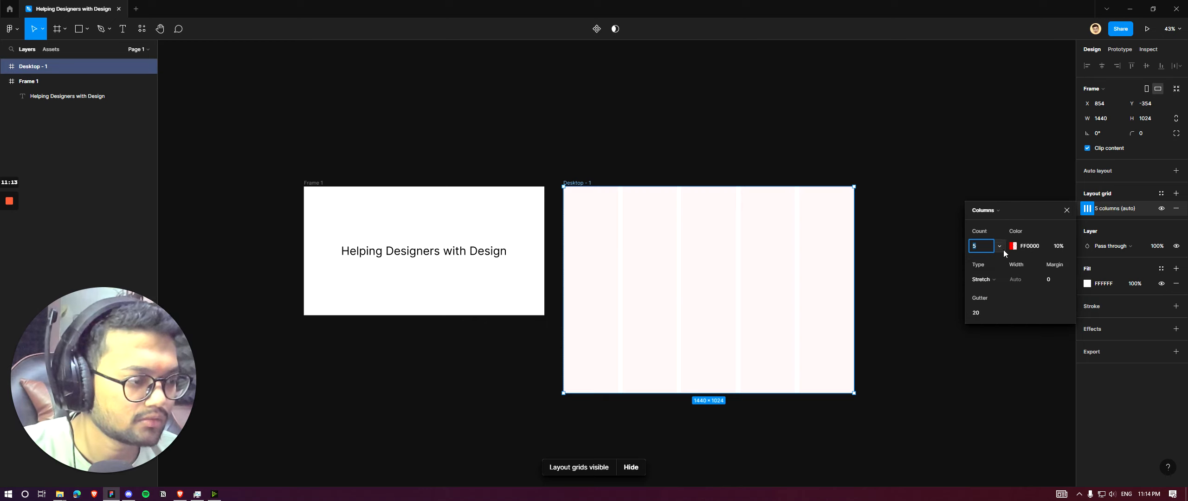
pyautogui.click(1057, 280)
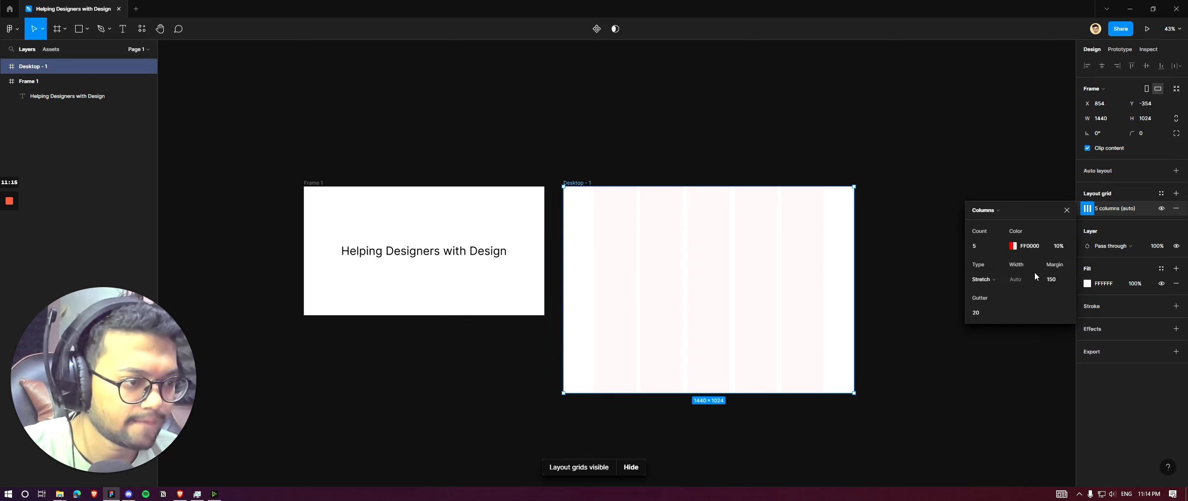
pyautogui.click(1066, 212)
pyautogui.scroll(4, 699, 226)
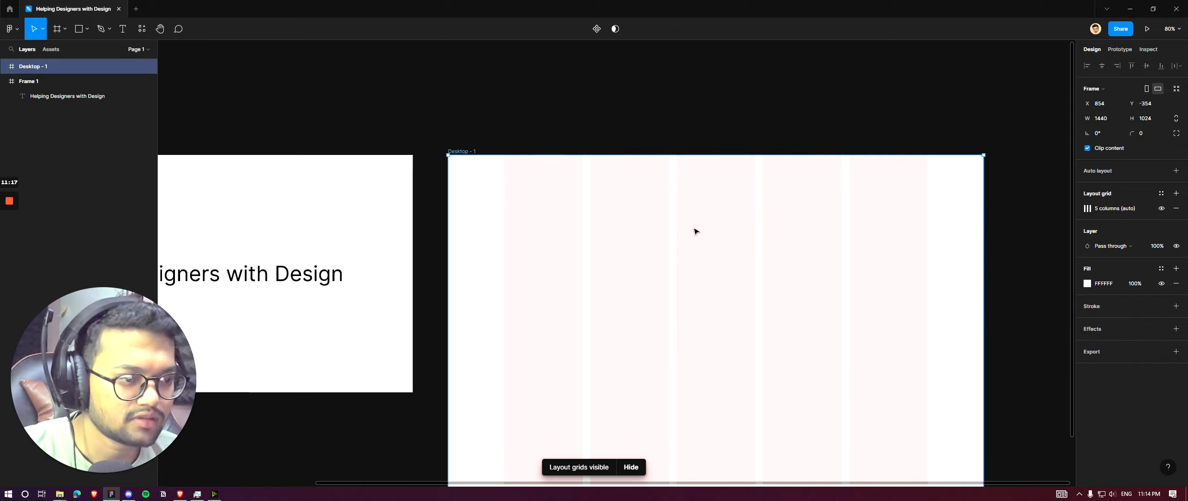
pyautogui.click(682, 129)
pyautogui.scroll(-3, 683, 132)
pyautogui.scroll(4, 707, 141)
pyautogui.scroll(-5, 651, 166)
pyautogui.scroll(3, 646, 182)
pyautogui.click(639, 218)
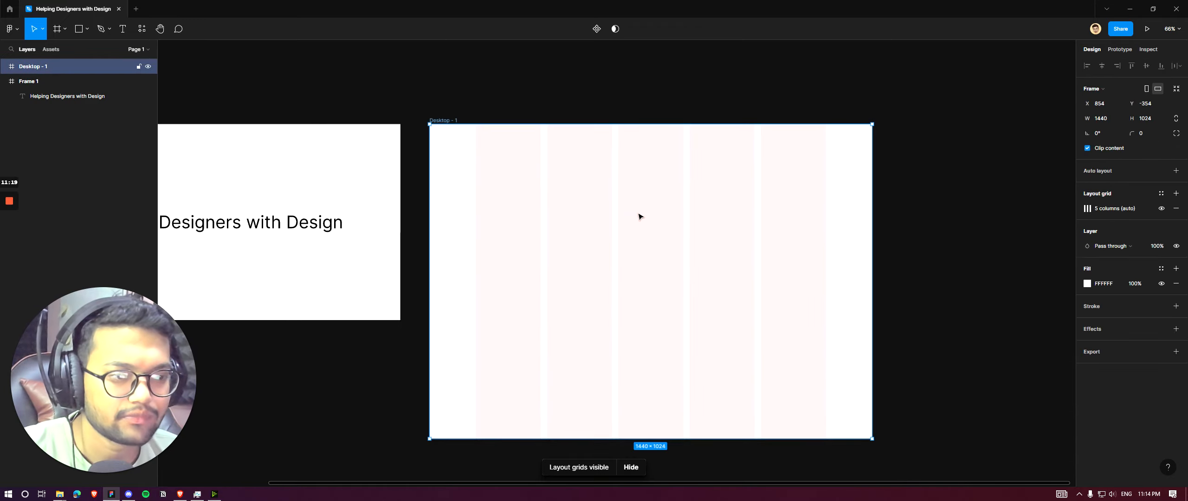
pyautogui.scroll(2, 496, 133)
pyautogui.scroll(-1, 544, 74)
pyautogui.click(578, 82)
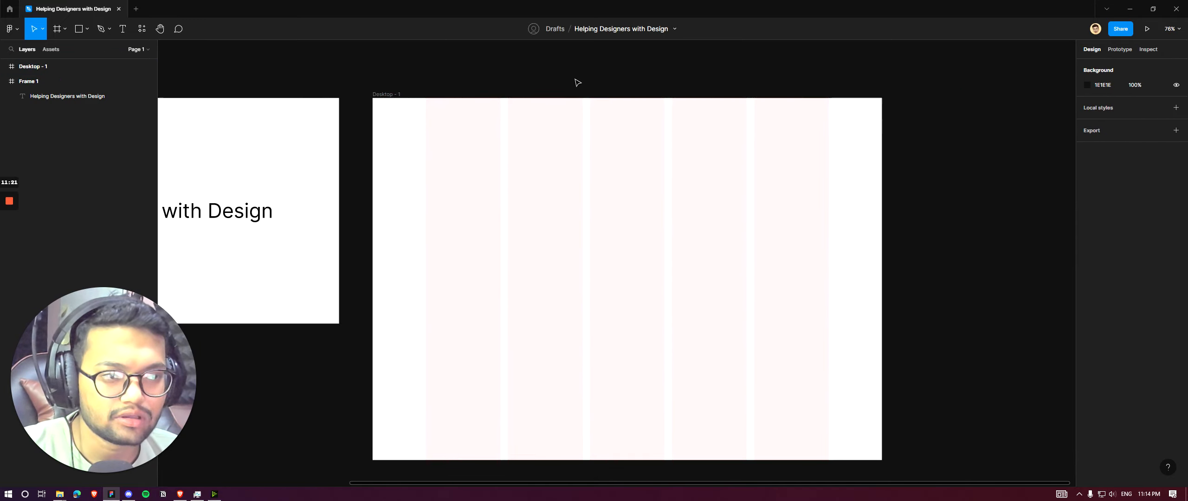
pyautogui.moveTo(729, 5); pyautogui.dragTo(1187, 130)
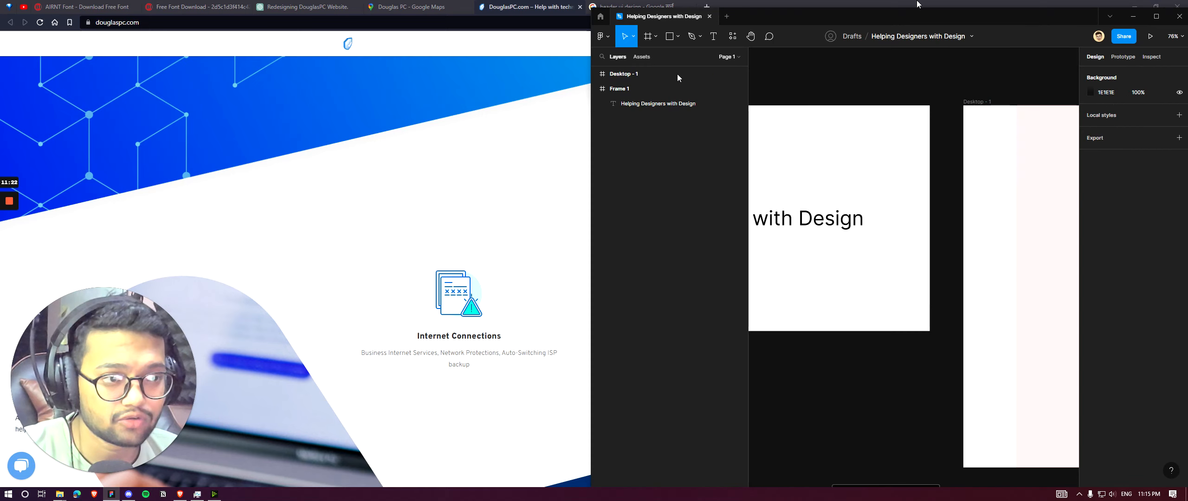
pyautogui.click(1156, 16)
pyautogui.click(657, 185)
pyautogui.click(575, 87)
pyautogui.click(582, 189)
# Step: Switch to the browser and view the hero area of the douglaspc.com homepage
pyautogui.hotkey('alt', 'Tab')
pyautogui.scroll(10, 426, 183)
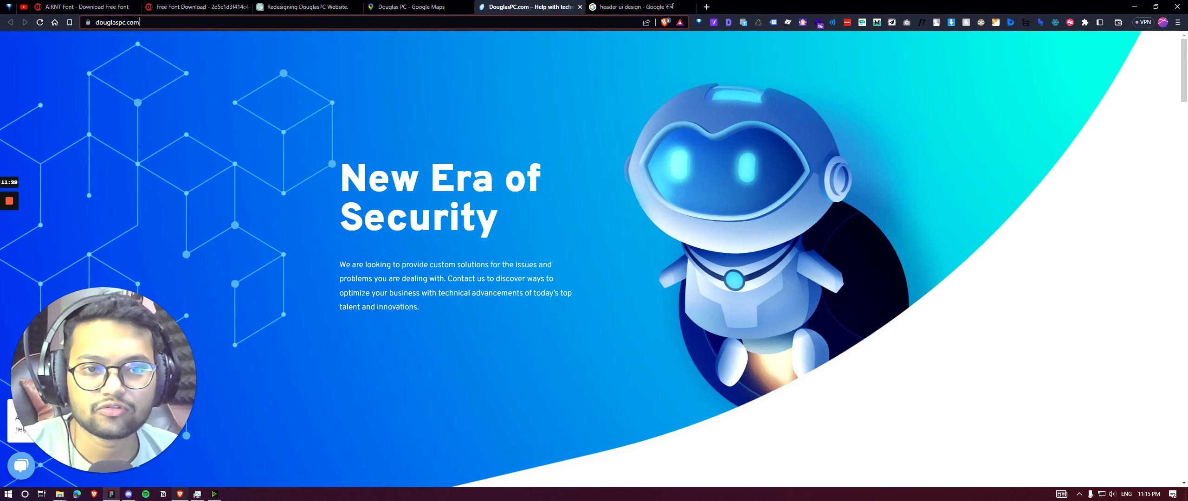
pyautogui.hotkey('alt', 'Tab')
pyautogui.hotkey('alt', 'Tab')
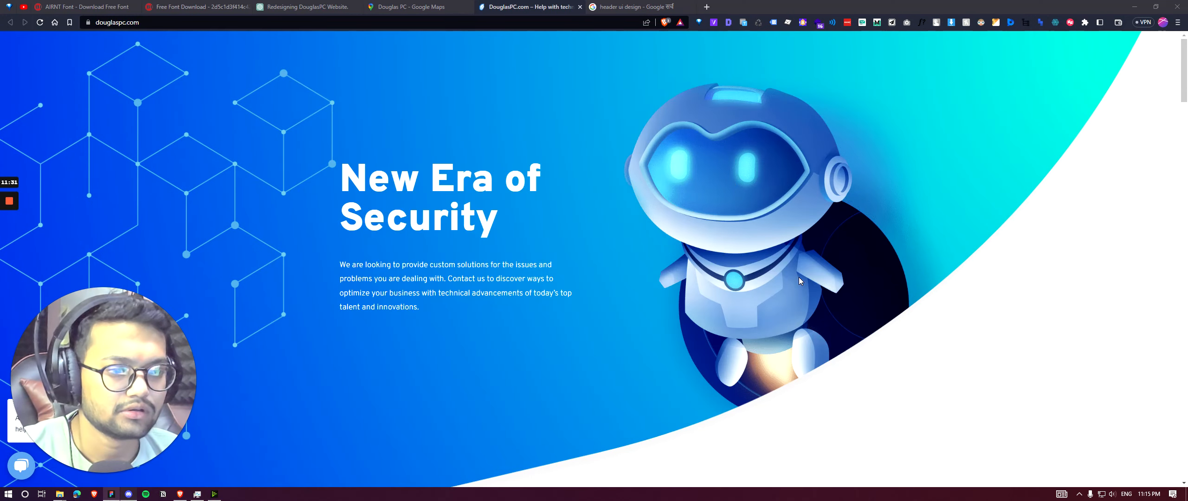
# Step: Close the open File Explorer, Fonts, Downloads, Task Manager and NVIDIA Broadcast windows, and switch back to Figma
pyautogui.hotkey('alt', 'Tab')
pyautogui.hotkey('alt', 'Tab')
pyautogui.middleClick(474, 322)
pyautogui.middleClick(397, 298)
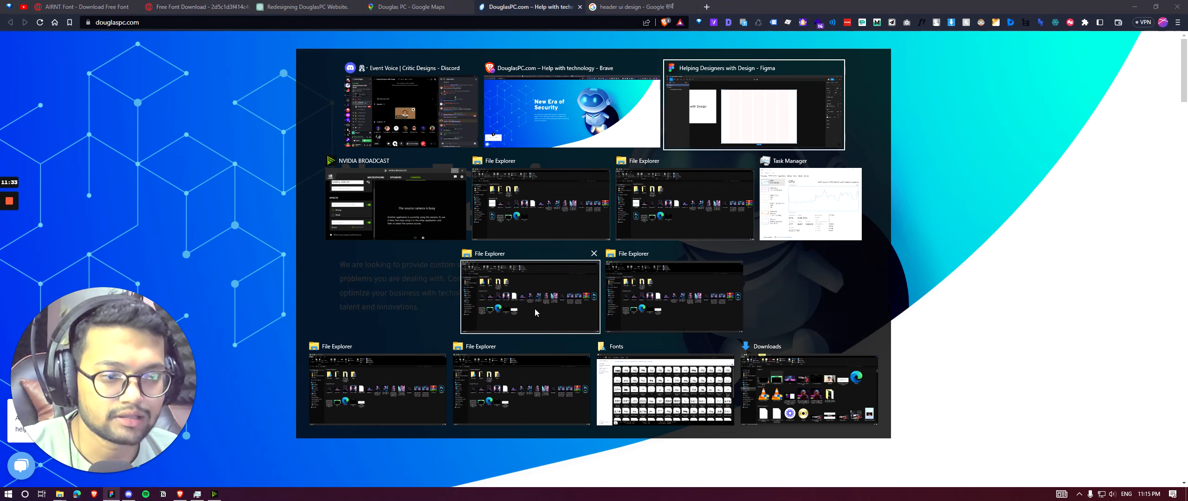
pyautogui.middleClick(534, 308)
pyautogui.middleClick(436, 375)
pyautogui.middleClick(436, 375)
pyautogui.middleClick(536, 327)
pyautogui.middleClick(605, 381)
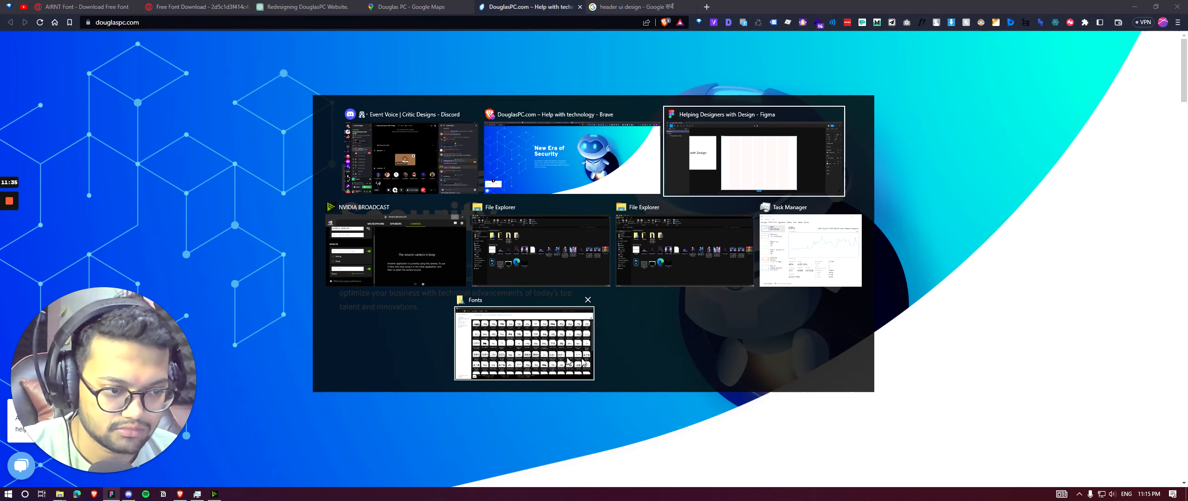
pyautogui.middleClick(573, 327)
pyautogui.middleClick(566, 287)
pyautogui.middleClick(654, 306)
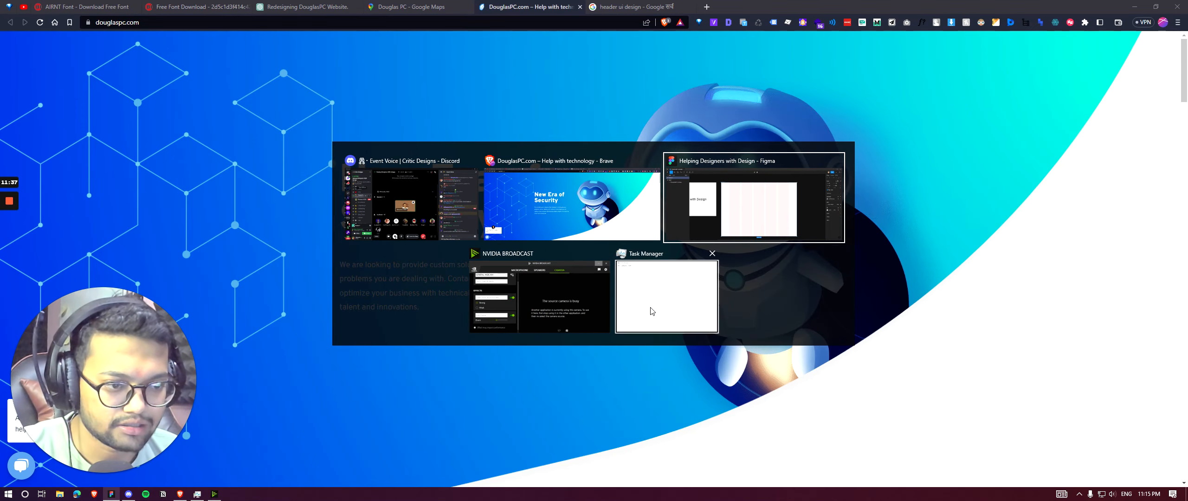
pyautogui.middleClick(655, 306)
pyautogui.middleClick(655, 305)
pyautogui.click(811, 225)
pyautogui.press('Escape')
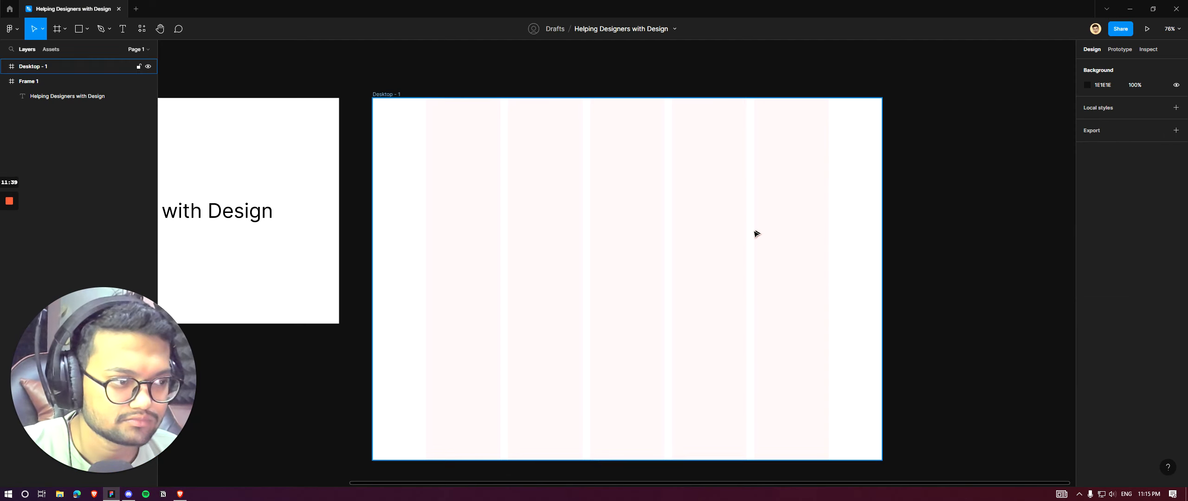
# Step: Find the html.to.design plugin by searching for "html" and run it
pyautogui.hotkey('shift', '1')
pyautogui.hotkey('ctrl', '/')
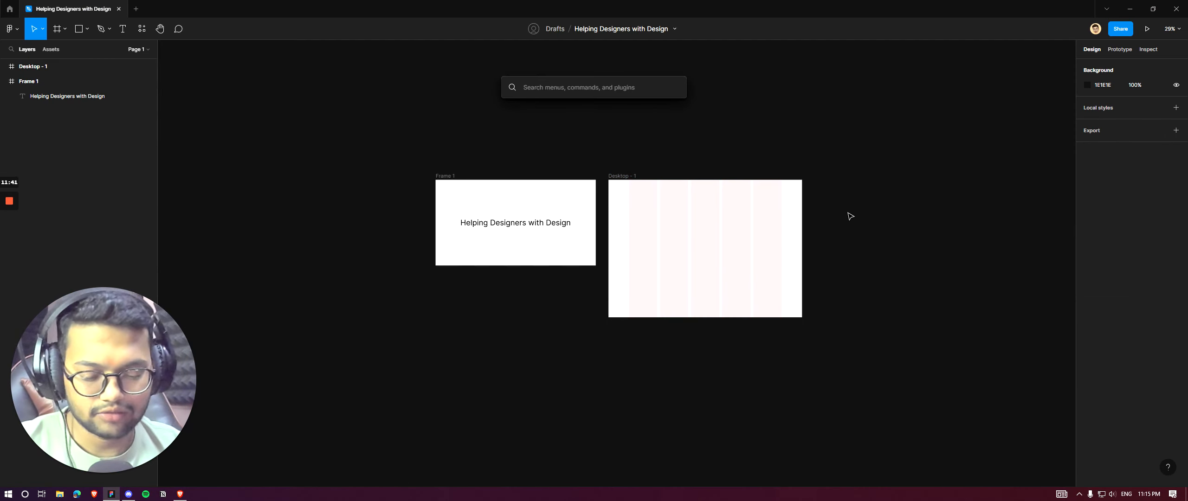
pyautogui.write('html')
pyautogui.press('Down')
pyautogui.press('Down')
pyautogui.press('Return')
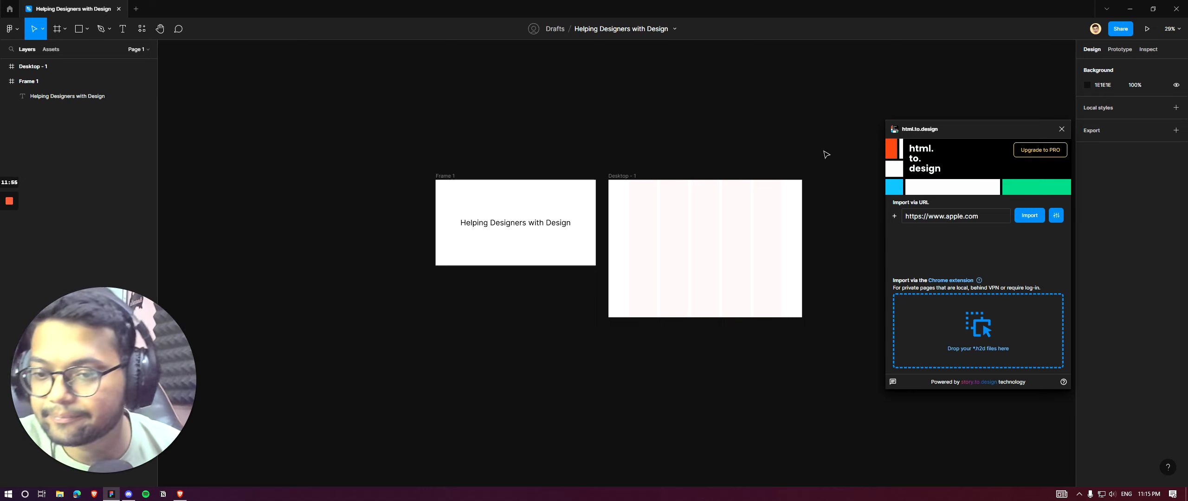
pyautogui.tripleClick(969, 217)
pyautogui.write('https://douglaspc.com/')
pyautogui.click(1057, 215)
pyautogui.click(1046, 234)
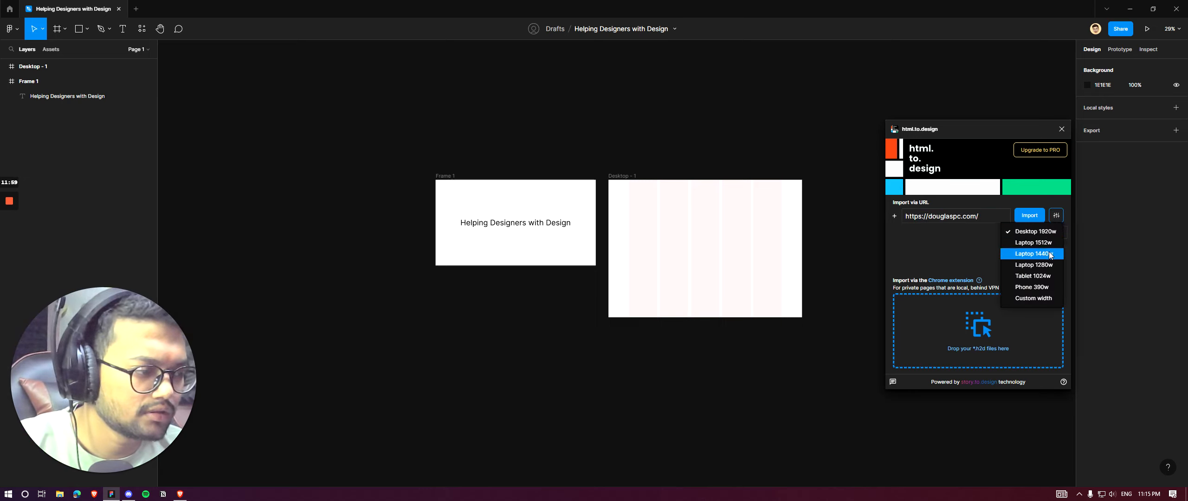
pyautogui.click(1034, 253)
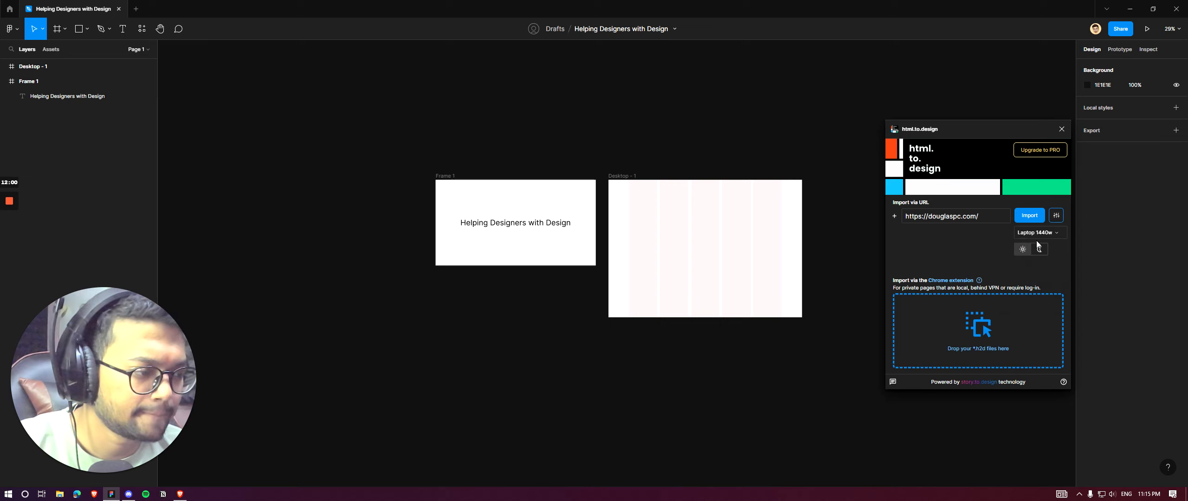
pyautogui.click(1029, 216)
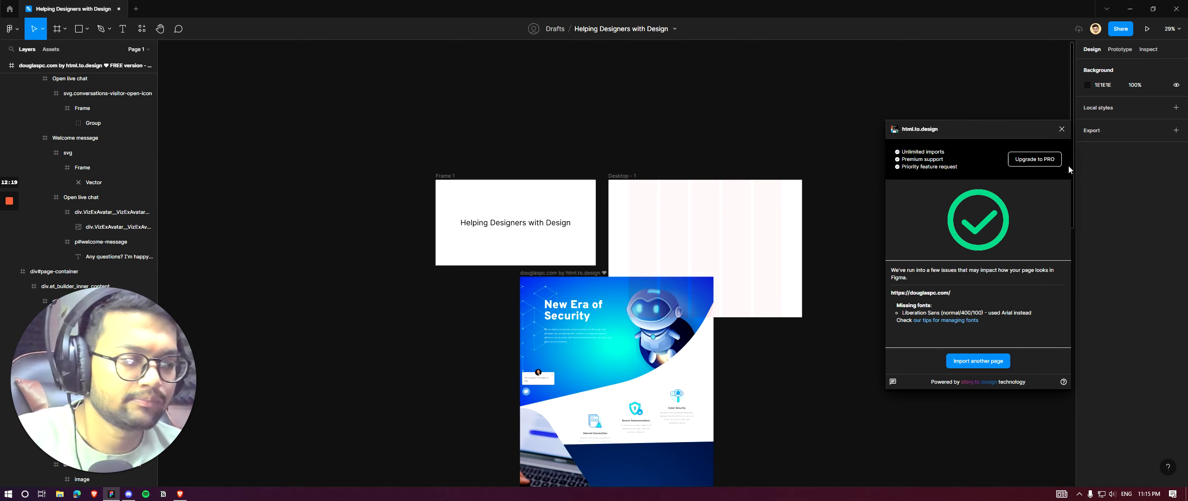
# Step: Dismiss the import plugin and move the imported douglaspc.com frame beside the Desktop - 1 frame, aligned with its upper edge
pyautogui.click(1062, 130)
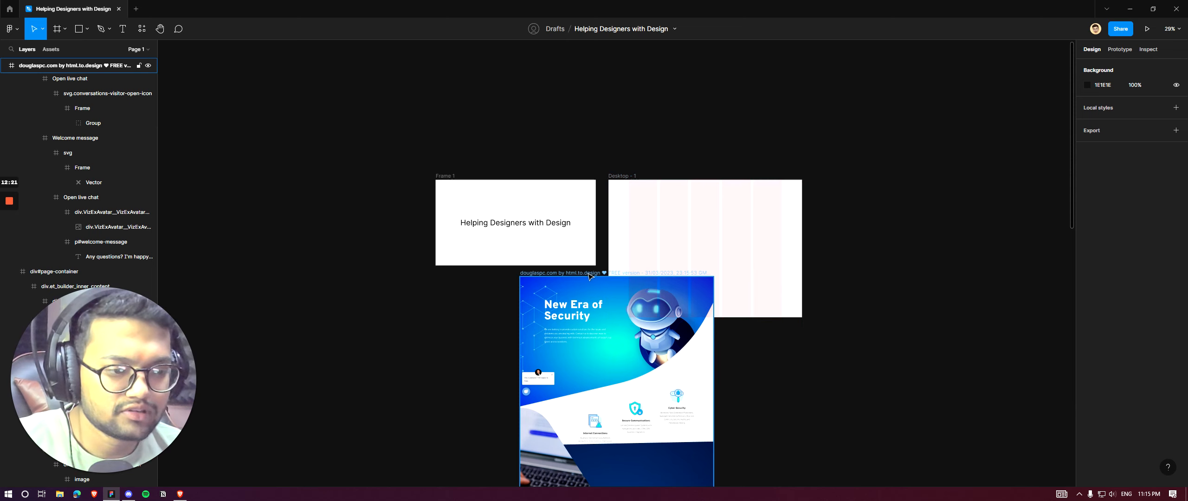
pyautogui.moveTo(589, 273); pyautogui.dragTo(883, 178)
pyautogui.scroll(-2, 652, 162)
pyautogui.scroll(3, 835, 195)
pyautogui.moveTo(828, 204); pyautogui.dragTo(546, 191)
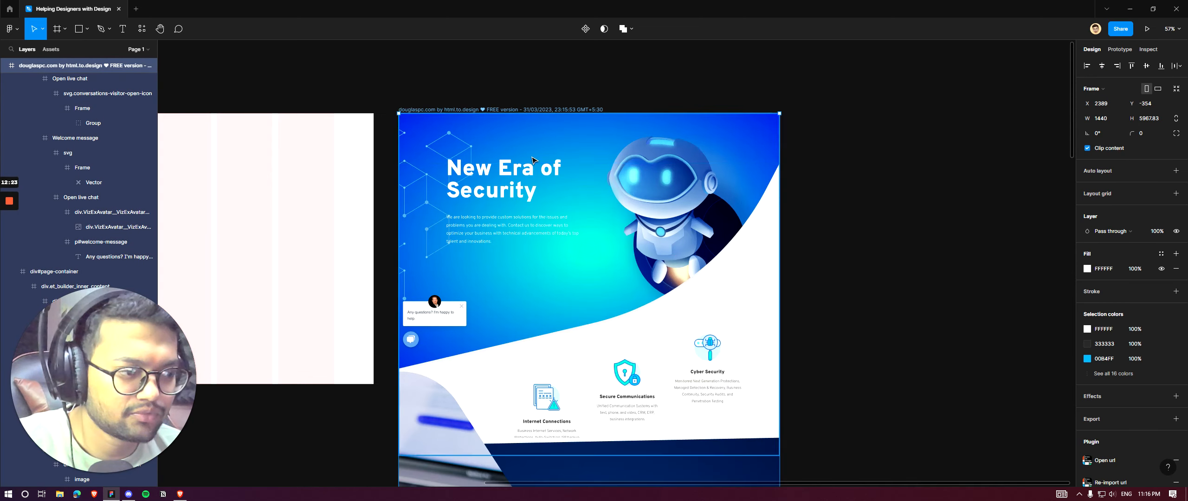
pyautogui.scroll(-3, 573, 160)
pyautogui.scroll(3, 428, 145)
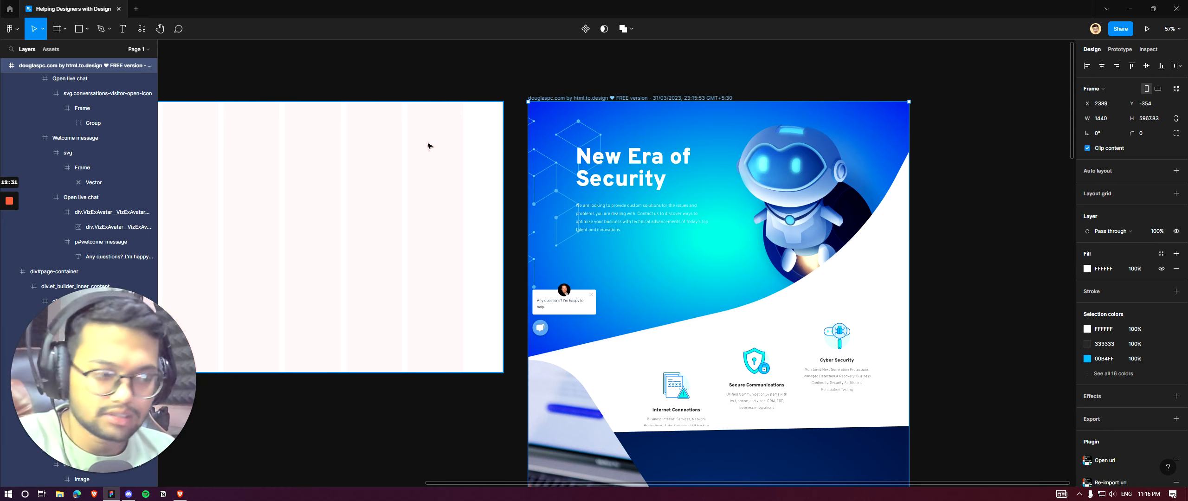
pyautogui.click(710, 78)
# Step: Add a stretched five-column layout grid to the imported douglaspc.com frame
pyautogui.scroll(-3, 809, 155)
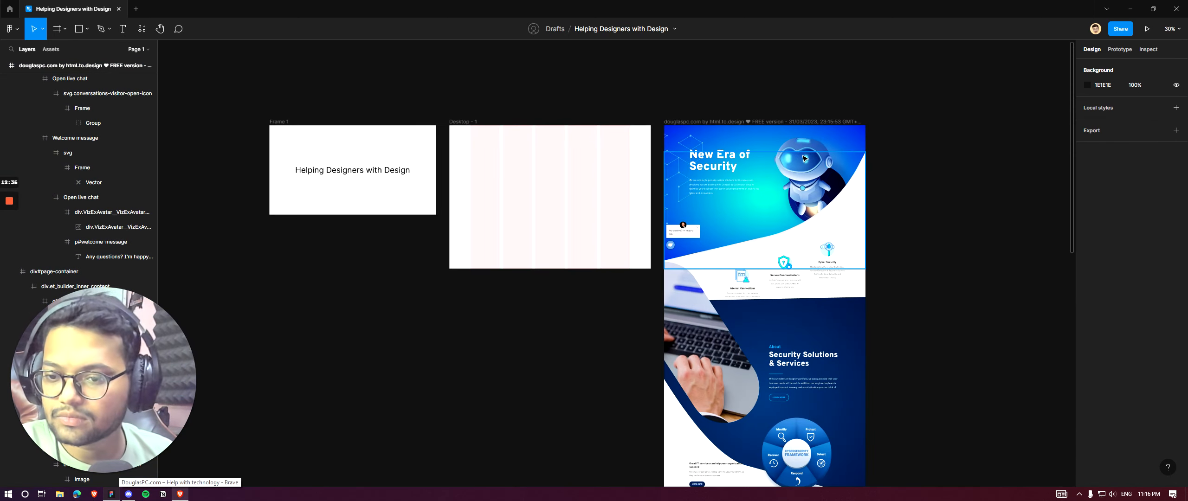
pyautogui.scroll(4, 649, 129)
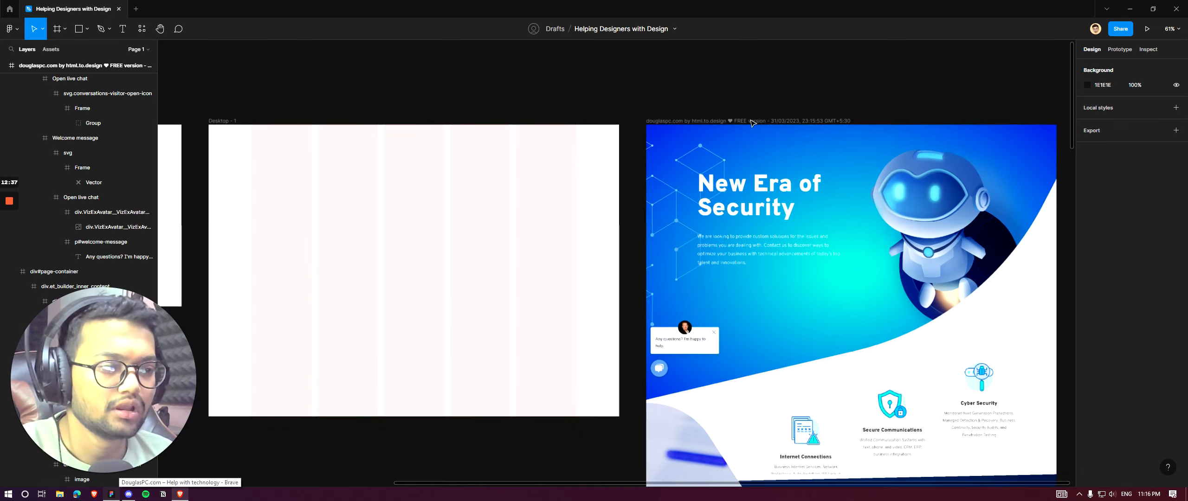
pyautogui.scroll(-2, 655, 148)
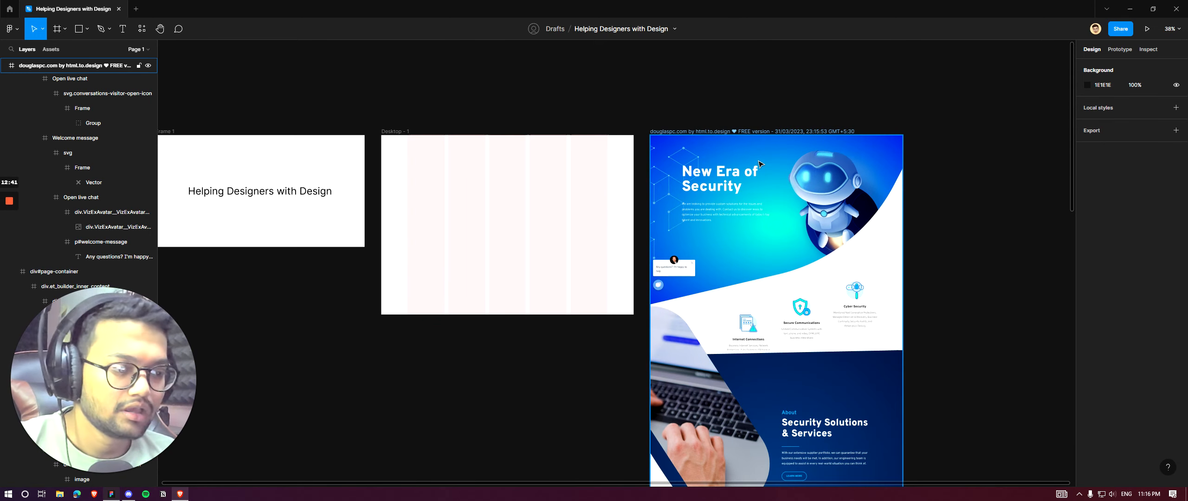
pyautogui.click(686, 132)
pyautogui.scroll(2, 925, 154)
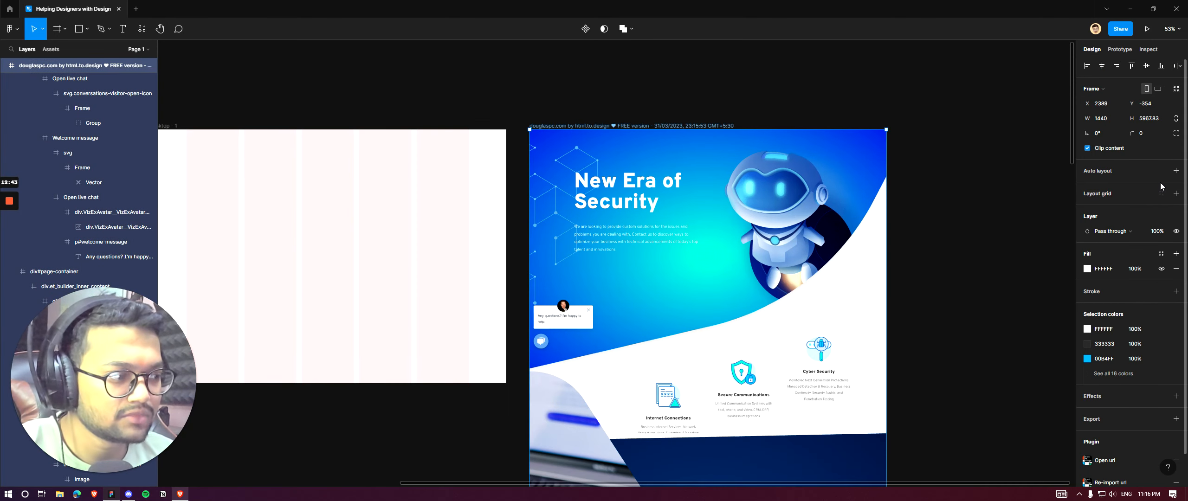
pyautogui.click(1176, 194)
pyautogui.click(1087, 209)
pyautogui.click(994, 217)
pyautogui.click(984, 225)
# Step: Set the margin of the imported frame's column grid to 183
pyautogui.click(1058, 279)
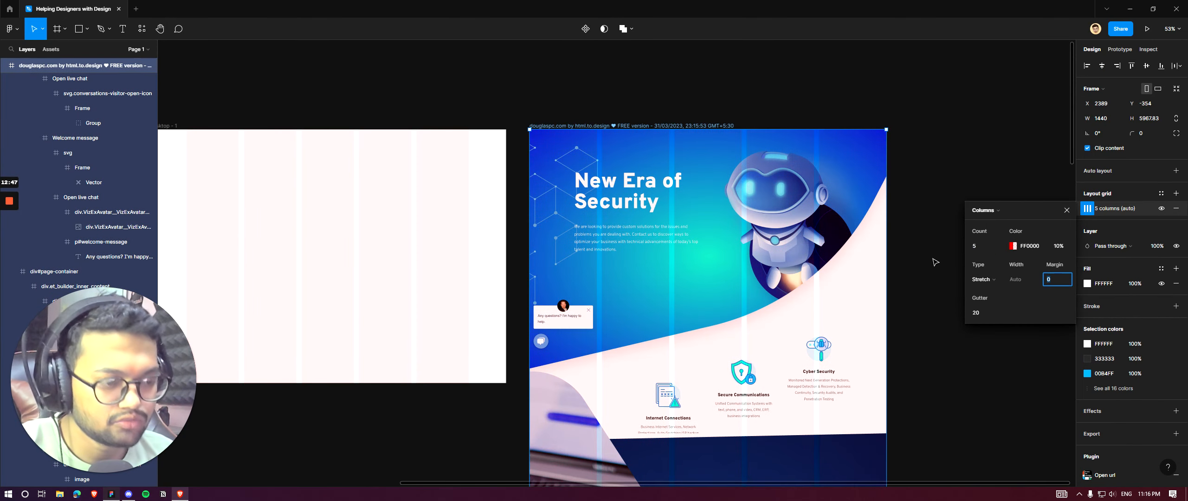
pyautogui.press('Up')
pyautogui.press('Up')
pyautogui.press('Up')
pyautogui.press('Up')
pyautogui.press('Up')
pyautogui.press('Up')
pyautogui.press('Up')
pyautogui.press('Up')
pyautogui.press('Up')
pyautogui.press('Up')
pyautogui.press('Up')
pyautogui.press('Up')
pyautogui.press('Up')
pyautogui.press('Up')
pyautogui.press('Up')
pyautogui.press('Up')
pyautogui.press('Up')
pyautogui.press('Up')
pyautogui.press('Up')
pyautogui.press('Up')
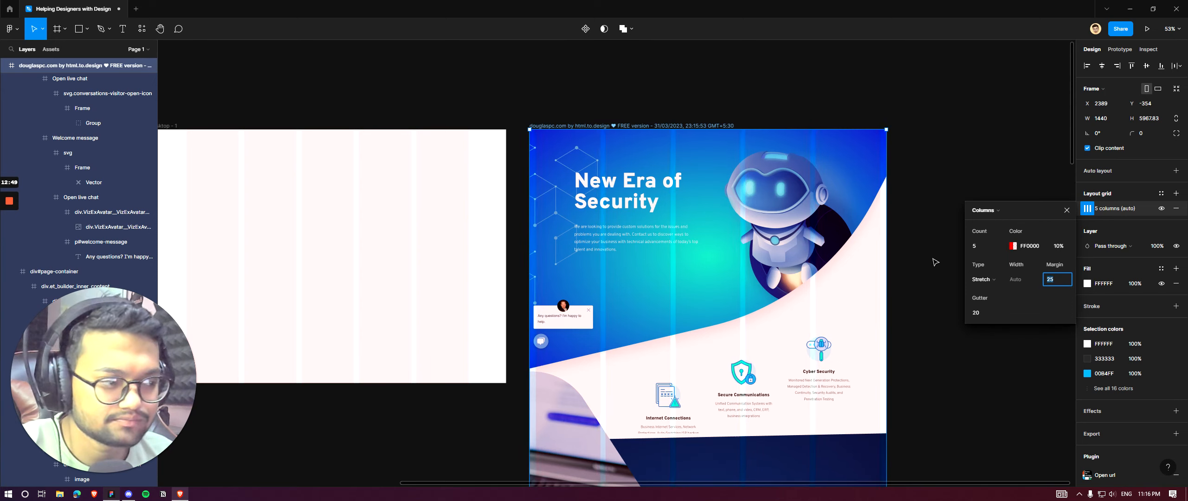
pyautogui.press('Up')
pyautogui.press('Up')
pyautogui.press('Up')
pyautogui.press('Up')
pyautogui.press('Up')
pyautogui.press('Up')
pyautogui.press('Up')
pyautogui.press('Up')
pyautogui.press('Up')
pyautogui.press('Up')
pyautogui.press('Up')
pyautogui.press('Up')
pyautogui.press('Up')
pyautogui.press('Up')
pyautogui.press('Up')
pyautogui.press('Up')
pyautogui.press('Up')
pyautogui.press('Up')
pyautogui.press('Up')
pyautogui.press('Up')
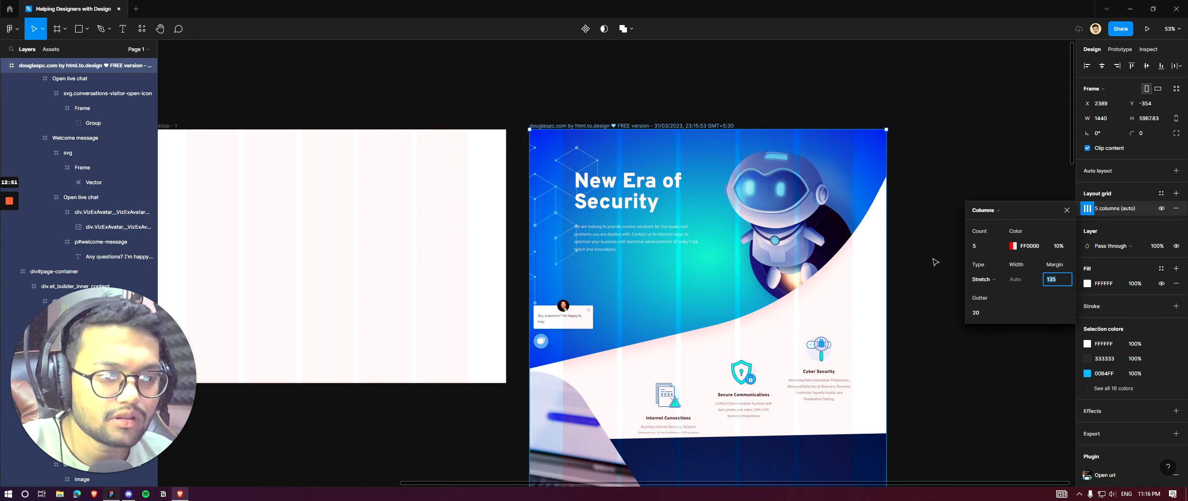
pyautogui.hotkey('shift', 'Down')
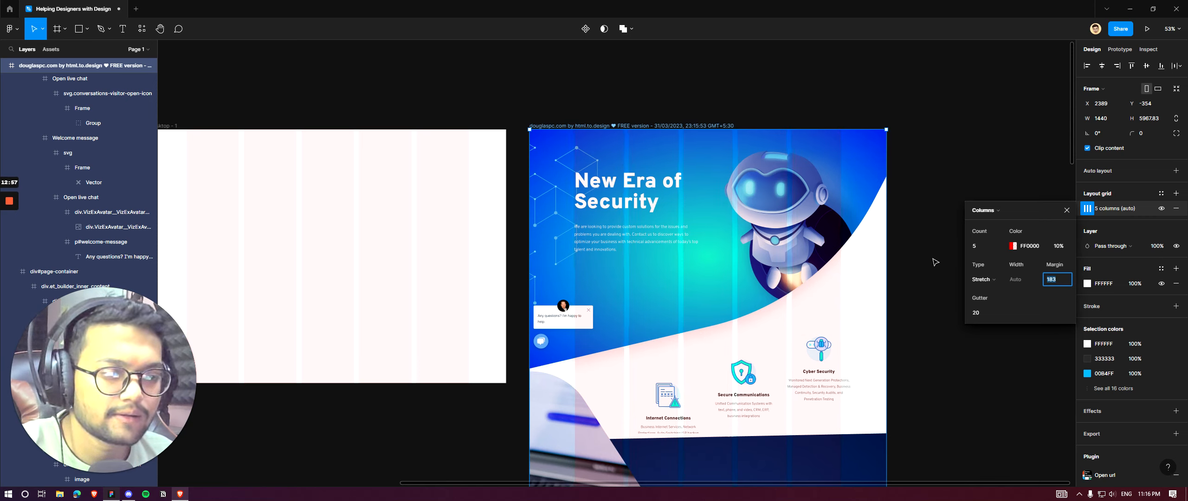
pyautogui.click(920, 144)
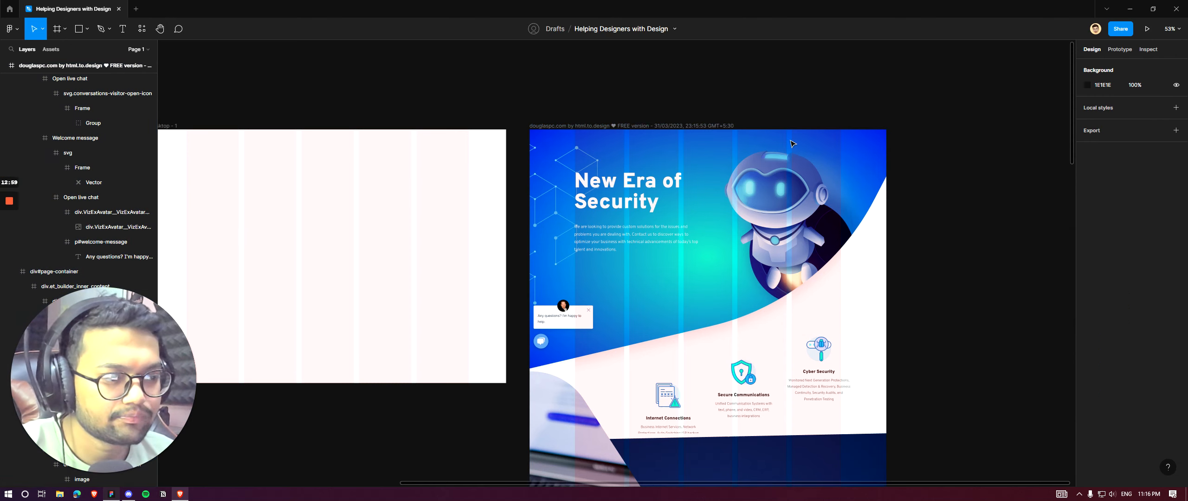
# Step: Examine the imported page's sections and service items against the column grid
pyautogui.scroll(-3, 707, 165)
pyautogui.scroll(-10, 707, 165)
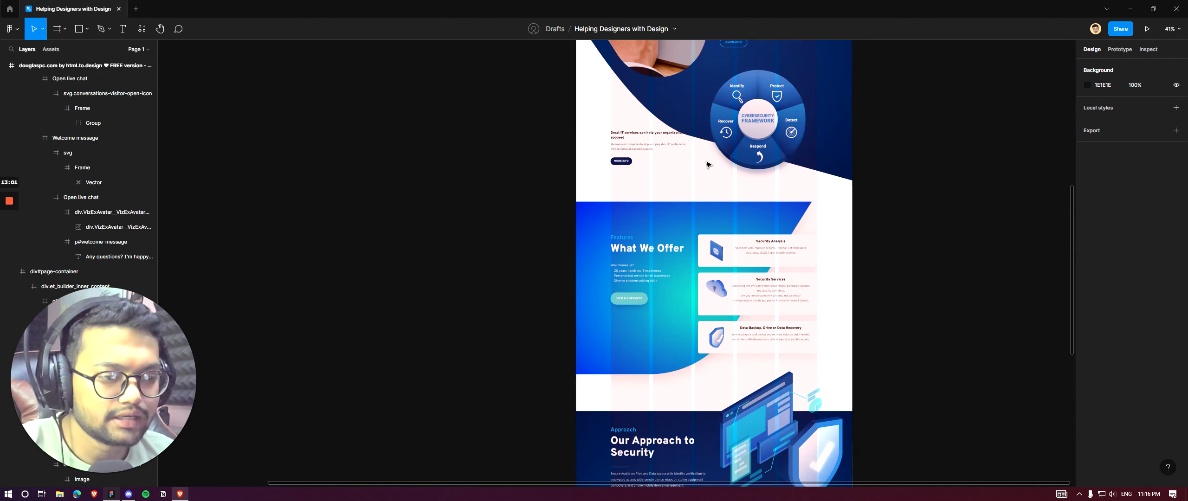
pyautogui.scroll(10, 638, 298)
pyautogui.scroll(4, 748, 334)
pyautogui.click(829, 403)
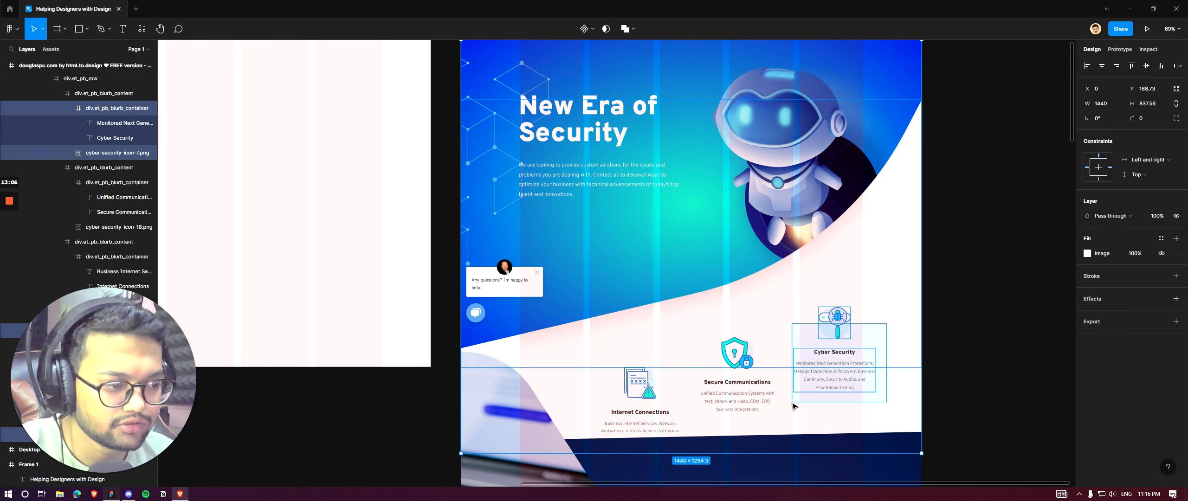
pyautogui.click(974, 236)
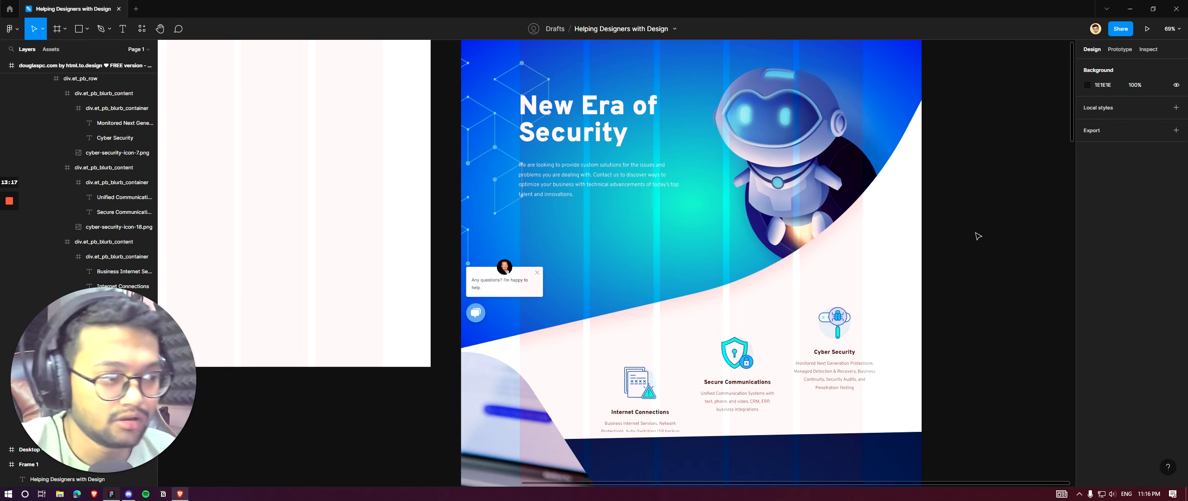
# Step: Ungroup the imported page's outer container frames and shorten the hero's curved divider image to a height of about 318 from its upper edge
pyautogui.scroll(-3, 850, 224)
pyautogui.scroll(2, 726, 184)
pyautogui.keyDown('ctrl'); pyautogui.click(841, 223); pyautogui.keyUp('ctrl')
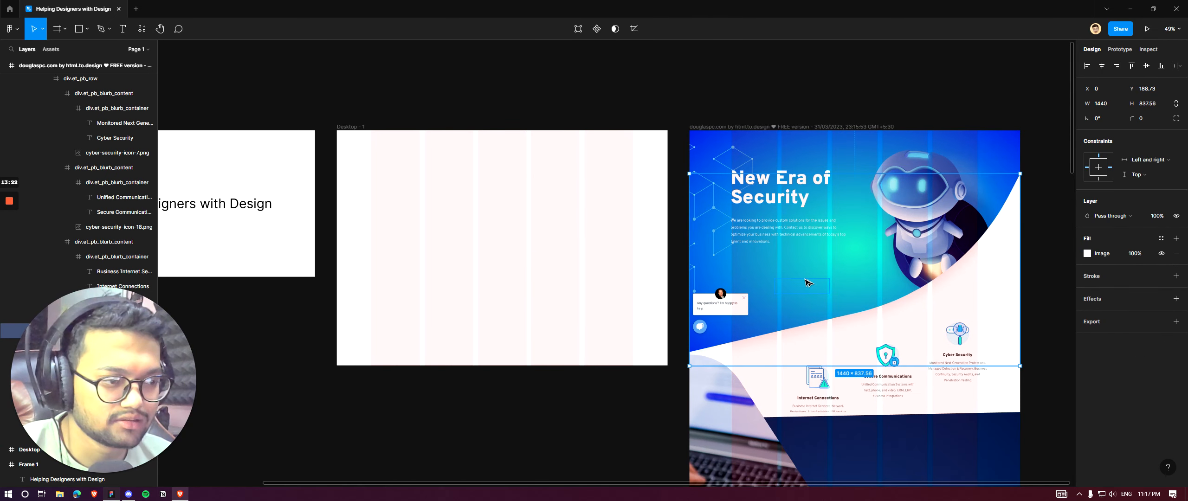
pyautogui.click(825, 244)
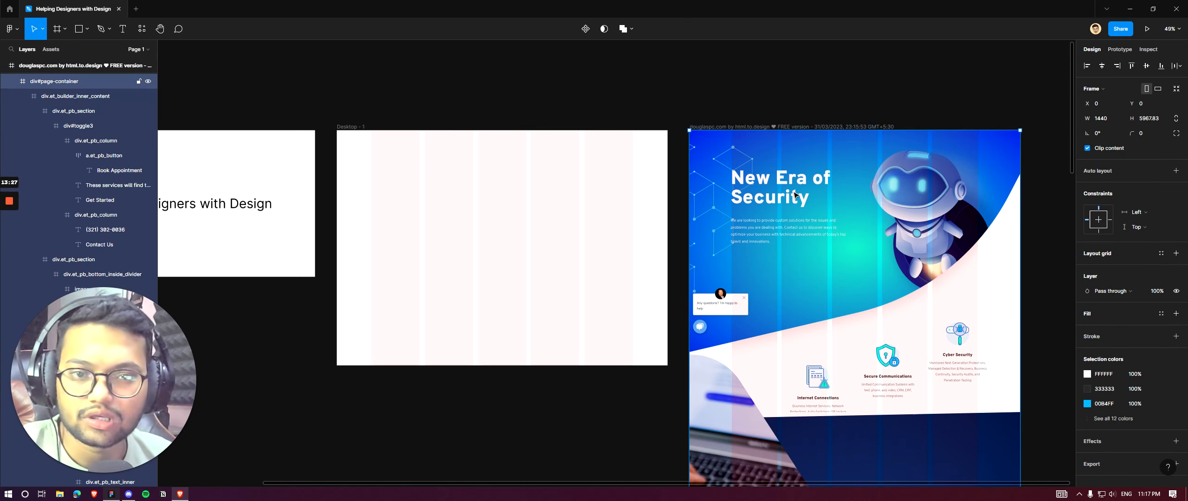
pyautogui.hotkey('ctrl', 'shift', 'g')
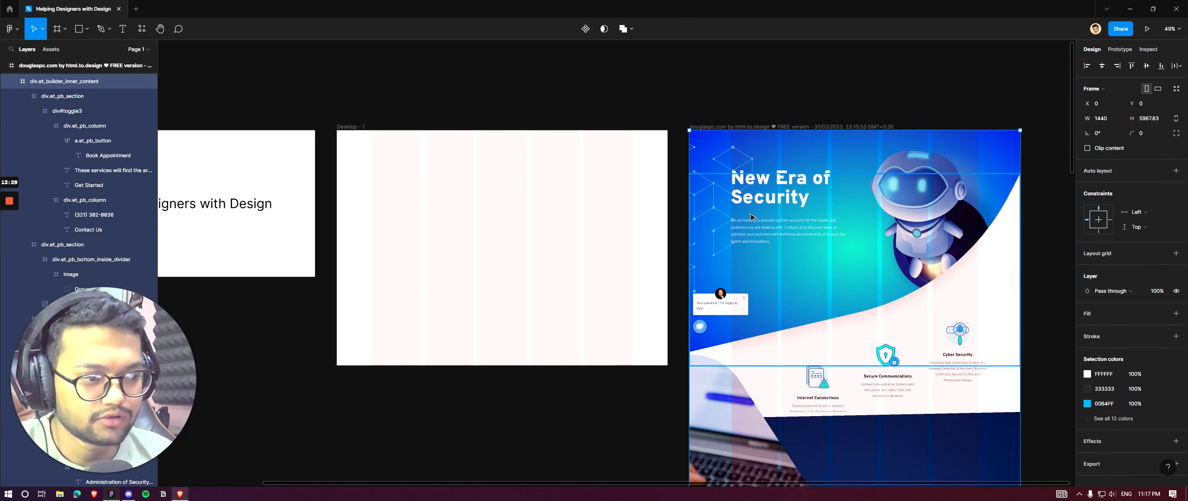
pyautogui.hotkey('ctrl', 'shift', 'g')
pyautogui.click(807, 199)
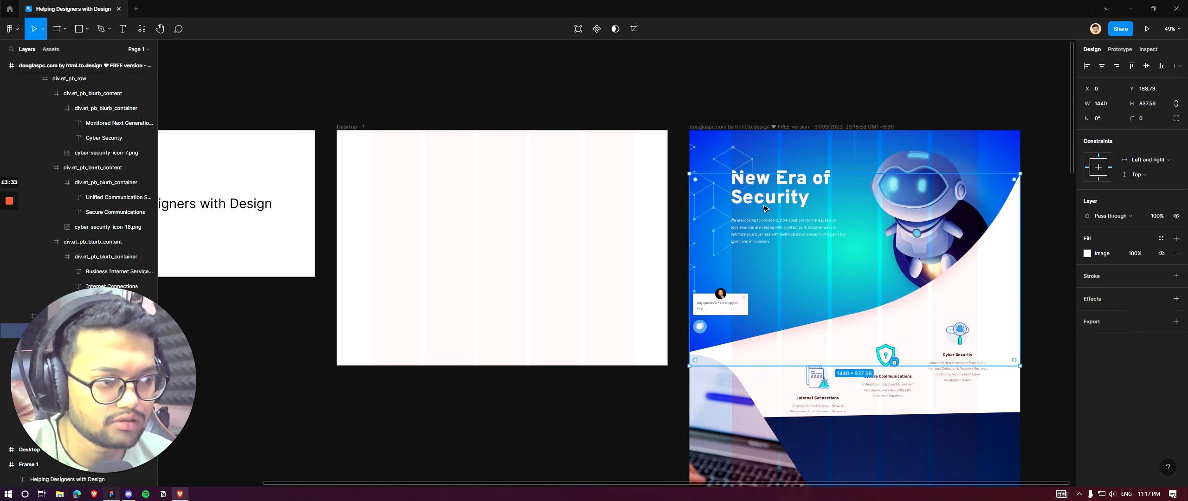
pyautogui.moveTo(852, 203); pyautogui.dragTo(853, 292)
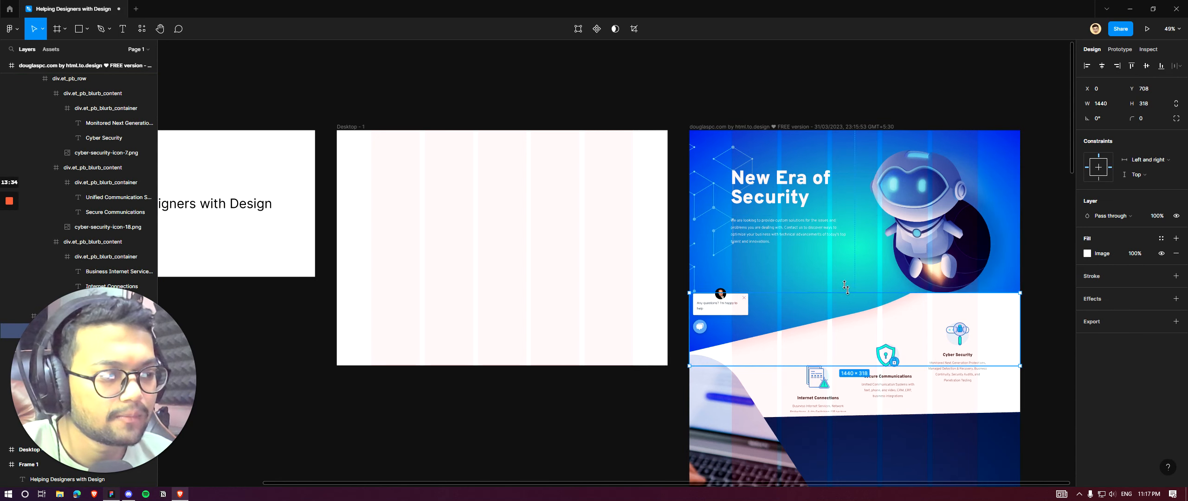
# Step: Copy the "New Era of Security" heading and its paragraph from the imported hero into the Desktop - 1 frame and move them down
pyautogui.keyDown('ctrl'); pyautogui.click(785, 228); pyautogui.keyUp('ctrl')
pyautogui.keyDown('shift'); pyautogui.click(784, 189); pyautogui.keyUp('shift')
pyautogui.hotkey('ctrl', 'c')
pyautogui.click(372, 200)
pyautogui.scroll(5, 372, 201)
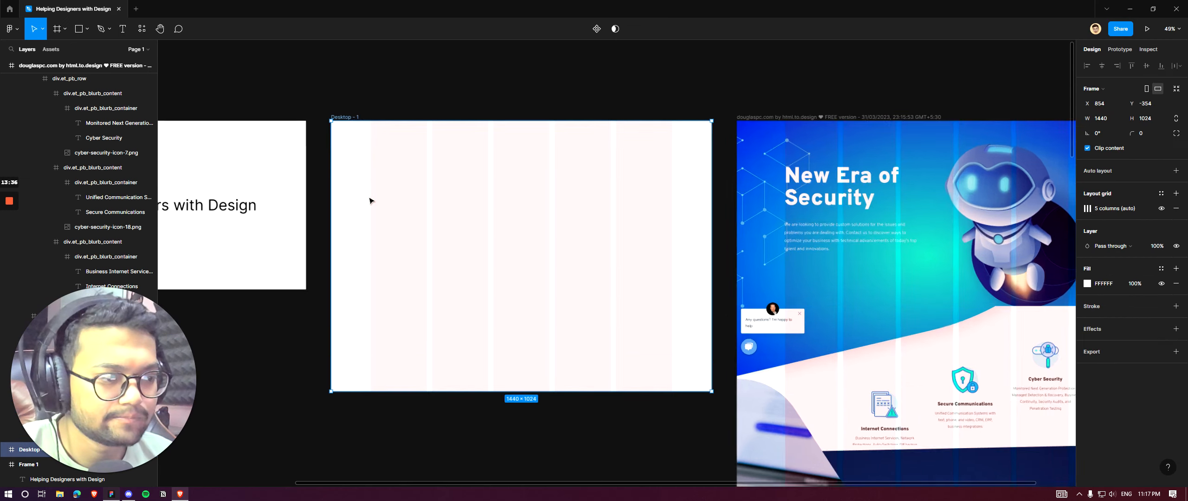
pyautogui.hotkey('ctrl', 'v')
pyautogui.moveTo(418, 147); pyautogui.dragTo(516, 282)
# Step: Set the copied heading and paragraph fill to black (000000) and align both with the first grid column at X 150
pyautogui.click(1113, 395)
pyautogui.write('0')
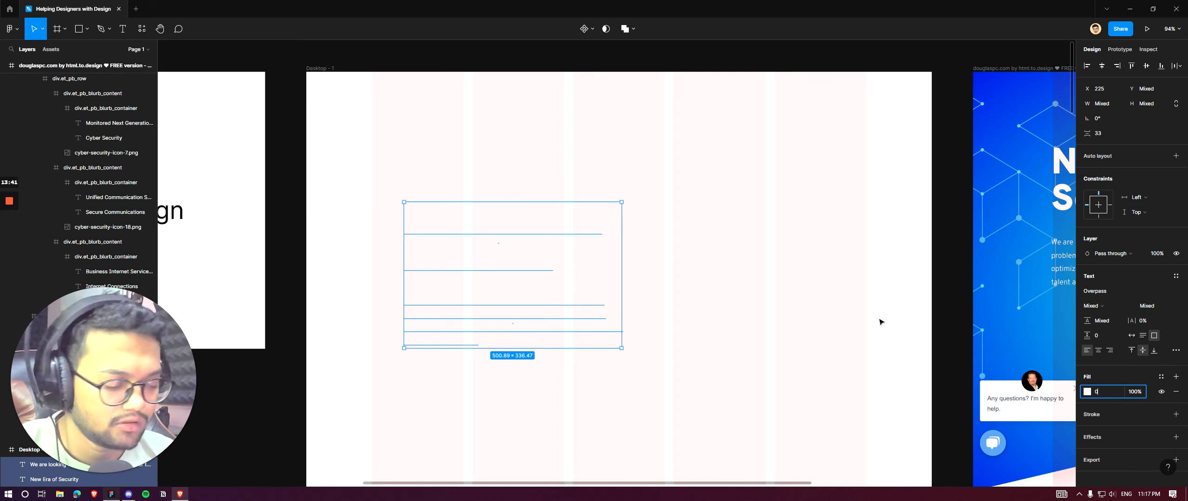
pyautogui.press('Return')
pyautogui.moveTo(468, 275); pyautogui.dragTo(462, 273)
pyautogui.scroll(-5, 504, 226)
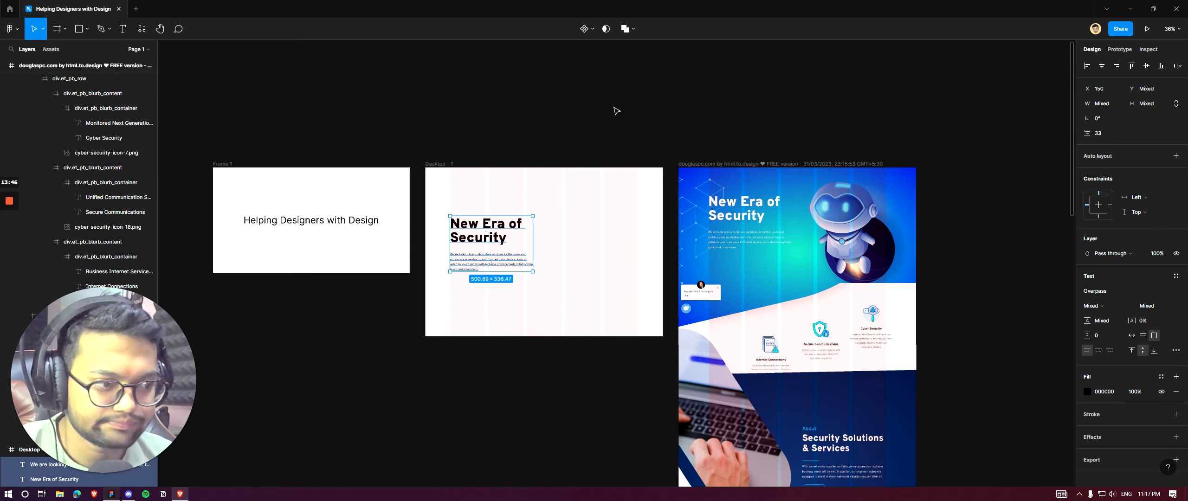
pyautogui.click(615, 110)
pyautogui.scroll(5, 453, 203)
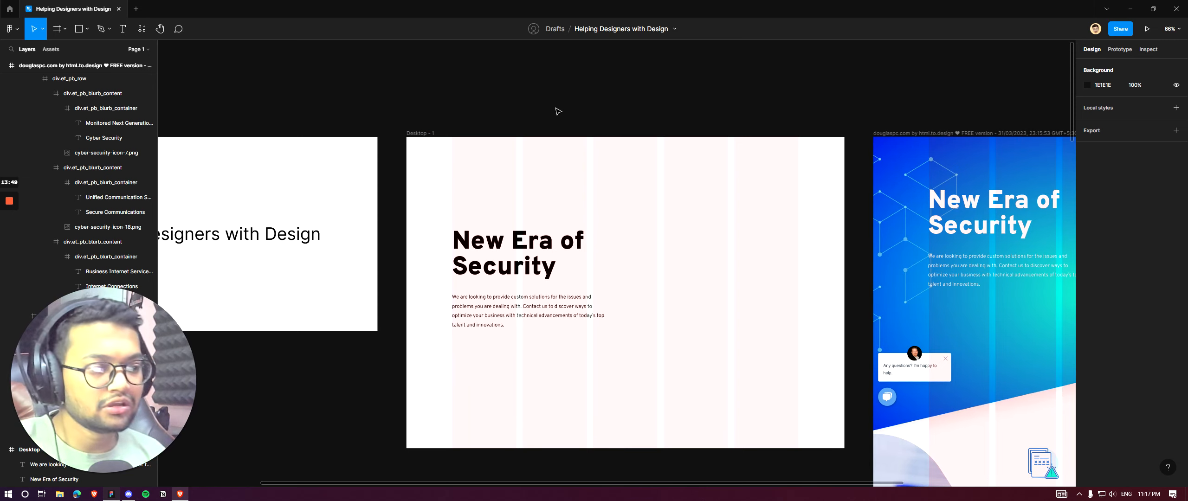
# Step: Widen the text box of the copied "New Era of Security" heading to about 444
pyautogui.click(544, 253)
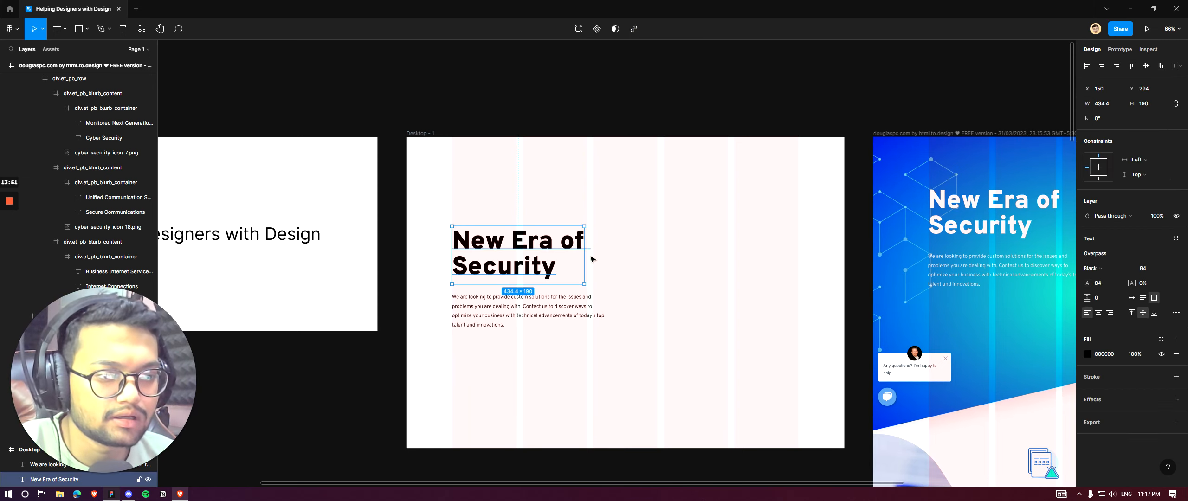
pyautogui.scroll(1, 594, 258)
pyautogui.click(620, 132)
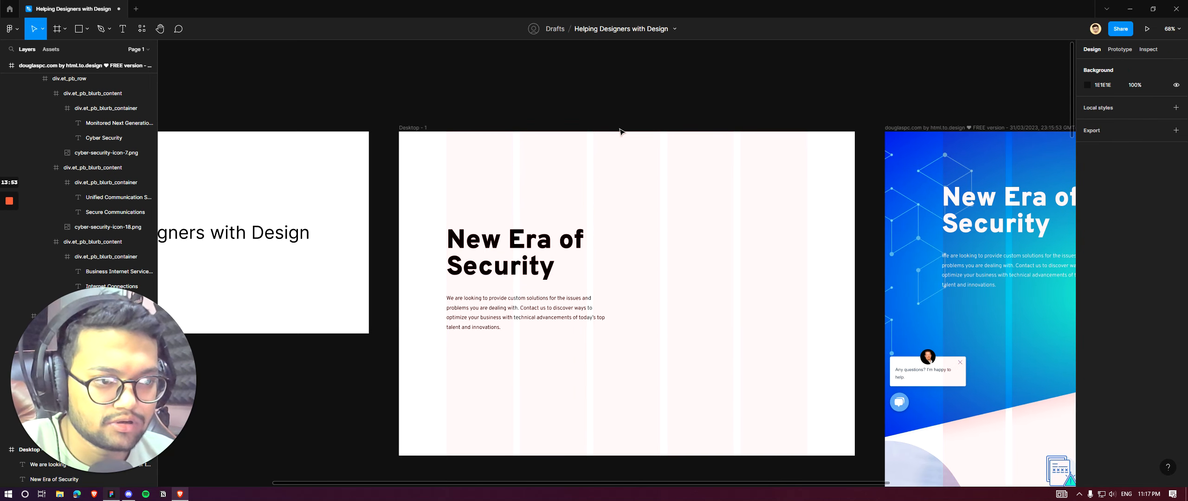
pyautogui.scroll(-4, 721, 108)
pyautogui.scroll(7, 599, 191)
# Step: Center-align the text of both the heading and the paragraph in the Desktop - 1 frame
pyautogui.click(464, 214)
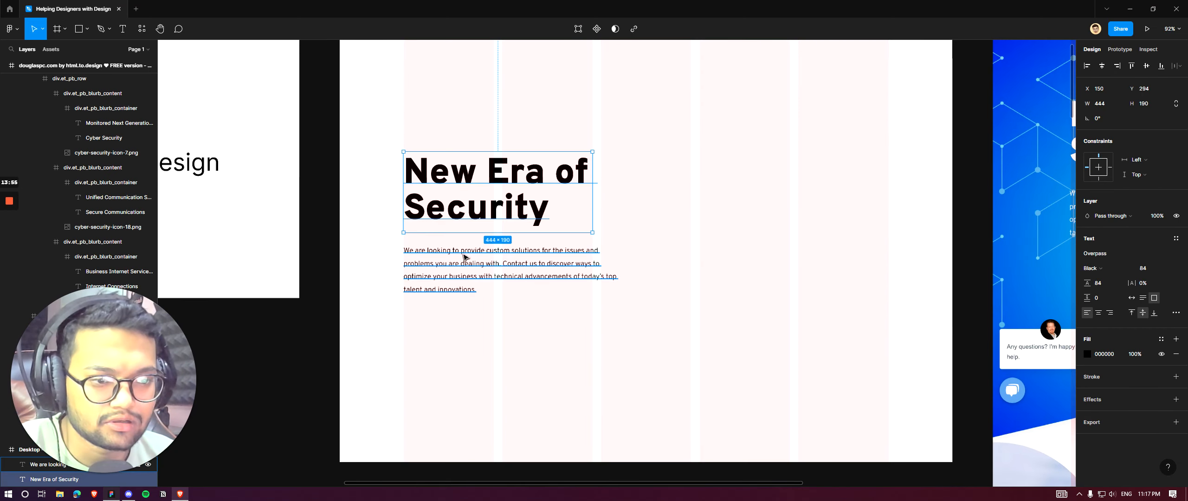
pyautogui.keyDown('shift'); pyautogui.click(464, 257); pyautogui.keyUp('shift')
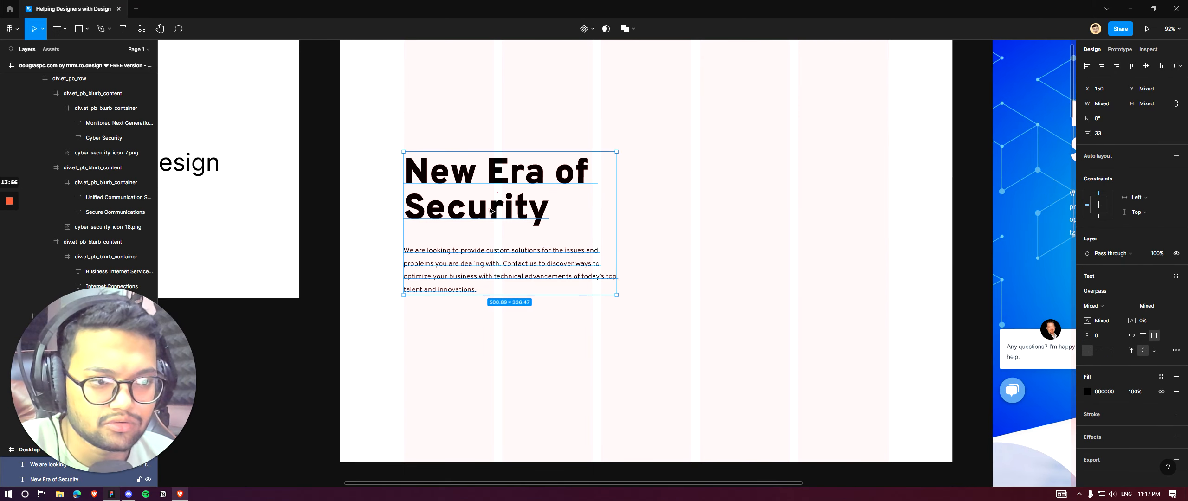
pyautogui.click(1098, 351)
# Step: Move the heading and the paragraph to the horizontal centre of the Desktop - 1 frame
pyautogui.click(528, 207)
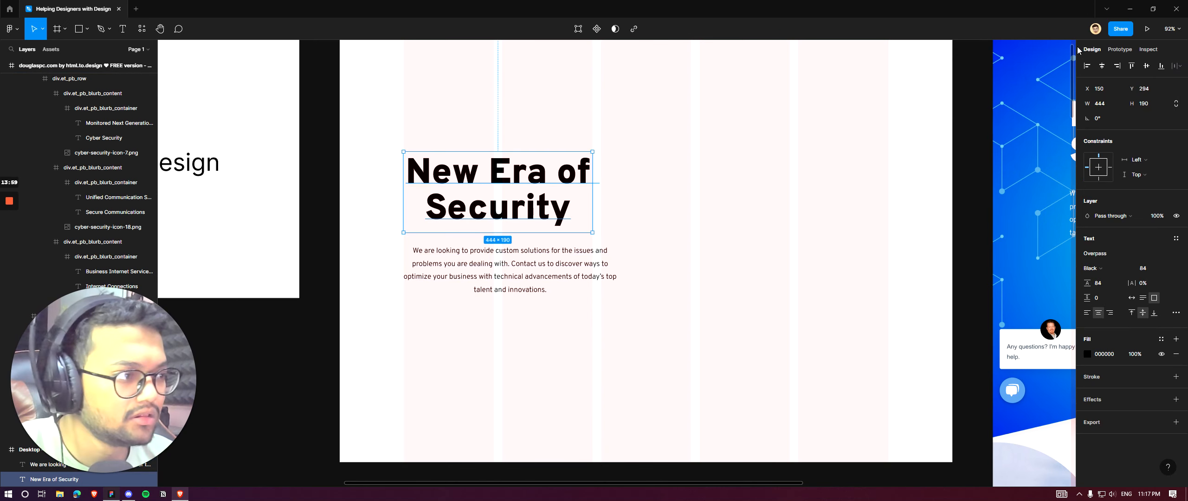
pyautogui.moveTo(417, 228); pyautogui.dragTo(565, 228)
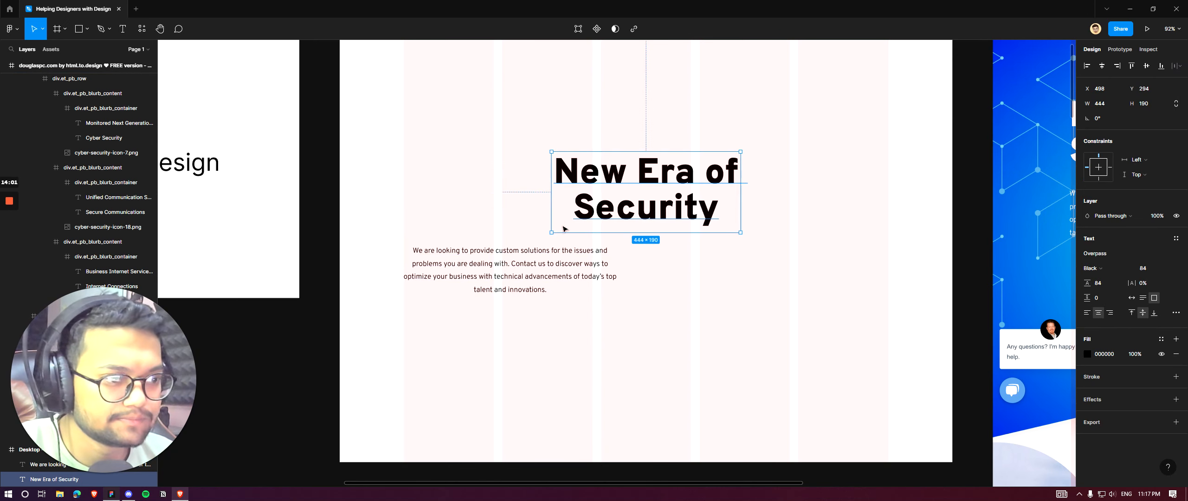
pyautogui.click(511, 270)
pyautogui.moveTo(511, 270); pyautogui.dragTo(646, 268)
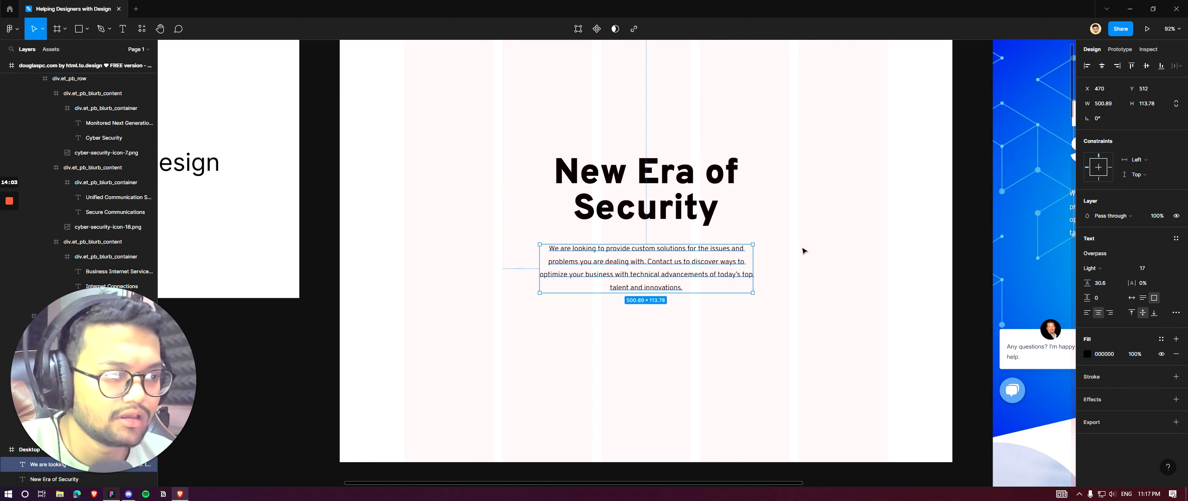
# Step: Widen the paragraph to run on two lines and the heading box symmetrically to about 884 to fit one line
pyautogui.moveTo(753, 278); pyautogui.dragTo(825, 262)
pyautogui.click(735, 197)
pyautogui.moveTo(739, 188); pyautogui.dragTo(834, 202)
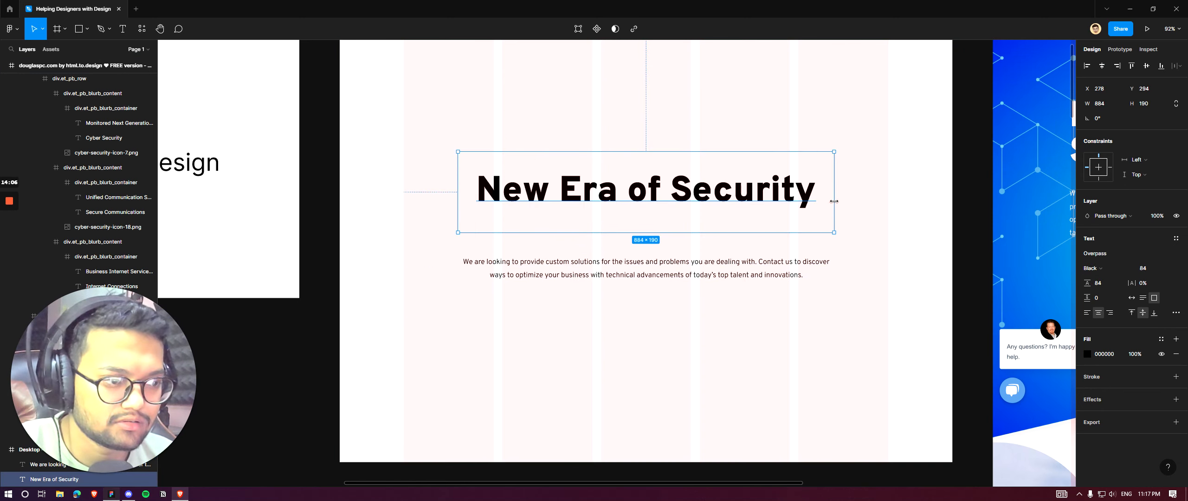
# Step: Trim the heading vertically to cap height and baseline, and fit its box height to the text
pyautogui.click(1176, 313)
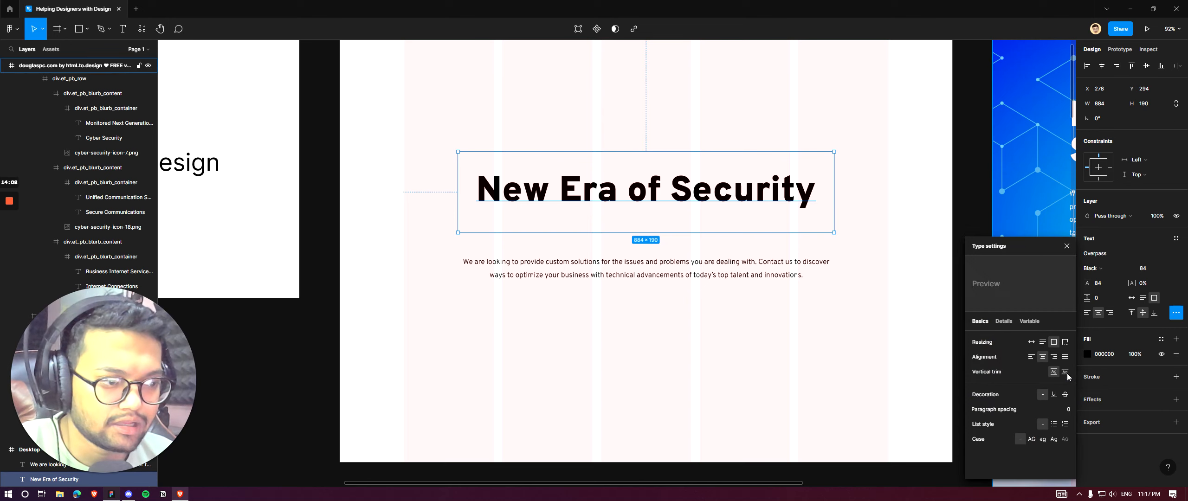
pyautogui.click(1065, 372)
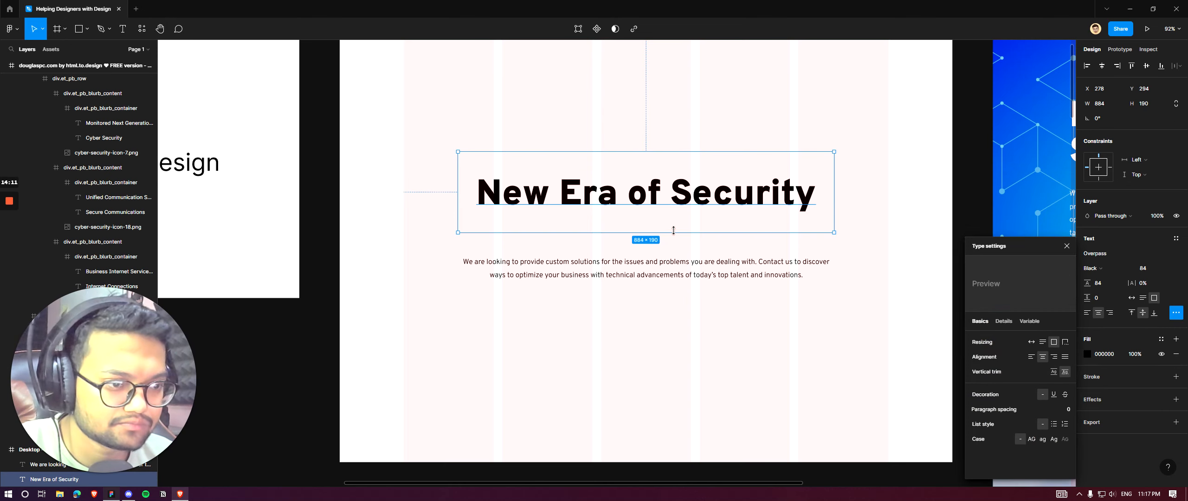
pyautogui.doubleClick(675, 232)
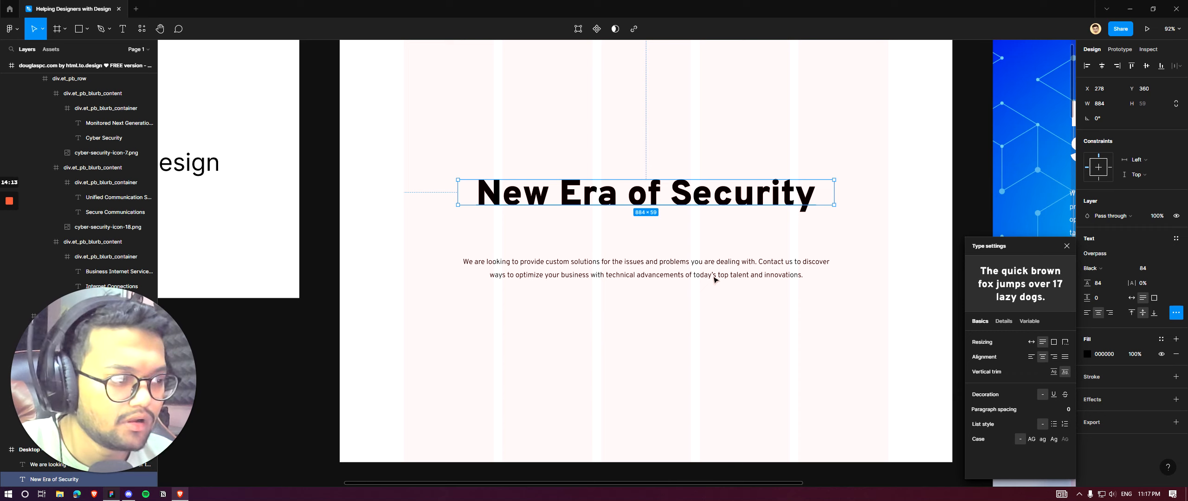
# Step: Move the paragraph up to 16 below the heading and combine both texts in an auto layout frame
pyautogui.click(1055, 371)
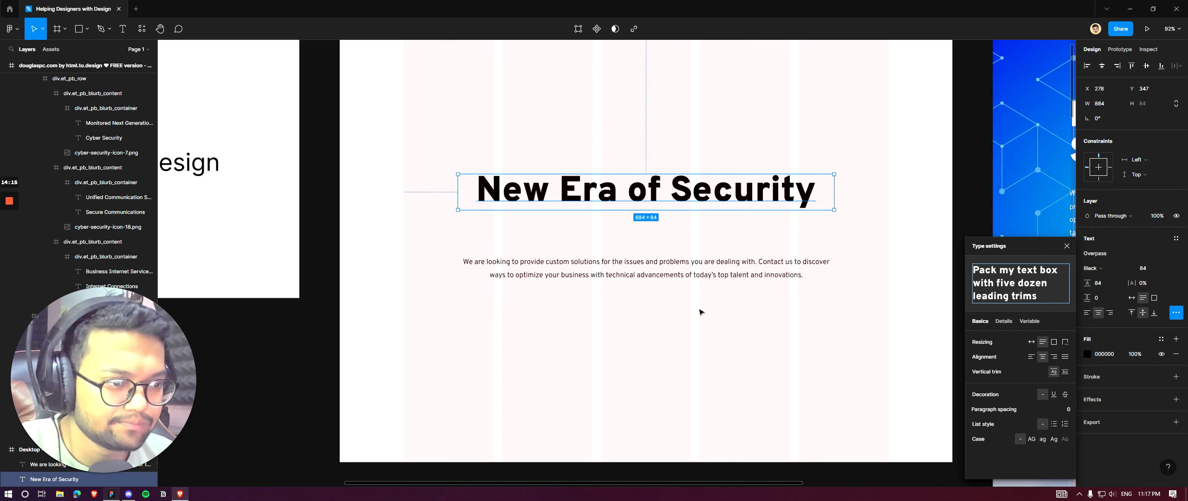
pyautogui.click(732, 263)
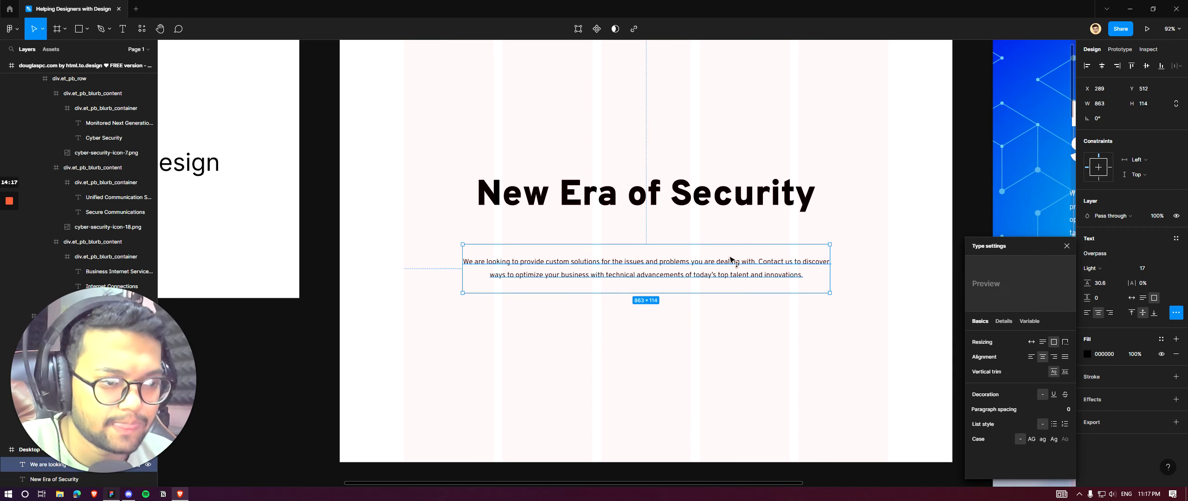
pyautogui.moveTo(732, 263); pyautogui.dragTo(730, 244)
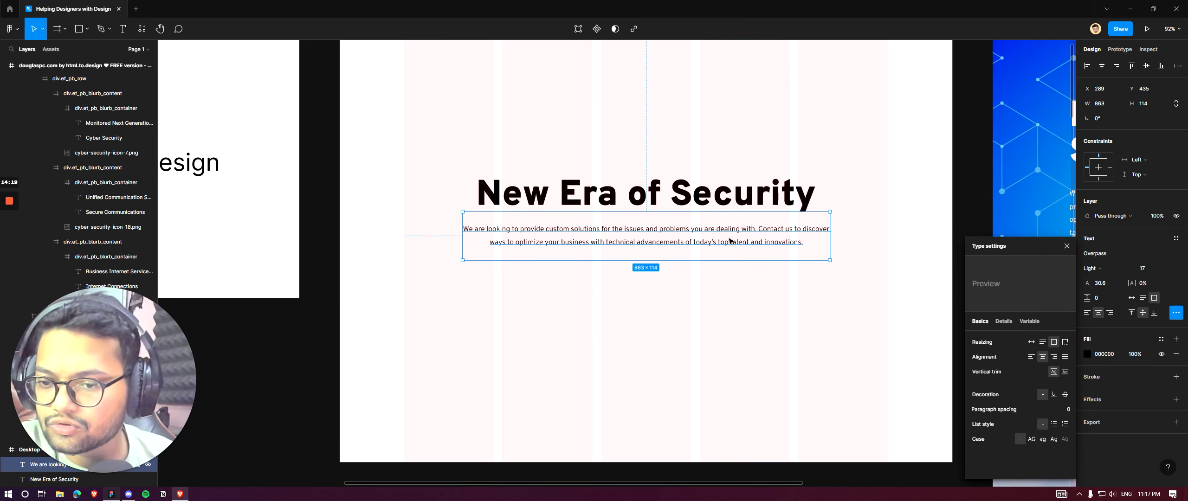
pyautogui.keyDown('shift'); pyautogui.click(745, 184); pyautogui.keyUp('shift')
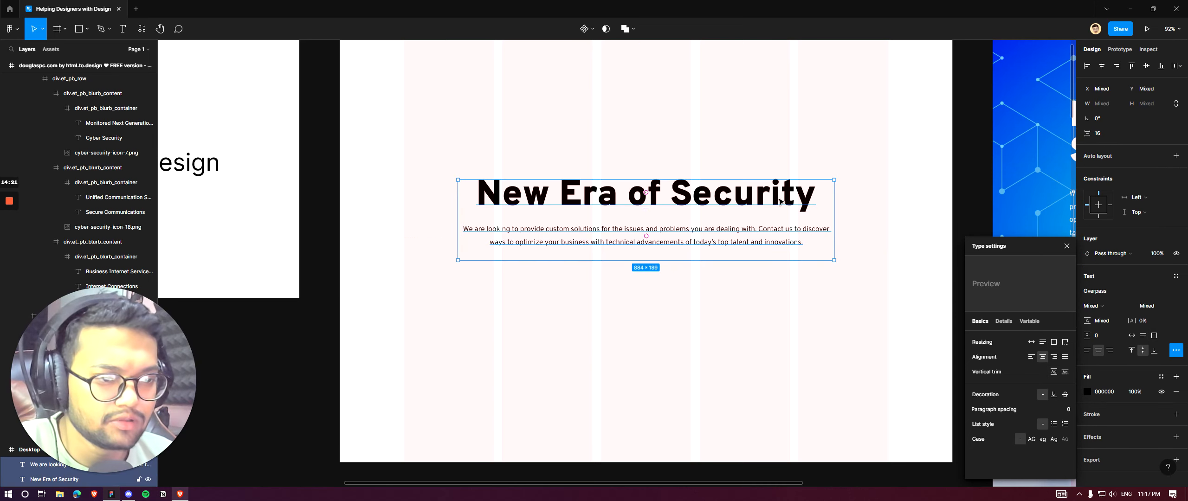
pyautogui.hotkey('shift', 'a')
# Step: Move the heading and paragraph stack down to around the vertical middle of the Desktop - 1 frame
pyautogui.scroll(-3, 698, 216)
pyautogui.scroll(2, 698, 216)
pyautogui.scroll(3, 699, 217)
pyautogui.scroll(-1, 628, 260)
pyautogui.moveTo(710, 273); pyautogui.dragTo(712, 340)
# Step: Draw a full-width header frame of about 1440 × 75 along the upper edge of the Desktop - 1 frame
pyautogui.scroll(3, 704, 114)
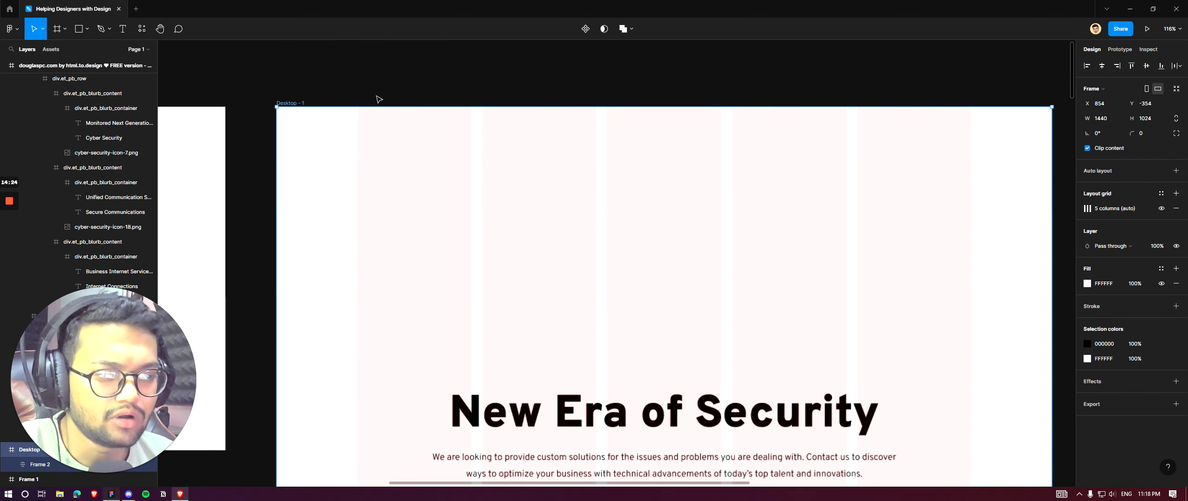
pyautogui.click(57, 29)
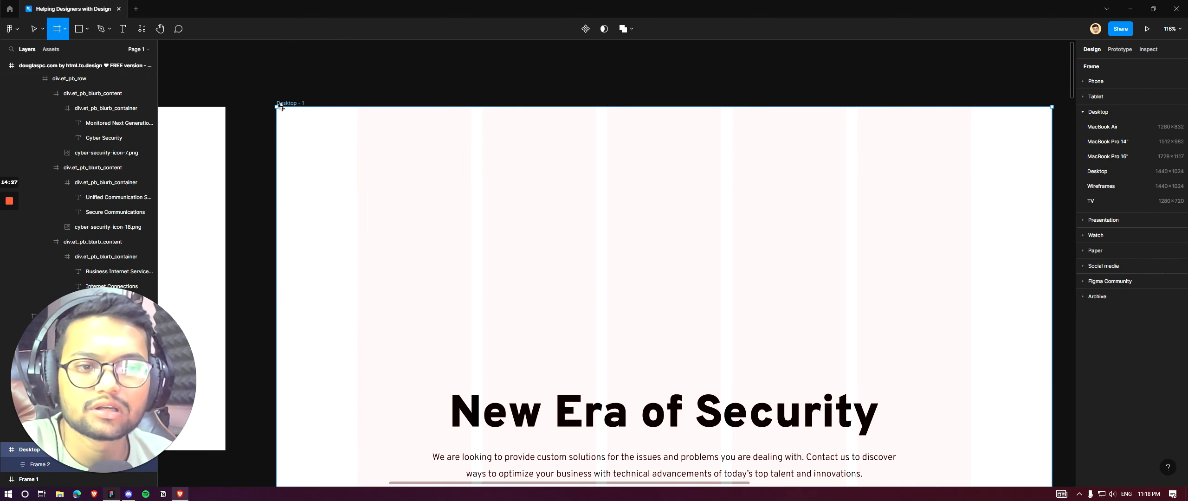
pyautogui.moveTo(277, 107); pyautogui.dragTo(1053, 146)
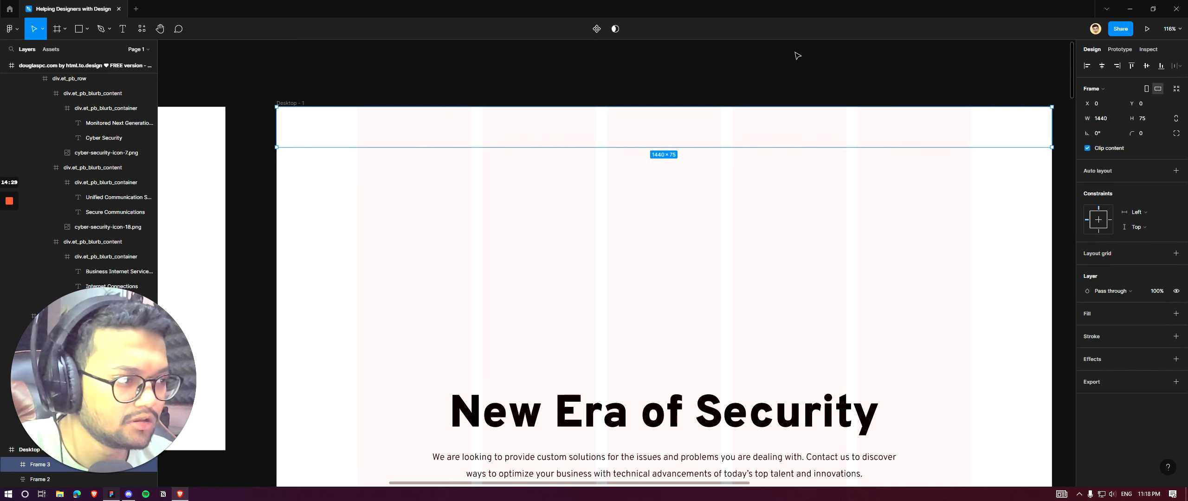
pyautogui.click(796, 53)
# Step: Draw a logo placeholder rectangle of about 212 × 36 across the first grid column and centre it vertically in the header frame
pyautogui.click(85, 30)
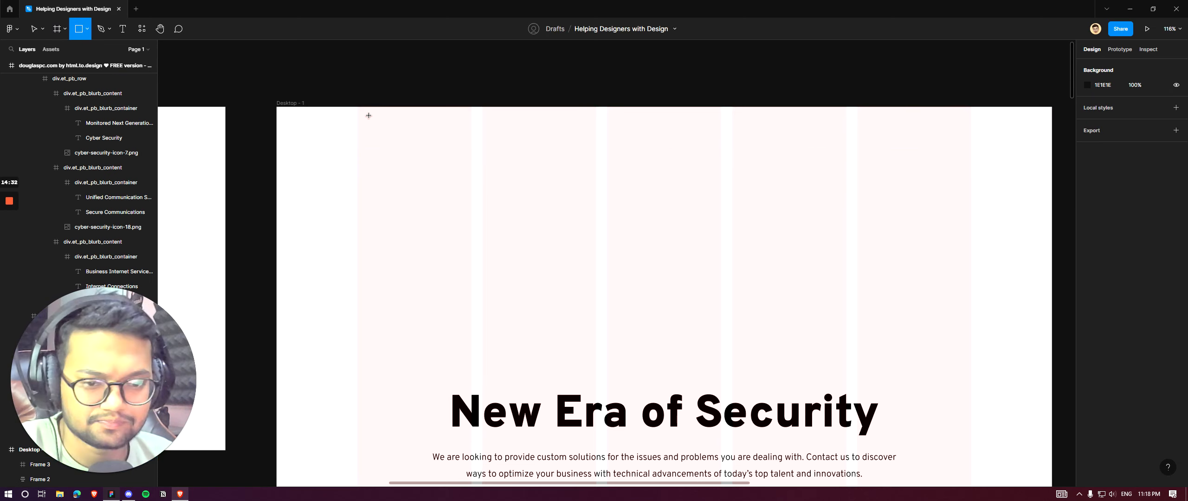
pyautogui.moveTo(360, 121); pyautogui.dragTo(471, 138)
pyautogui.scroll(6, 338, 98)
pyautogui.scroll(-4, 525, 255)
pyautogui.scroll(3, 854, 278)
pyautogui.scroll(-3, 602, 162)
pyautogui.moveTo(637, 159); pyautogui.dragTo(639, 153)
pyautogui.click(1147, 68)
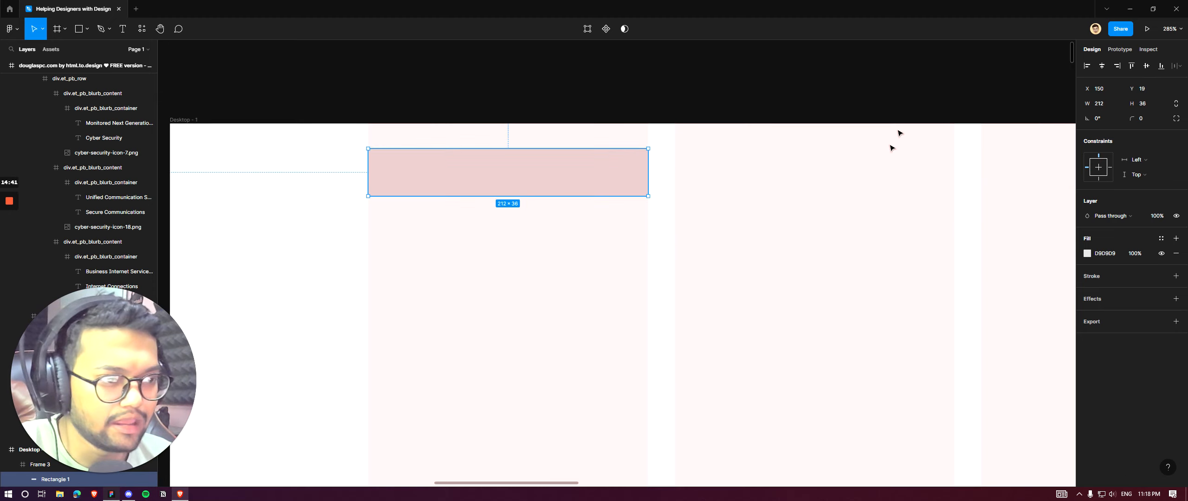
# Step: Add a drop shadow effect to the 1440 × 75 header frame and try a horizontal shadow offset of 22
pyautogui.scroll(-4, 784, 172)
pyautogui.scroll(3, 796, 161)
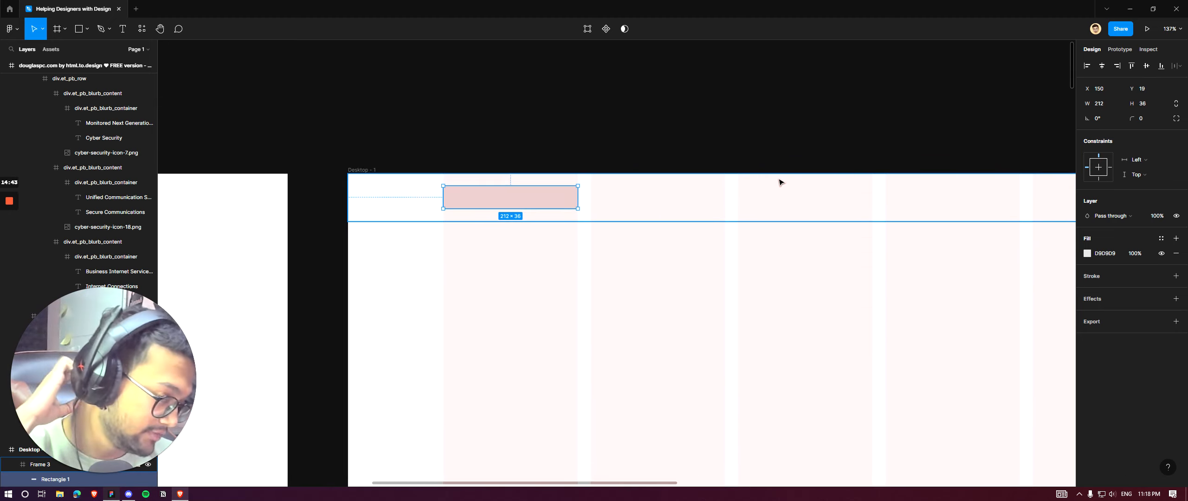
pyautogui.click(787, 194)
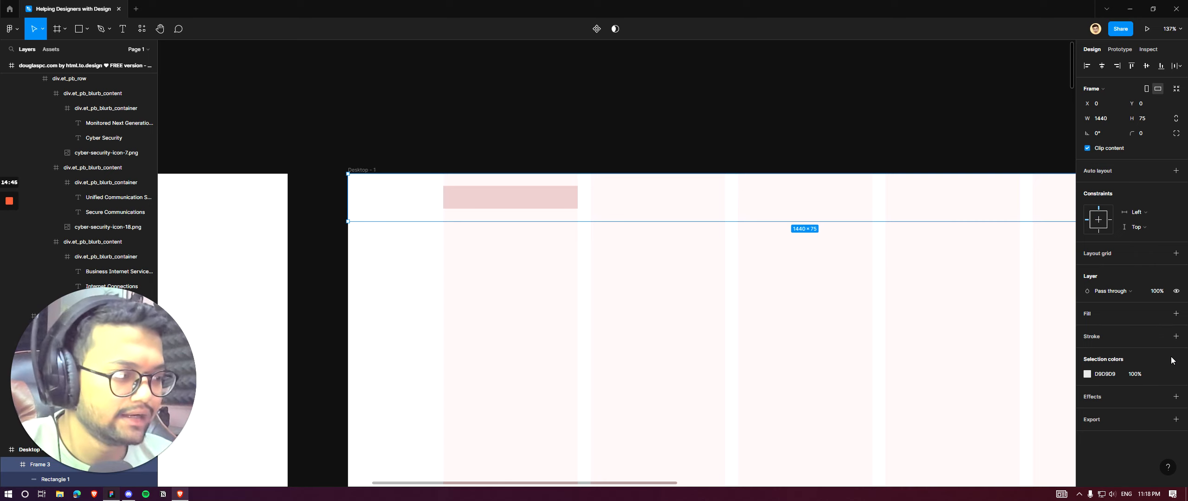
pyautogui.click(1176, 396)
pyautogui.click(1123, 411)
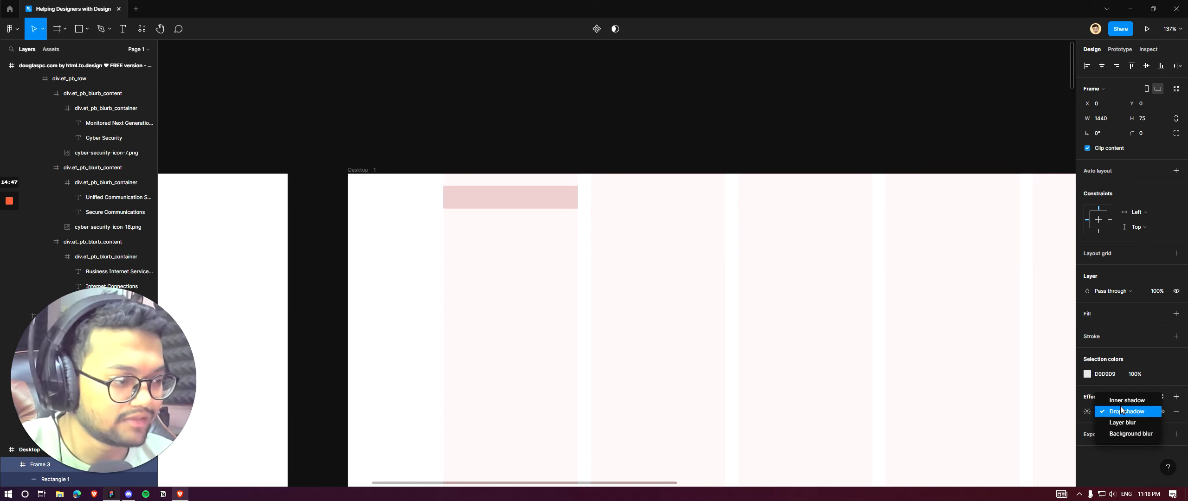
pyautogui.click(1123, 412)
pyautogui.click(1087, 411)
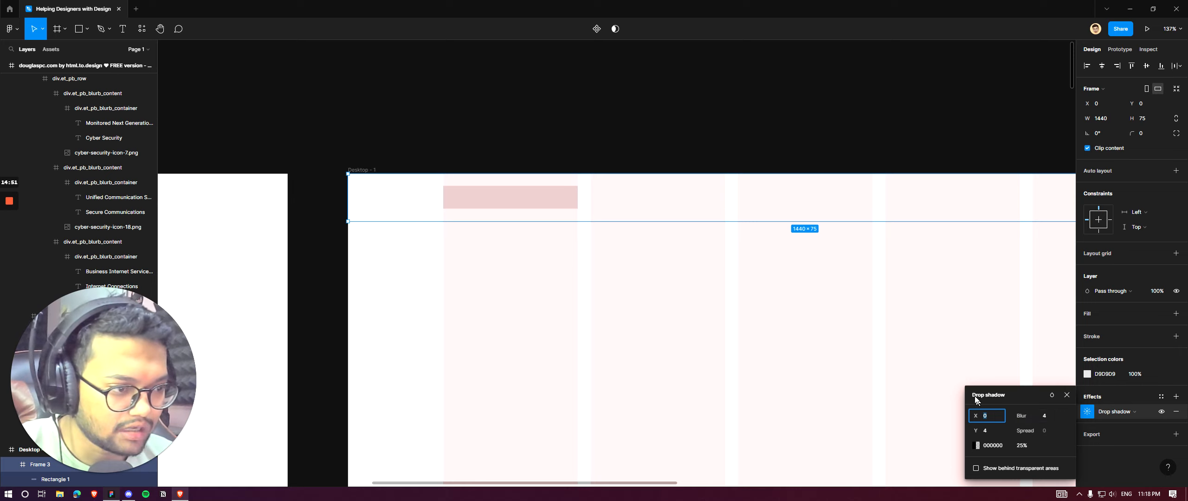
pyautogui.moveTo(977, 419); pyautogui.dragTo(993, 421)
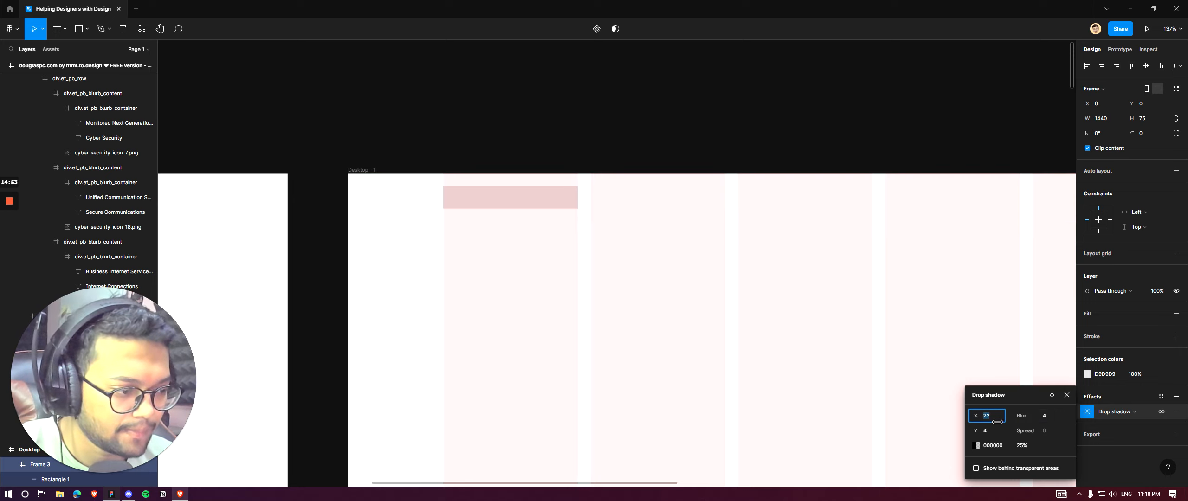
pyautogui.press('Escape')
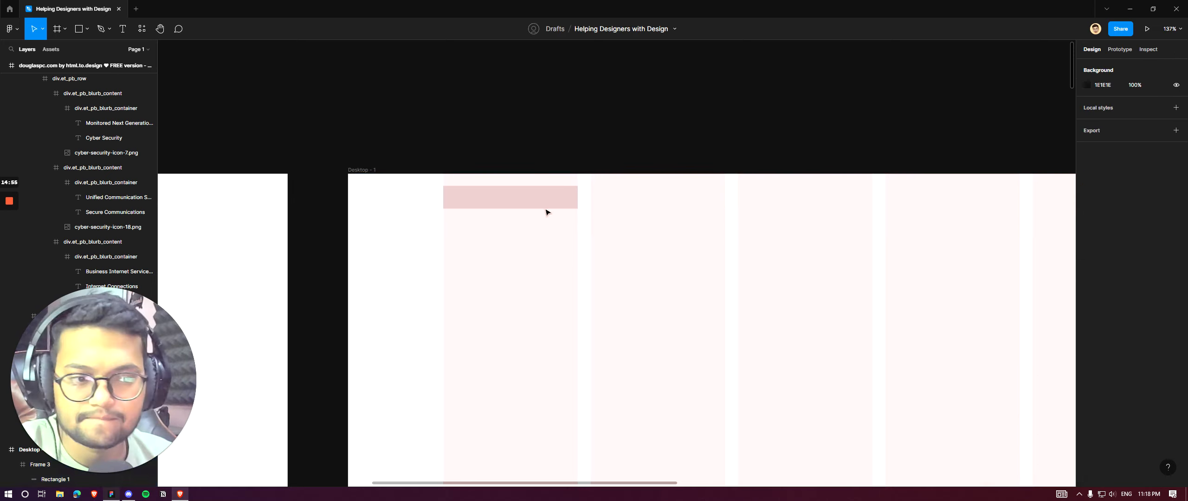
# Step: Collapse the layer tree and open the header frame's drop shadow settings
pyautogui.click(5, 66)
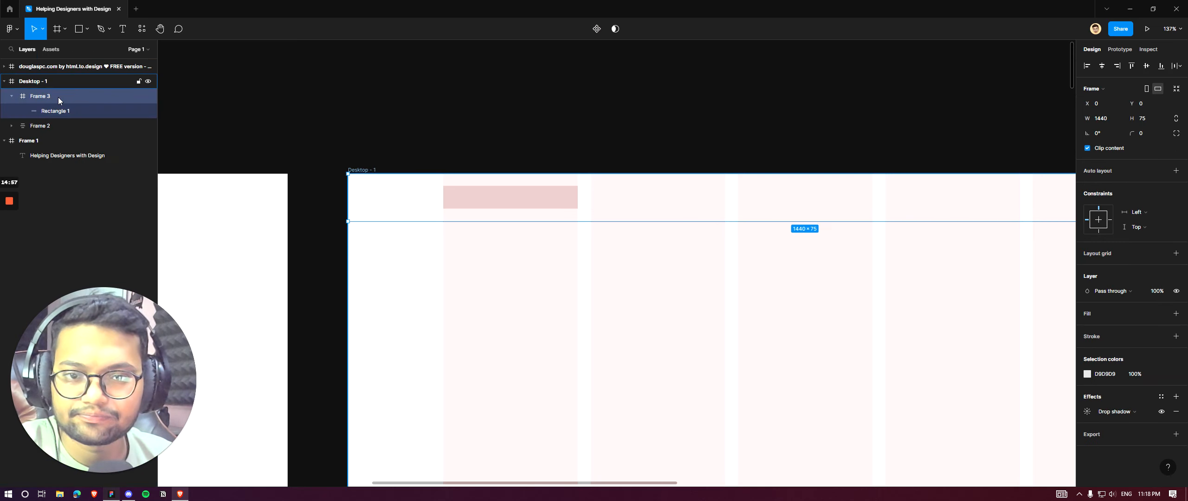
pyautogui.click(12, 97)
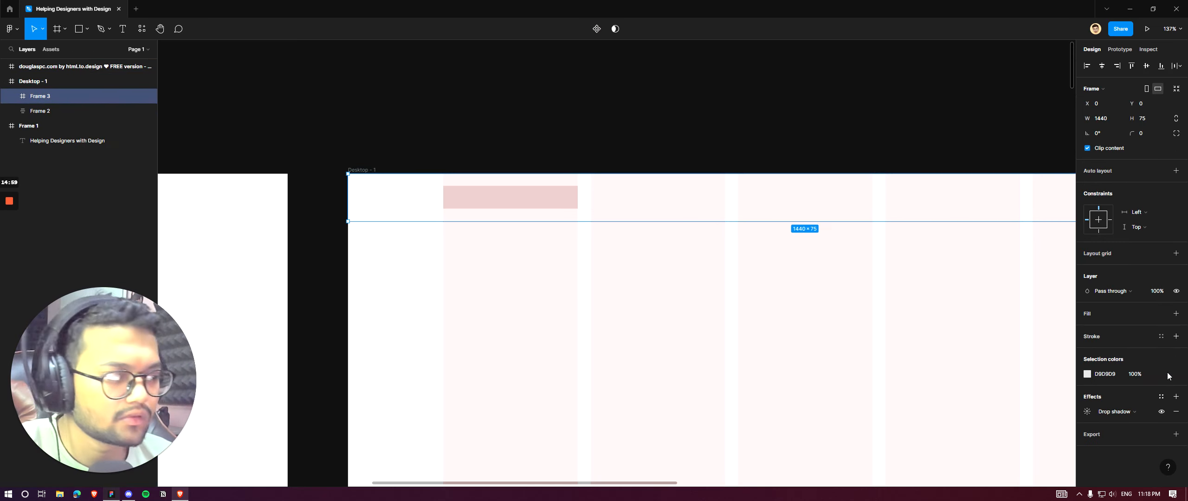
pyautogui.click(1088, 412)
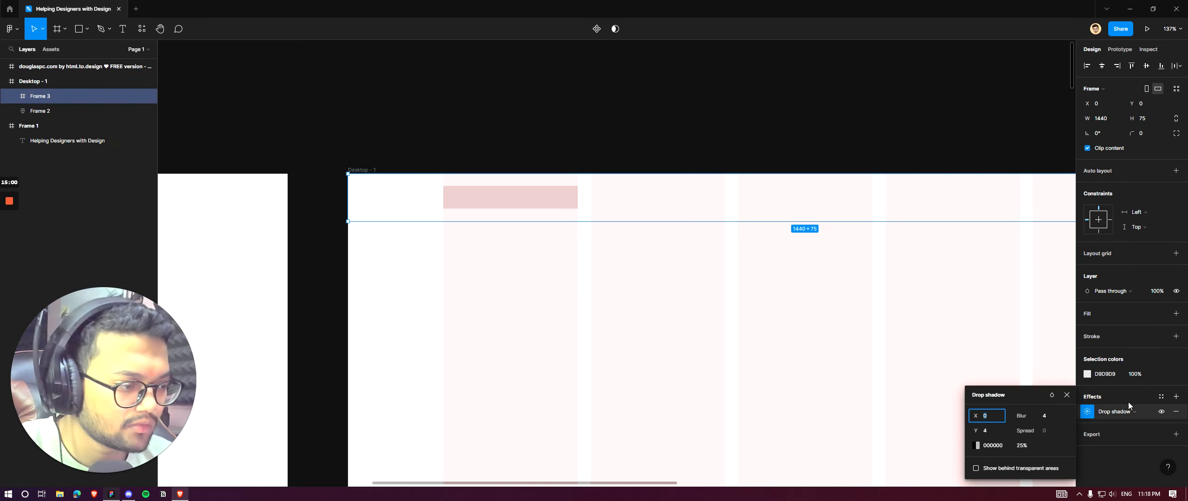
pyautogui.click(739, 103)
# Step: Show the rulers and place vertical guides on the outer edges of the first and last grid columns
pyautogui.hotkey('ctrl', 'shift', '4')
pyautogui.hotkey('ctrl', 'shift', '4')
pyautogui.hotkey('shift', 'r')
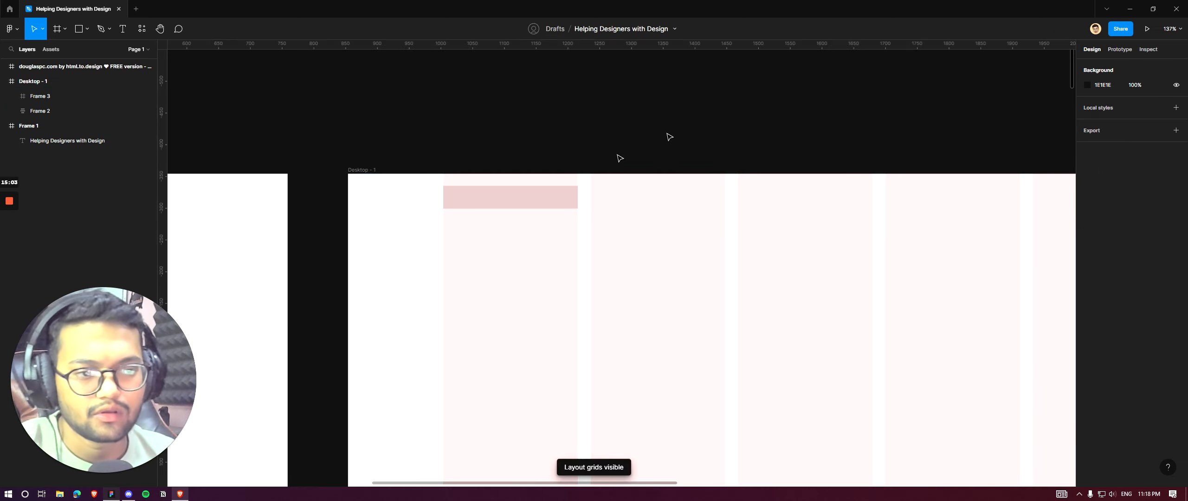
pyautogui.scroll(5, 320, 232)
pyautogui.moveTo(159, 168); pyautogui.dragTo(519, 203)
pyautogui.scroll(-10, 486, 195)
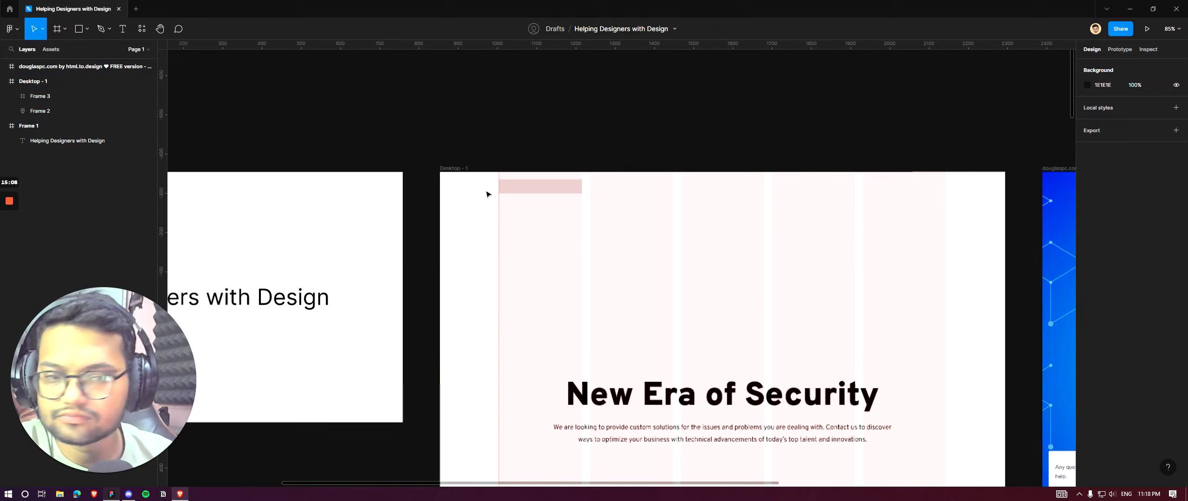
pyautogui.scroll(10, 655, 176)
pyautogui.press('Escape')
pyautogui.moveTo(163, 169); pyautogui.dragTo(587, 239)
pyautogui.scroll(-10, 696, 297)
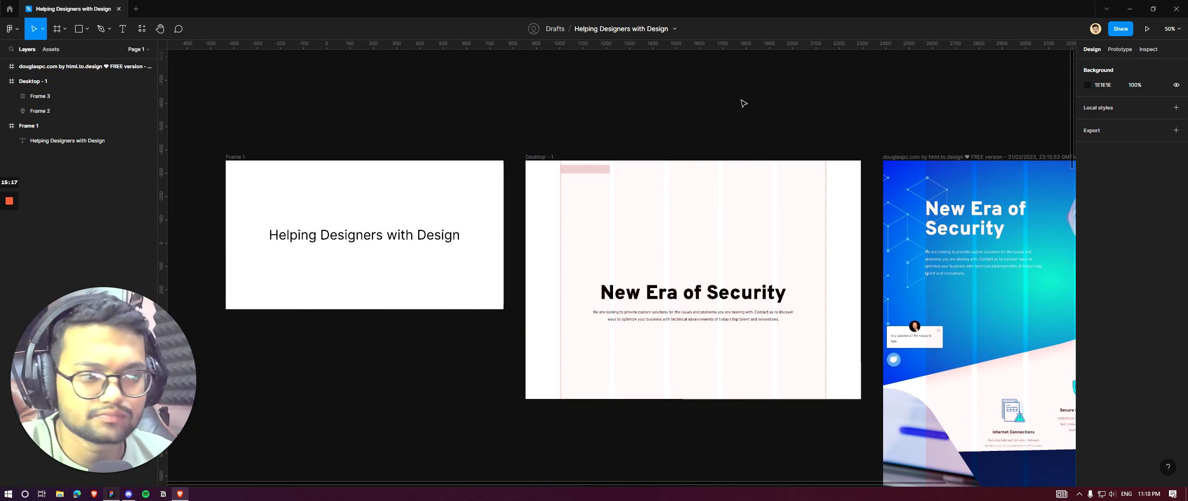
# Step: Enlarge the logo placeholder rectangle symmetrically to a height of 44 and round its corners to 4
pyautogui.scroll(8, 589, 181)
pyautogui.click(579, 170)
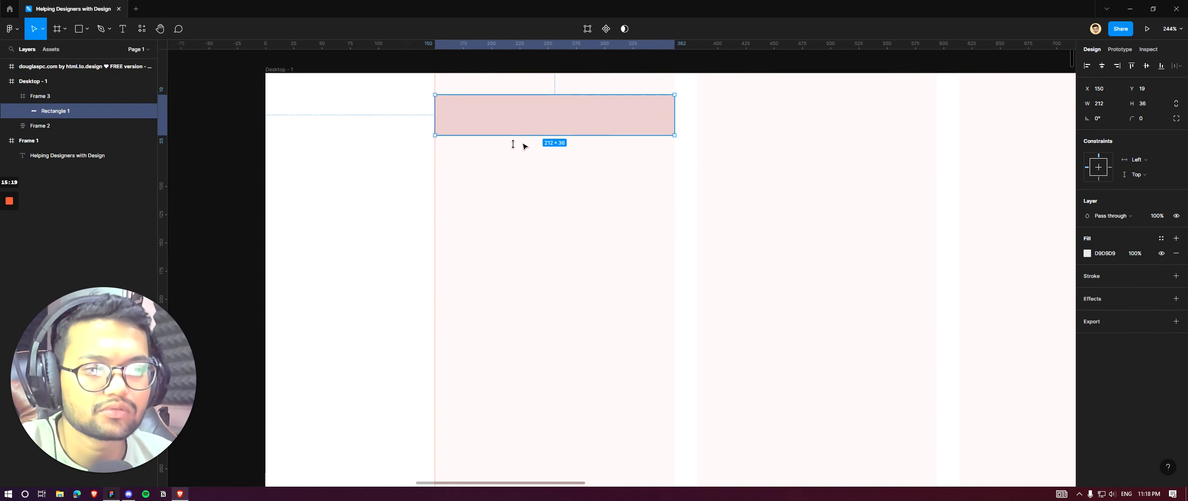
pyautogui.moveTo(525, 136); pyautogui.dragTo(527, 139)
pyautogui.moveTo(1132, 118); pyautogui.dragTo(1177, 129)
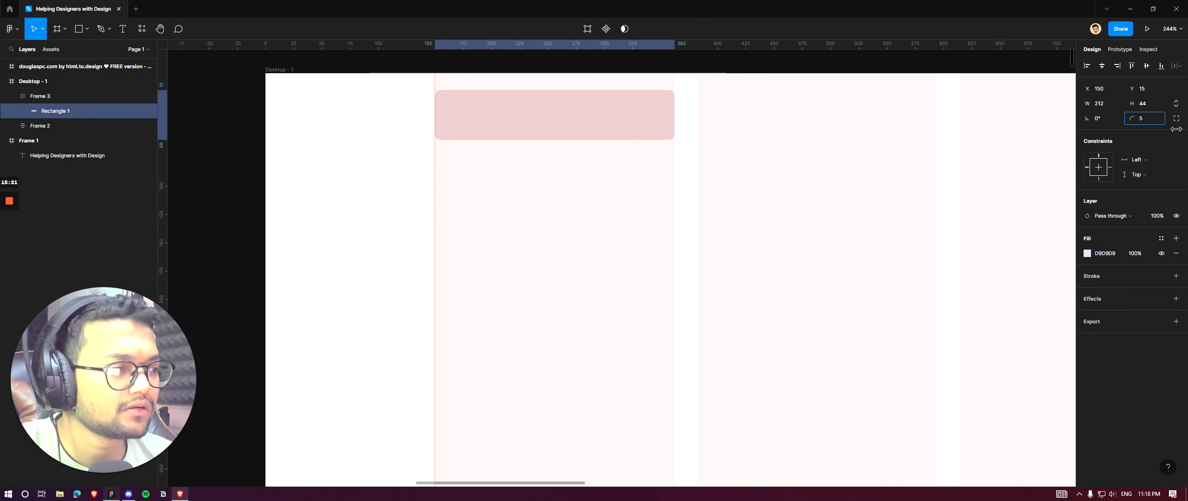
# Step: Hide the layout grids and clear the selection
pyautogui.hotkey('shift', 'g')
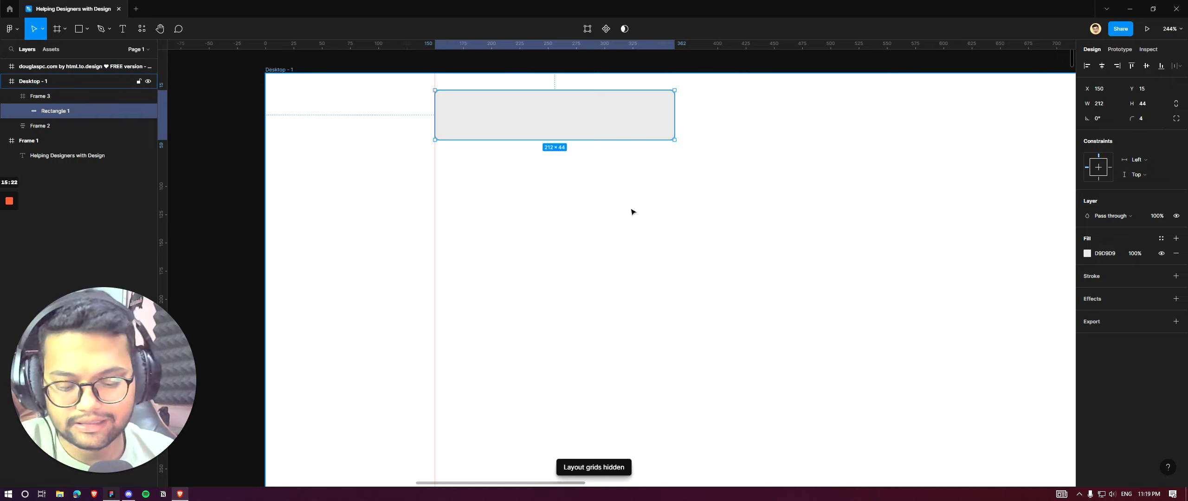
pyautogui.scroll(-5, 603, 205)
pyautogui.click(691, 125)
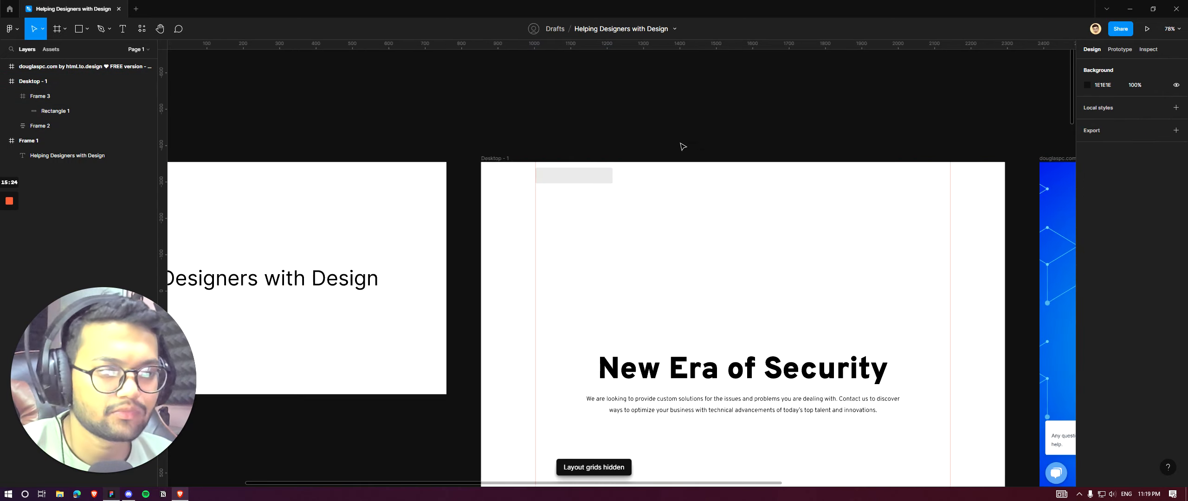
# Step: Duplicate the logo placeholder, centre the copy horizontally in the header frame with rulers hidden, and shrink it to 96 × 24
pyautogui.keyDown('ctrl'); pyautogui.click(558, 173); pyautogui.keyUp('ctrl')
pyautogui.scroll(2, 696, 173)
pyautogui.hotkey('ctrl', 'd')
pyautogui.hotkey('shift', 'r')
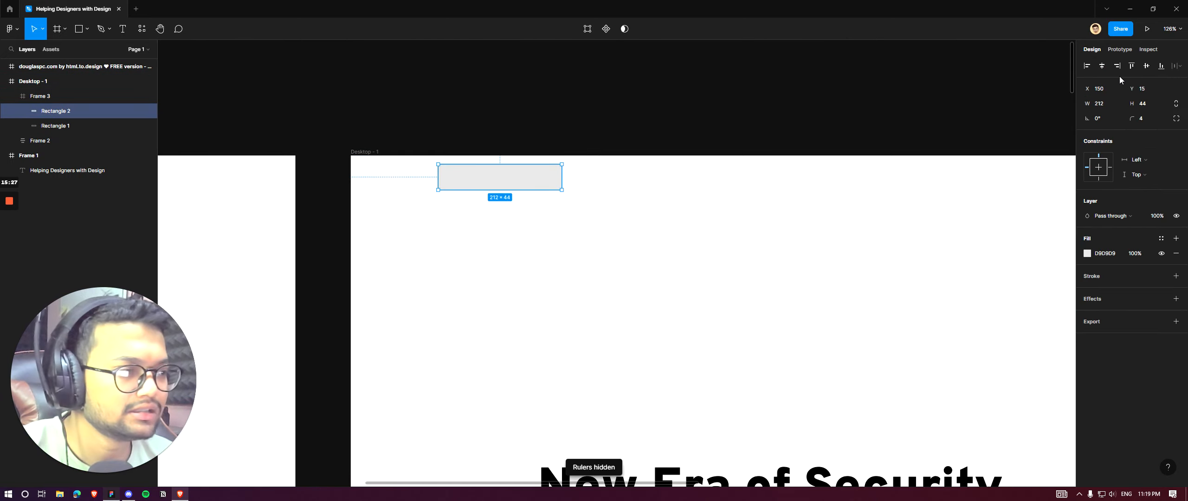
pyautogui.hotkey('alt', 'h')
pyautogui.moveTo(832, 177); pyautogui.dragTo(745, 189)
pyautogui.scroll(5, 798, 181)
pyautogui.scroll(1, 762, 190)
# Step: Duplicate the 96 × 24 rectangle to get three and arrange them in a horizontal auto layout with 32 spacing
pyautogui.hotkey('ctrl', 'd')
pyautogui.hotkey('ctrl', 'd')
pyautogui.hotkey('ctrl', 'd')
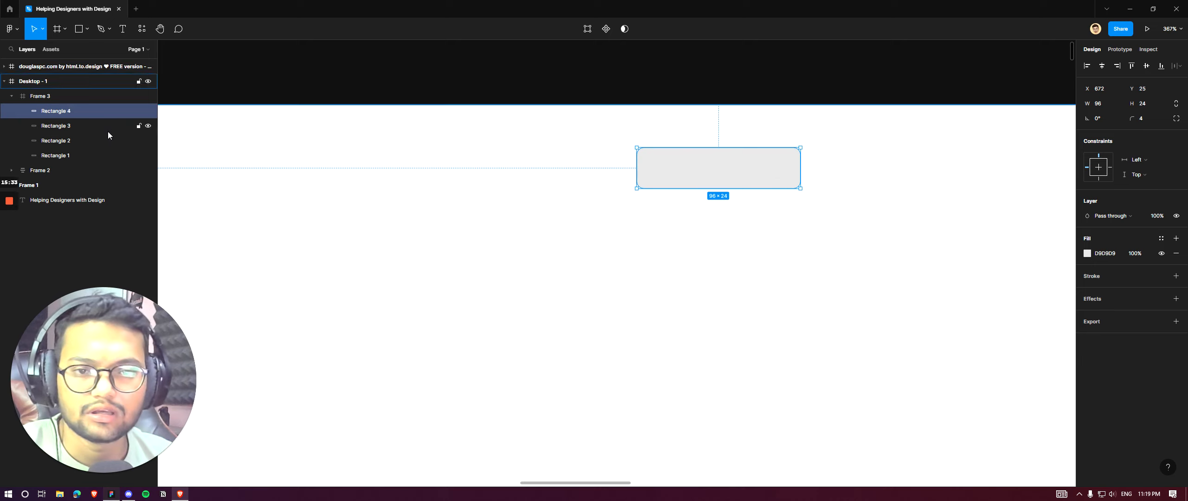
pyautogui.keyDown('shift'); pyautogui.click(69, 141); pyautogui.keyUp('shift')
pyautogui.keyDown('shift'); pyautogui.click(68, 156); pyautogui.keyUp('shift')
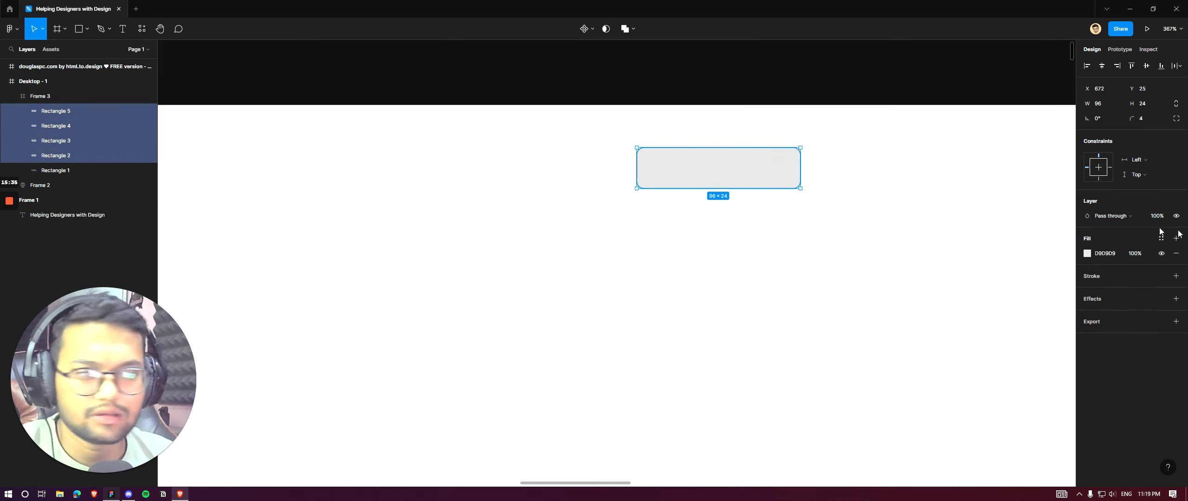
pyautogui.hotkey('shift', 'a')
pyautogui.click(1099, 202)
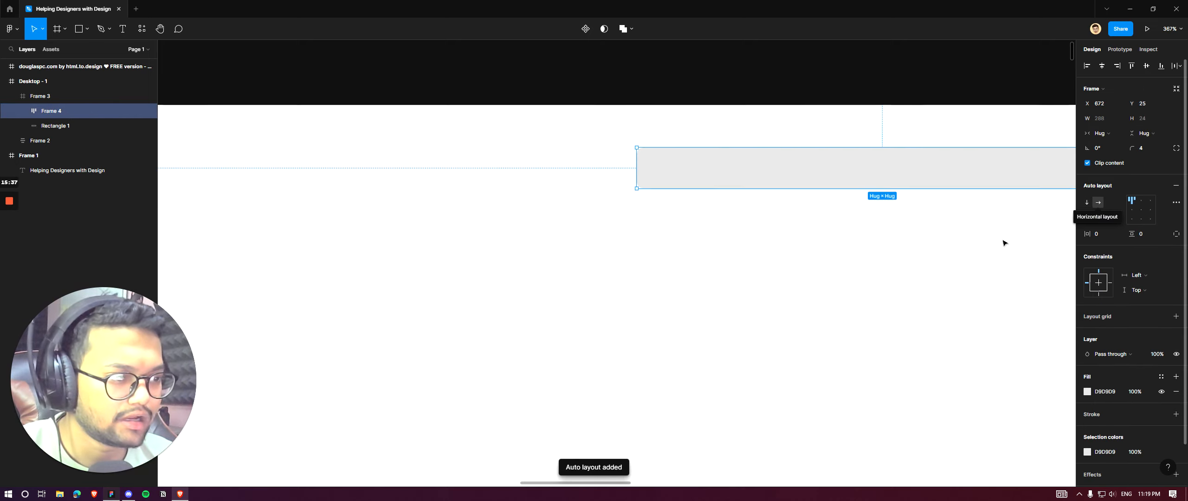
pyautogui.moveTo(1087, 217); pyautogui.dragTo(1117, 210)
# Step: Remove the fill from the row of three rectangles and centre the row horizontally in the header frame
pyautogui.scroll(-2, 882, 195)
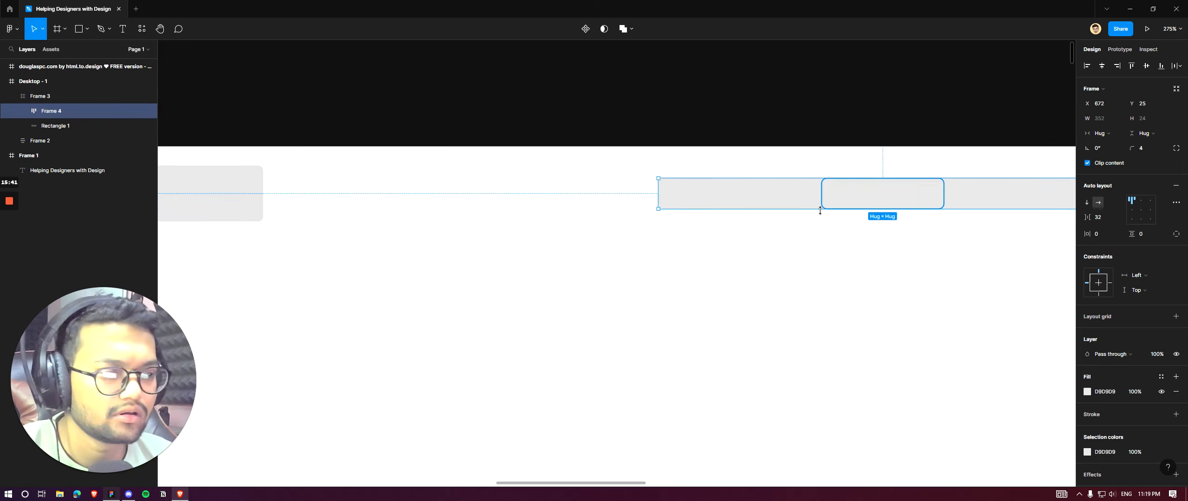
pyautogui.moveTo(801, 199); pyautogui.dragTo(704, 200)
pyautogui.click(1177, 391)
pyautogui.click(1099, 66)
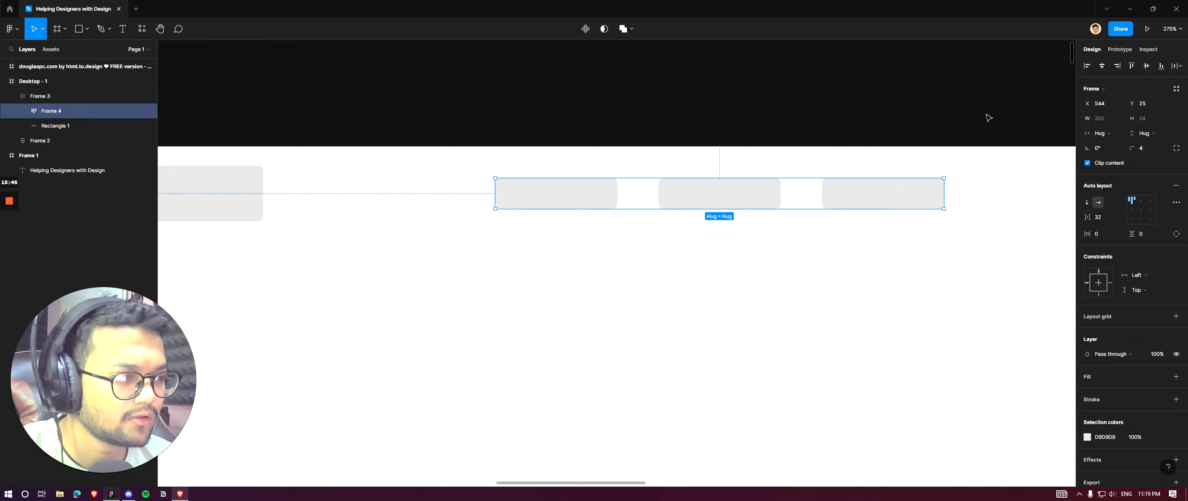
pyautogui.scroll(-8, 711, 152)
pyautogui.click(780, 140)
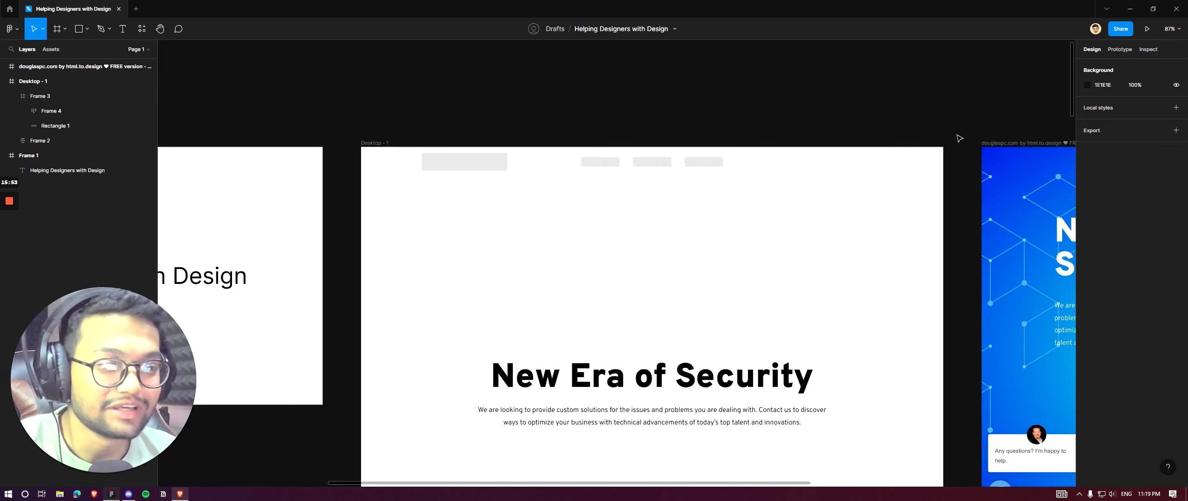
# Step: Place a copy of the logo placeholder in the header's last grid column at X 1078, with layout grids shown and rulers hidden
pyautogui.scroll(5, 959, 138)
pyautogui.click(271, 184)
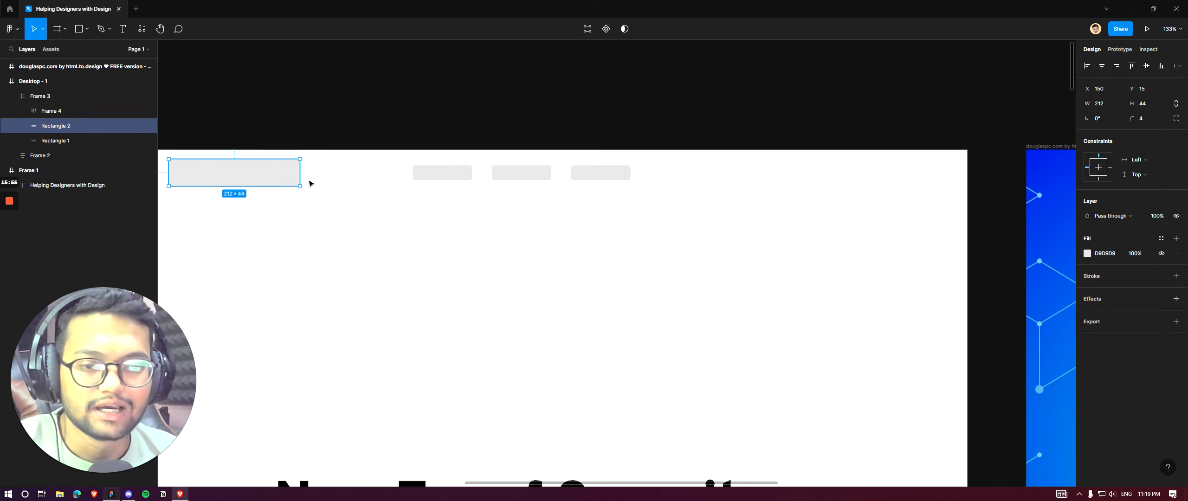
pyautogui.moveTo(270, 183); pyautogui.dragTo(841, 178)
pyautogui.hotkey('ctrl', 'shift', '4')
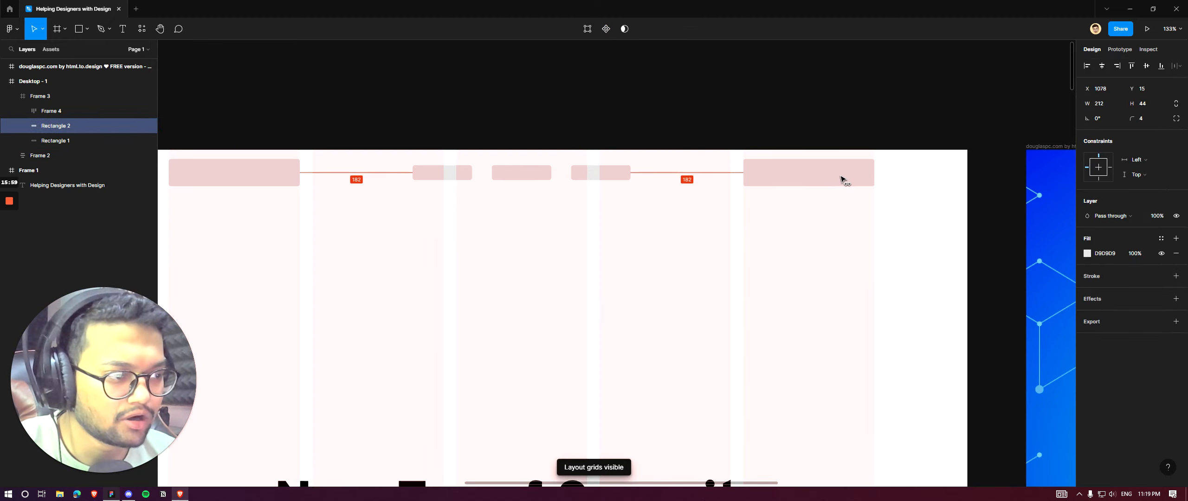
pyautogui.click(759, 127)
pyautogui.hotkey('shift', 'r')
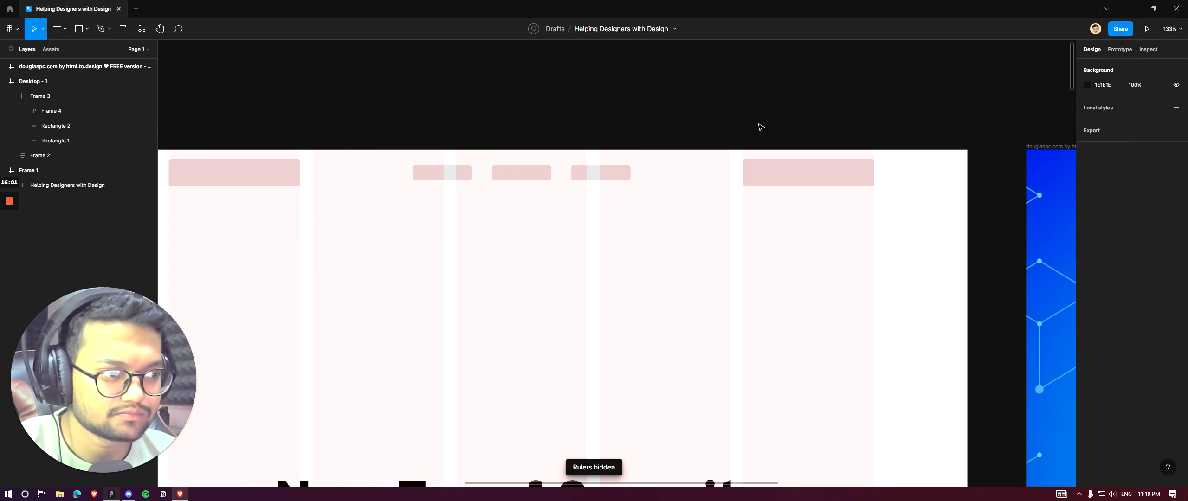
pyautogui.keyDown('ctrl'); pyautogui.scroll(-5, 780, 102); pyautogui.keyUp('ctrl')
pyautogui.keyDown('ctrl'); pyautogui.scroll(5, 792, 119); pyautogui.keyUp('ctrl')
pyautogui.click(798, 160)
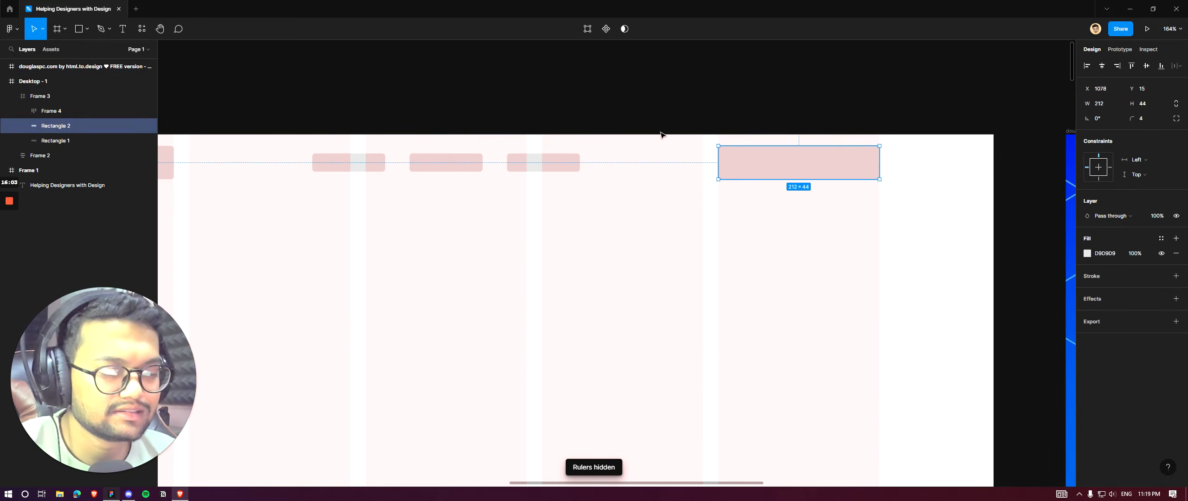
pyautogui.keyDown('ctrl'); pyautogui.scroll(-5, 742, 155); pyautogui.keyUp('ctrl')
pyautogui.keyDown('ctrl'); pyautogui.scroll(5, 741, 145); pyautogui.keyUp('ctrl')
pyautogui.keyDown('ctrl'); pyautogui.scroll(-6, 647, 103); pyautogui.keyUp('ctrl')
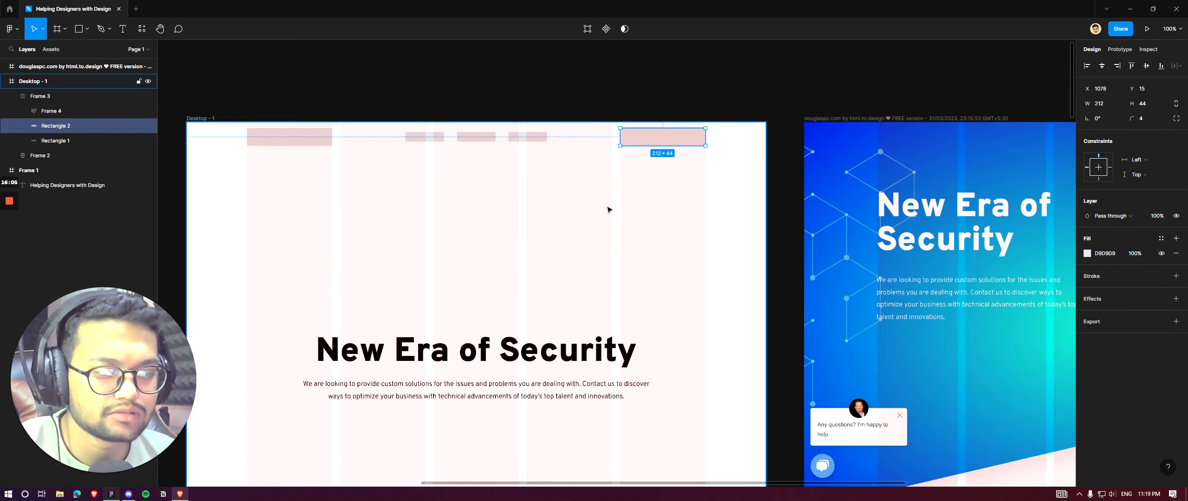
# Step: Duplicate the hero paragraph, retype the copy as "logo" and place it over the header's first placeholder
pyautogui.keyDown('ctrl'); pyautogui.click(584, 307); pyautogui.keyUp('ctrl')
pyautogui.keyDown('ctrl'); pyautogui.scroll(1, 440, 194); pyautogui.keyUp('ctrl')
pyautogui.hotkey('ctrl', 'd')
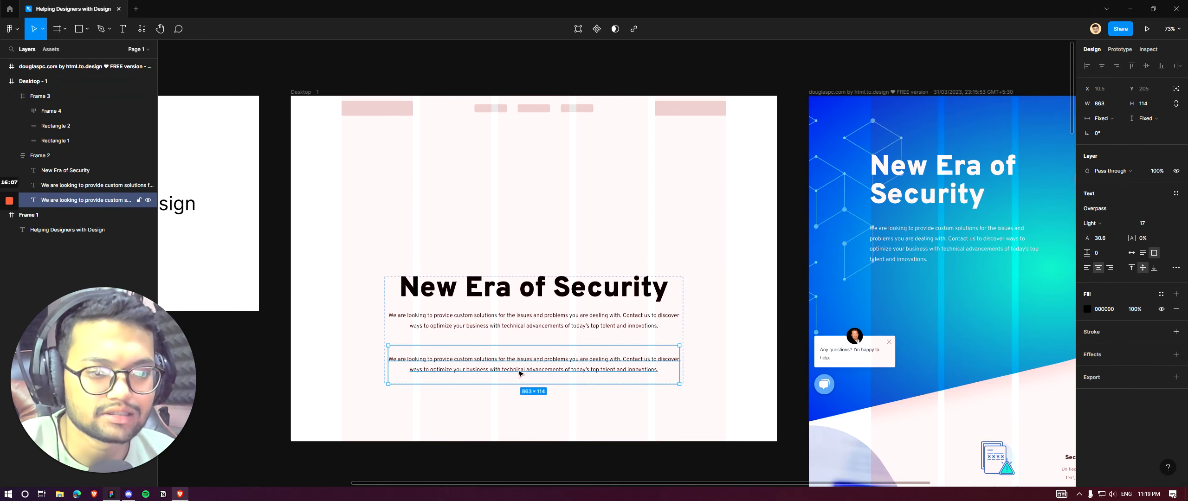
pyautogui.moveTo(519, 374); pyautogui.dragTo(496, 176)
pyautogui.doubleClick(496, 177)
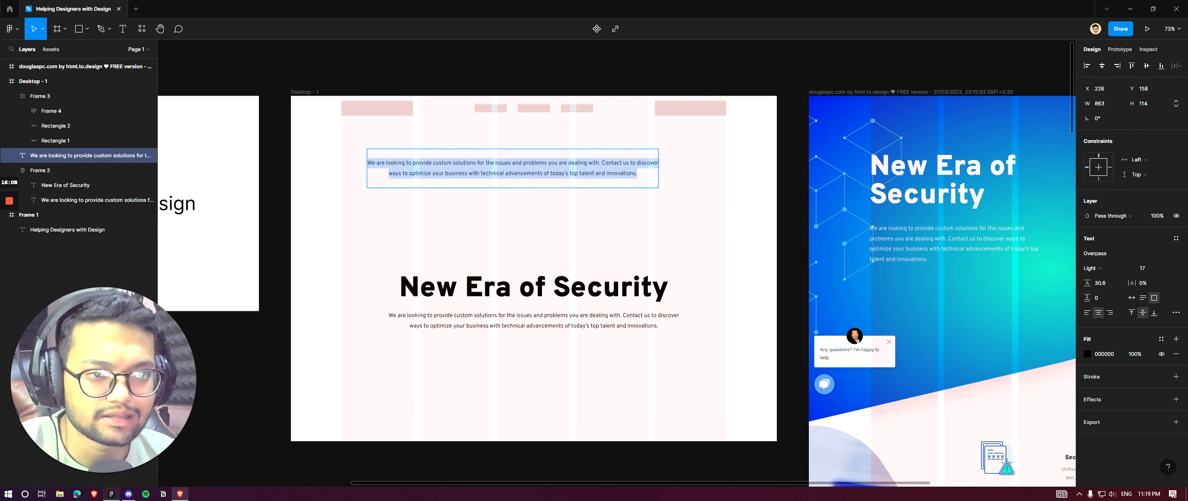
pyautogui.write('logo')
pyautogui.doubleClick(656, 171)
pyautogui.keyDown('ctrl'); pyautogui.scroll(6, 395, 112); pyautogui.keyUp('ctrl')
pyautogui.moveTo(727, 274); pyautogui.dragTo(742, 110)
pyautogui.keyDown('ctrl'); pyautogui.scroll(-5, 339, 112); pyautogui.keyUp('ctrl')
# Step: Duplicate the logo label onto the header's last placeholder, change its text to "Button" and centre it there
pyautogui.hotkey('ctrl', 'd')
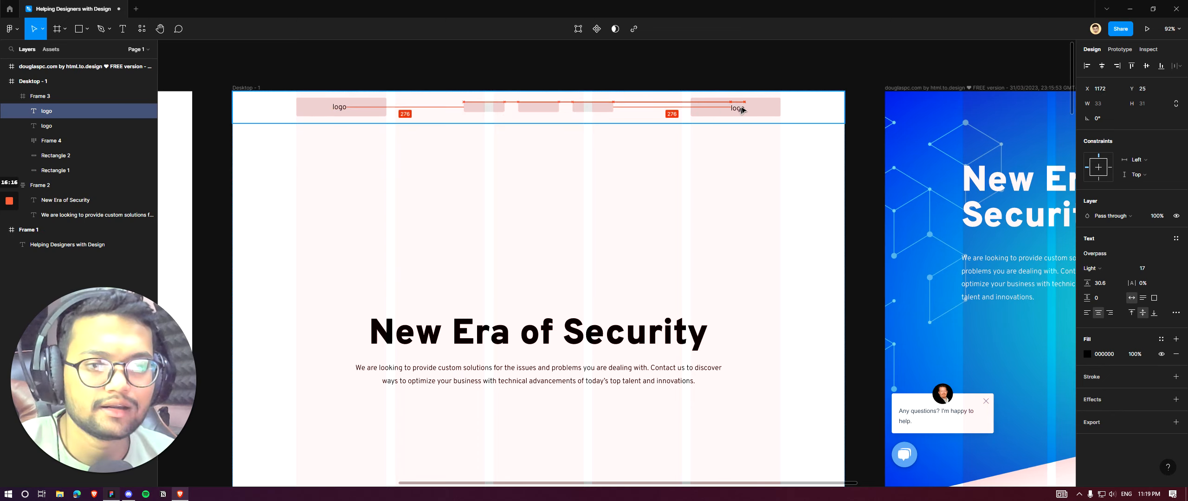
pyautogui.keyDown('ctrl'); pyautogui.scroll(10, 738, 109); pyautogui.keyUp('ctrl')
pyautogui.press('Return')
pyautogui.write('B')
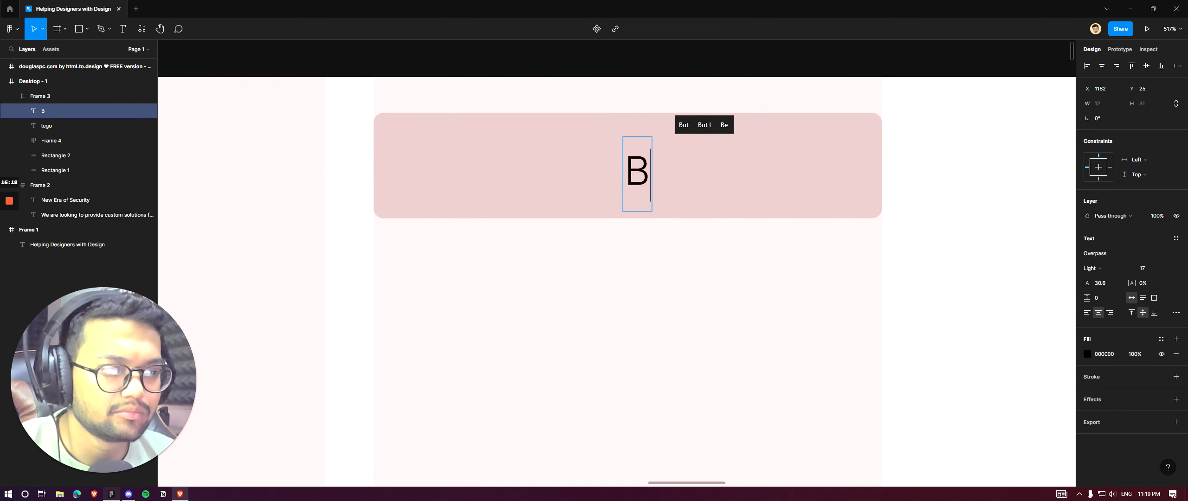
pyautogui.write('utton')
pyautogui.press('Escape')
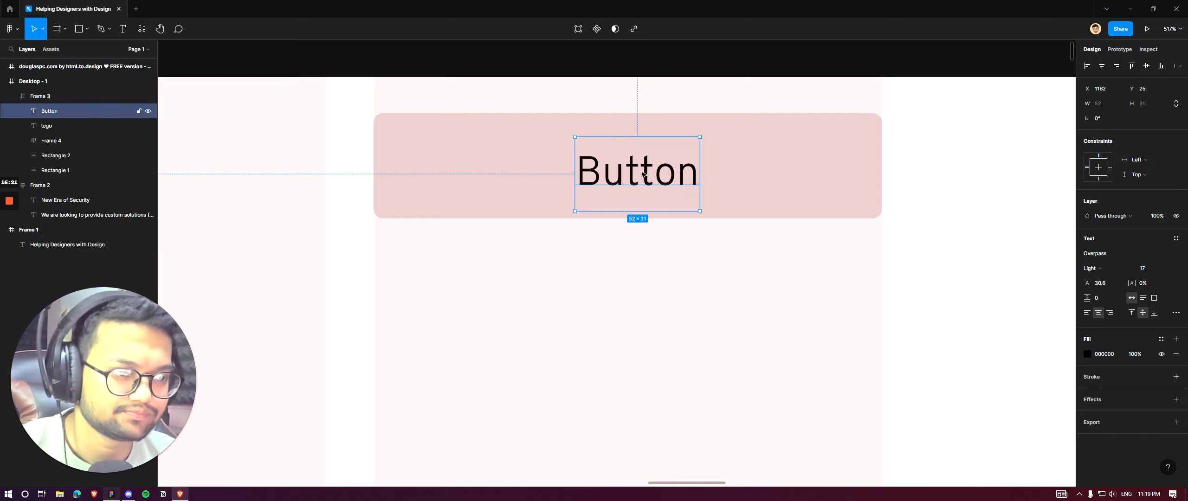
pyautogui.moveTo(643, 174); pyautogui.dragTo(636, 173)
pyautogui.hotkey('shift', '1')
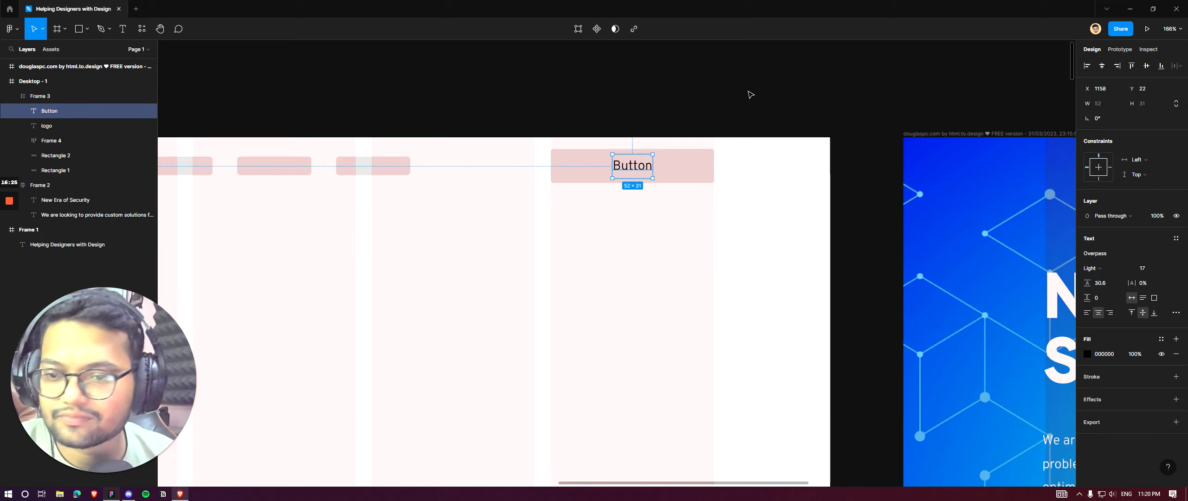
# Step: Hide the layout grids and the rulers
pyautogui.click(761, 95)
pyautogui.hotkey('shift', 'r')
pyautogui.hotkey('shift', 'r')
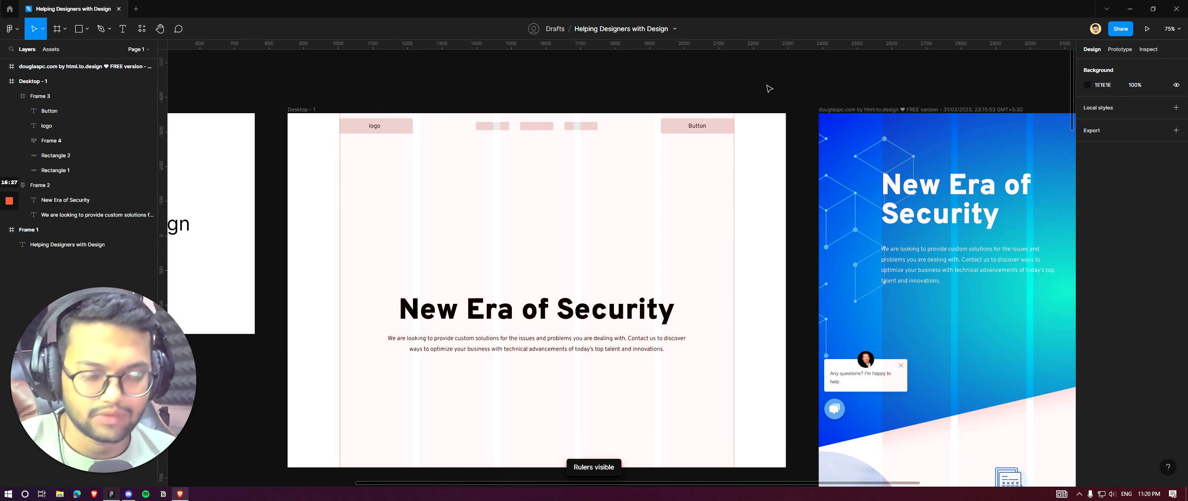
pyautogui.hotkey('ctrl', 'shift', '4')
pyautogui.hotkey('shift', 'r')
# Step: Move the hero heading and paragraph frame up to Y 218, keeping it horizontally centred in the desktop frame
pyautogui.click(568, 327)
pyautogui.moveTo(567, 326); pyautogui.dragTo(567, 239)
pyautogui.scroll(-3, 639, 94)
pyautogui.scroll(3, 581, 122)
pyautogui.moveTo(625, 209); pyautogui.dragTo(629, 186)
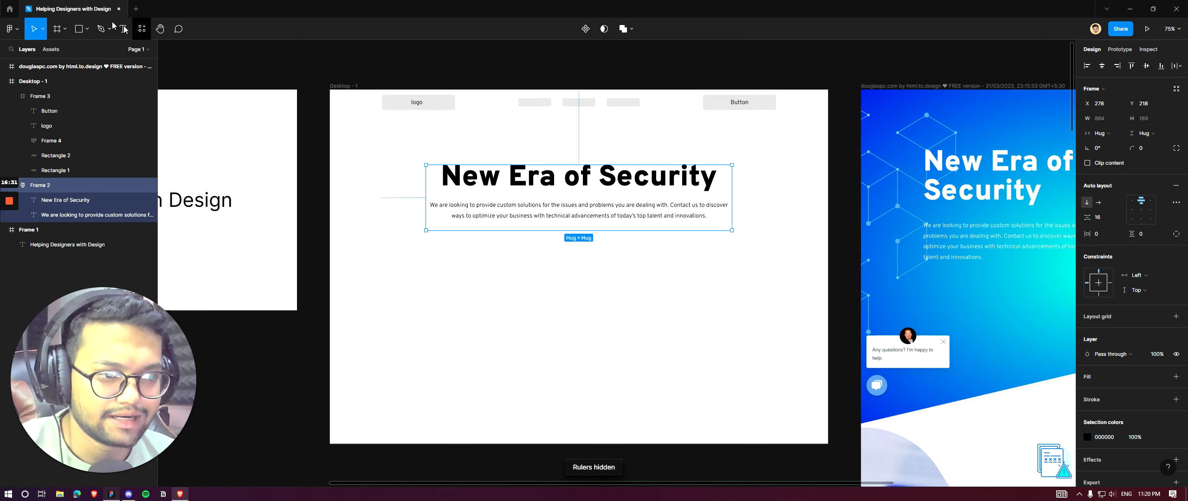
# Step: Draw a frame below the hero text and widen it to 1140 × 418 at X 150, Y 498
pyautogui.click(56, 32)
pyautogui.moveTo(385, 263); pyautogui.dragTo(777, 410)
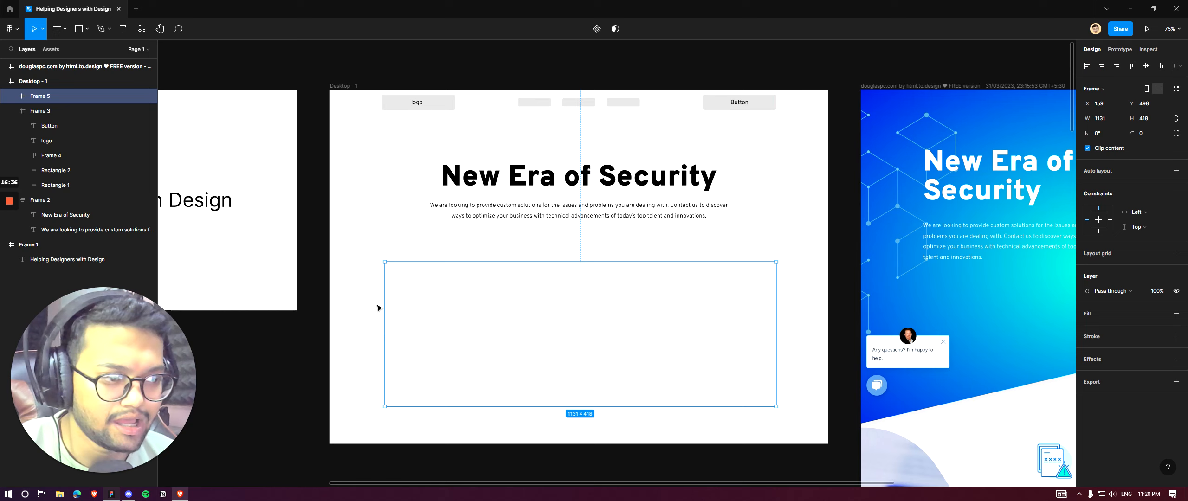
pyautogui.moveTo(384, 305); pyautogui.dragTo(381, 302)
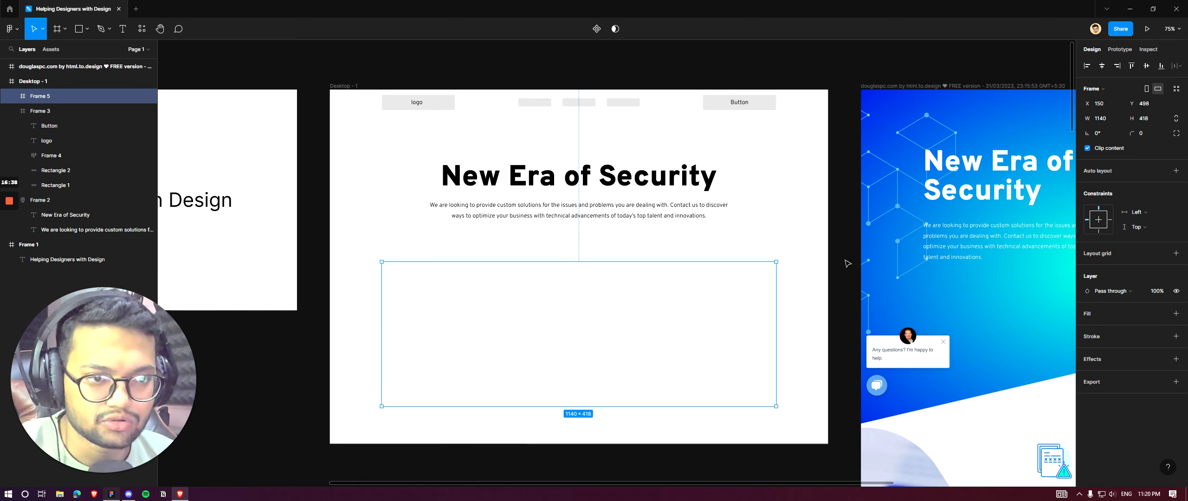
# Step: Add a fill to the new frame, sample a blue from the imported page and lighten it to pale cyan D3EFF1
pyautogui.click(1176, 313)
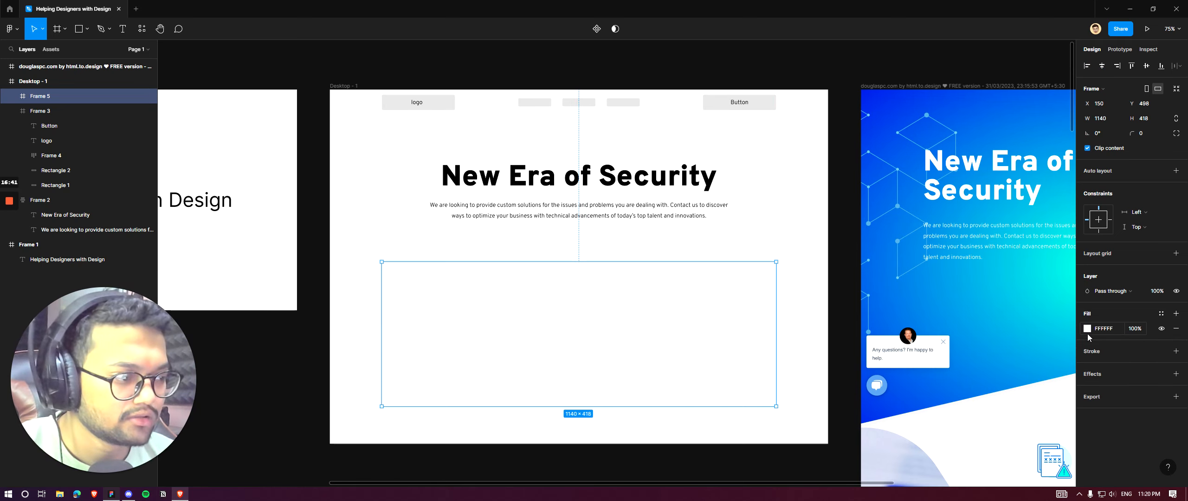
pyautogui.click(1087, 329)
pyautogui.click(977, 383)
pyautogui.click(1031, 85)
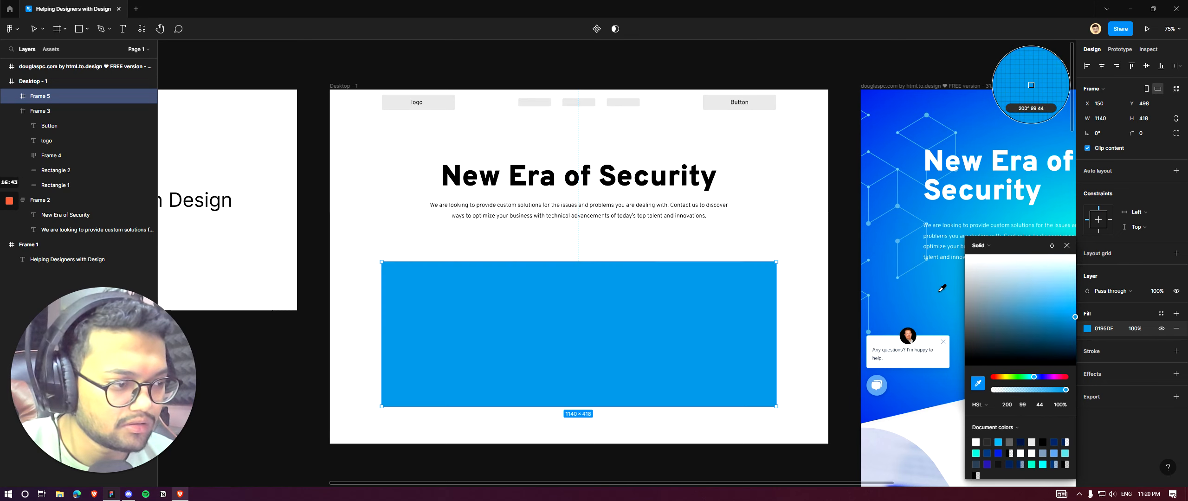
pyautogui.click(1057, 211)
pyautogui.moveTo(1058, 299); pyautogui.dragTo(1026, 268)
pyautogui.press('Escape')
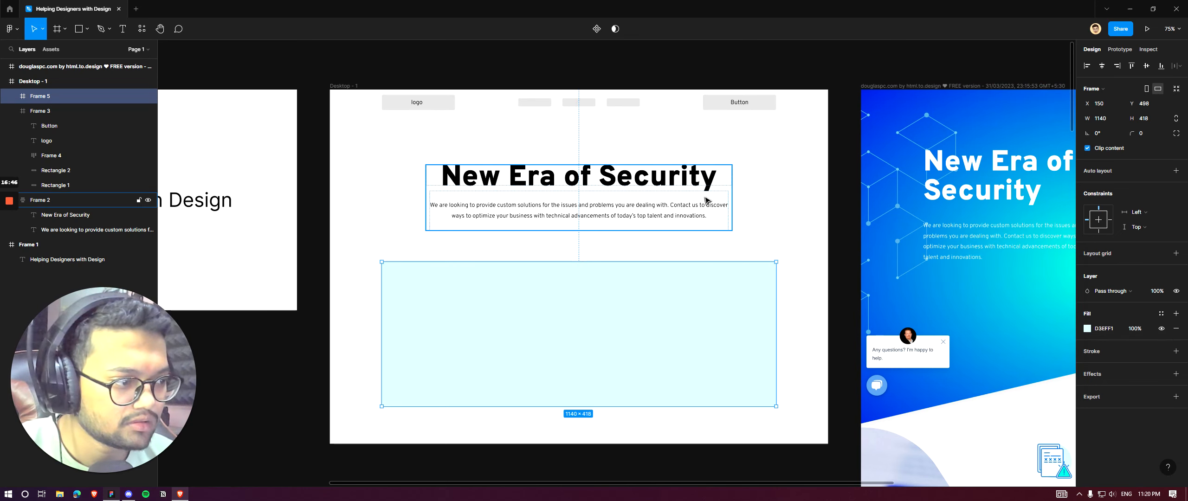
# Step: Run the Iconify plugin, search for "Video" and import the slow-motion-video icon into the cyan frame
pyautogui.press('Escape')
pyautogui.hotkey('ctrl', '/')
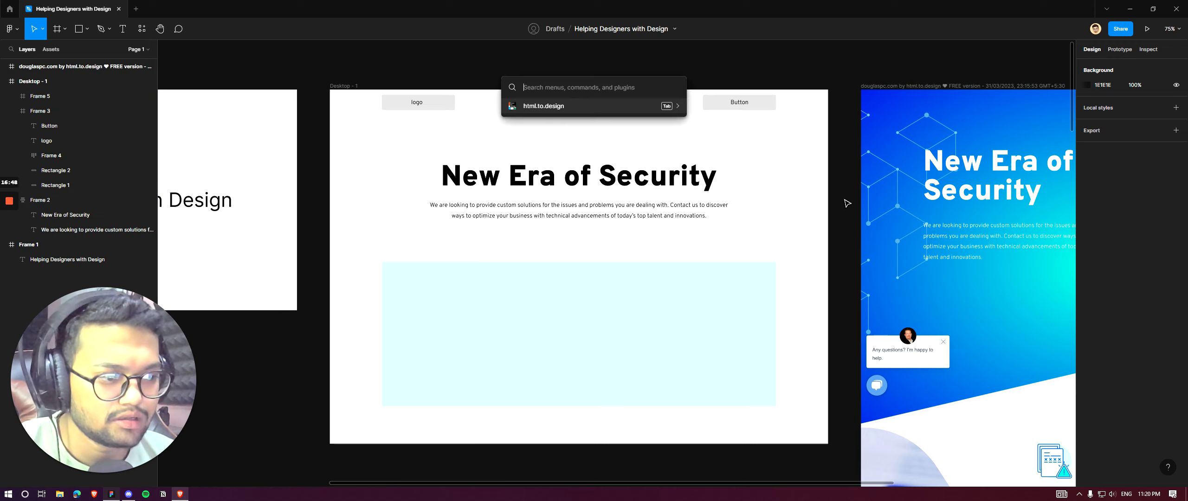
pyautogui.write('icon')
pyautogui.press('Return')
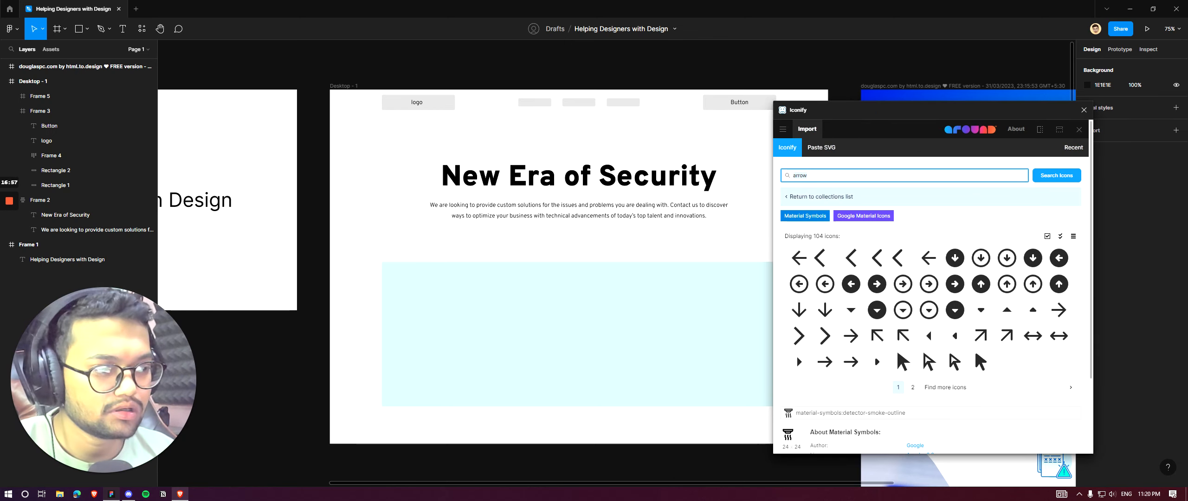
pyautogui.write('Video')
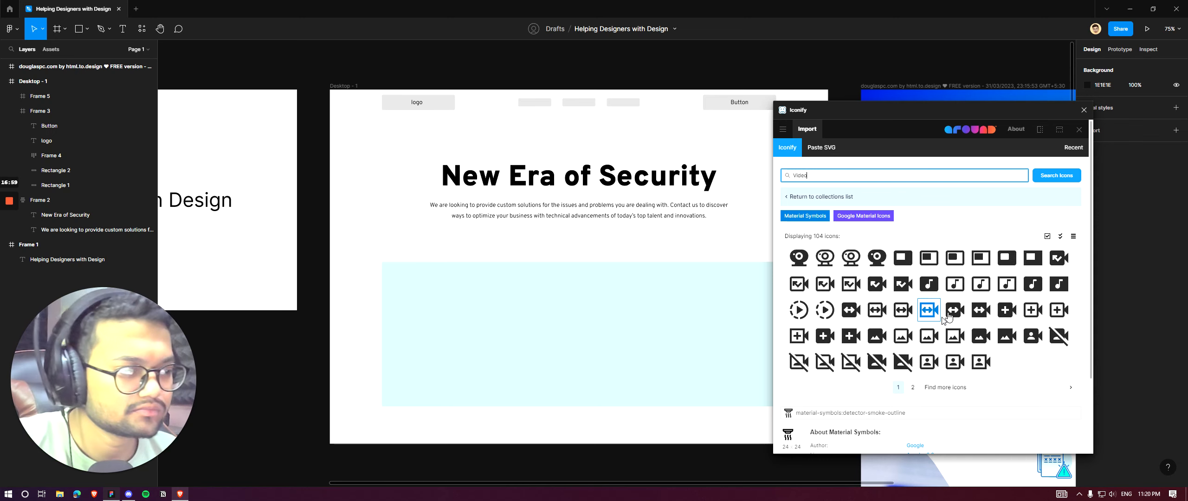
pyautogui.moveTo(799, 308); pyautogui.dragTo(596, 308)
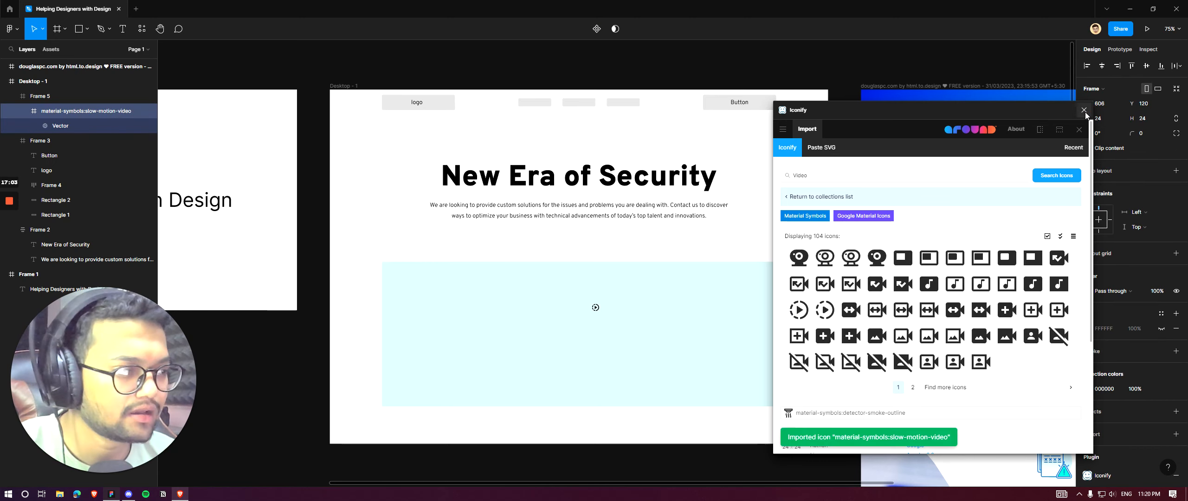
pyautogui.click(1084, 110)
# Step: Centre the video icon horizontally and vertically in the cyan frame and scale it to 60 × 60
pyautogui.scroll(3, 618, 310)
pyautogui.click(1100, 68)
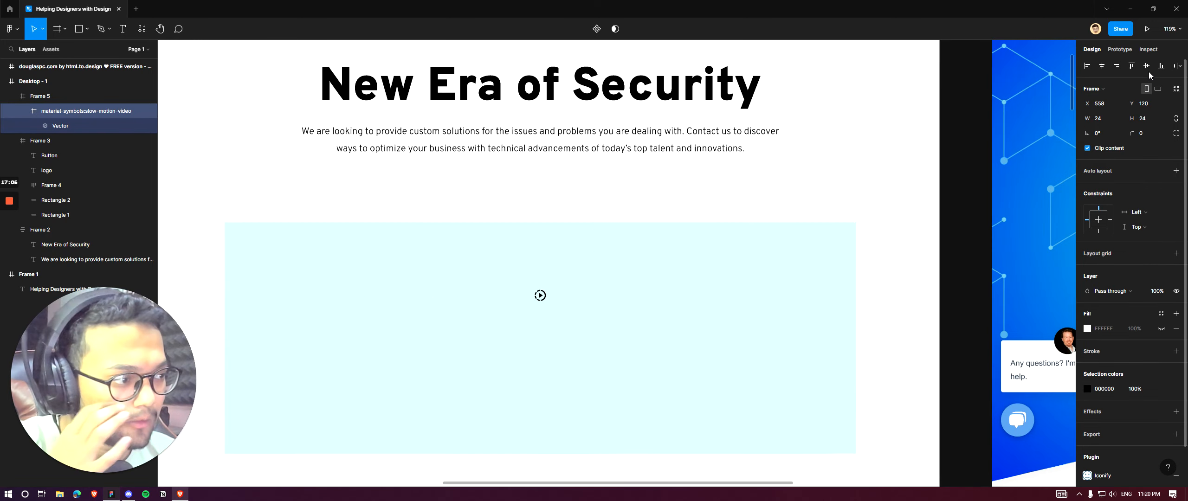
pyautogui.press('k')
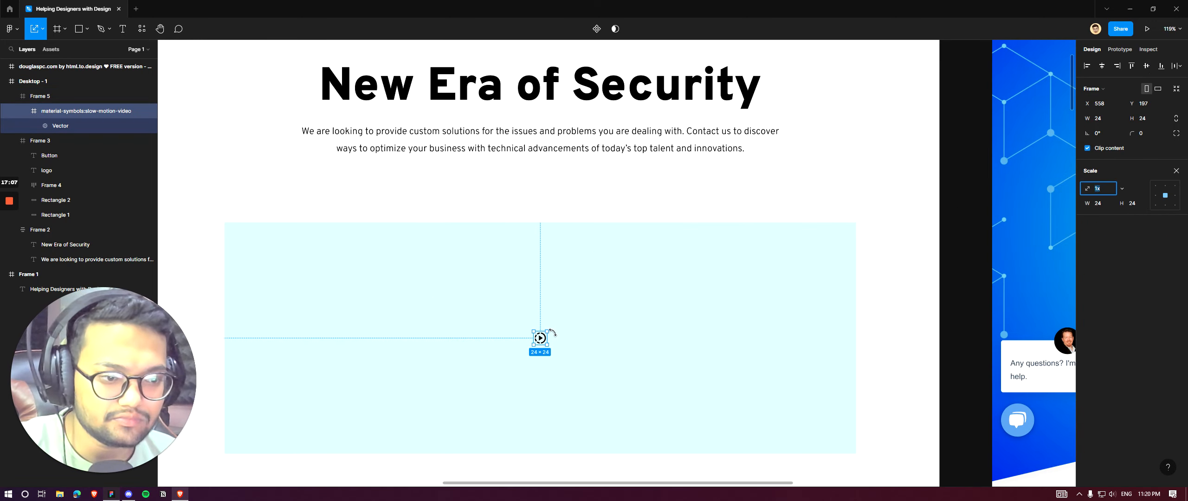
pyautogui.press('Escape')
pyautogui.scroll(-5, 583, 329)
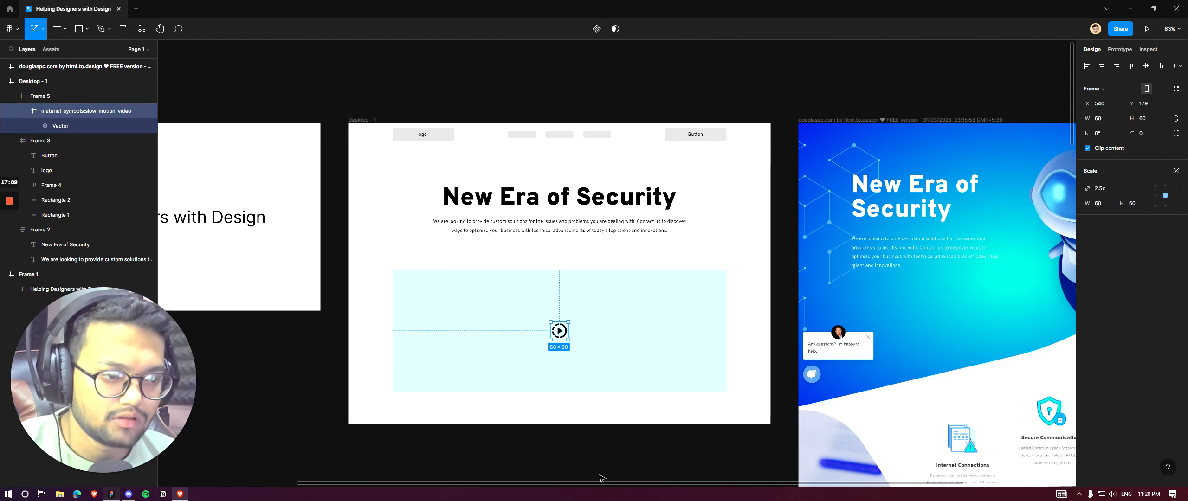
pyautogui.scroll(3, 480, 176)
pyautogui.scroll(-5, 469, 186)
pyautogui.scroll(4, 599, 189)
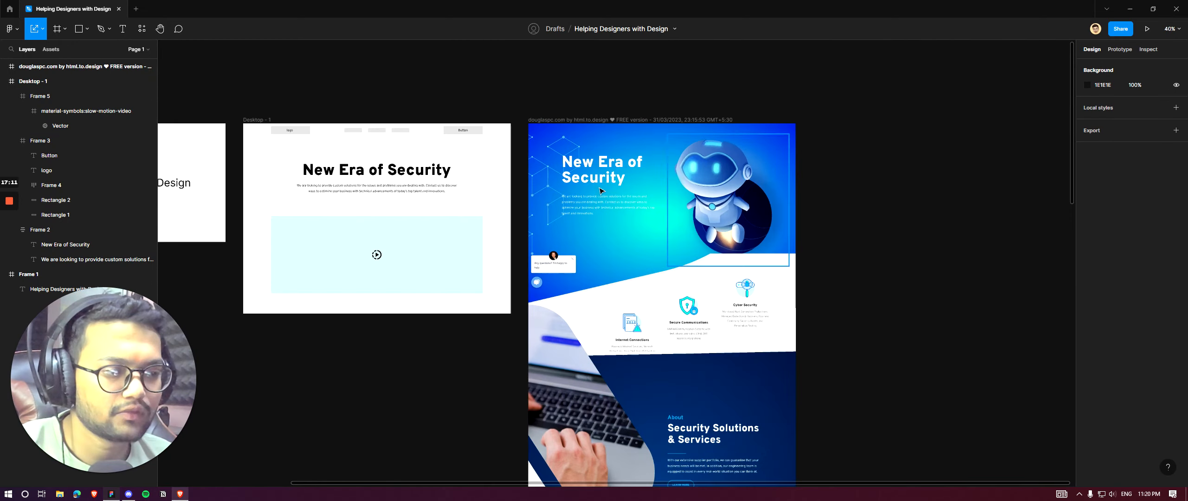
pyautogui.scroll(4, 195, 155)
pyautogui.scroll(-3, 618, 207)
pyautogui.scroll(2, 367, 202)
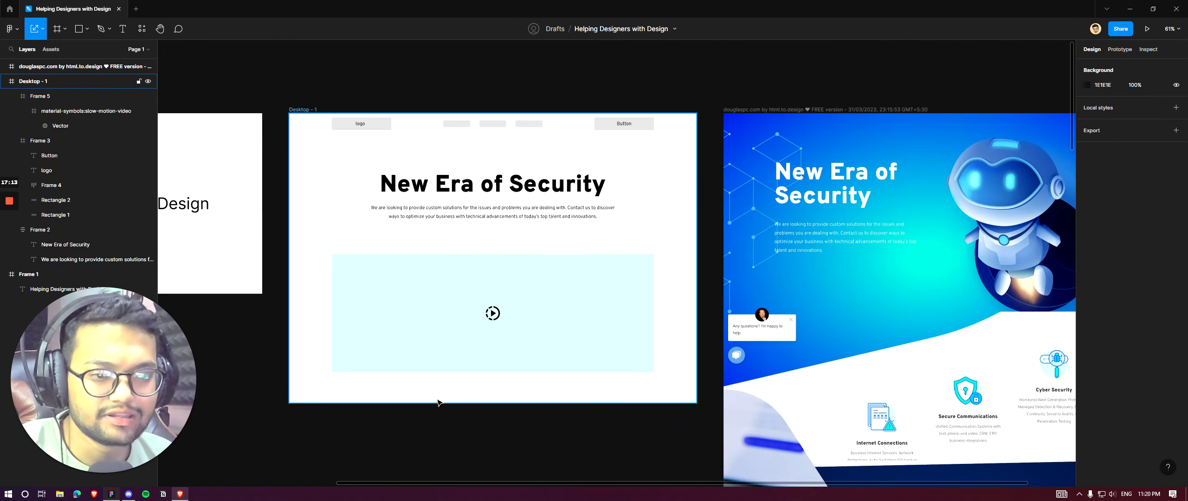
pyautogui.click(489, 404)
pyautogui.scroll(-2, 482, 436)
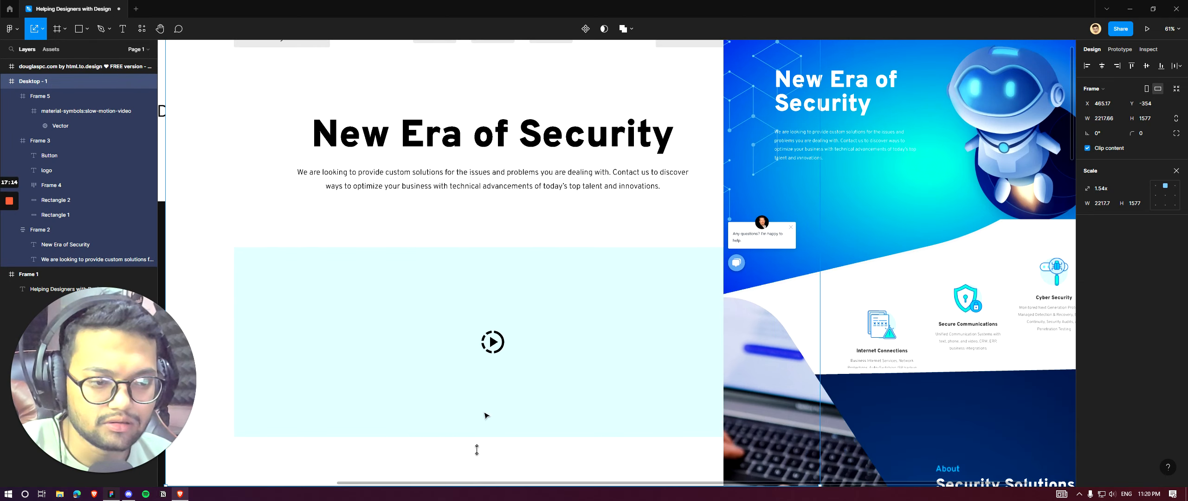
pyautogui.press('c')
# Step: Extend the Desktop - 1 frame downward with the Move tool to a height of 1380
pyautogui.press('v')
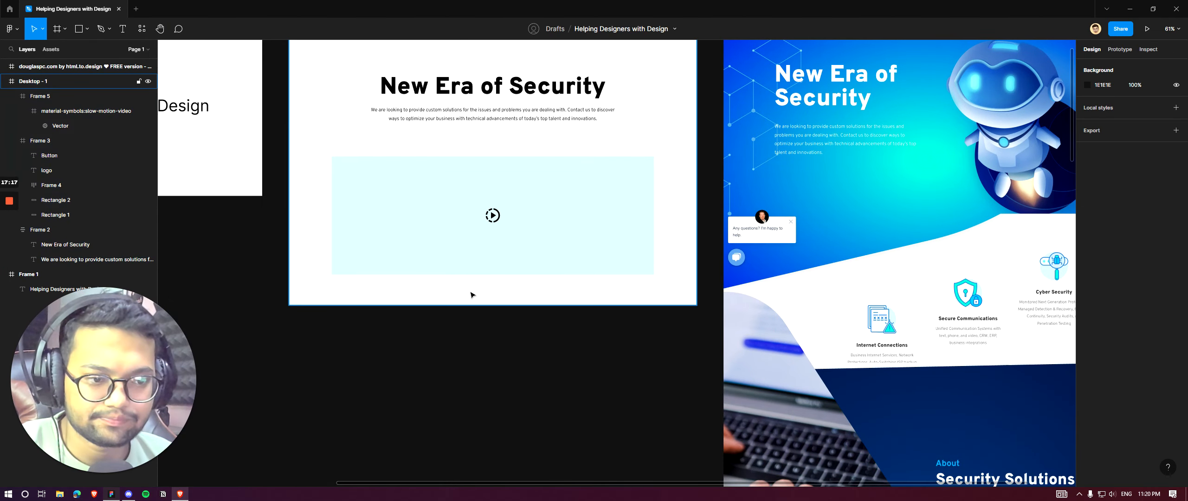
pyautogui.click(471, 294)
pyautogui.moveTo(487, 304); pyautogui.dragTo(487, 408)
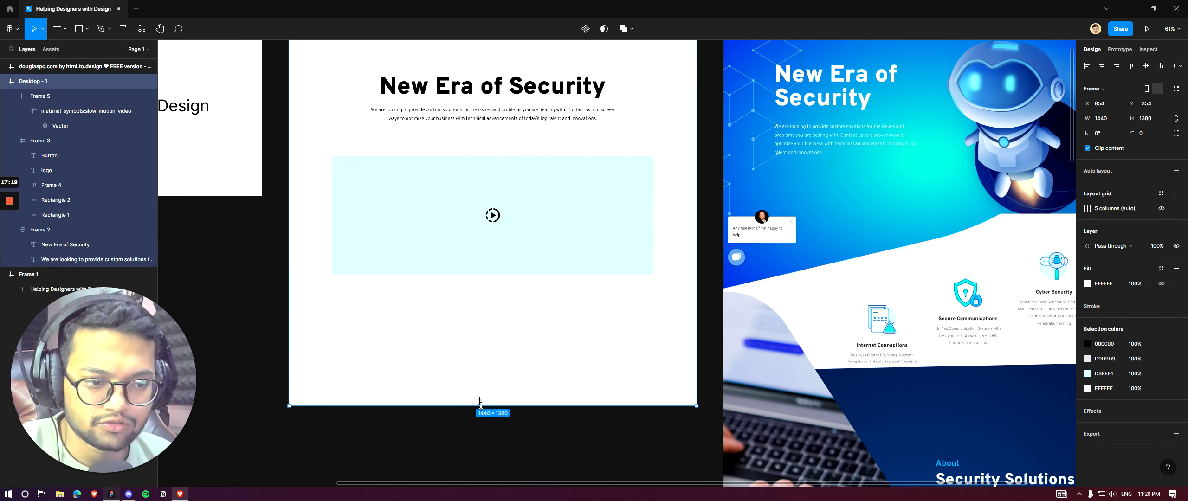
pyautogui.scroll(-5, 478, 399)
pyautogui.click(455, 408)
# Step: Switch to the browser and read ChatGPT's website redesign suggestions on testimonials and client success stories
pyautogui.hotkey('alt', 'Tab')
pyautogui.hotkey('alt', 'Tab')
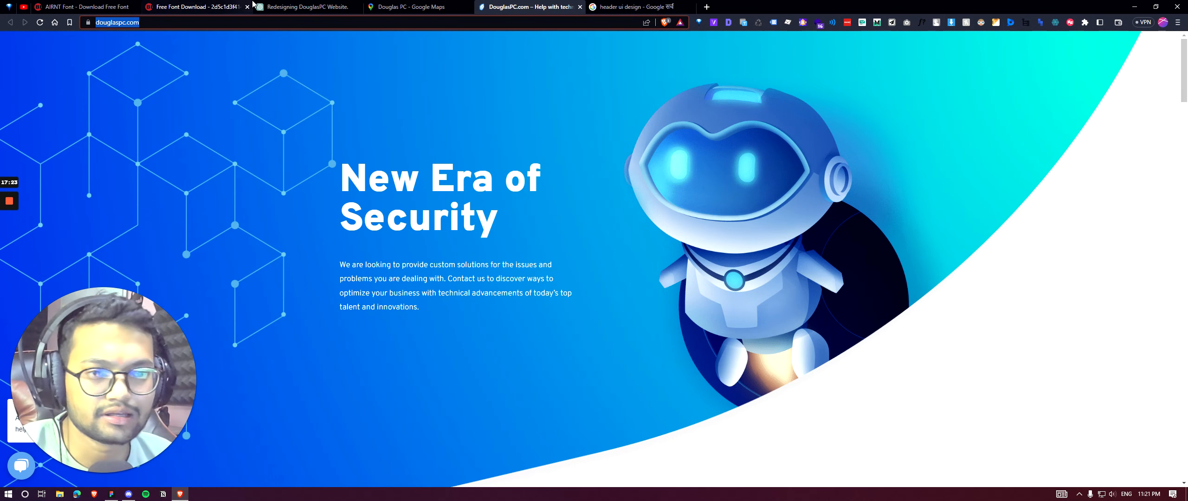
pyautogui.click(318, 6)
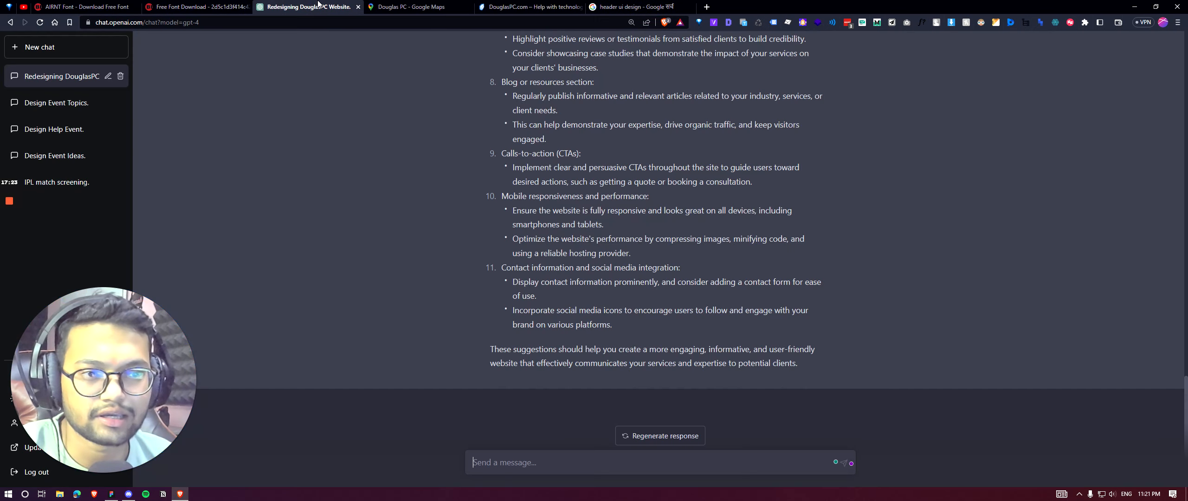
pyautogui.scroll(3, 512, 187)
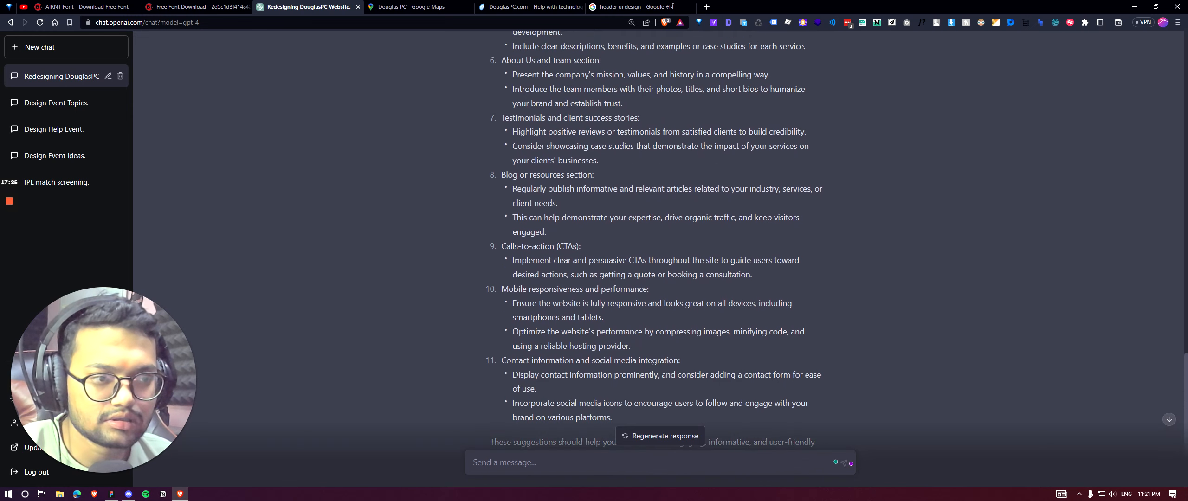
pyautogui.moveTo(512, 177); pyautogui.dragTo(603, 216)
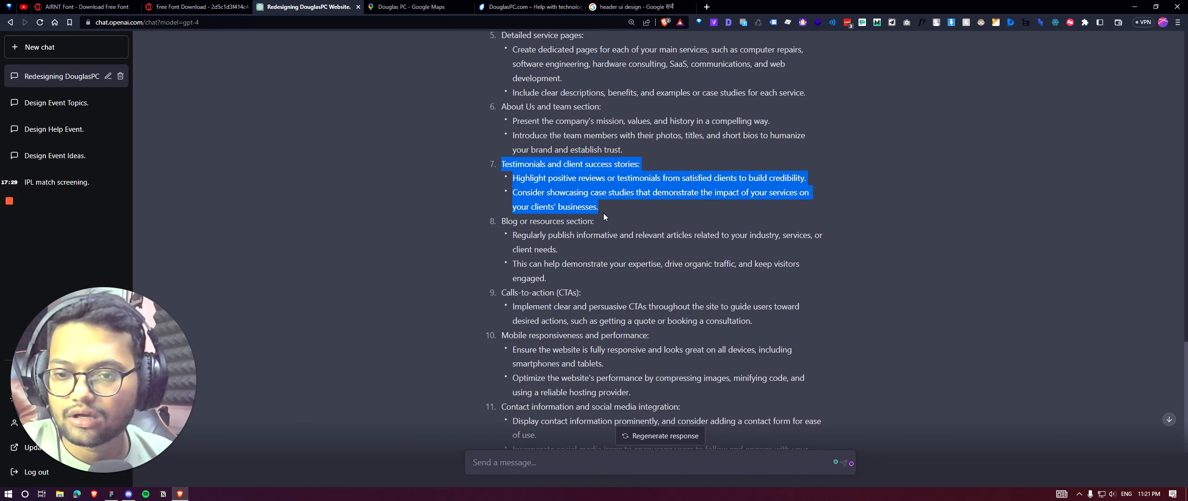
pyautogui.click(602, 216)
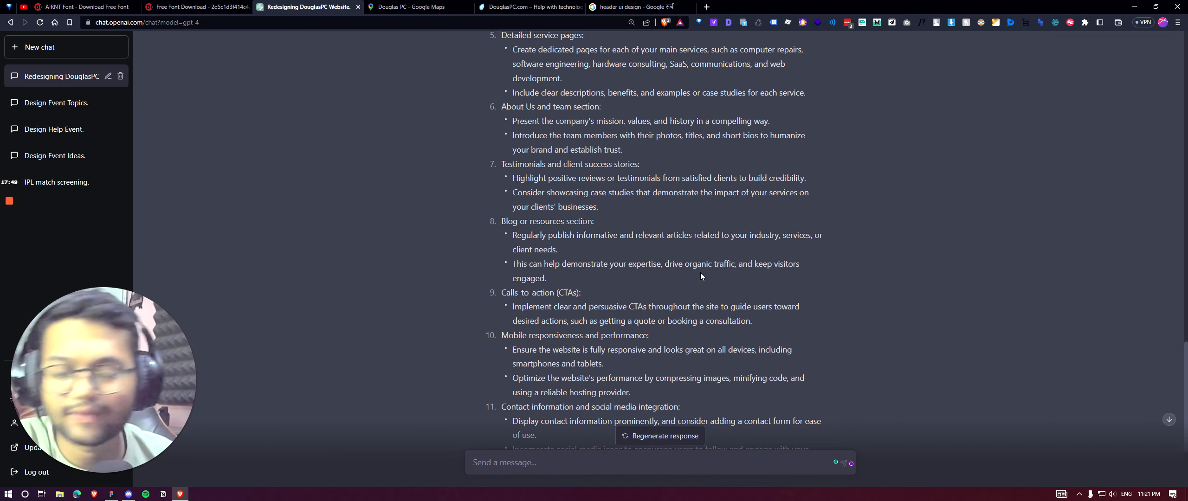
# Step: Switch back to Figma and examine the Desktop - 1 frame beside the imported douglaspc.com page
pyautogui.hotkey('alt', 'Tab')
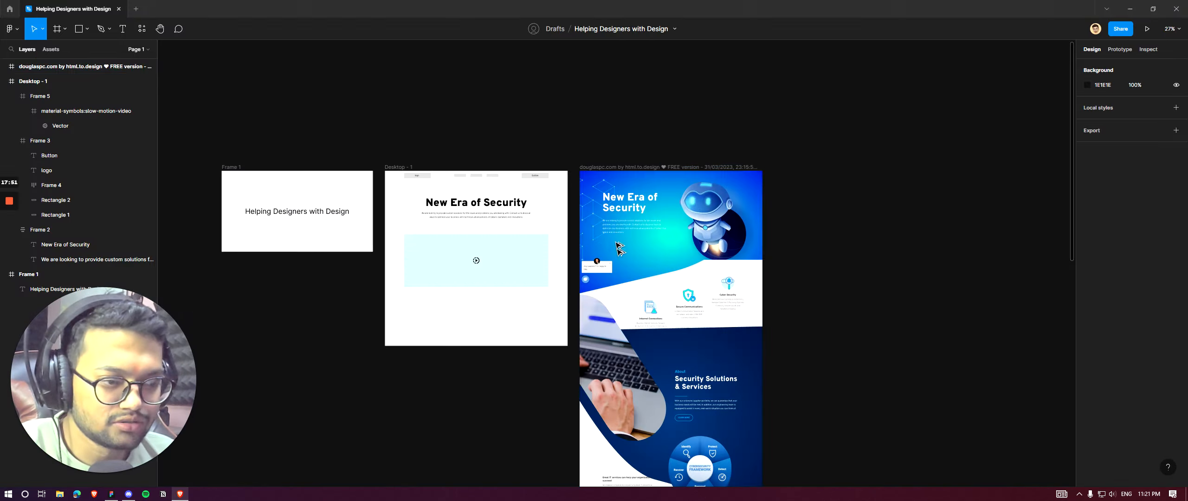
pyautogui.scroll(-5, 617, 252)
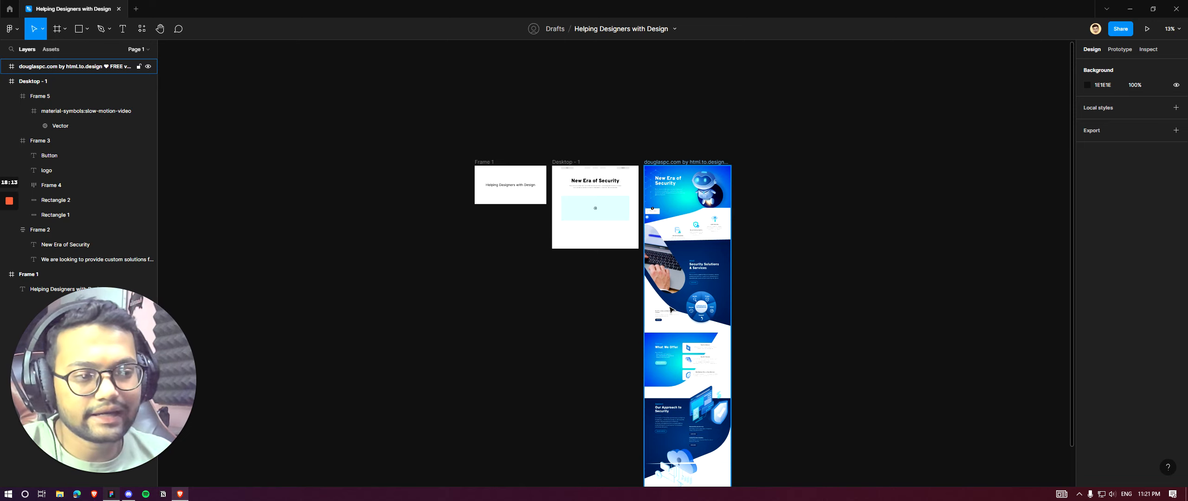
pyautogui.scroll(5, 617, 203)
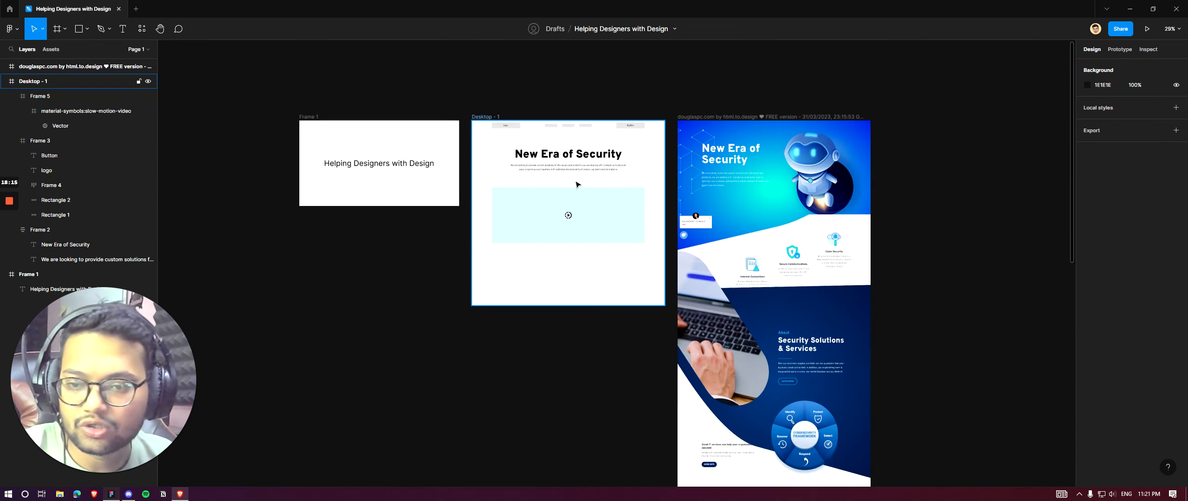
# Step: Switch to the browser's Google Maps reviews of Douglas PC and copy a screenshot of the five-star review about the closed caption issue
pyautogui.scroll(3, 577, 184)
pyautogui.click(589, 166)
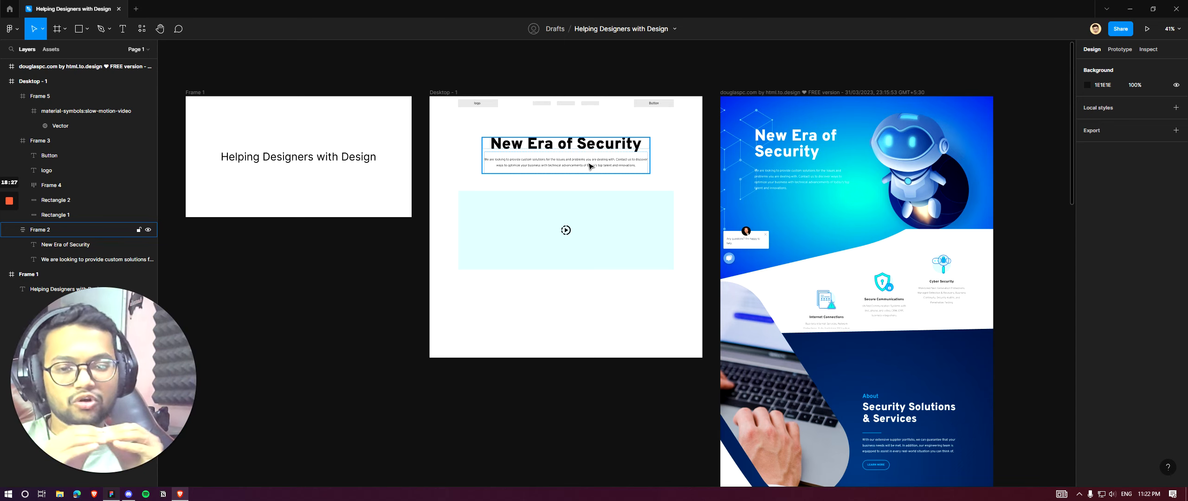
pyautogui.hotkey('alt', 'Tab')
pyautogui.press('Tab')
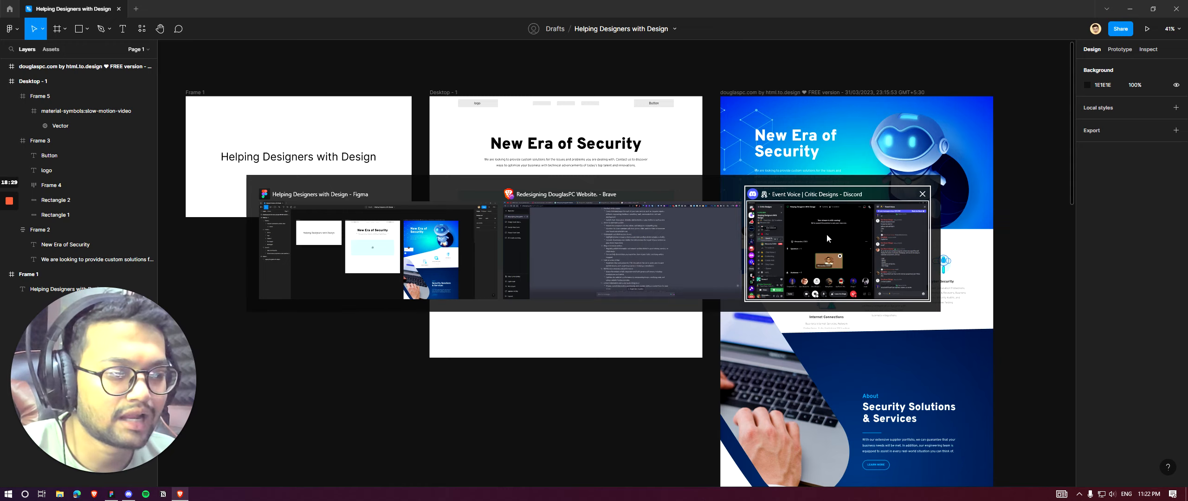
pyautogui.click(632, 234)
pyautogui.click(377, 6)
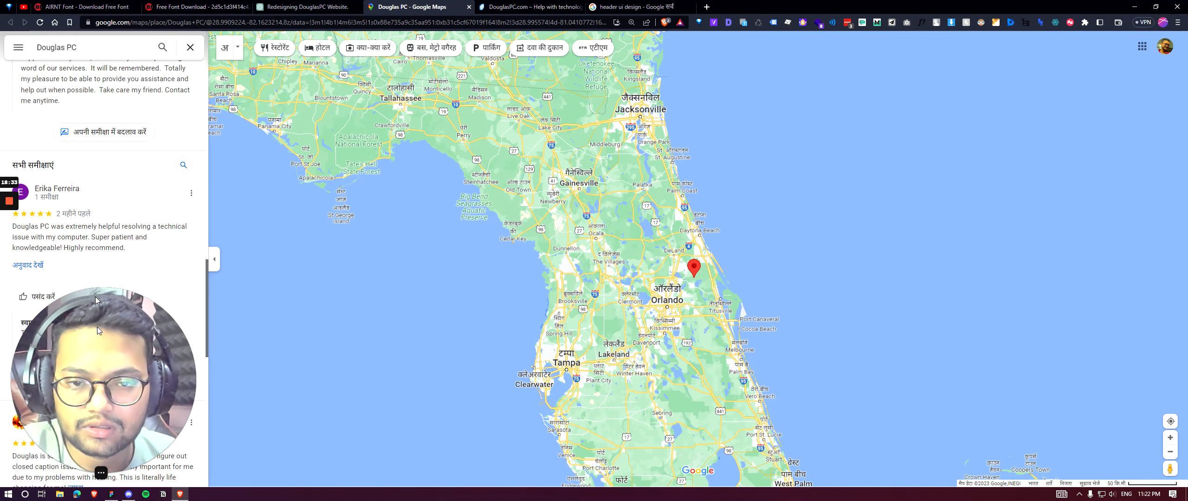
pyautogui.scroll(-3, 199, 282)
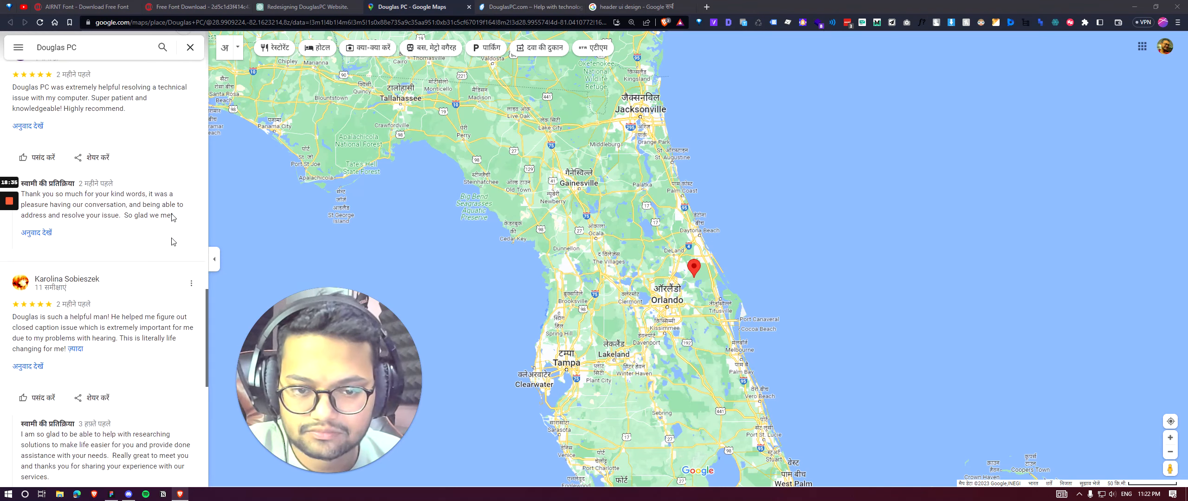
pyautogui.press('Print')
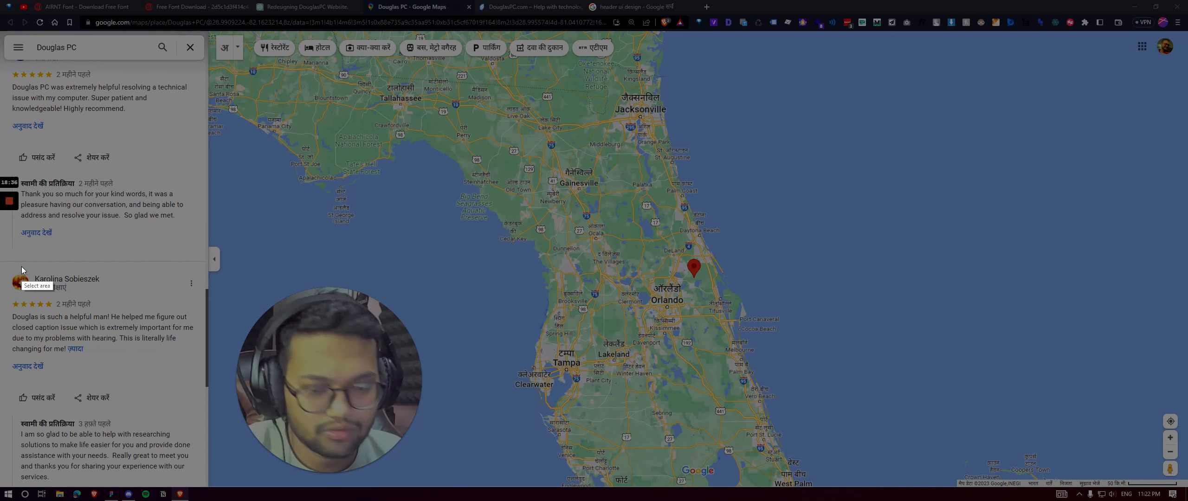
pyautogui.moveTo(1, 263); pyautogui.dragTo(205, 390)
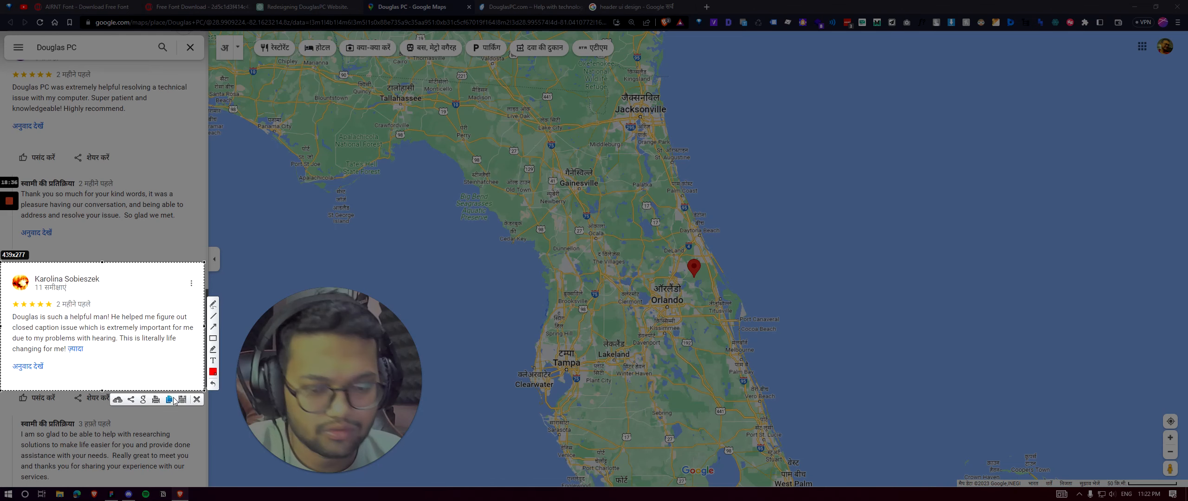
pyautogui.click(170, 400)
# Step: Switch back to Figma and extend the Desktop - 1 frame downward to a height of 2037
pyautogui.hotkey('alt', 'Tab')
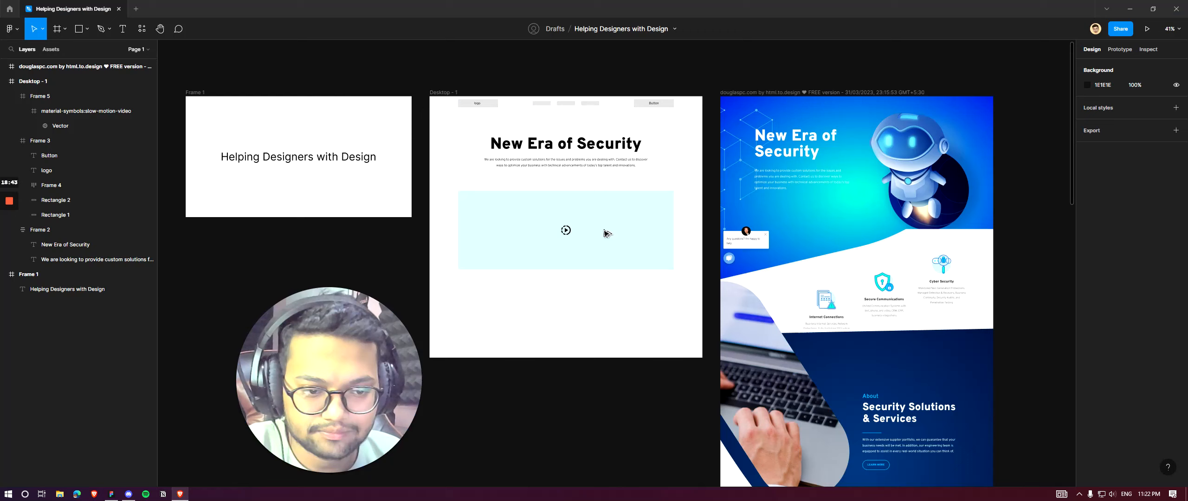
pyautogui.click(541, 350)
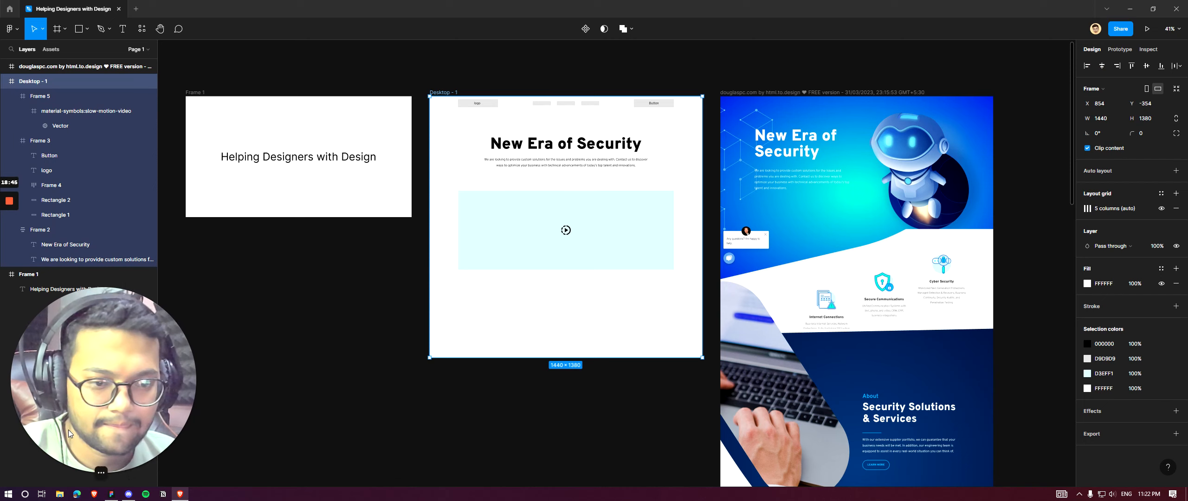
pyautogui.moveTo(594, 358); pyautogui.dragTo(594, 464)
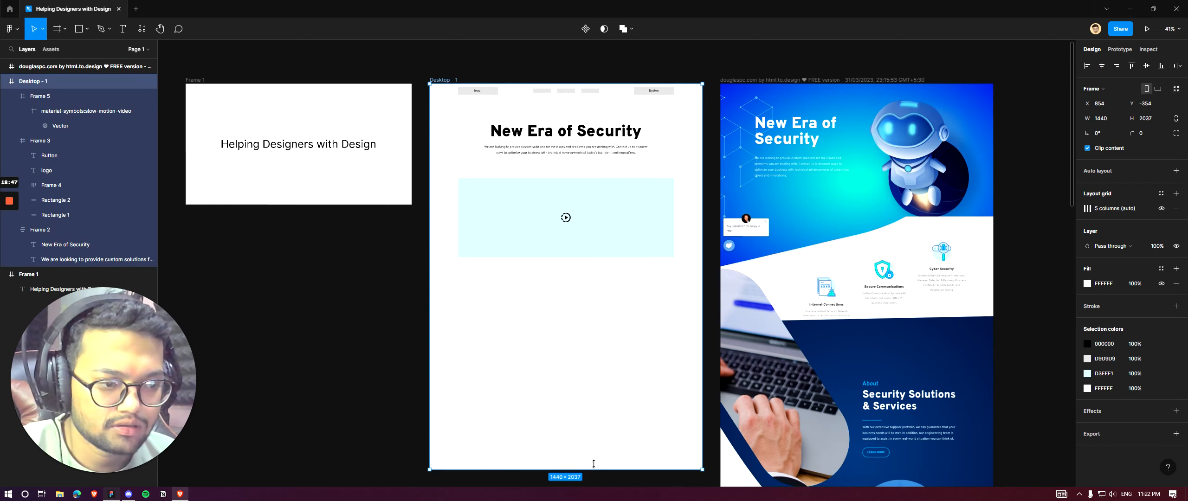
# Step: Paste the review screenshot into Desktop - 1 and place it below the cyan video frame at X 150, Y 1019
pyautogui.scroll(5, 499, 300)
pyautogui.click(514, 308)
pyautogui.hotkey('ctrl', 'v')
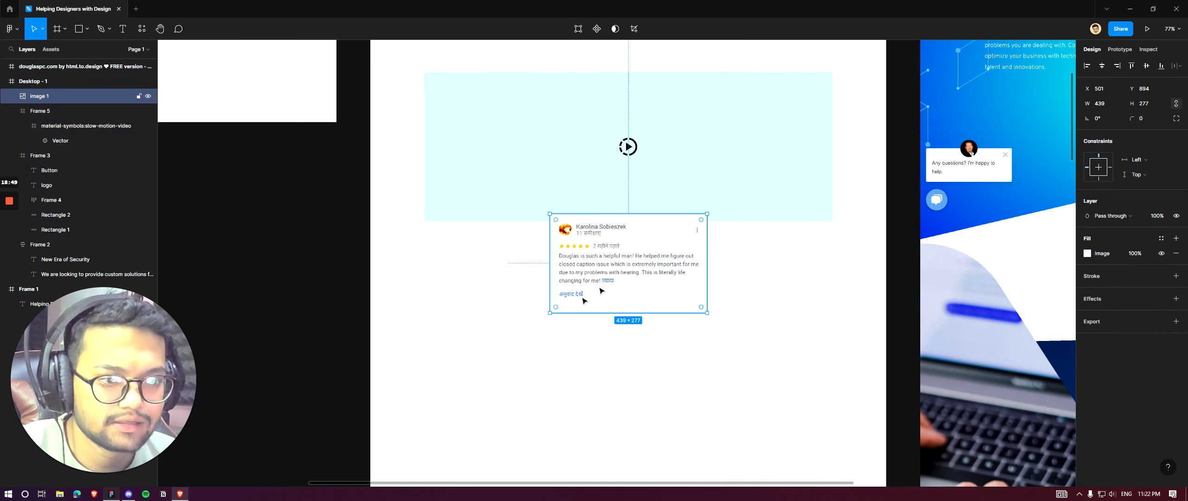
pyautogui.moveTo(602, 291); pyautogui.dragTo(490, 326)
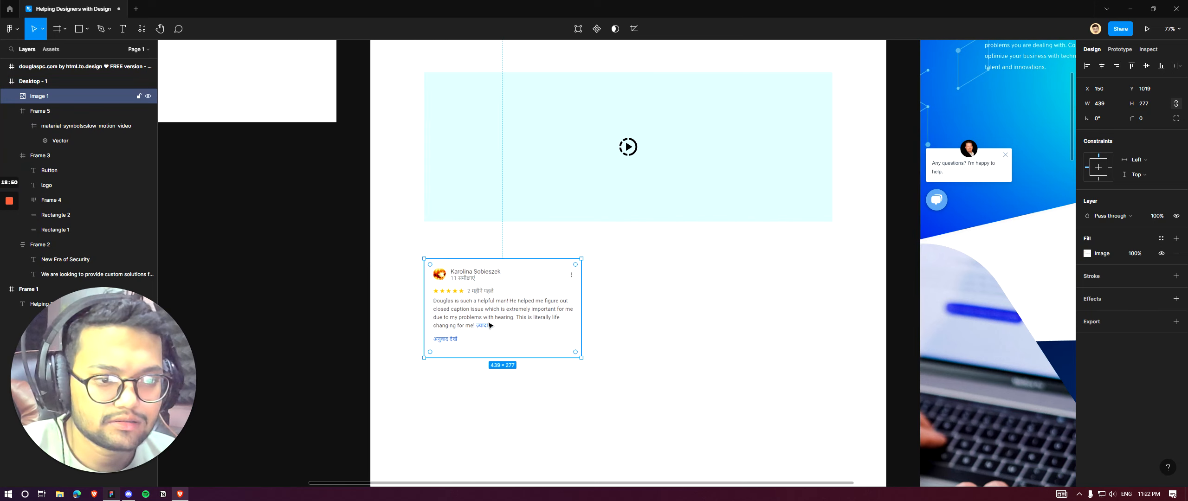
# Step: Duplicate the review image into a row of three inside a horizontal auto layout with a small gap between the cards
pyautogui.hotkey('ctrl', 'd')
pyautogui.keyDown('shift'); pyautogui.click(62, 113); pyautogui.keyUp('shift')
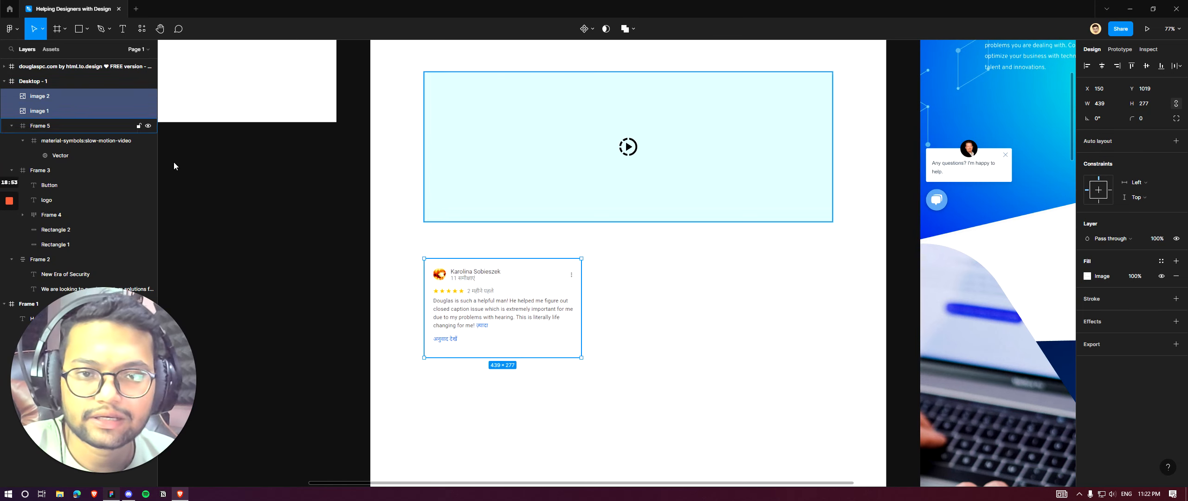
pyautogui.hotkey('shift', 'a')
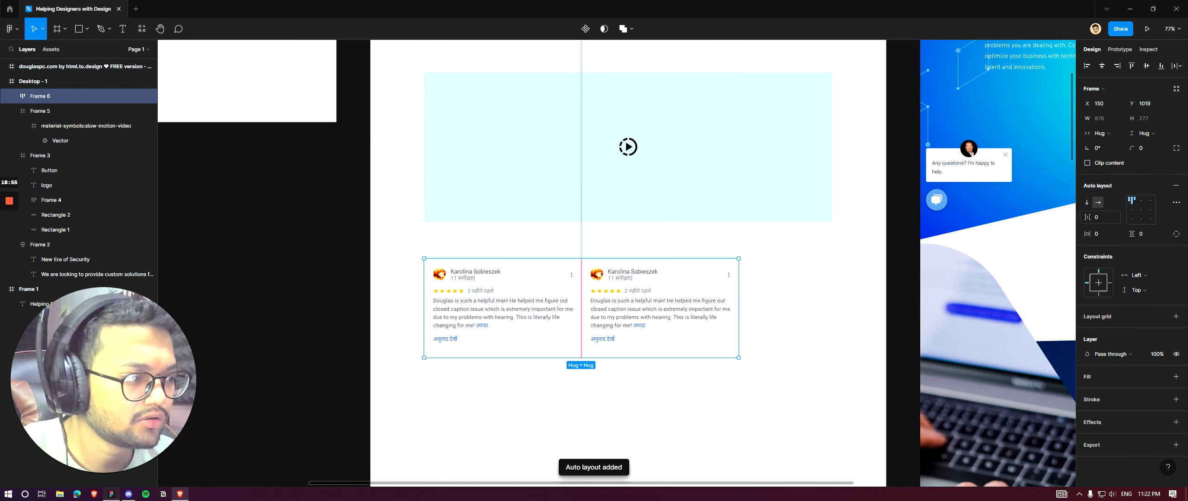
pyautogui.click(674, 275)
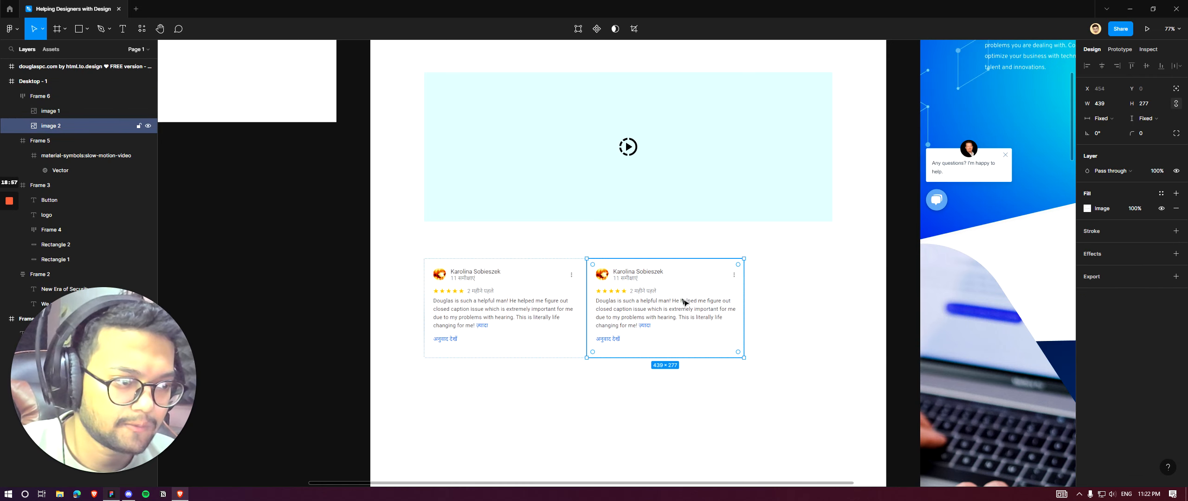
pyautogui.hotkey('ctrl', 'd')
pyautogui.scroll(4, 747, 280)
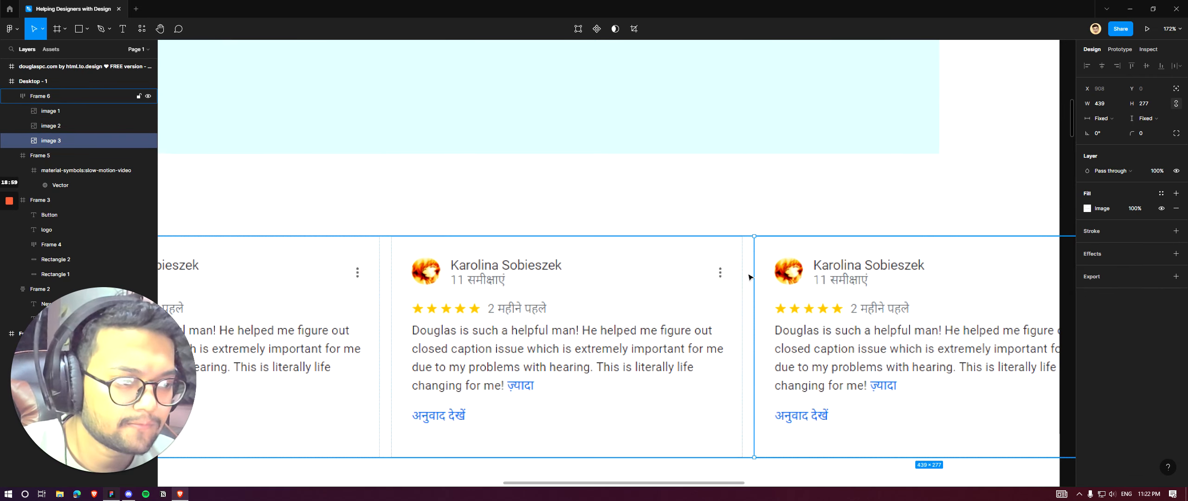
# Step: Scale the row of reviews to 1140 wide to match the cyan video frame, and move it up
pyautogui.click(748, 278)
pyautogui.scroll(-2, 663, 296)
pyautogui.press('k')
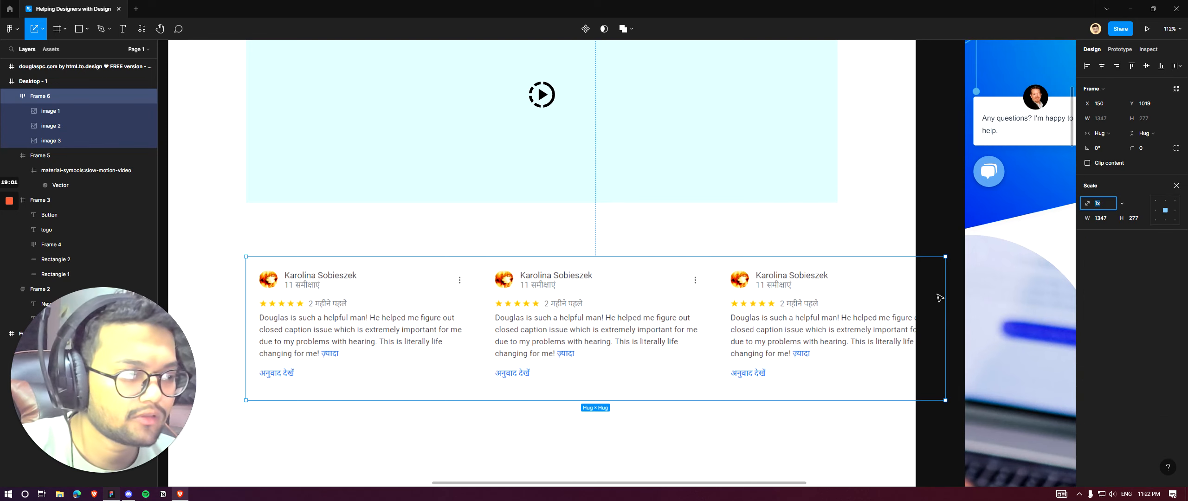
pyautogui.moveTo(944, 292); pyautogui.dragTo(838, 265)
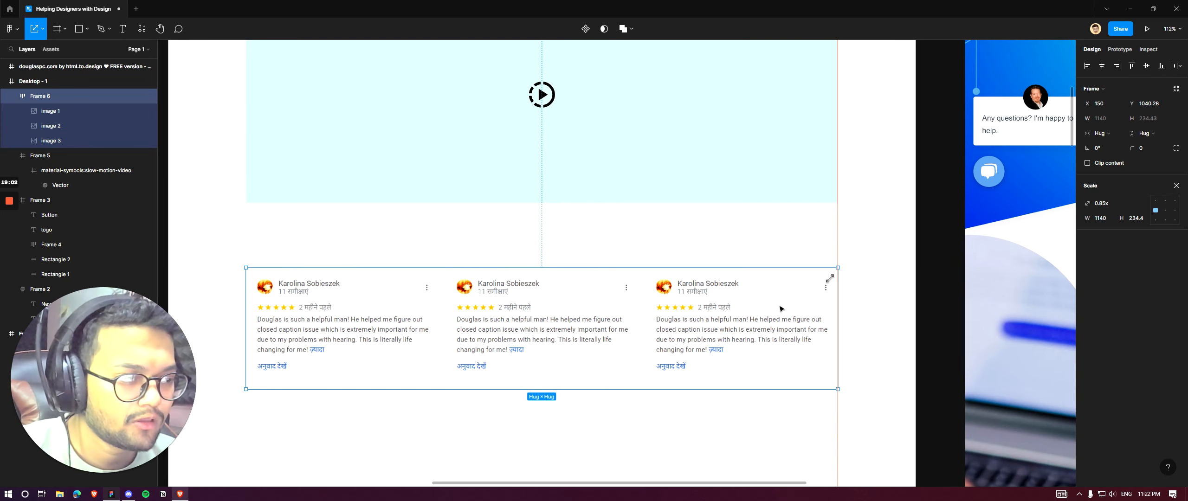
pyautogui.press('Up')
# Step: Give all three review images a 000000 inside stroke at 10% opacity and adjust their corner radius
pyautogui.keyDown('ctrl'); pyautogui.click(723, 293); pyautogui.keyUp('ctrl')
pyautogui.keyDown('ctrl'); pyautogui.keyDown('shift'); pyautogui.click(557, 304); pyautogui.keyUp('shift'); pyautogui.keyUp('ctrl')
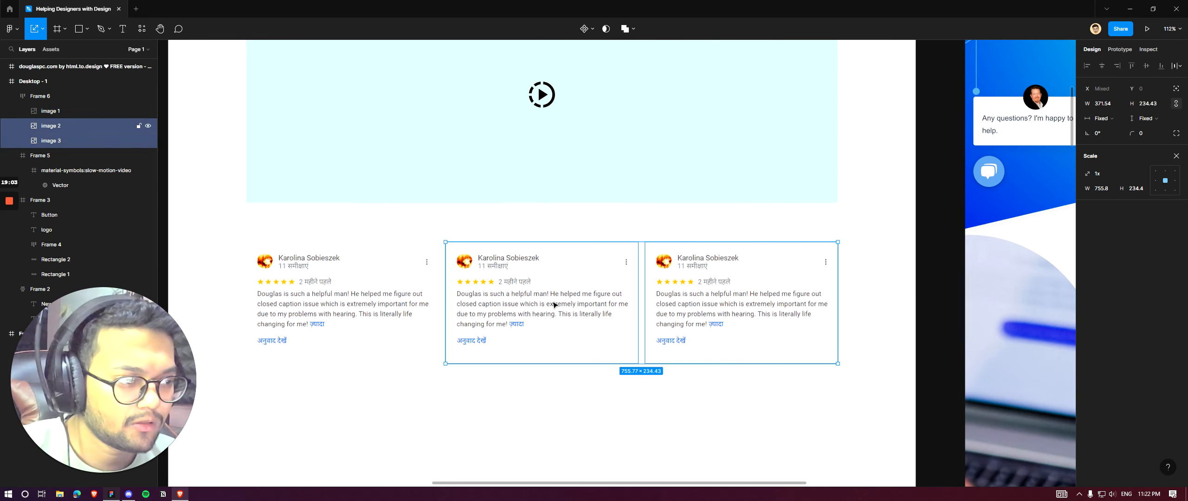
pyautogui.keyDown('ctrl'); pyautogui.keyDown('shift'); pyautogui.click(378, 304); pyautogui.keyUp('shift'); pyautogui.keyUp('ctrl')
pyautogui.click(1176, 156)
pyautogui.click(1176, 230)
pyautogui.click(1135, 249)
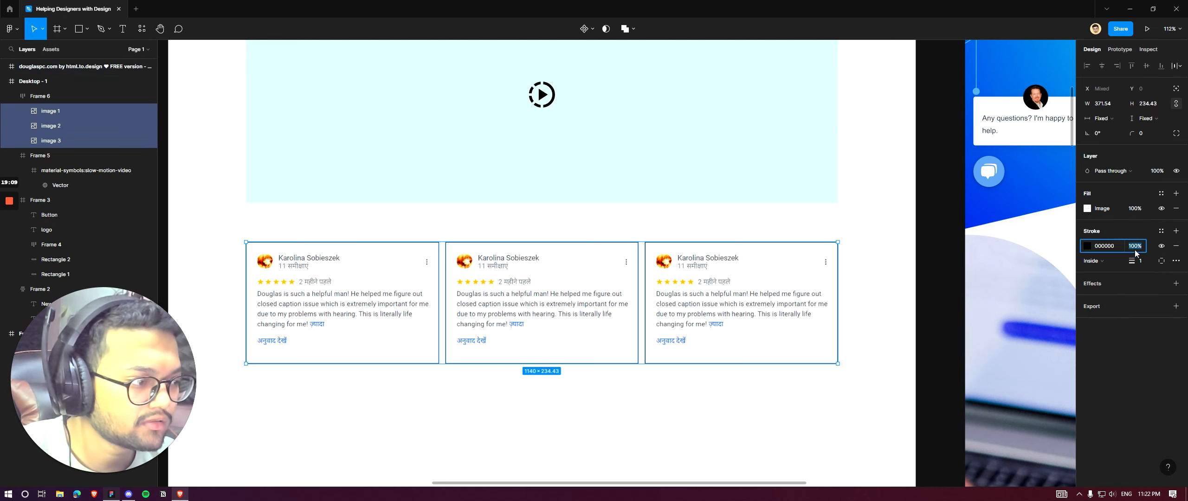
pyautogui.write('10')
pyautogui.press('Return')
pyautogui.moveTo(1132, 134); pyautogui.dragTo(1136, 135)
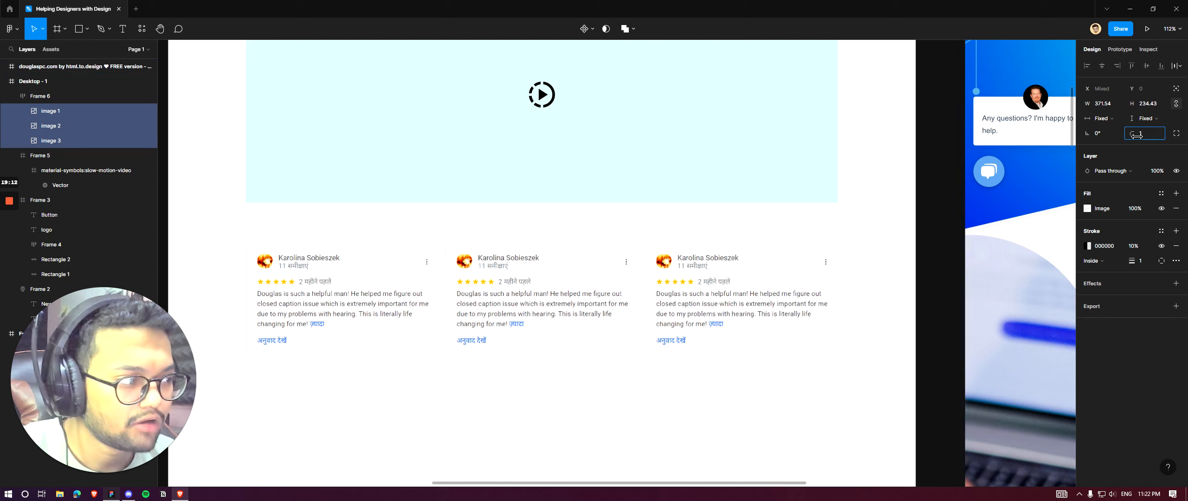
# Step: Nudge the row of reviews further up, closer to the cyan video frame
pyautogui.click(929, 217)
pyautogui.click(708, 310)
pyautogui.press('Up')
pyautogui.press('Up')
pyautogui.press('Up')
pyautogui.press('Up')
pyautogui.press('Up')
pyautogui.press('Up')
pyautogui.press('Up')
pyautogui.press('Up')
pyautogui.press('Up')
pyautogui.press('Up')
pyautogui.press('Up')
pyautogui.press('Up')
pyautogui.press('Up')
pyautogui.press('Up')
pyautogui.scroll(-3, 748, 232)
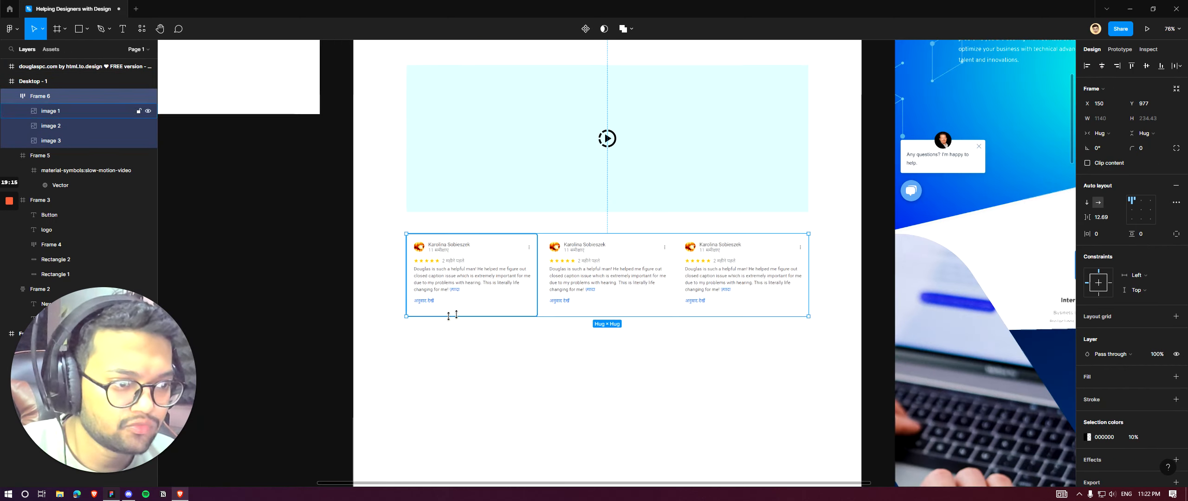
pyautogui.click(364, 327)
# Step: Move the cyan video frame up to Y 465, closer to the hero paragraph
pyautogui.scroll(-7, 621, 268)
pyautogui.scroll(2, 663, 238)
pyautogui.scroll(-1, 609, 203)
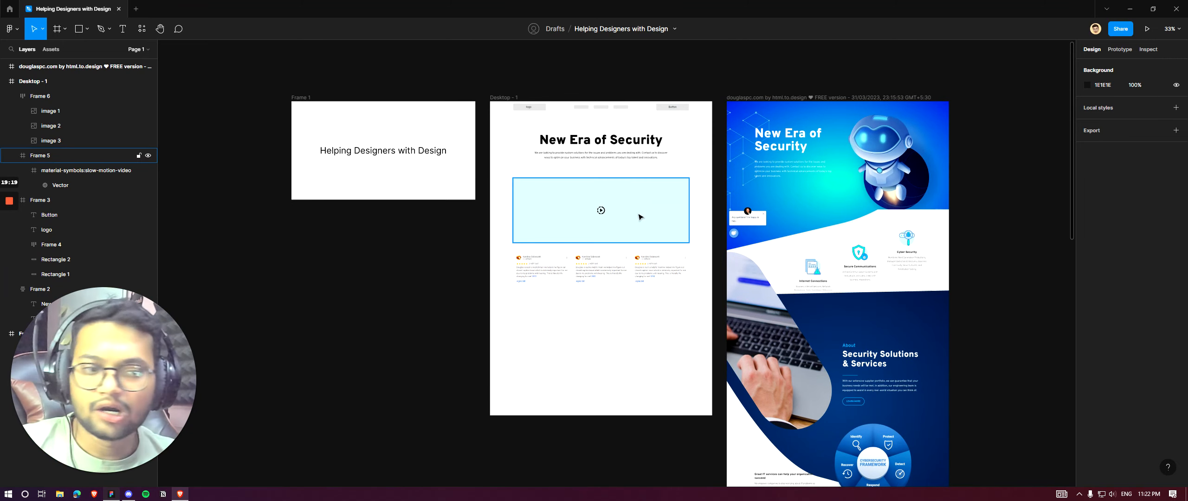
pyautogui.scroll(4, 596, 179)
pyautogui.click(654, 207)
pyautogui.moveTo(655, 207); pyautogui.dragTo(658, 199)
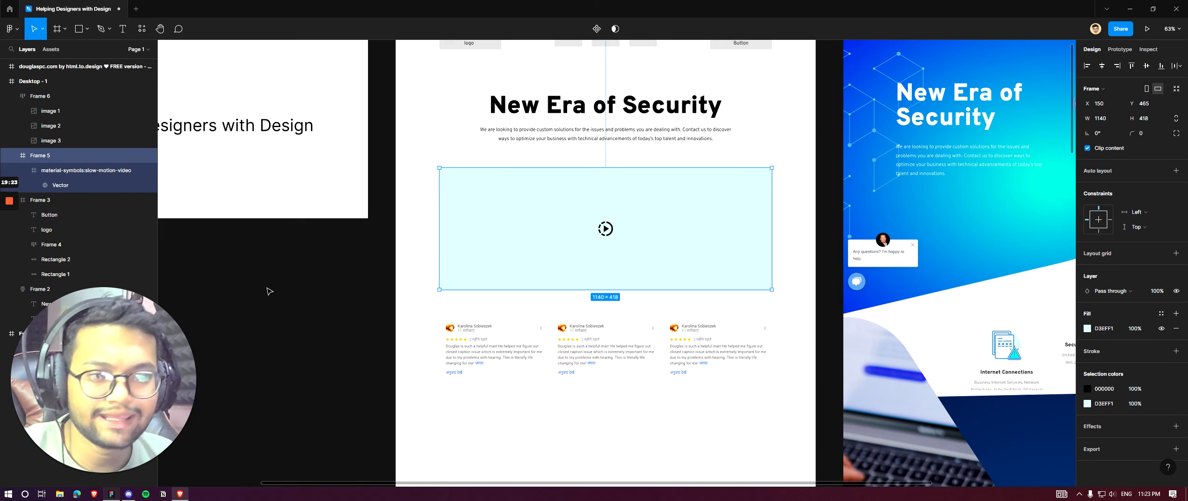
pyautogui.click(266, 289)
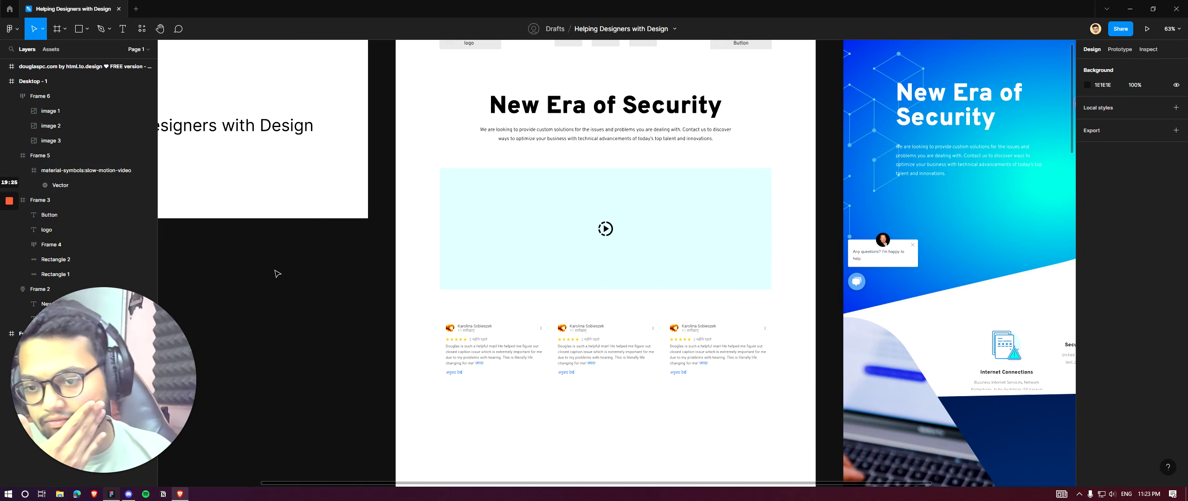
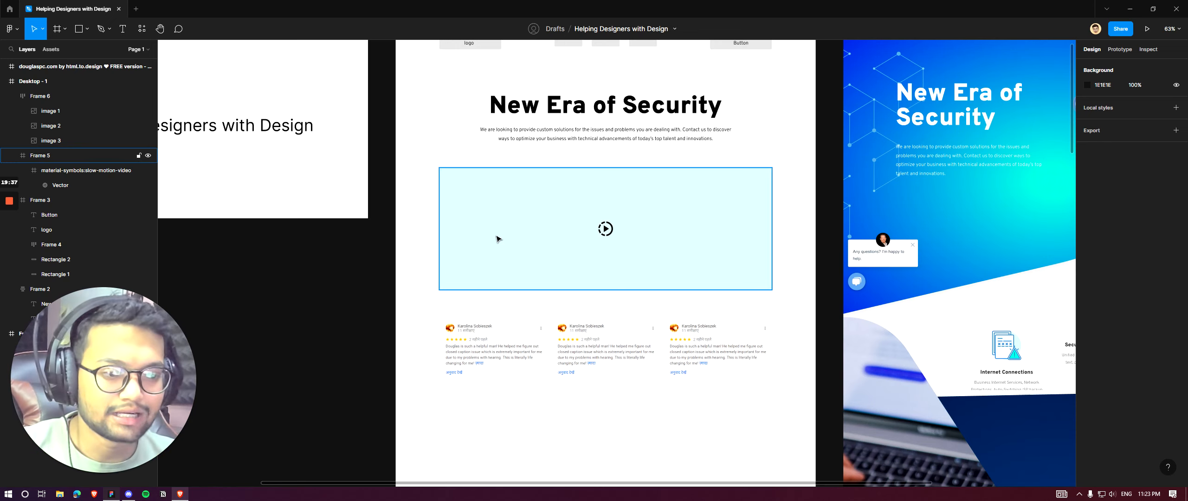
# Step: Select the Desktop - 1 frame and review its full layout beside the imported douglaspc.com page
pyautogui.scroll(-5, 540, 271)
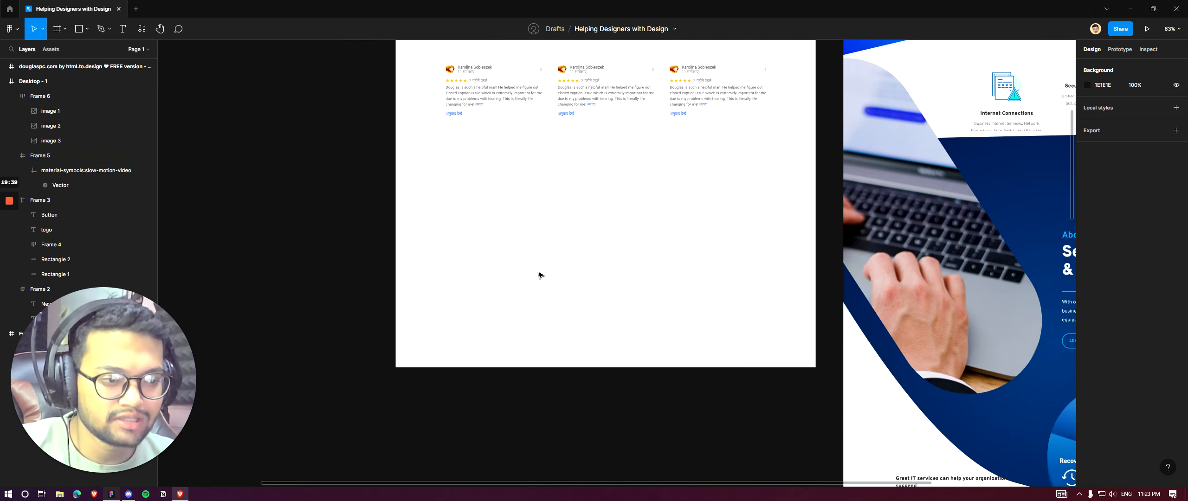
pyautogui.click(642, 289)
pyautogui.scroll(-5, 643, 289)
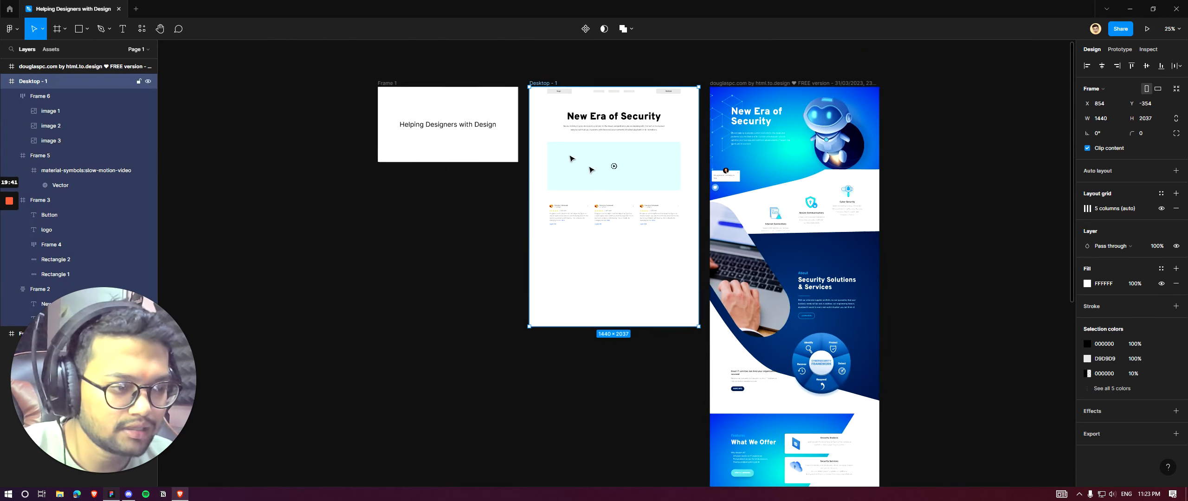
# Step: Draw a full-width section frame 1440 wide and 422 high below the testimonials on Desktop - 1, placed at Y 1305
pyautogui.scroll(2, 694, 173)
pyautogui.scroll(4, 695, 173)
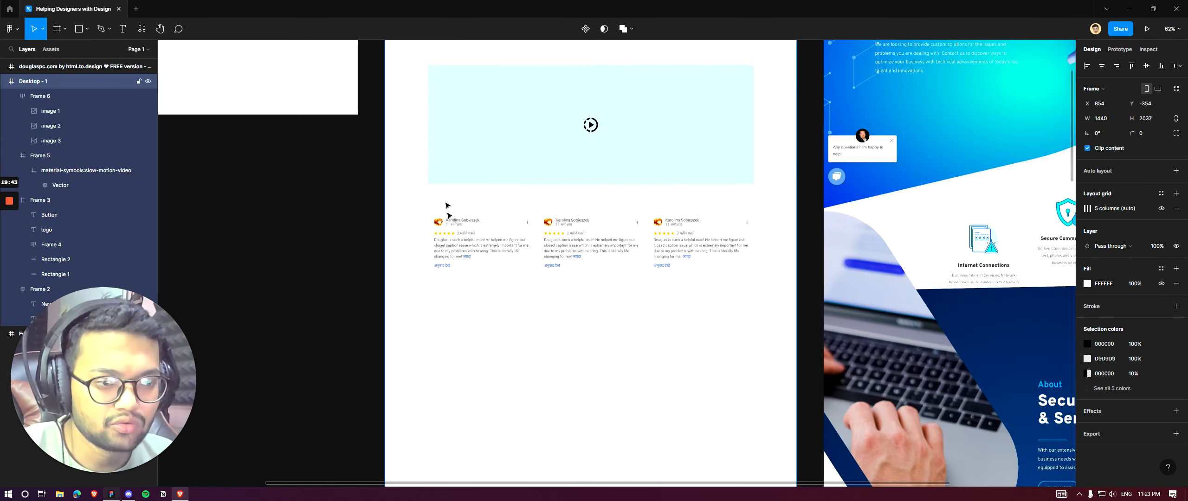
pyautogui.press('f')
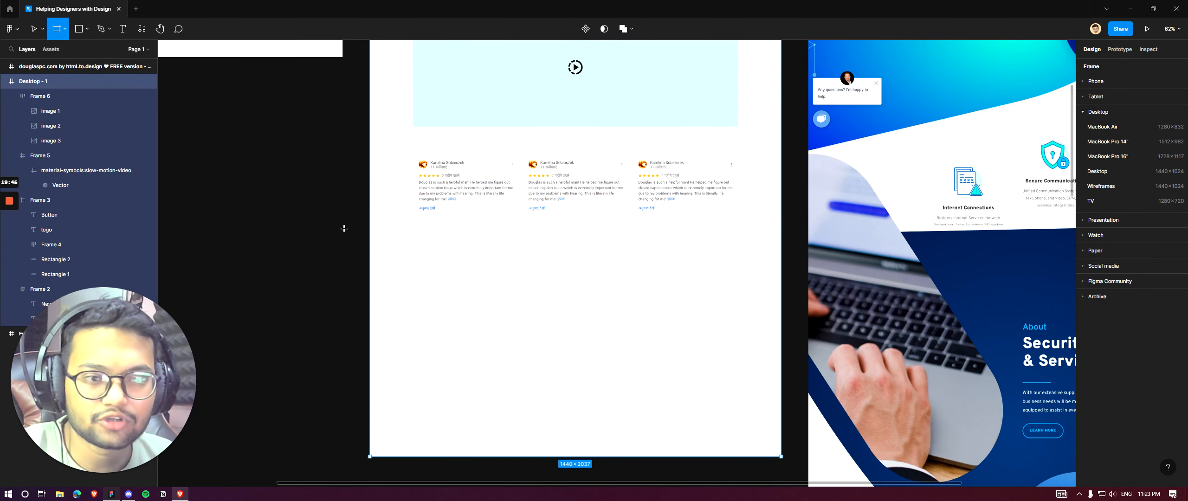
pyautogui.moveTo(370, 270); pyautogui.dragTo(782, 381)
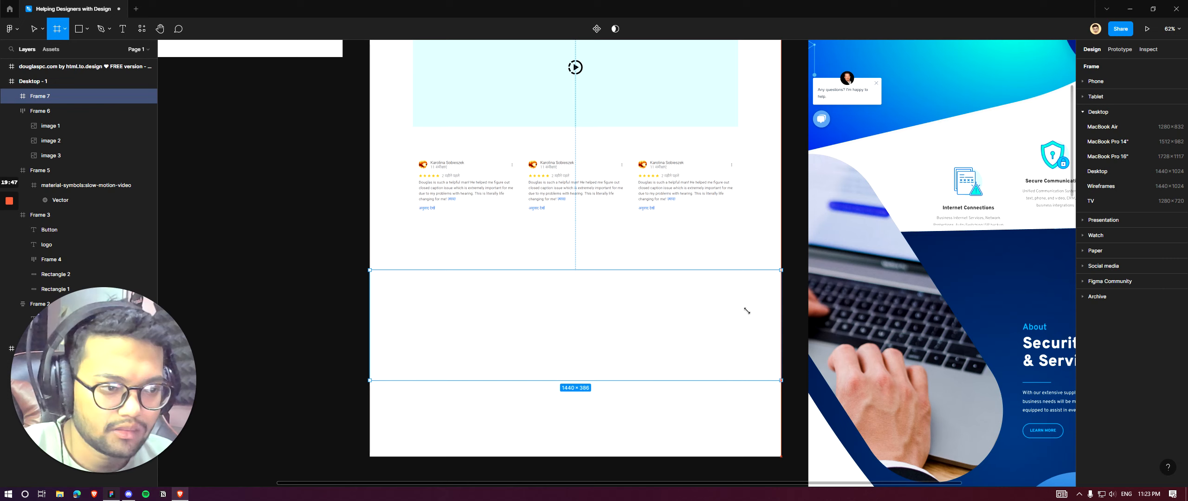
pyautogui.moveTo(722, 270); pyautogui.dragTo(723, 260)
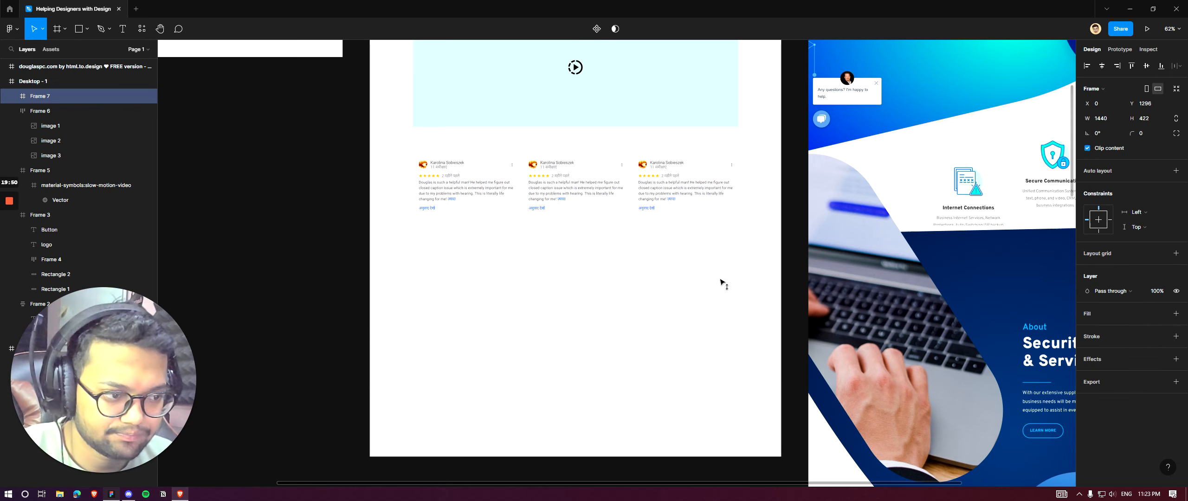
pyautogui.moveTo(722, 290); pyautogui.dragTo(721, 283)
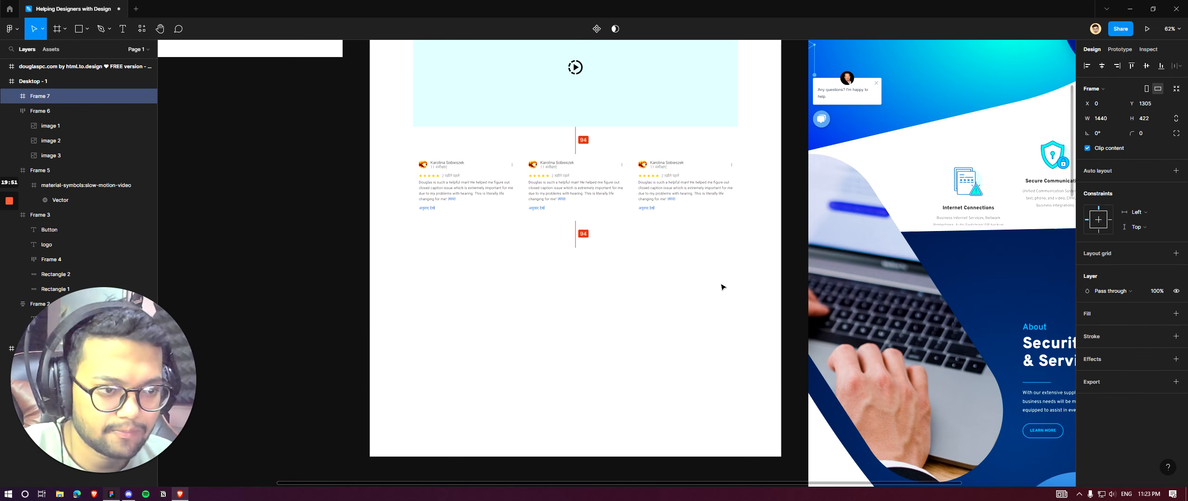
# Step: Fill the new section frame with the light cyan sampled from the video placeholder
pyautogui.click(1176, 314)
pyautogui.click(1087, 328)
pyautogui.click(978, 383)
pyautogui.click(631, 101)
pyautogui.click(287, 207)
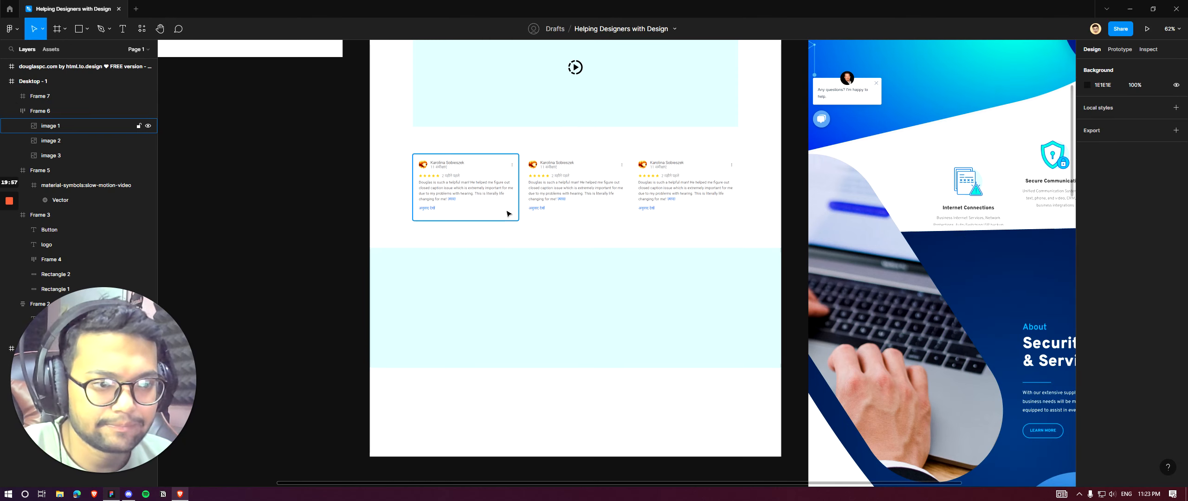
# Step: Extend the Desktop - 1 frame downward to a height of 2624
pyautogui.scroll(-2, 562, 251)
pyautogui.scroll(2, 501, 156)
pyautogui.click(617, 261)
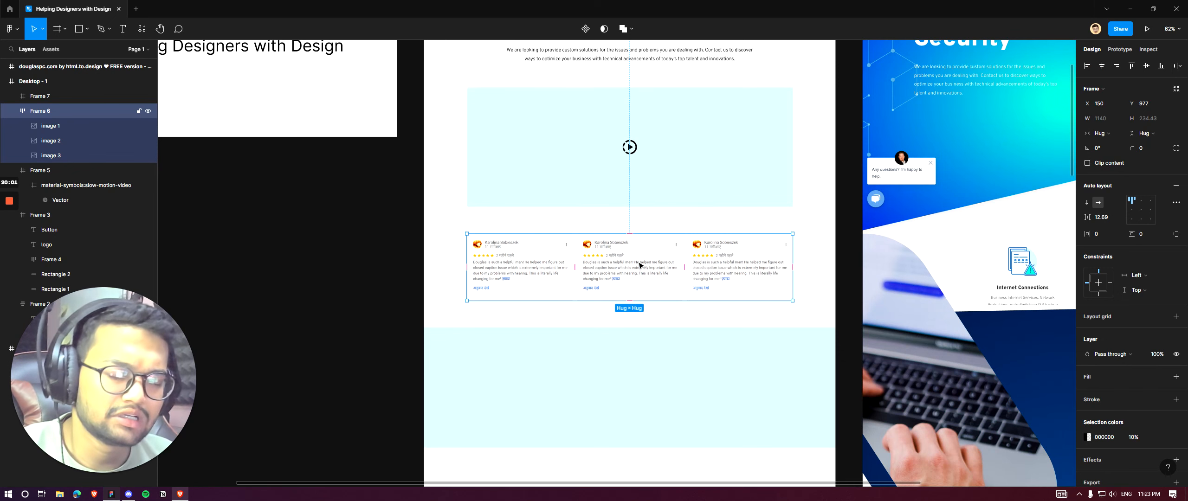
pyautogui.scroll(-4, 640, 266)
pyautogui.click(657, 374)
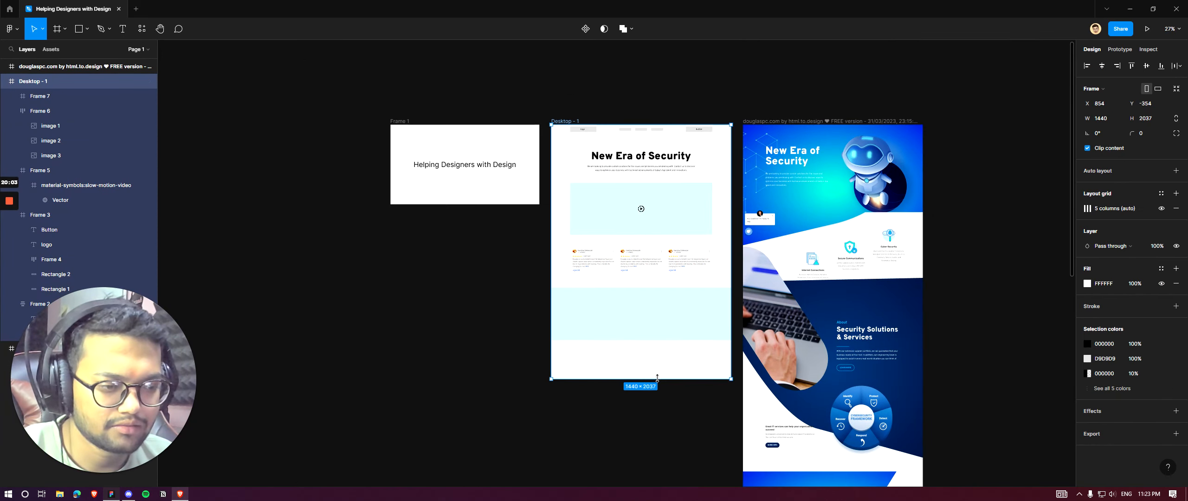
pyautogui.moveTo(657, 378); pyautogui.dragTo(655, 452)
pyautogui.scroll(2, 708, 343)
pyautogui.scroll(-4, 650, 194)
pyautogui.scroll(-4, 636, 177)
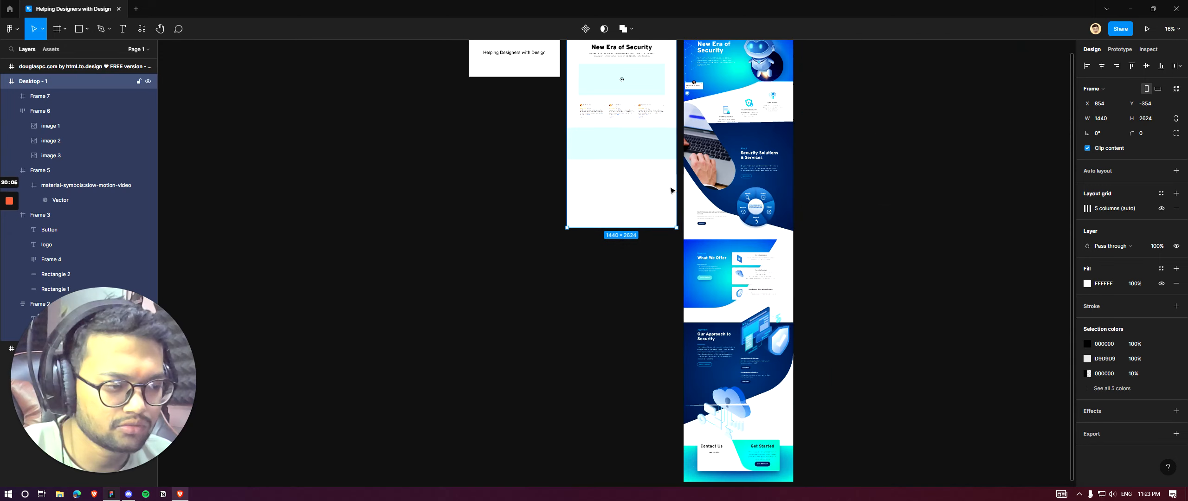
# Step: Copy the View All Services button from the imported website design into the cyan section and center it both horizontally and vertically
pyautogui.scroll(4, 743, 259)
pyautogui.keyDown('ctrl'); pyautogui.click(630, 303); pyautogui.keyUp('ctrl')
pyautogui.scroll(2, 634, 284)
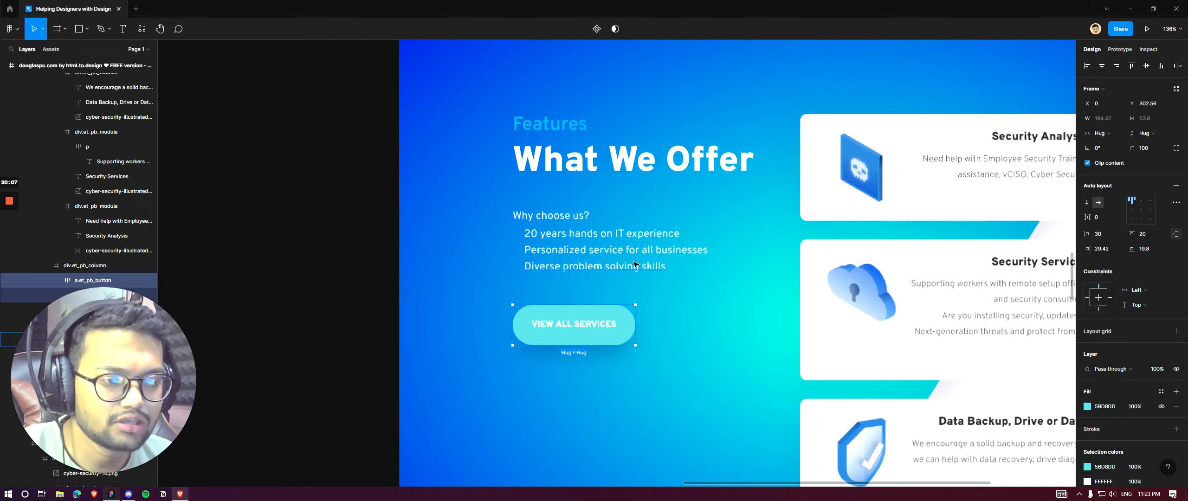
pyautogui.scroll(-1, 700, 281)
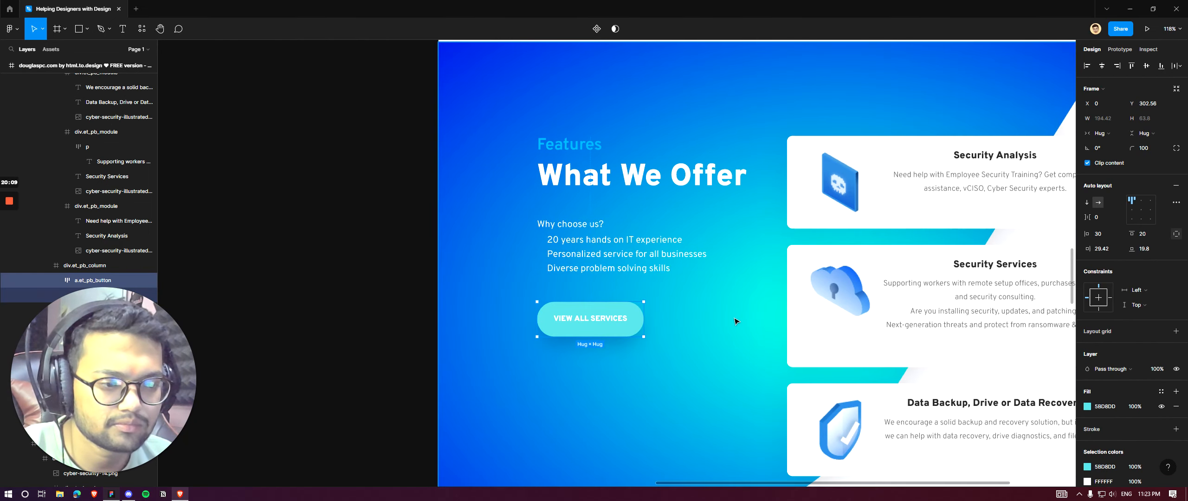
pyautogui.scroll(-8, 793, 348)
pyautogui.scroll(4, 710, 169)
pyautogui.click(740, 250)
pyautogui.scroll(2, 710, 280)
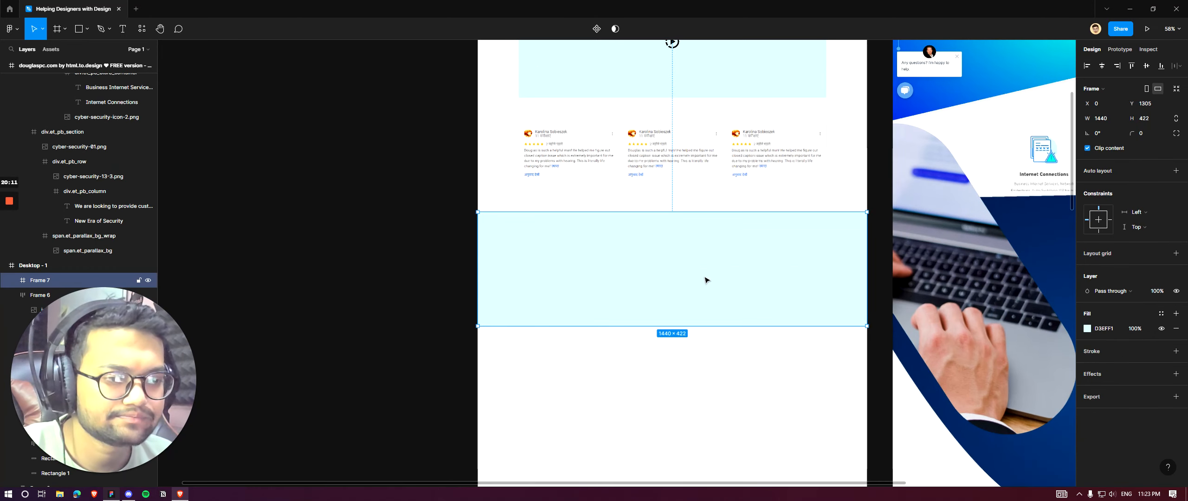
pyautogui.hotkey('ctrl', 'v')
pyautogui.click(1102, 66)
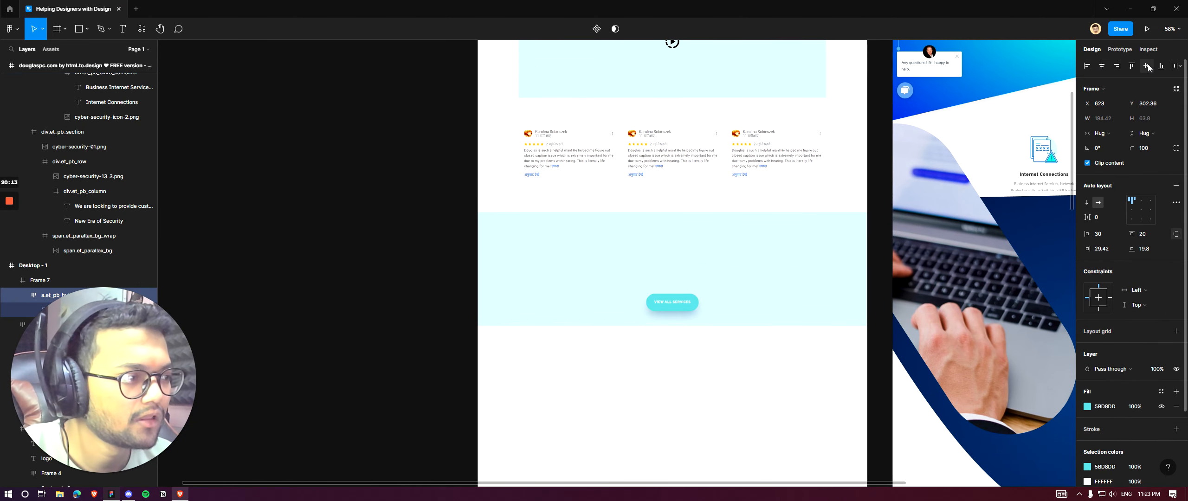
pyautogui.click(1146, 65)
# Step: Remove the copied button's drop shadow and change its label to "CTA HERE"
pyautogui.scroll(-2, 1163, 409)
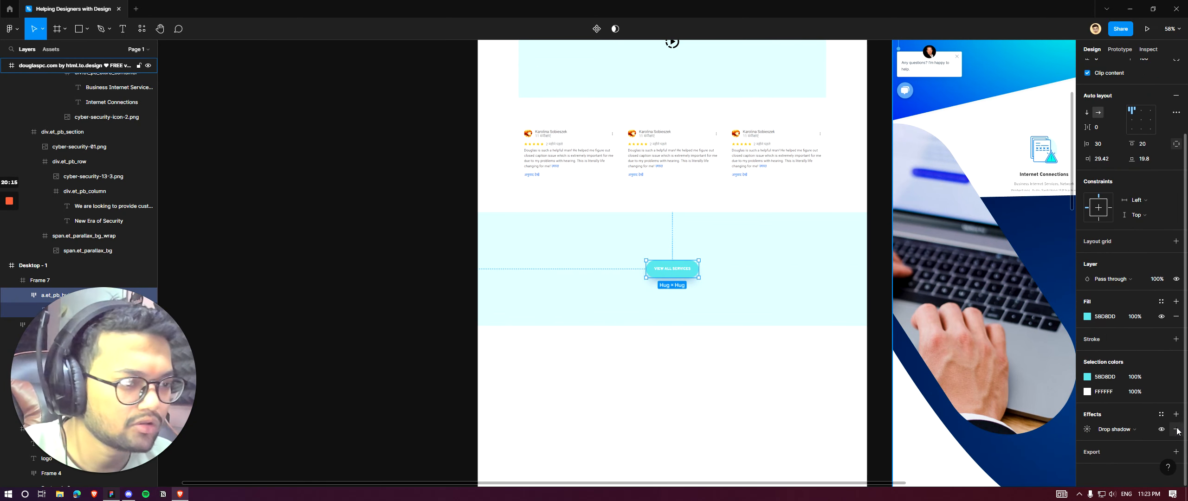
pyautogui.click(1177, 429)
pyautogui.scroll(5, 673, 264)
pyautogui.doubleClick(692, 289)
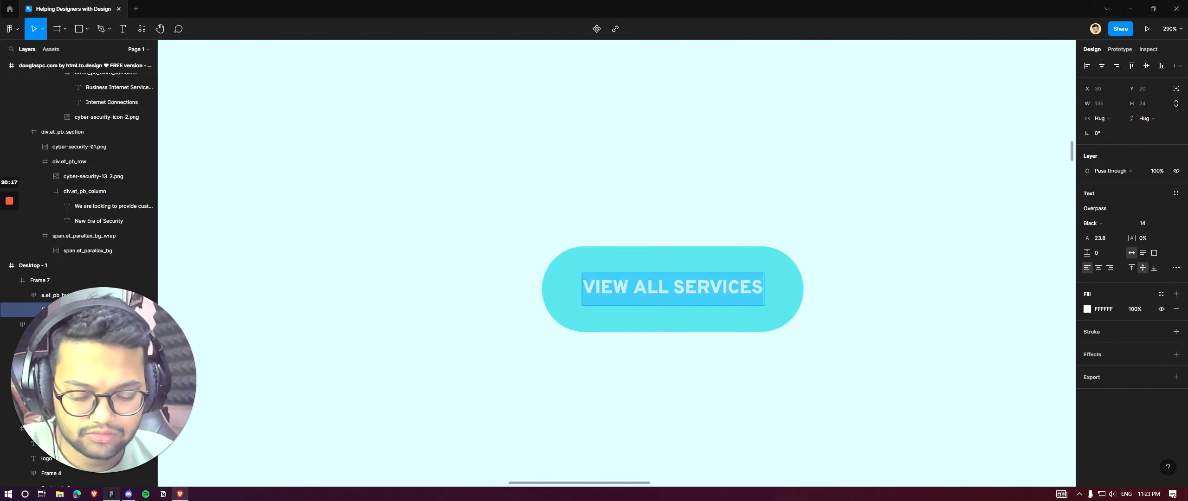
pyautogui.write('CTA G')
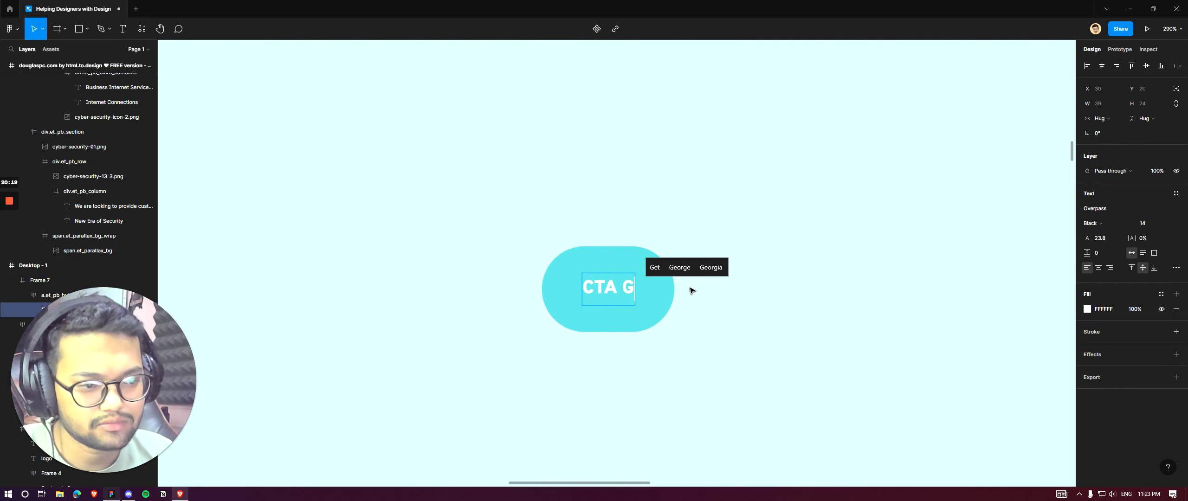
pyautogui.press('BackSpace')
pyautogui.write('HERE')
pyautogui.press('Escape')
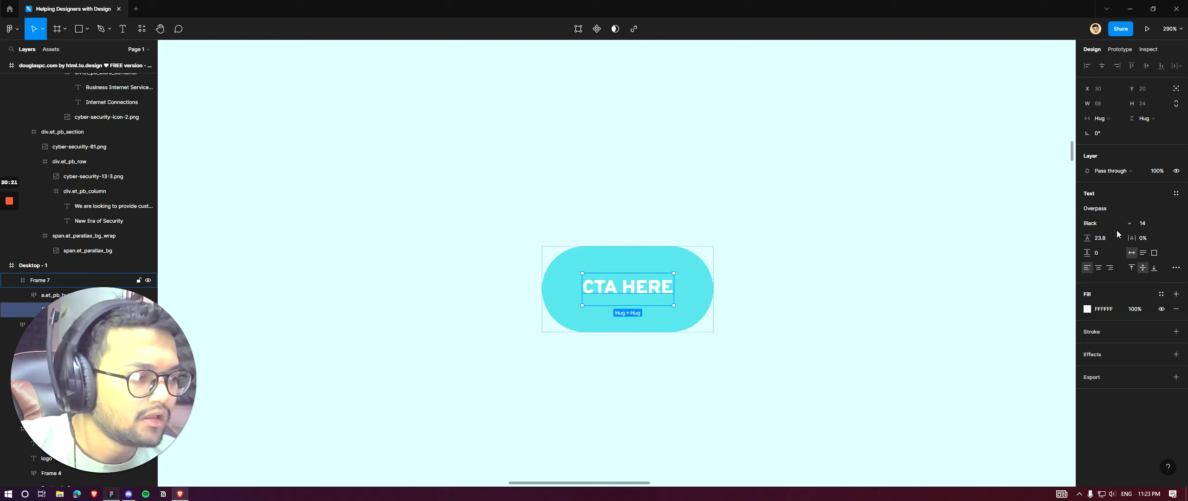
# Step: Set the CTA label's font size to 64 with a text box 64 high, and center the button horizontally in its section
pyautogui.click(1169, 225)
pyautogui.click(1158, 323)
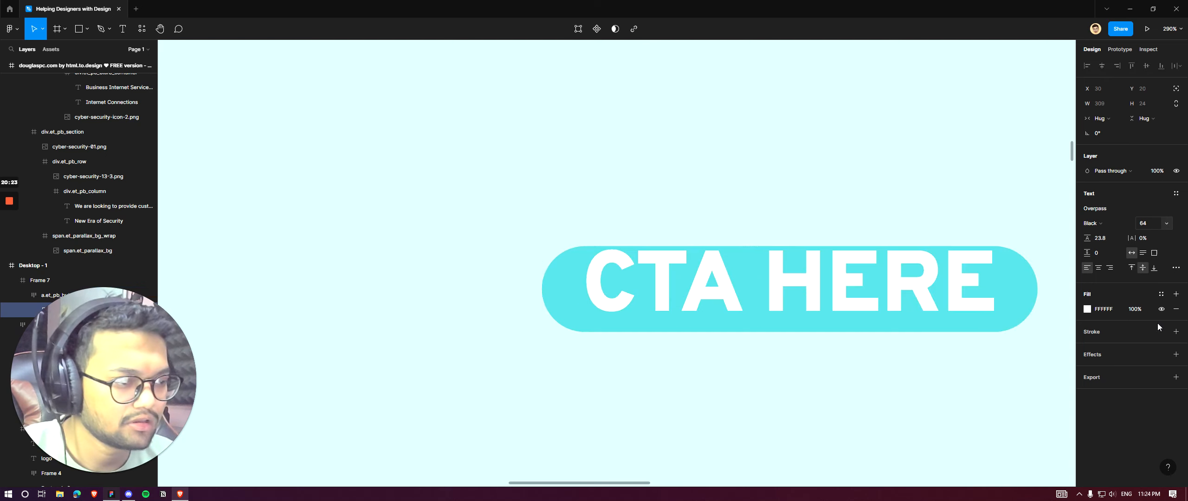
pyautogui.moveTo(729, 308); pyautogui.dragTo(734, 334)
pyautogui.scroll(-5, 704, 284)
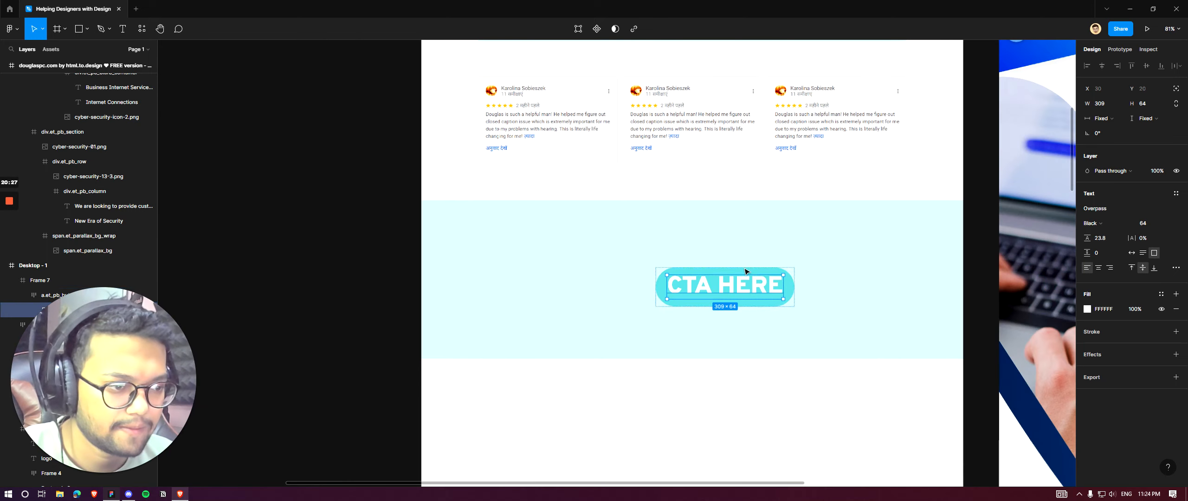
pyautogui.click(788, 281)
pyautogui.hotkey('alt', 'h')
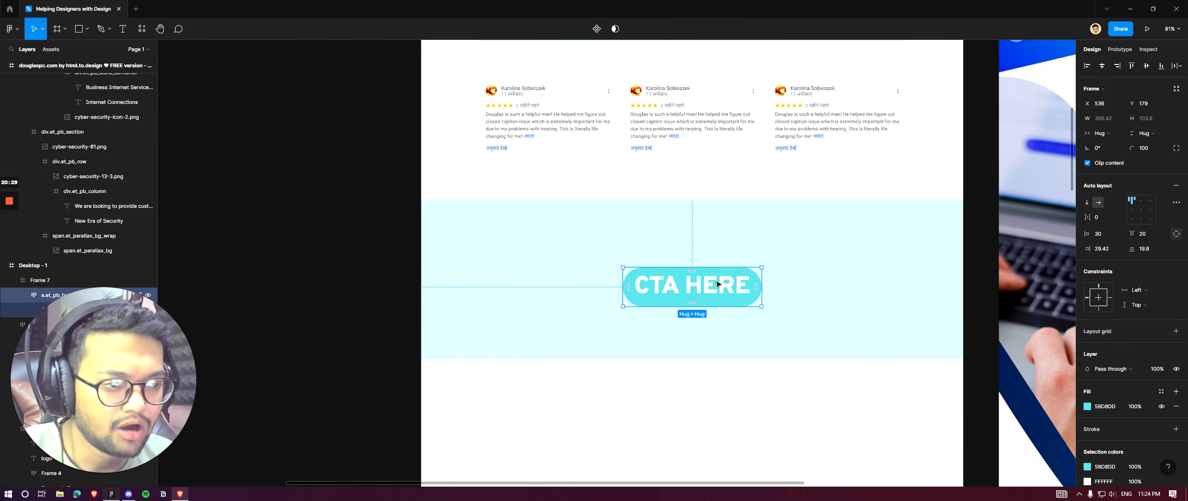
# Step: Copy the hero description paragraph into the cyan section, place it above the CTA button and center it horizontally
pyautogui.scroll(-5, 598, 301)
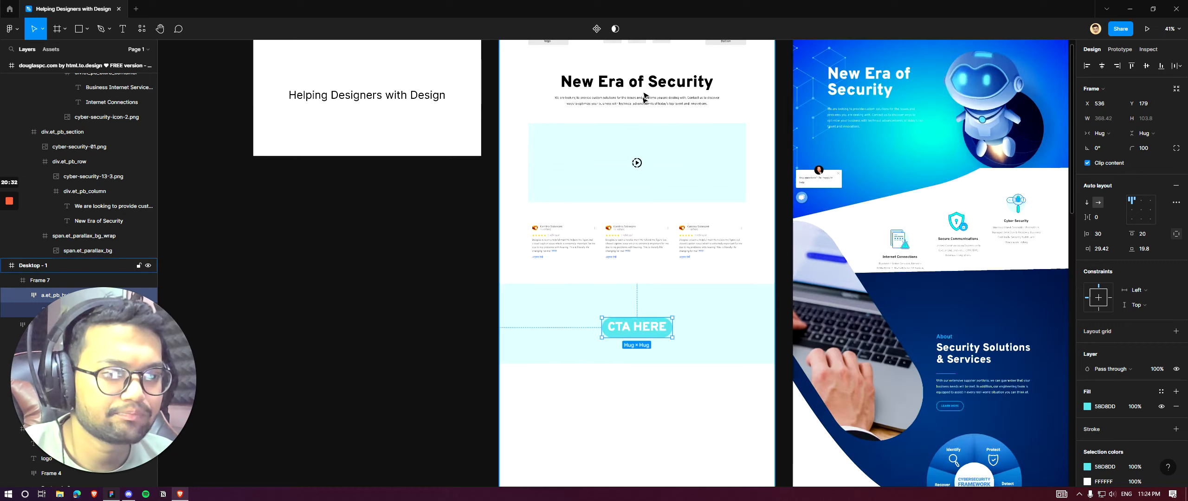
pyautogui.click(707, 103)
pyautogui.keyDown('shift'); pyautogui.click(706, 103); pyautogui.keyUp('shift')
pyautogui.hotkey('shift', 'a')
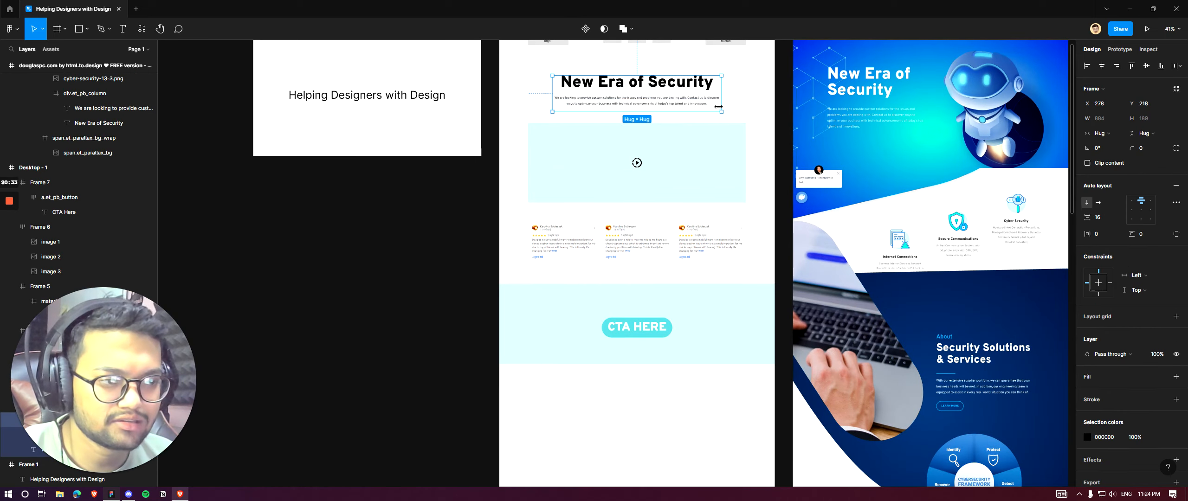
pyautogui.doubleClick(671, 105)
pyautogui.scroll(1, 639, 325)
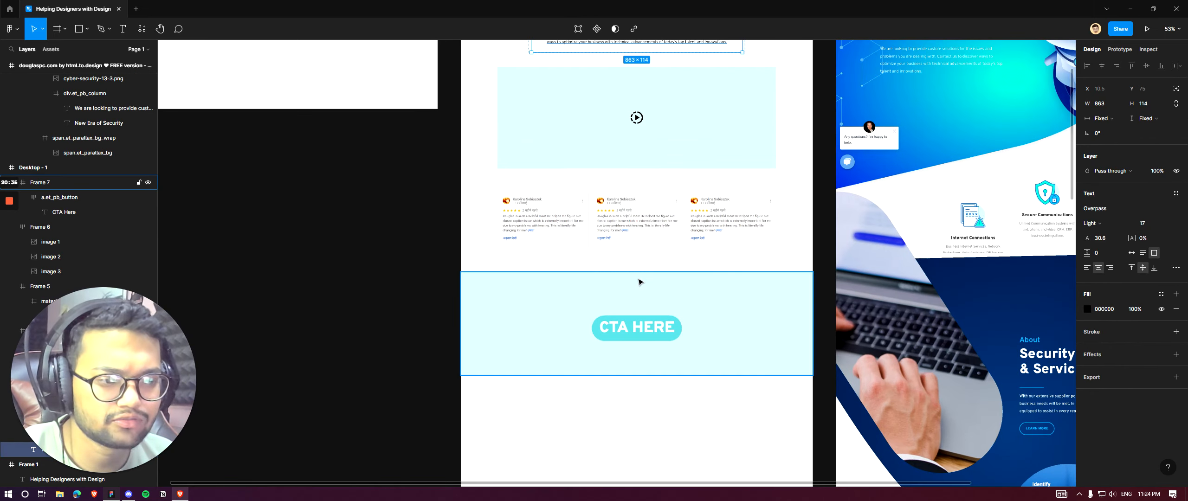
pyautogui.click(640, 281)
pyautogui.scroll(3, 640, 308)
pyautogui.hotkey('ctrl', 'v')
pyautogui.moveTo(628, 269); pyautogui.dragTo(771, 258)
pyautogui.click(1102, 66)
# Step: Wrap the paragraph and CTA button in a vertical auto layout placed at Y 125 in the section
pyautogui.keyDown('shift'); pyautogui.click(642, 351); pyautogui.keyUp('shift')
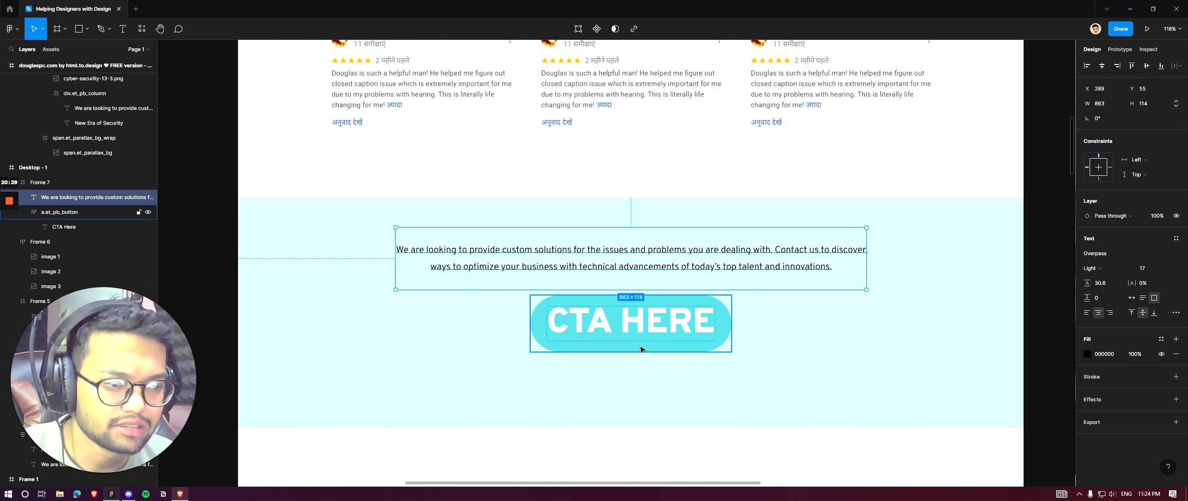
pyautogui.hotkey('shift', 'a')
pyautogui.moveTo(696, 323)
pyautogui.mouseDown()
pyautogui.moveTo(698, 300)
pyautogui.moveTo(701, 323)
pyautogui.mouseUp()
# Step: Copy the hero heading into the cyan section and change its text to "Lets get started"
pyautogui.scroll(-8, 678, 317)
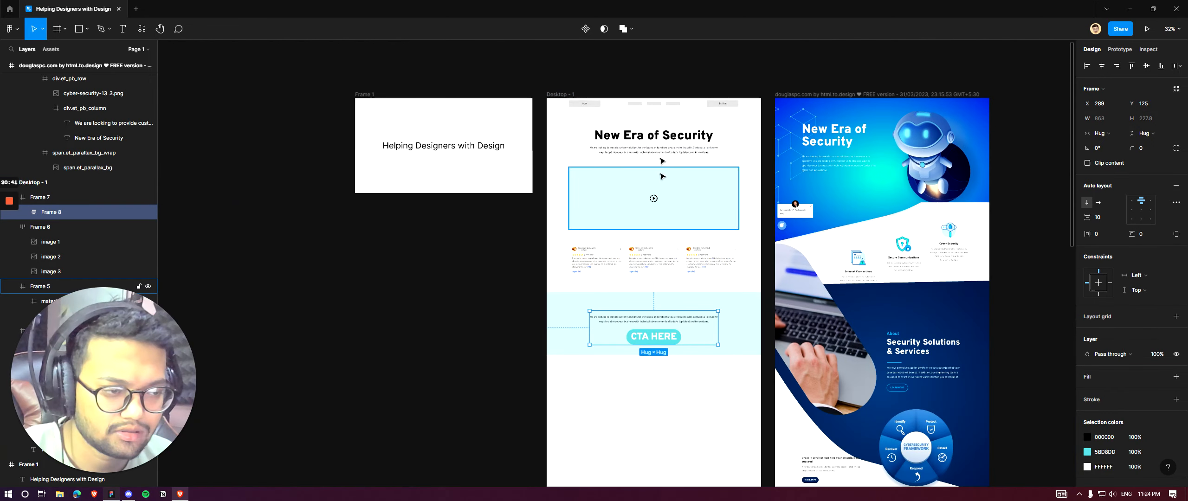
pyautogui.keyDown('ctrl'); pyautogui.click(655, 136); pyautogui.keyUp('ctrl')
pyautogui.scroll(6, 648, 294)
pyautogui.scroll(4, 645, 294)
pyautogui.hotkey('ctrl', 'v')
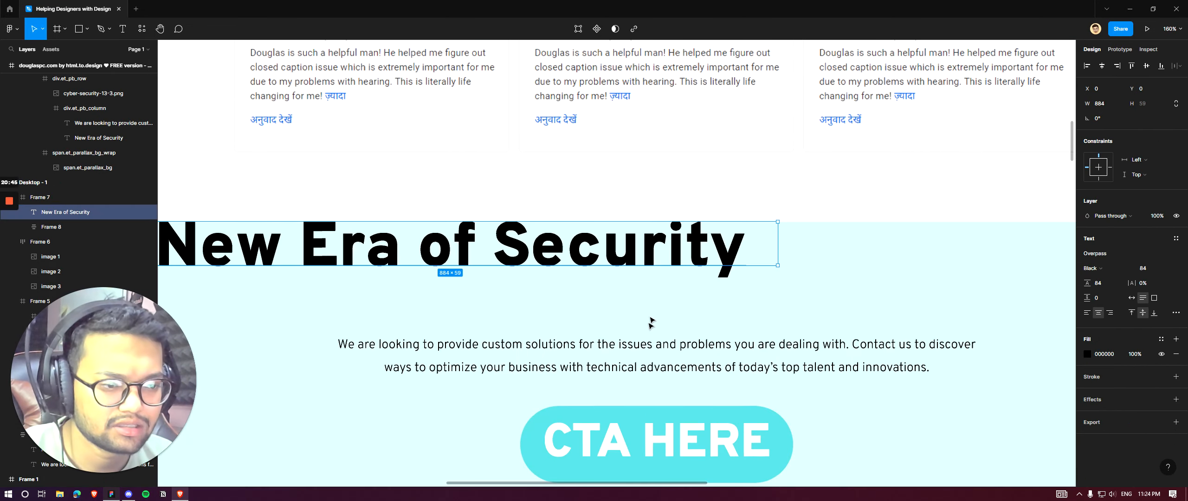
pyautogui.press('Return')
pyautogui.write('Letz')
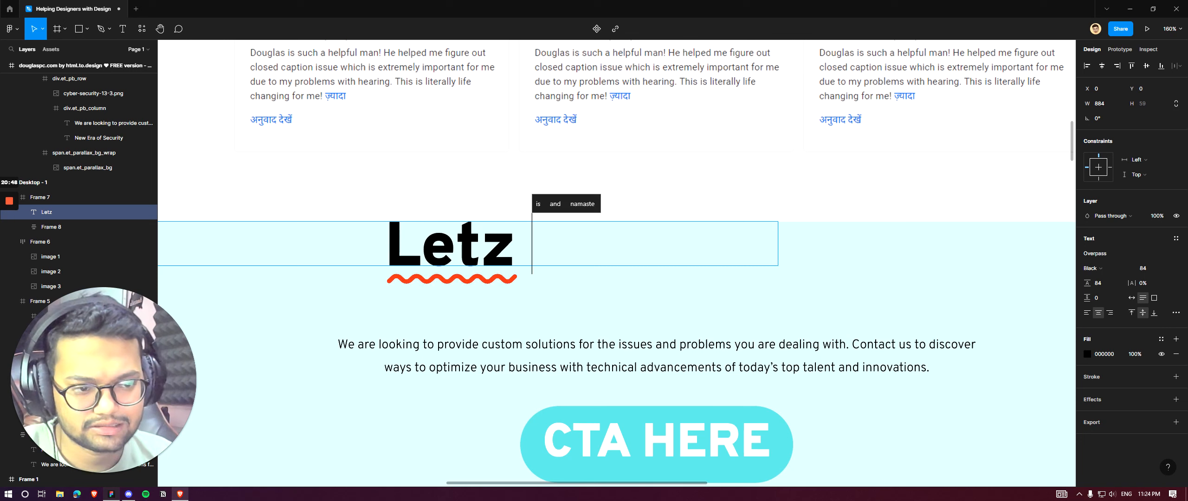
pyautogui.press('BackSpace')
pyautogui.write('s get started')
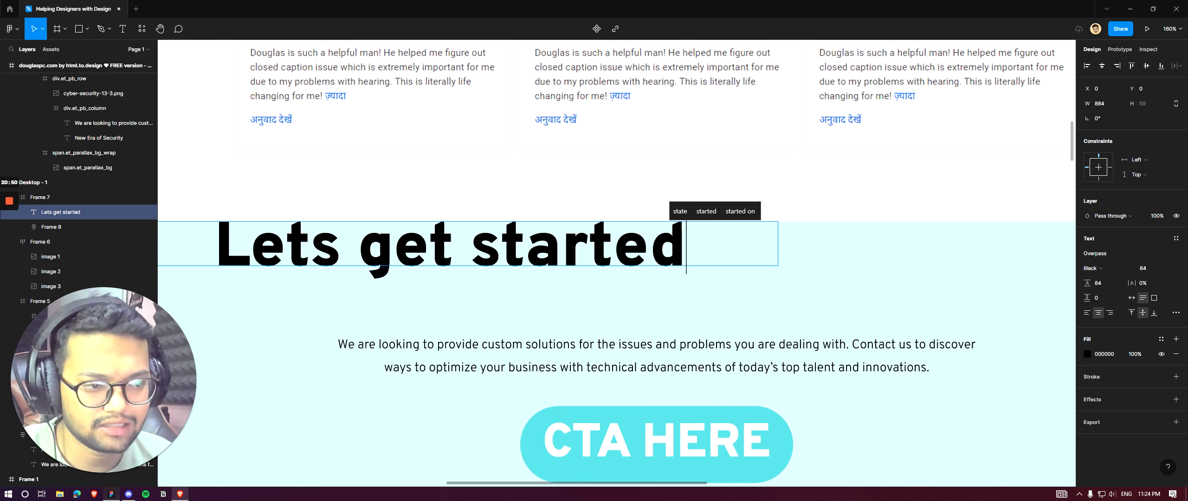
pyautogui.press('Escape')
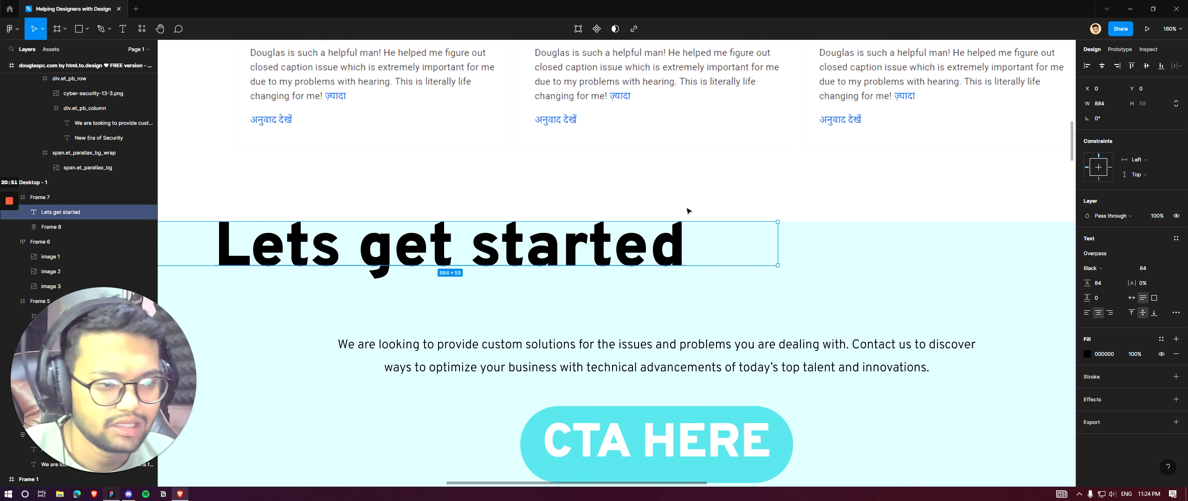
# Step: Scale the "Lets get started" heading to 0.43x, about 273 × 25, and place it above the paragraph inside the auto layout
pyautogui.doubleClick(778, 246)
pyautogui.press('k')
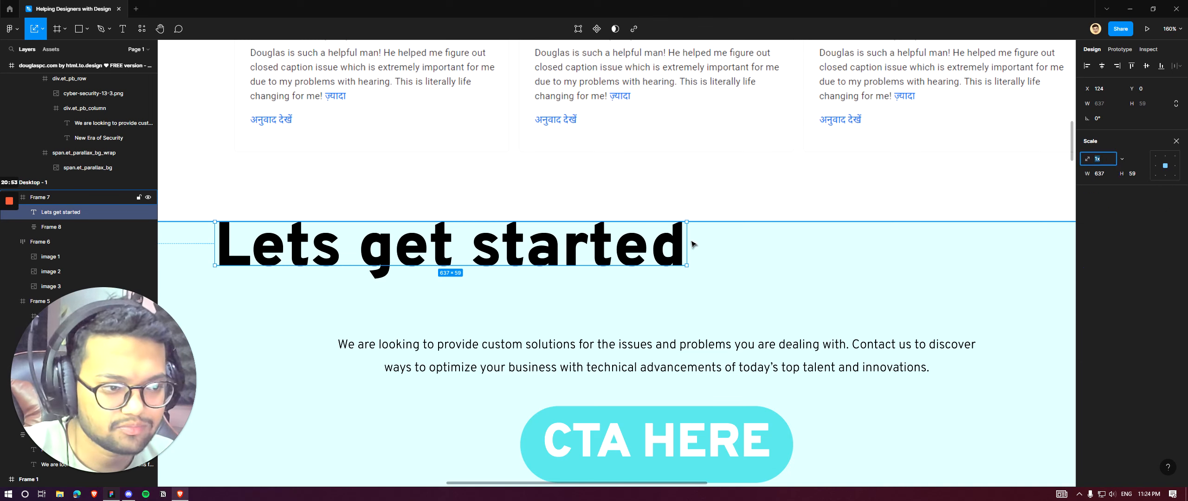
pyautogui.moveTo(686, 221); pyautogui.dragTo(705, 335)
pyautogui.scroll(-3, 685, 245)
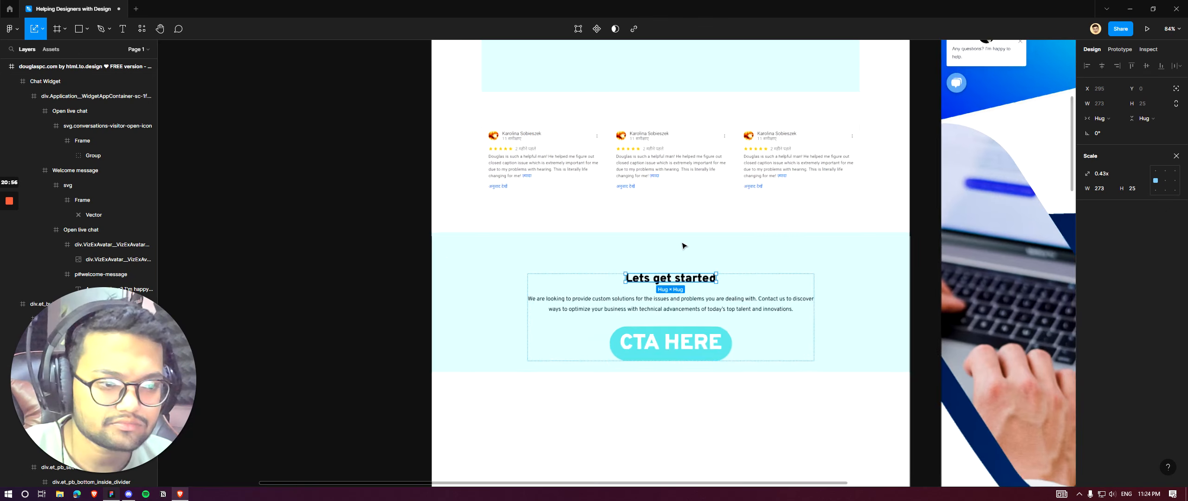
pyautogui.keyDown('ctrl'); pyautogui.scroll(-2, 683, 245); pyautogui.keyUp('ctrl')
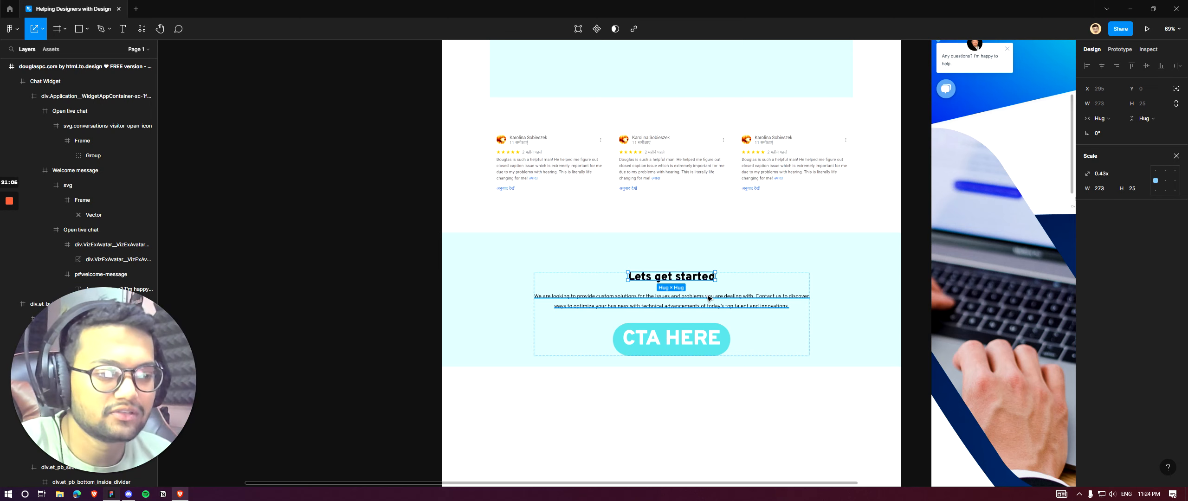
# Step: Move the auto layout with the heading, paragraph and button up to Y 80 within the cyan section
pyautogui.click(776, 289)
pyautogui.moveTo(766, 301)
pyautogui.mouseDown()
pyautogui.moveTo(768, 284)
pyautogui.moveTo(773, 292)
pyautogui.mouseUp()
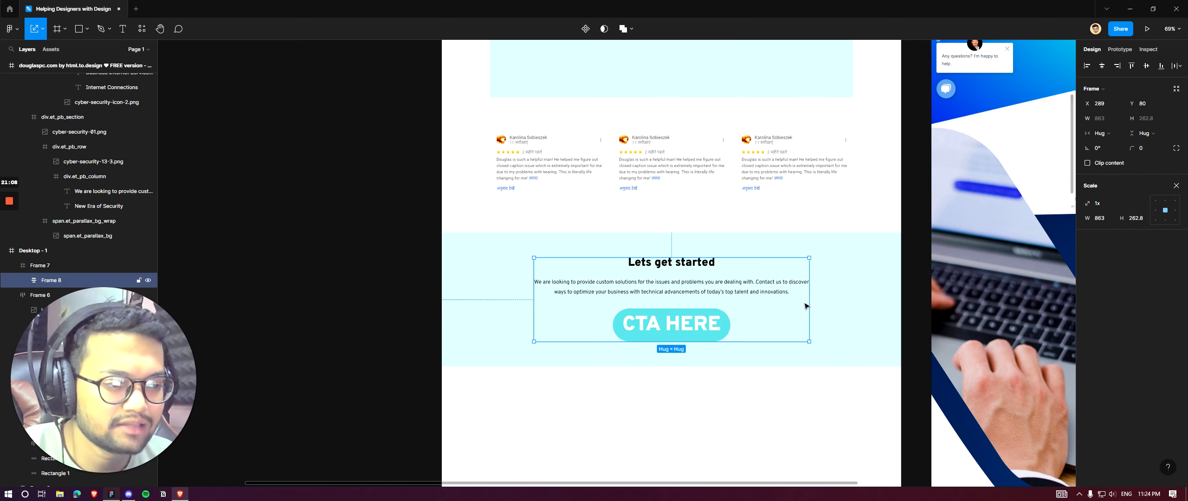
pyautogui.click(921, 238)
# Step: Scale the Desktop - 1 frame by 1.4x, to a height of 3680
pyautogui.scroll(-8, 513, 285)
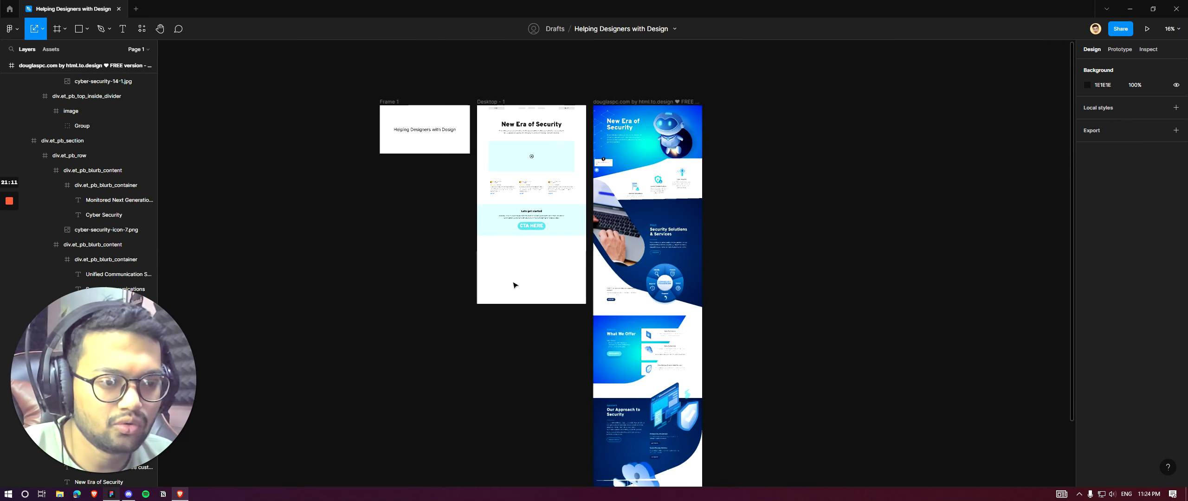
pyautogui.click(514, 285)
pyautogui.moveTo(526, 366); pyautogui.dragTo(521, 384)
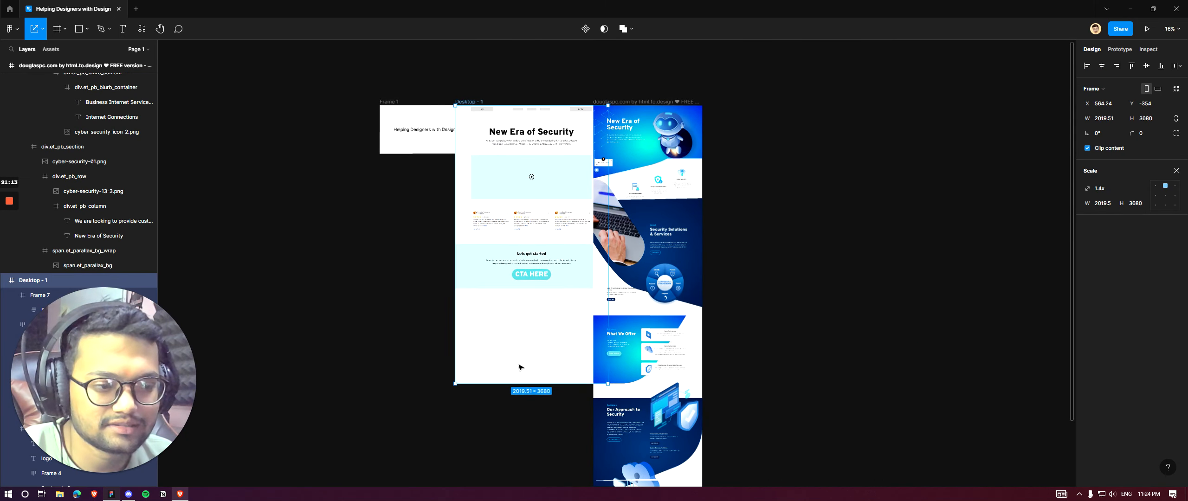
# Step: Undo the last scale and extend the bottom edge of the Desktop - 1 frame to a height of about 3649
pyautogui.hotkey('ctrl', 'z')
pyautogui.press('v')
pyautogui.moveTo(529, 302); pyautogui.dragTo(529, 379)
# Step: Copy the Cyber Security, Secure Communications and Internet Connections cards from the reference page into Desktop - 1, below the cyan section
pyautogui.scroll(10, 657, 166)
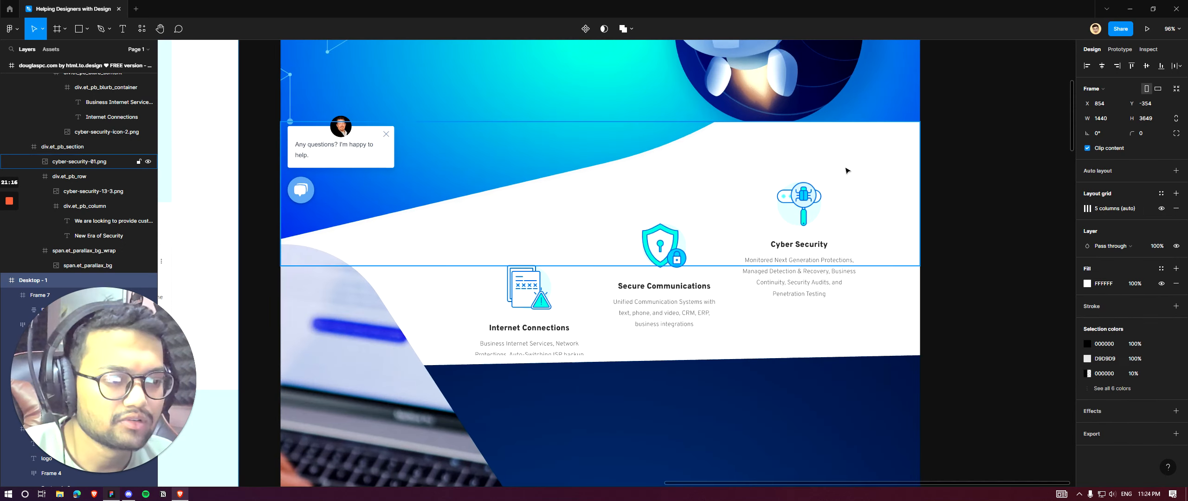
pyautogui.click(833, 188)
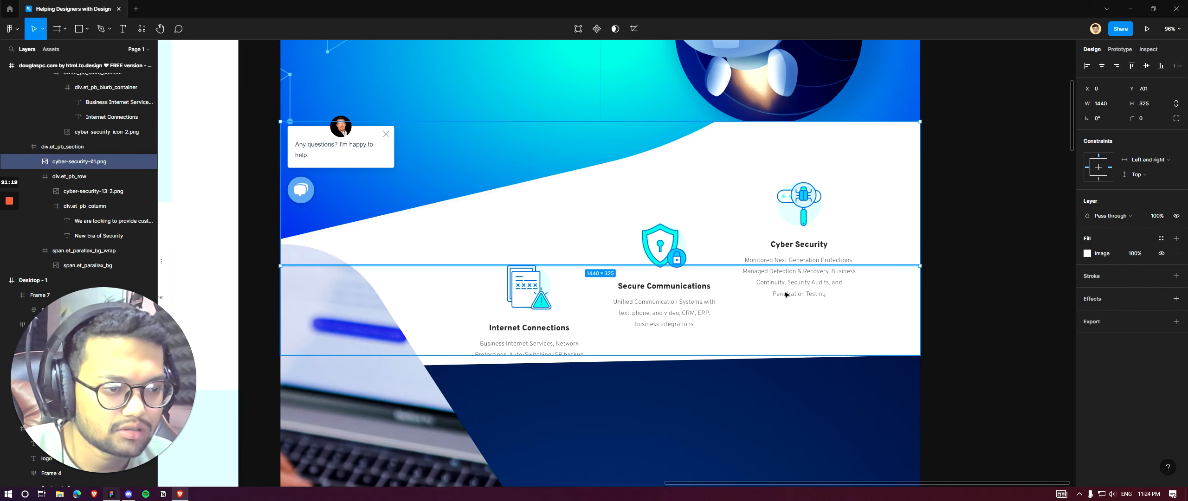
pyautogui.keyDown('ctrl'); pyautogui.click(810, 294); pyautogui.keyUp('ctrl')
pyautogui.click(840, 221)
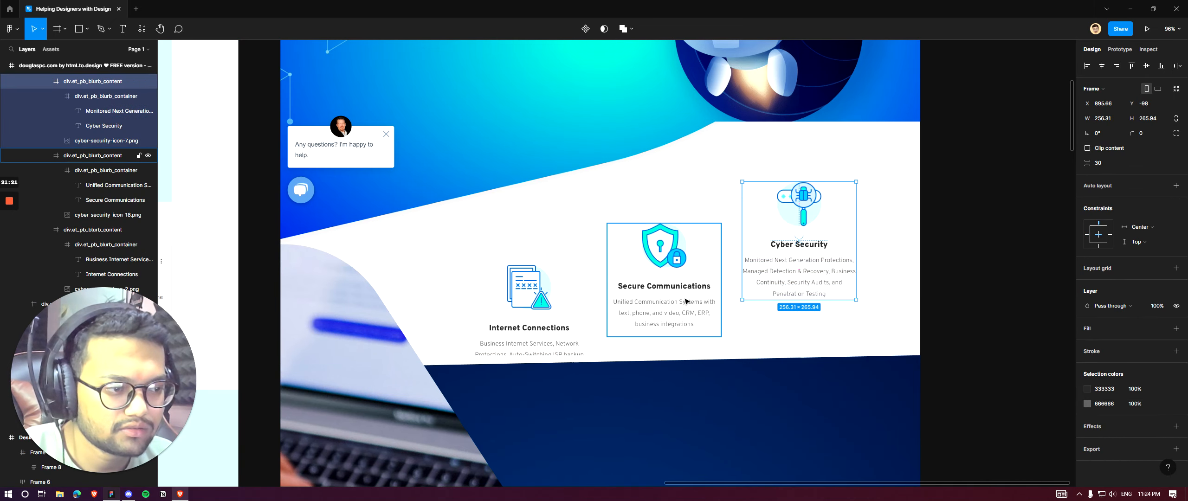
pyautogui.keyDown('shift'); pyautogui.click(684, 300); pyautogui.keyUp('shift')
pyautogui.keyDown('shift'); pyautogui.click(516, 330); pyautogui.keyUp('shift')
pyautogui.scroll(-5, 846, 172)
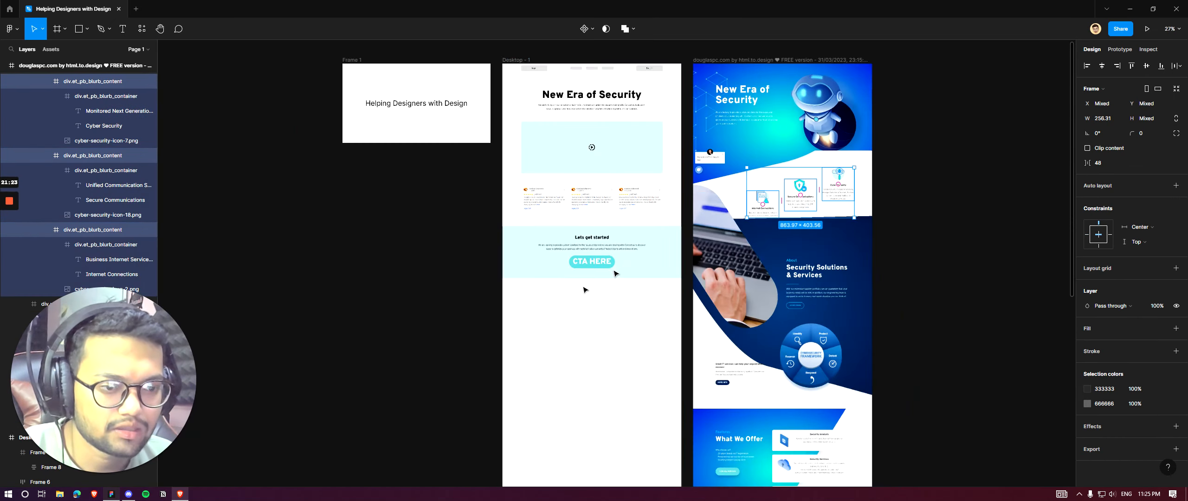
pyautogui.click(575, 331)
pyautogui.scroll(3, 583, 348)
pyautogui.scroll(-4, 589, 330)
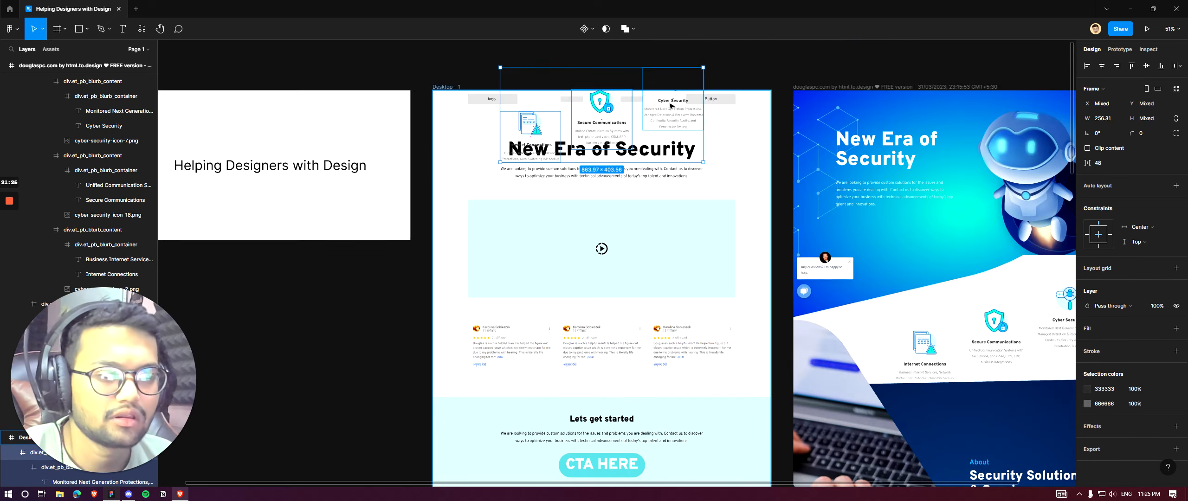
pyautogui.hotkey('ctrl', 'v')
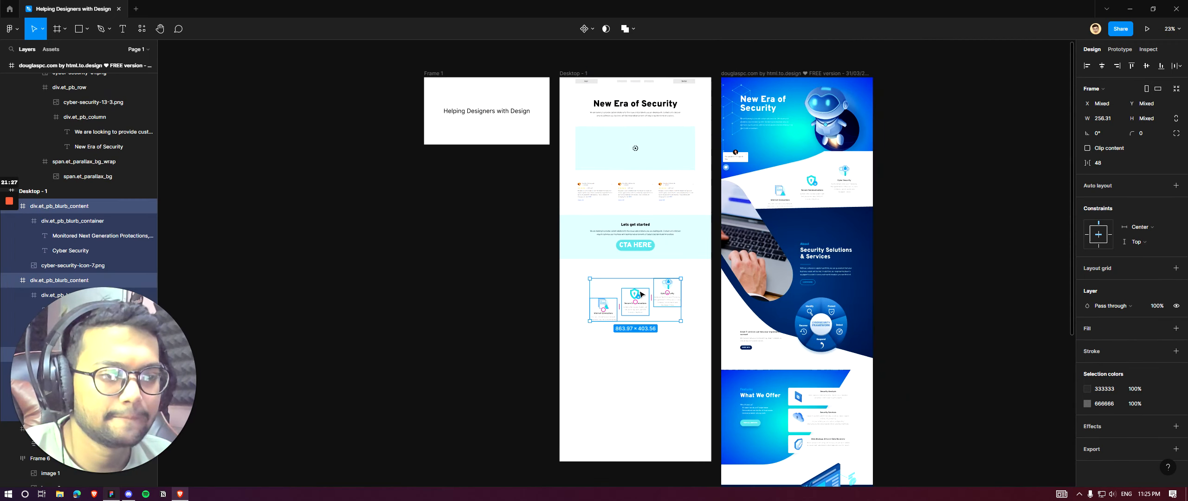
# Step: Wrap the three service cards in a horizontal auto layout and centre it in the frame below the cyan section
pyautogui.scroll(5, 645, 302)
pyautogui.hotkey('shift', 'a')
pyautogui.scroll(2, 648, 304)
pyautogui.moveTo(649, 303)
pyautogui.mouseDown()
pyautogui.moveTo(647, 263)
pyautogui.moveTo(656, 315)
pyautogui.mouseUp()
pyautogui.scroll(-3, 675, 207)
# Step: Duplicate the "Lets get started" heading and paragraph above the service cards and change the copied heading to "Our services"
pyautogui.keyDown('ctrl'); pyautogui.click(675, 121); pyautogui.keyUp('ctrl')
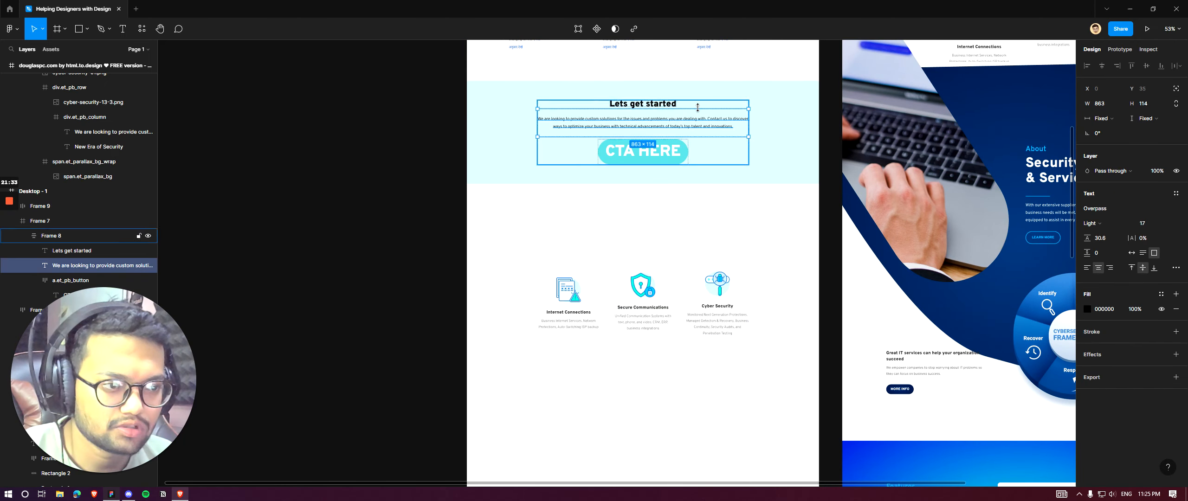
pyautogui.keyDown('shift'); pyautogui.click(697, 107); pyautogui.keyUp('shift')
pyautogui.hotkey('ctrl', 'd')
pyautogui.moveTo(684, 151); pyautogui.dragTo(678, 236)
pyautogui.scroll(5, 662, 239)
pyautogui.click(637, 206)
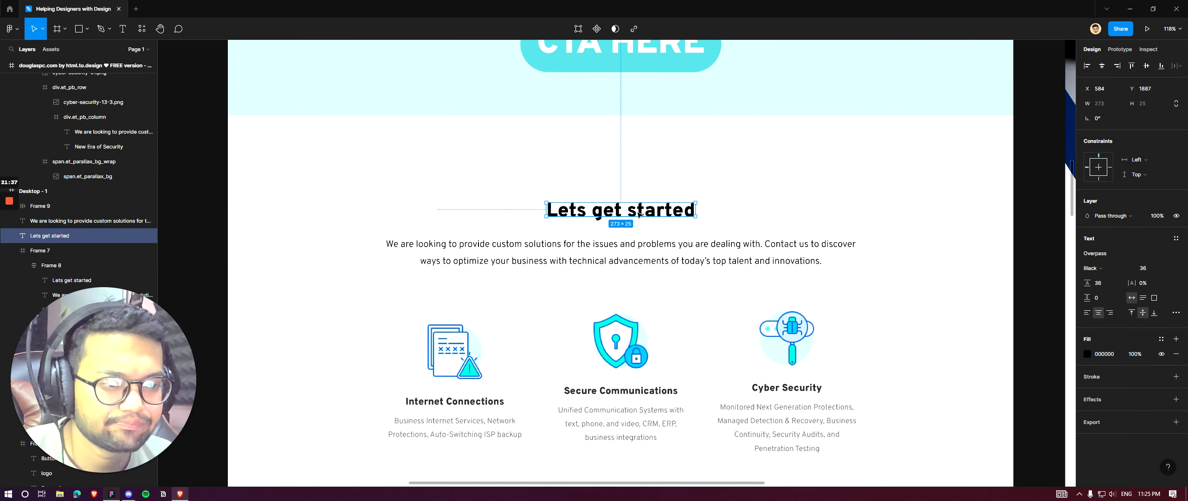
pyautogui.write('Our services')
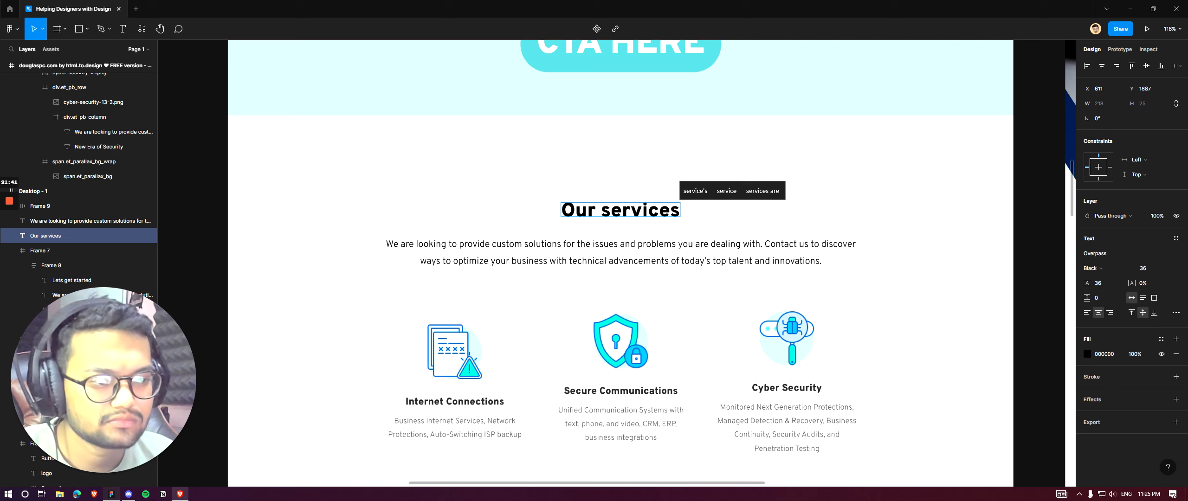
# Step: Combine the "Our services" heading and its paragraph into an auto layout
pyautogui.click(764, 244)
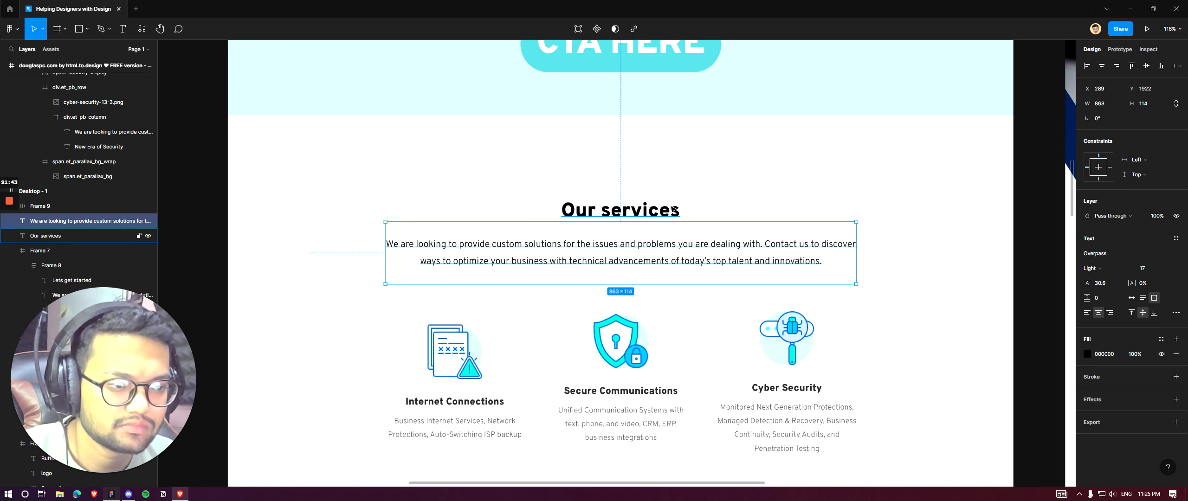
pyautogui.keyDown('shift'); pyautogui.click(674, 210); pyautogui.keyUp('shift')
pyautogui.hotkey('shift', 'a')
pyautogui.keyDown('shift'); pyautogui.click(662, 360); pyautogui.keyUp('shift')
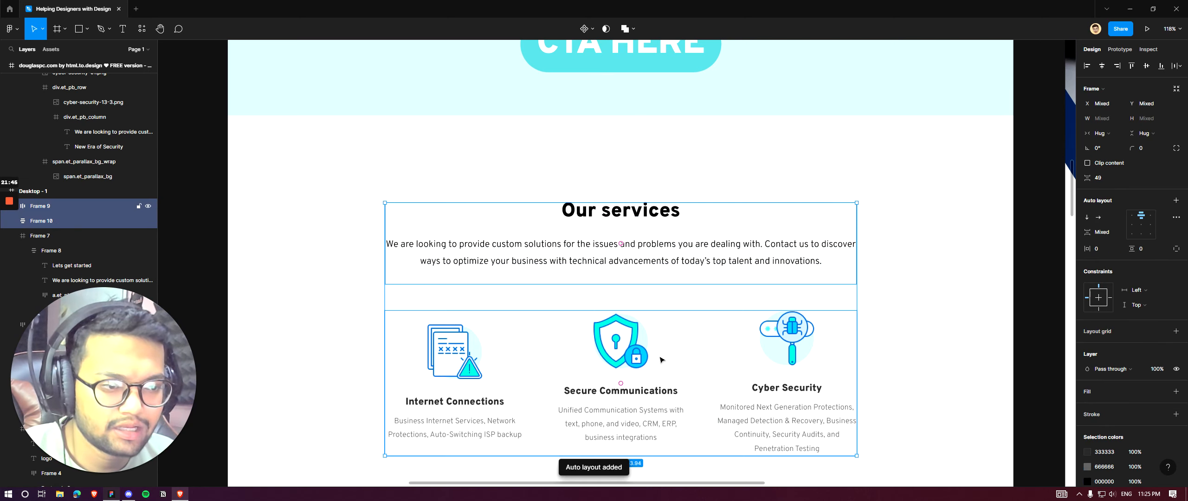
pyautogui.scroll(-5, 652, 278)
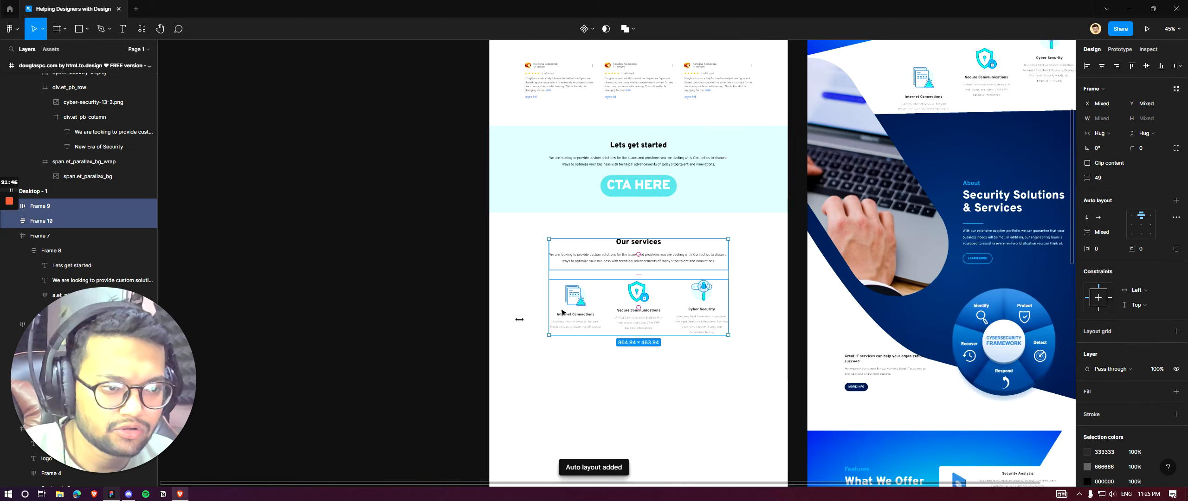
pyautogui.click(462, 291)
# Step: Review the lower sections of the reference page, from Security Solutions & Services to Contact Us, for content to carry over
pyautogui.scroll(-4, 665, 296)
pyautogui.scroll(2, 701, 280)
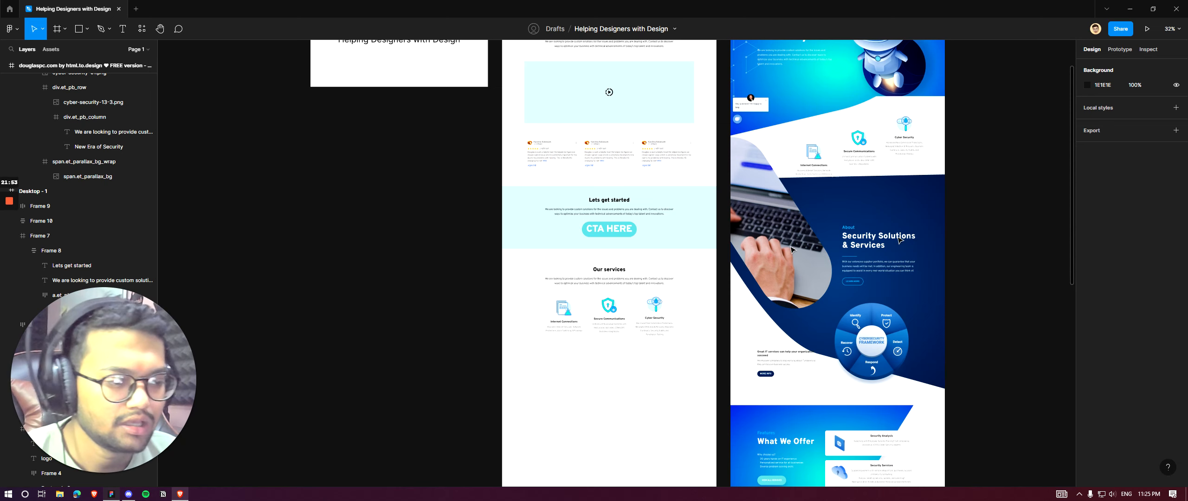
pyautogui.scroll(-5, 793, 251)
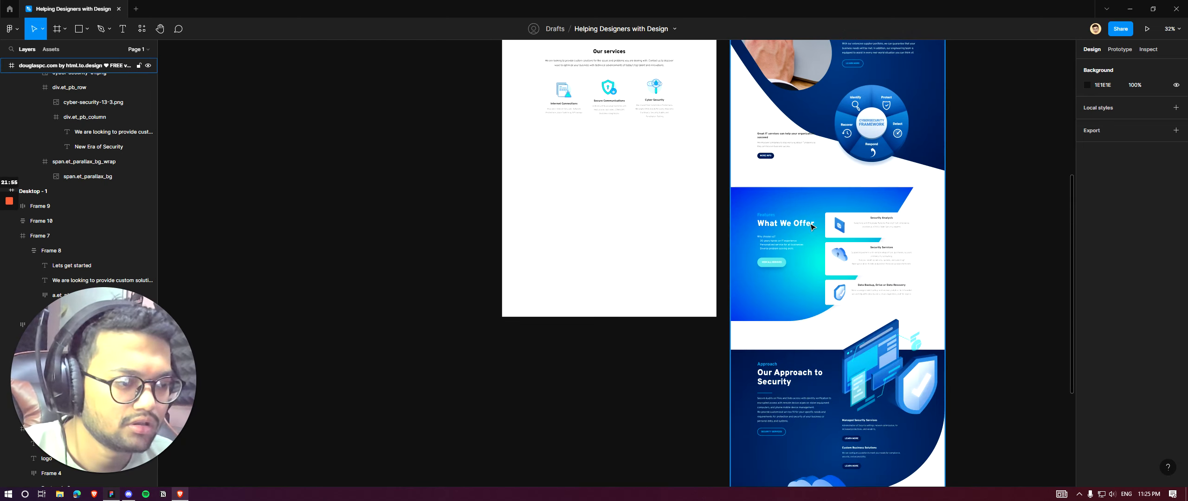
pyautogui.scroll(-5, 817, 223)
pyautogui.scroll(5, 836, 250)
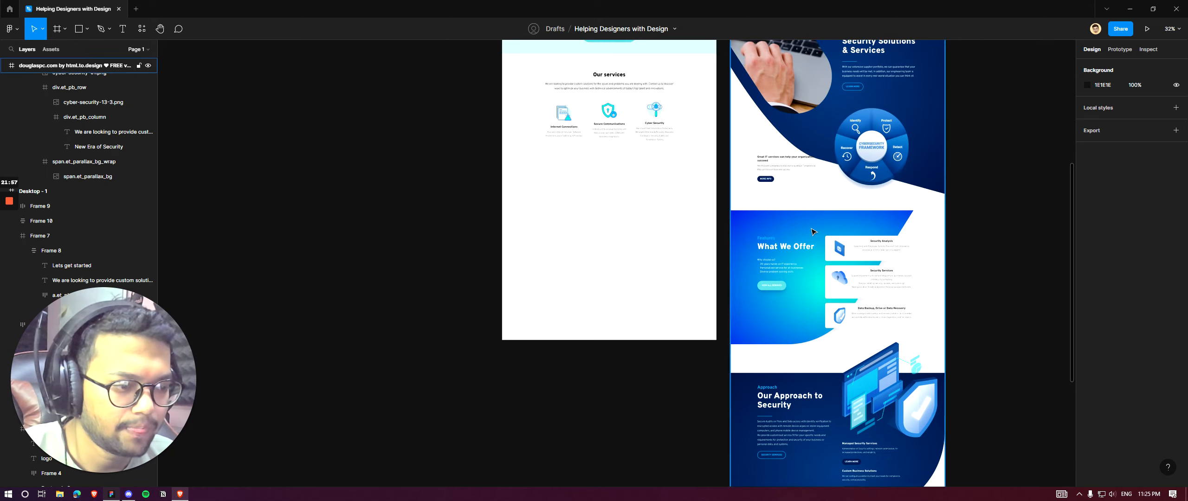
pyautogui.scroll(-2, 900, 367)
pyautogui.scroll(3, 908, 377)
pyautogui.scroll(-6, 784, 310)
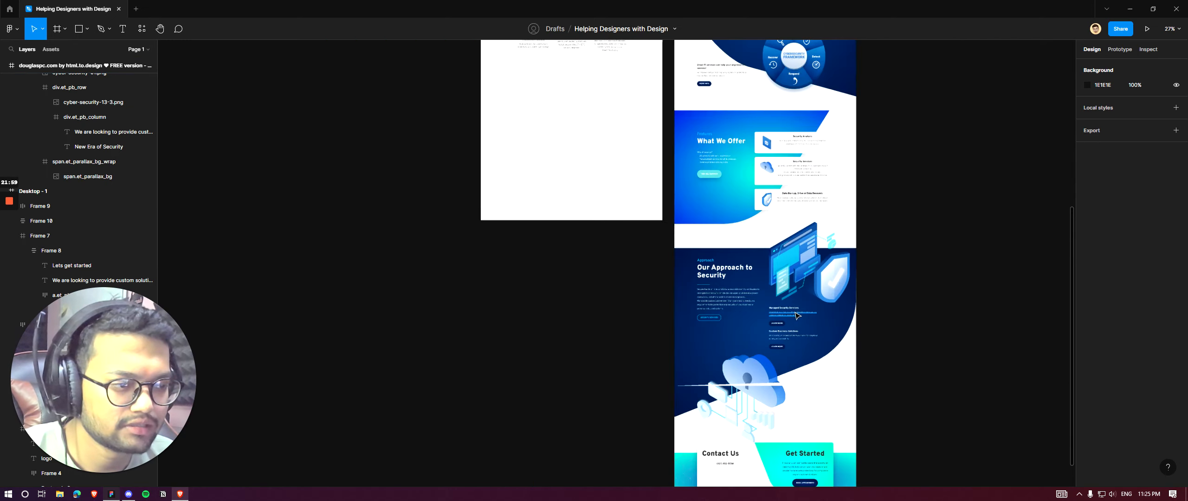
pyautogui.scroll(2, 687, 125)
pyautogui.scroll(2, 723, 178)
pyautogui.scroll(-3, 662, 153)
pyautogui.scroll(4, 760, 273)
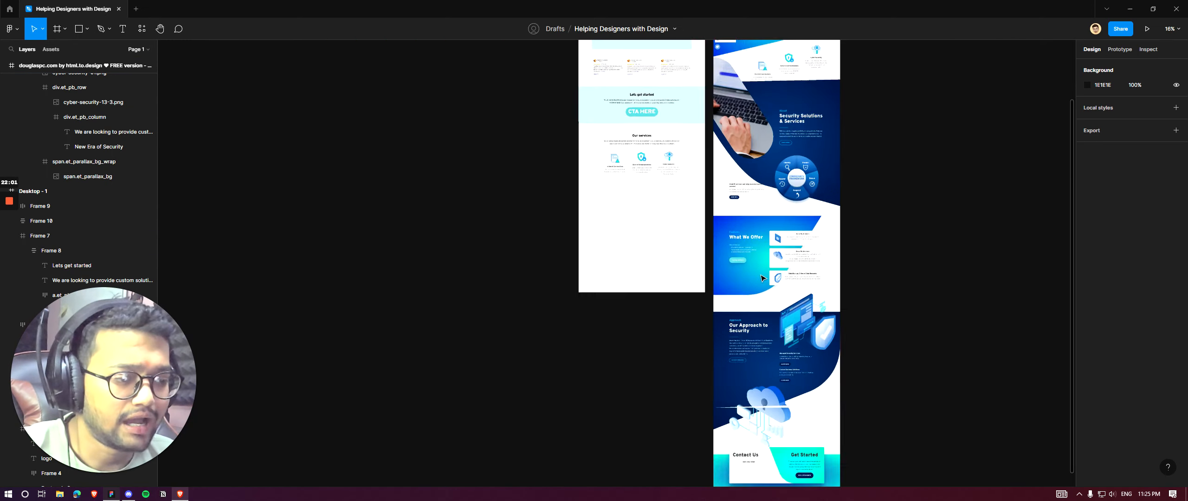
# Step: Extend the bottom edge of the Desktop - 1 frame to a height of about 4844
pyautogui.click(620, 304)
pyautogui.moveTo(620, 301); pyautogui.dragTo(616, 445)
pyautogui.scroll(4, 586, 119)
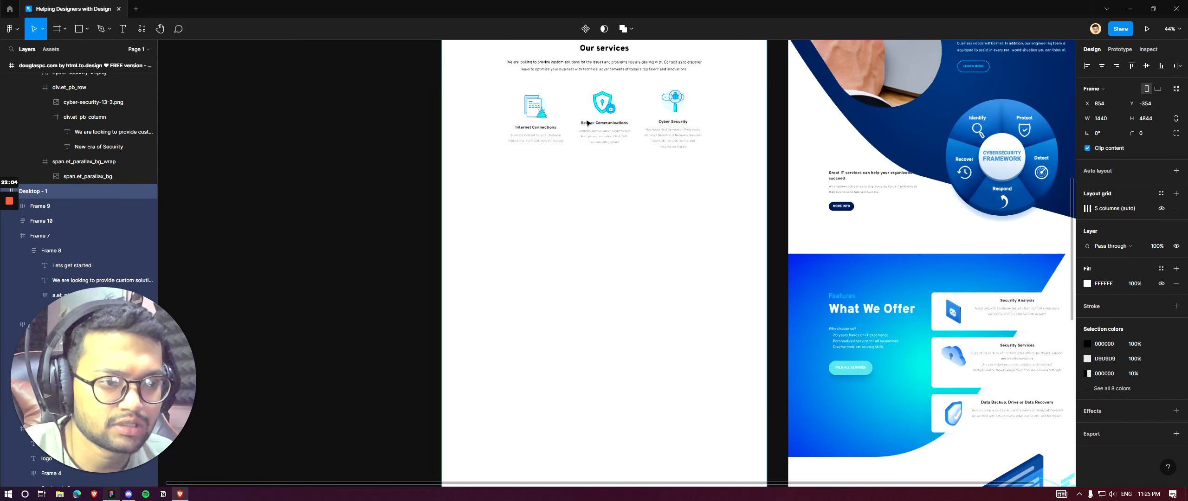
pyautogui.click(79, 29)
pyautogui.scroll(5, 570, 195)
pyautogui.scroll(-5, 580, 190)
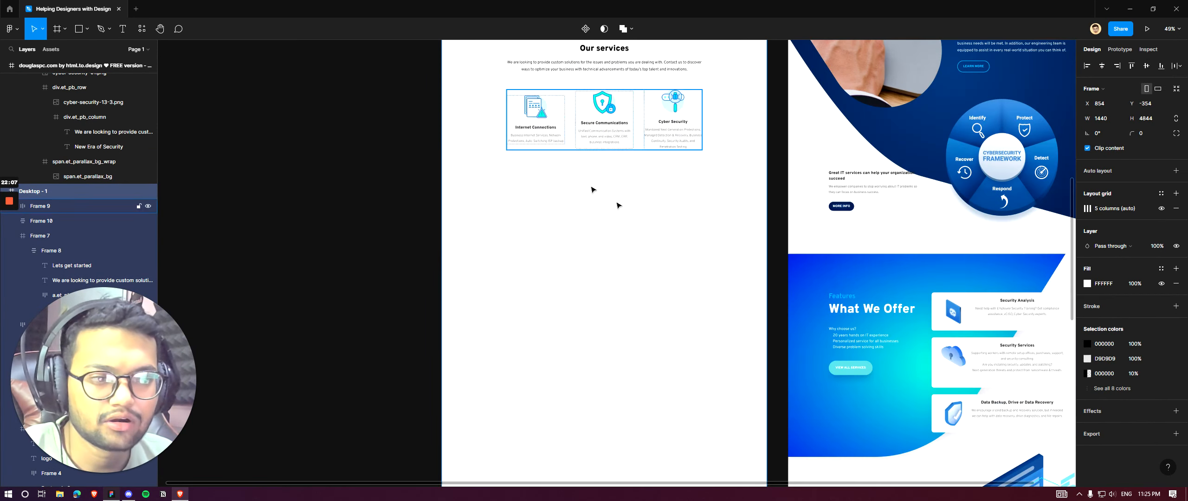
pyautogui.click(92, 37)
pyautogui.press('v')
# Step: Copy the "Lets get started" heading and its paragraph from the cyan section into the empty area below the service cards
pyautogui.scroll(5, 603, 167)
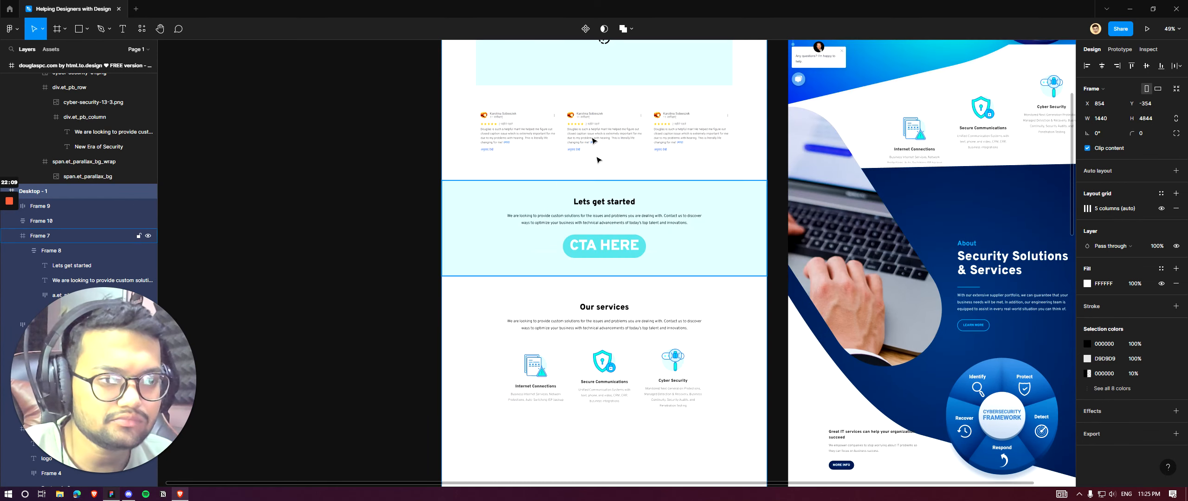
pyautogui.click(616, 221)
pyautogui.scroll(-3, 617, 221)
pyautogui.scroll(3, 638, 116)
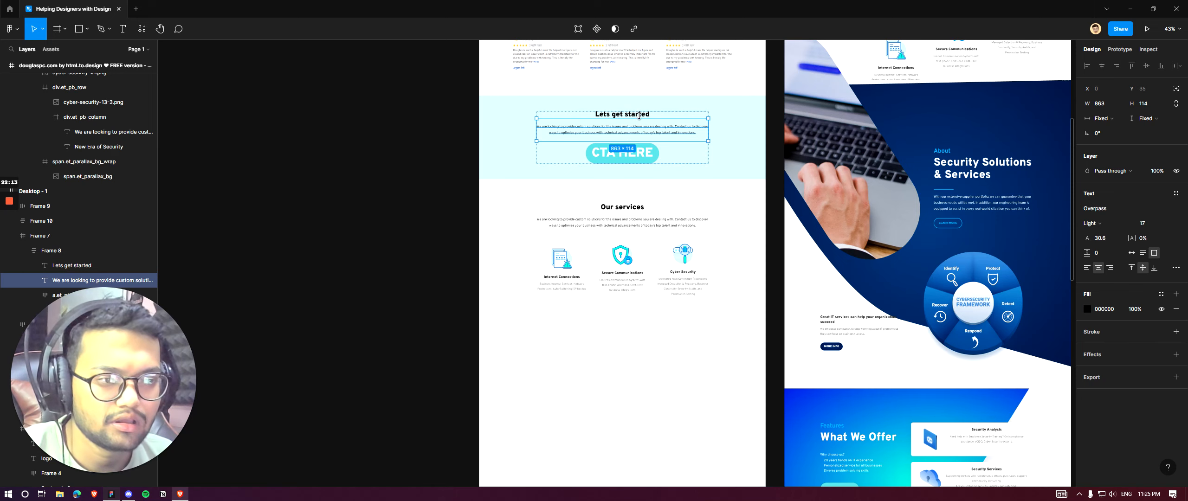
pyautogui.keyDown('shift'); pyautogui.click(640, 115); pyautogui.keyUp('shift')
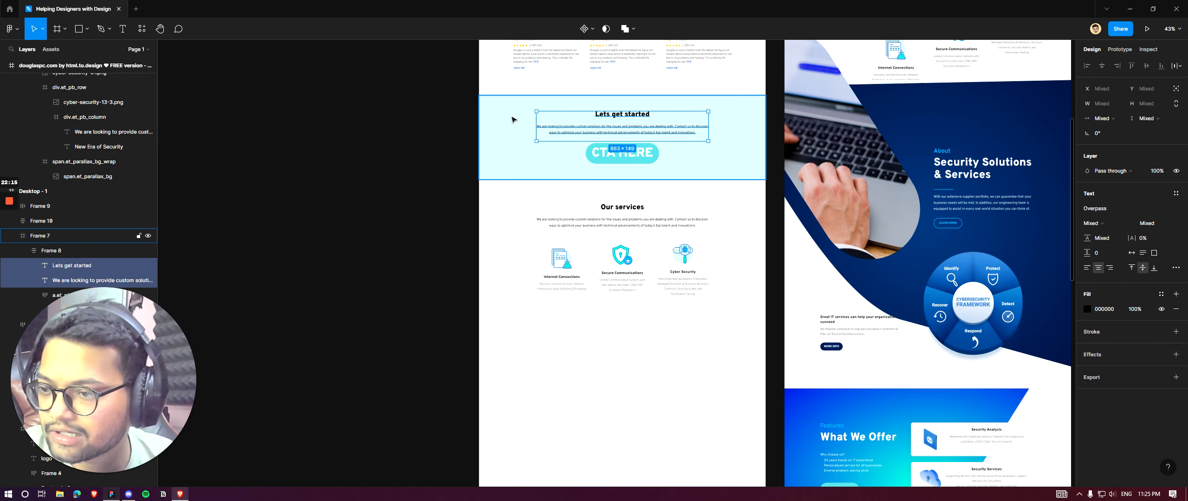
pyautogui.click(563, 351)
pyautogui.scroll(3, 544, 363)
pyautogui.scroll(-2, 543, 346)
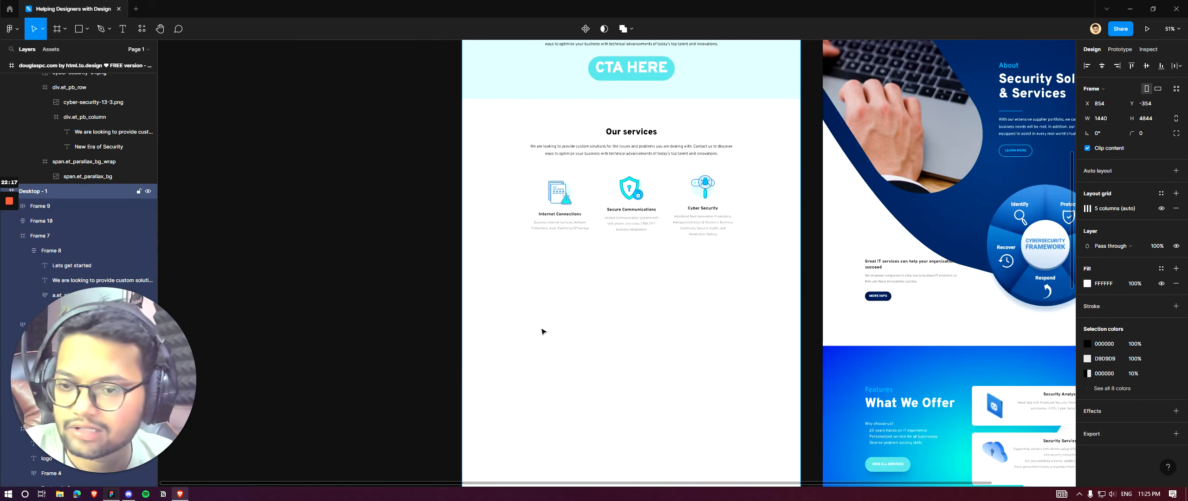
pyautogui.scroll(1, 544, 331)
pyautogui.hotkey('ctrl', 'v')
pyautogui.moveTo(588, 272); pyautogui.dragTo(592, 336)
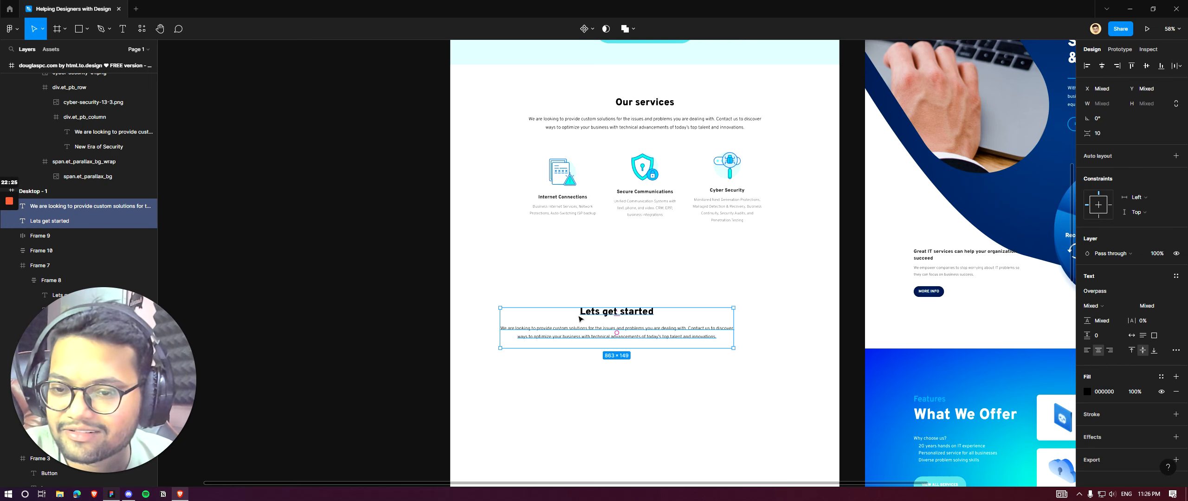
# Step: Repeat the copied paragraph's text twice more within the same text box, separated by blank lines
pyautogui.doubleClick(578, 321)
pyautogui.hotkey('ctrl', 'c')
pyautogui.scroll(4, 578, 321)
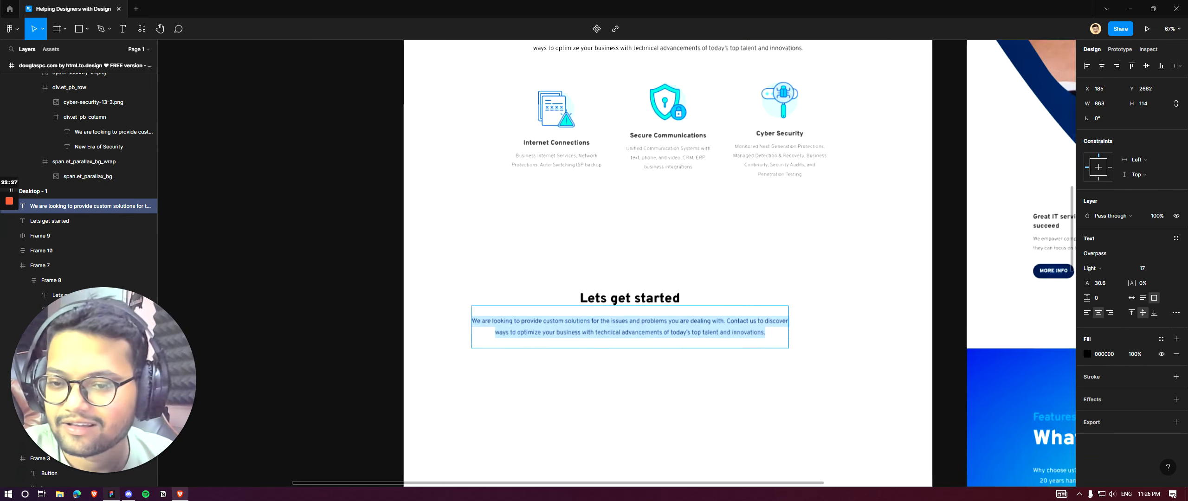
pyautogui.press('Right')
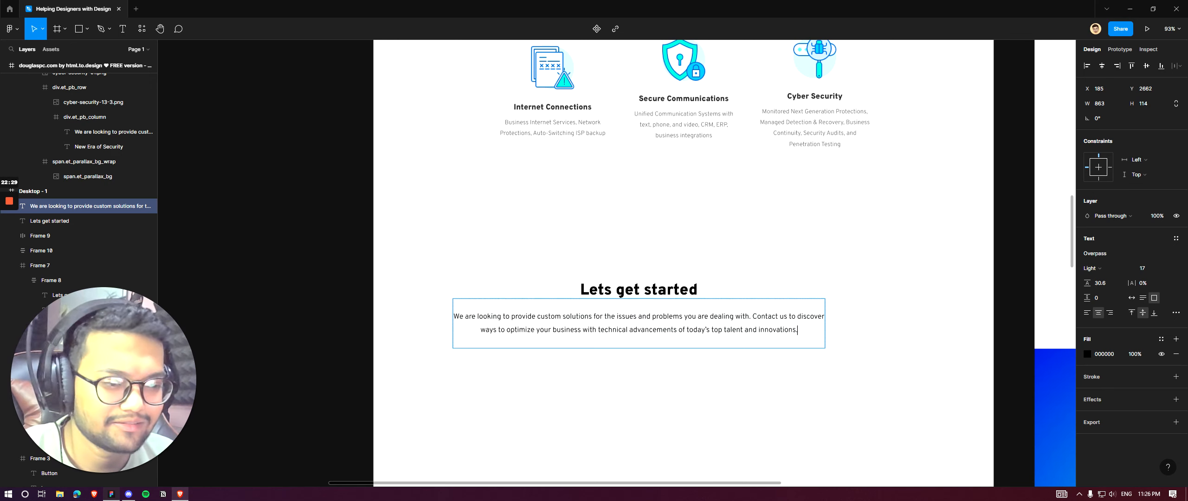
pyautogui.press('Return')
pyautogui.press('Return')
pyautogui.hotkey('ctrl', 'v')
pyautogui.press('Return')
pyautogui.press('Return')
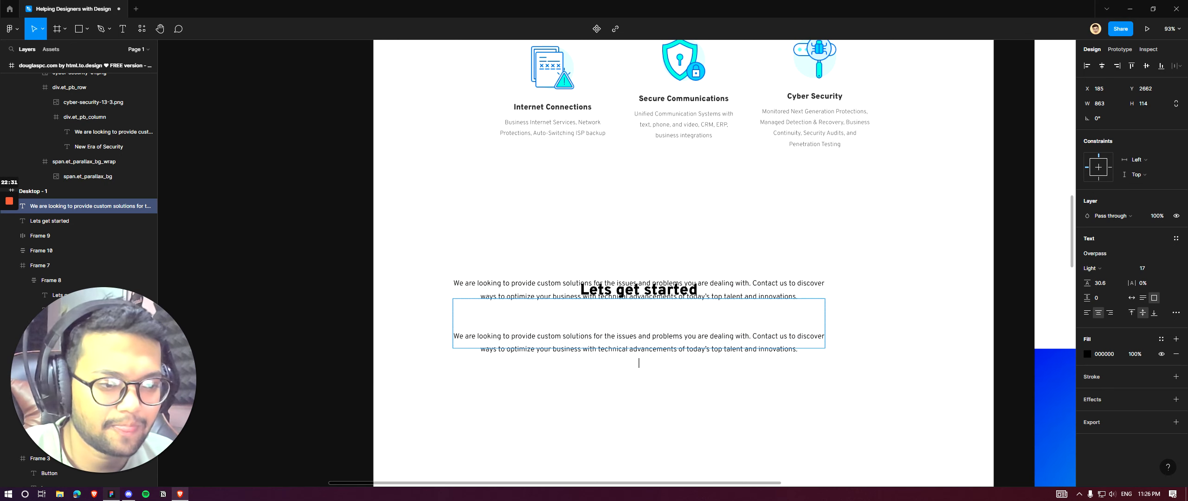
pyautogui.hotkey('ctrl', 'v')
# Step: Align the three-paragraph text to the left and top, and resize its box to about 485 × 290
pyautogui.hotkey('ctrl', 'a')
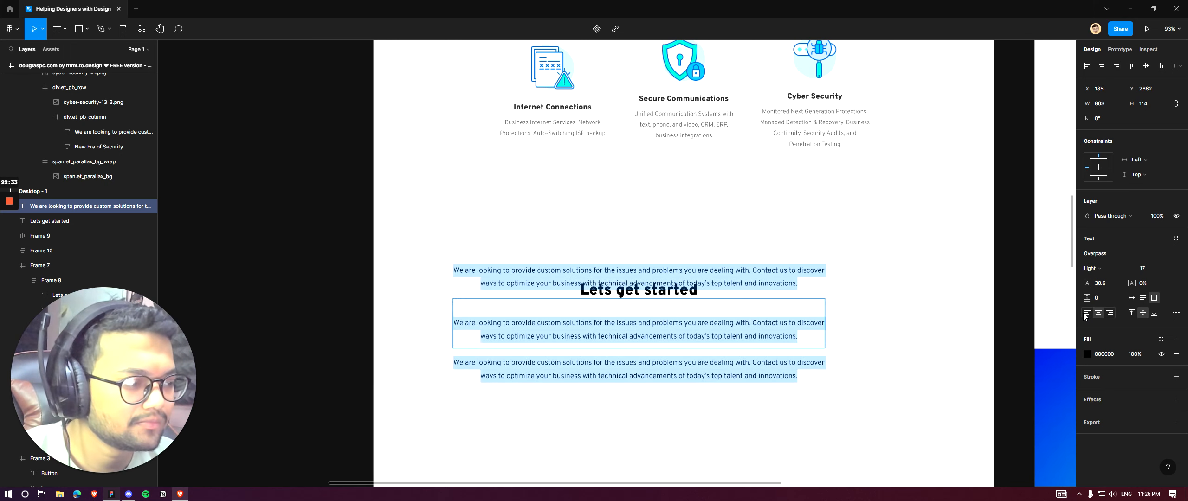
pyautogui.click(1087, 312)
pyautogui.click(1132, 312)
pyautogui.press('Escape')
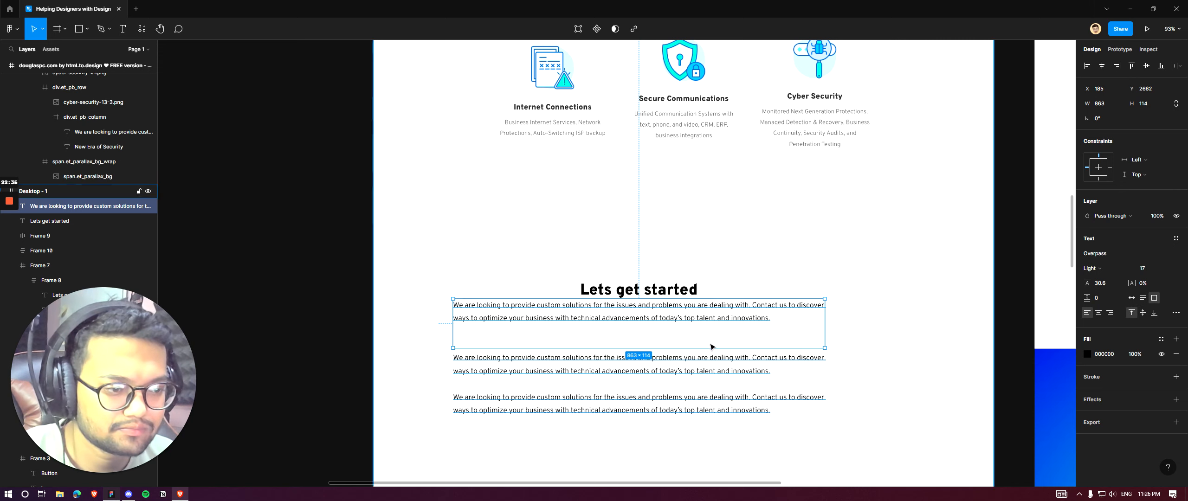
pyautogui.moveTo(703, 391); pyautogui.dragTo(683, 425)
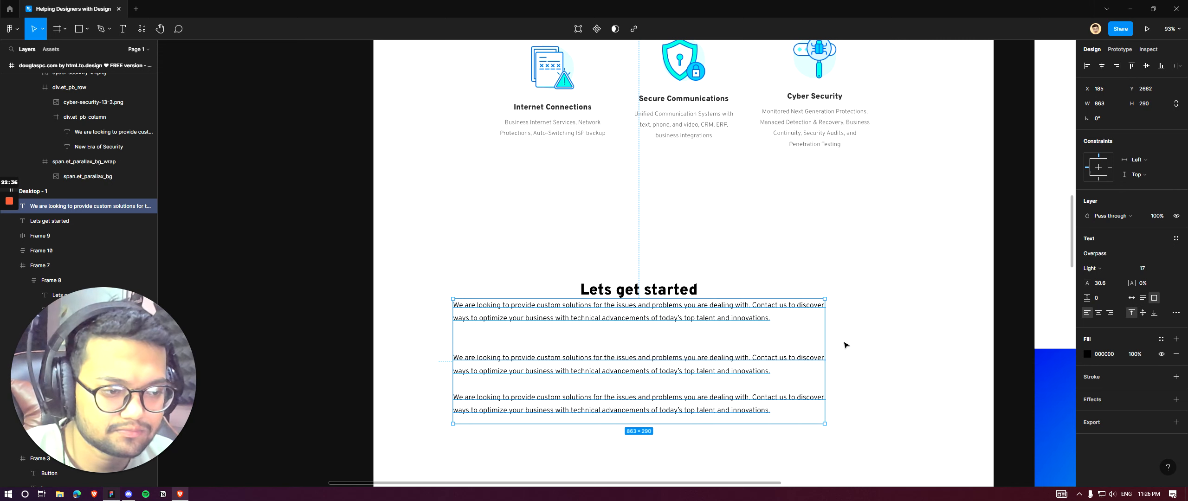
pyautogui.moveTo(826, 343); pyautogui.dragTo(662, 326)
# Step: Move the lower "Lets get started" heading to the left edge of the paragraphs and wrap both in a vertical auto layout
pyautogui.moveTo(680, 290); pyautogui.dragTo(548, 281)
pyautogui.keyDown('shift'); pyautogui.click(560, 310); pyautogui.keyUp('shift')
pyautogui.hotkey('shift', 'a')
# Step: Change the heading above the left-aligned paragraphs to "Heading two"
pyautogui.scroll(2, 543, 281)
pyautogui.doubleClick(543, 282)
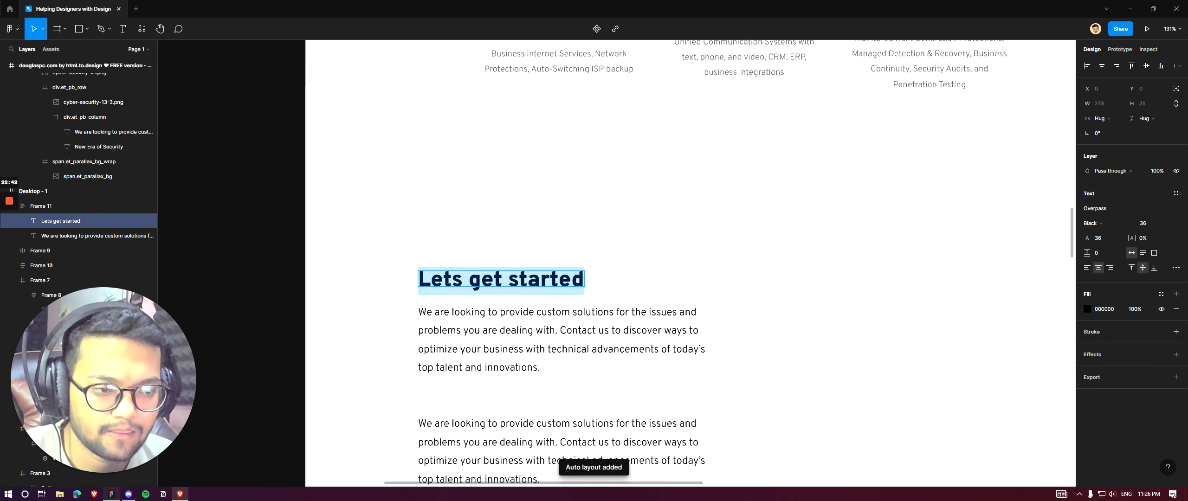
pyautogui.write('Heading')
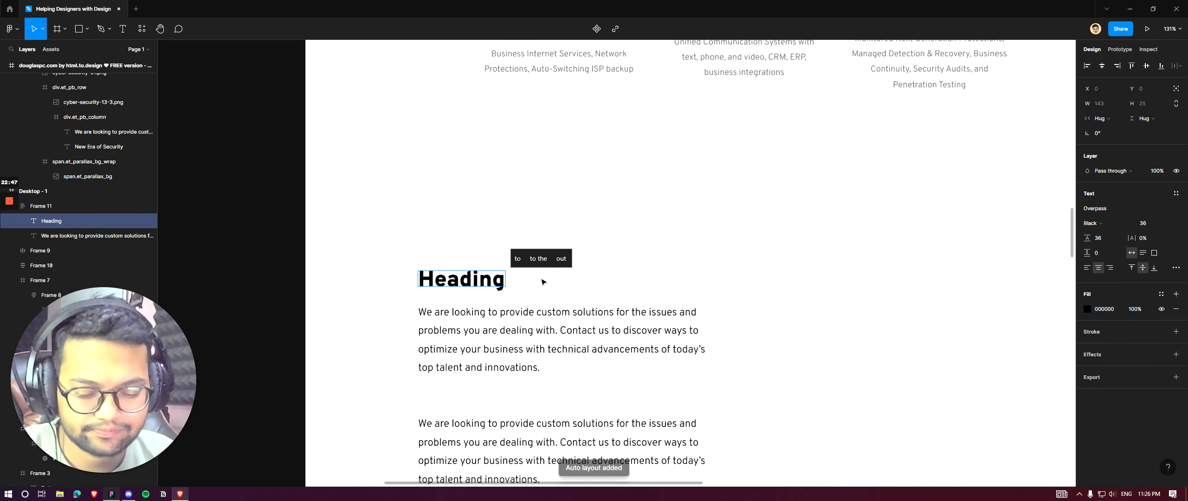
pyautogui.write(' two')
pyautogui.press('Escape')
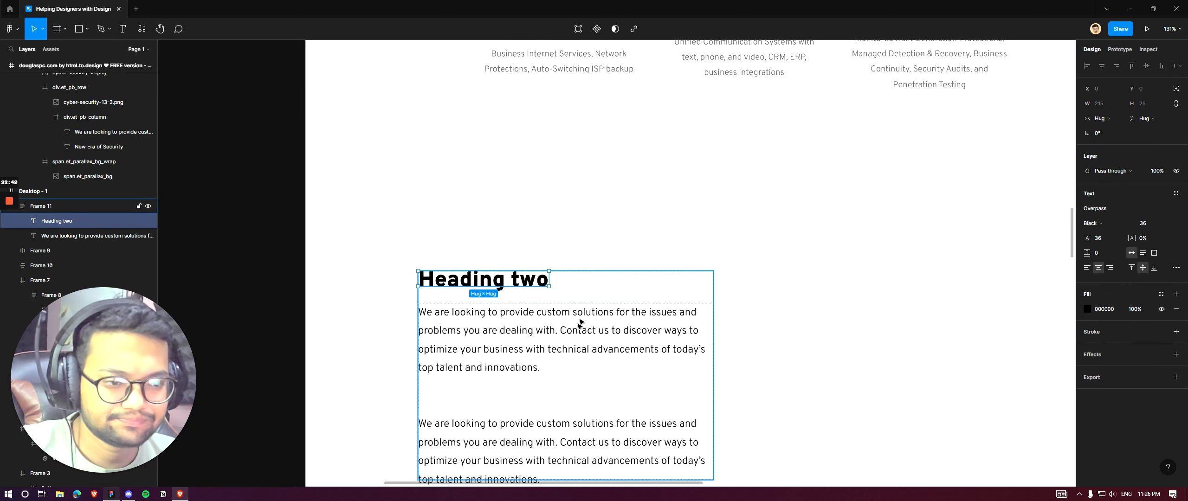
# Step: Lengthen the text box under "Heading two" to fit all three paragraphs, making the auto layout about 485 × 517
pyautogui.click(578, 325)
pyautogui.scroll(-6, 574, 279)
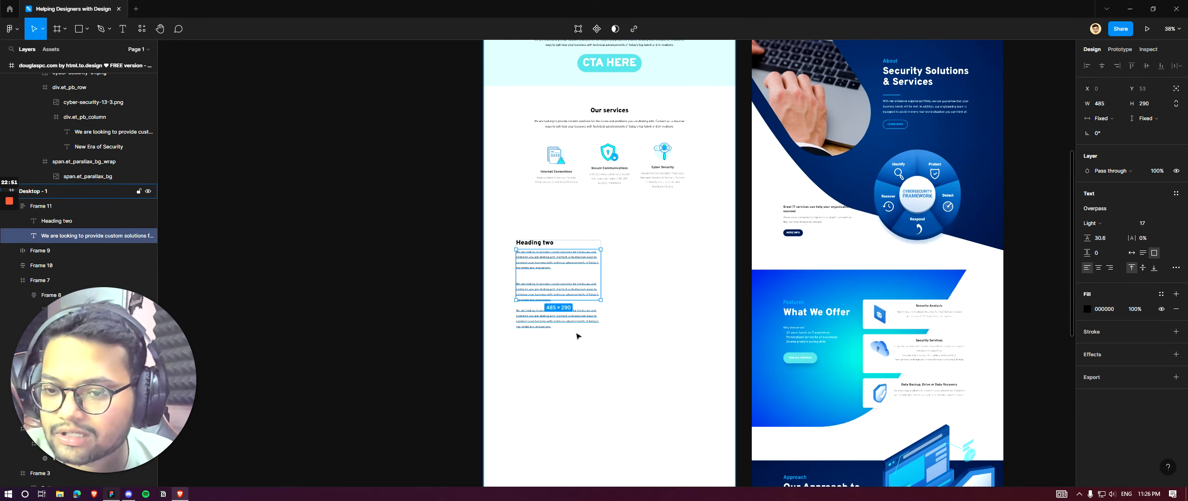
pyautogui.scroll(3, 571, 342)
pyautogui.moveTo(578, 265); pyautogui.dragTo(557, 308)
pyautogui.scroll(2, 552, 165)
pyautogui.click(603, 180)
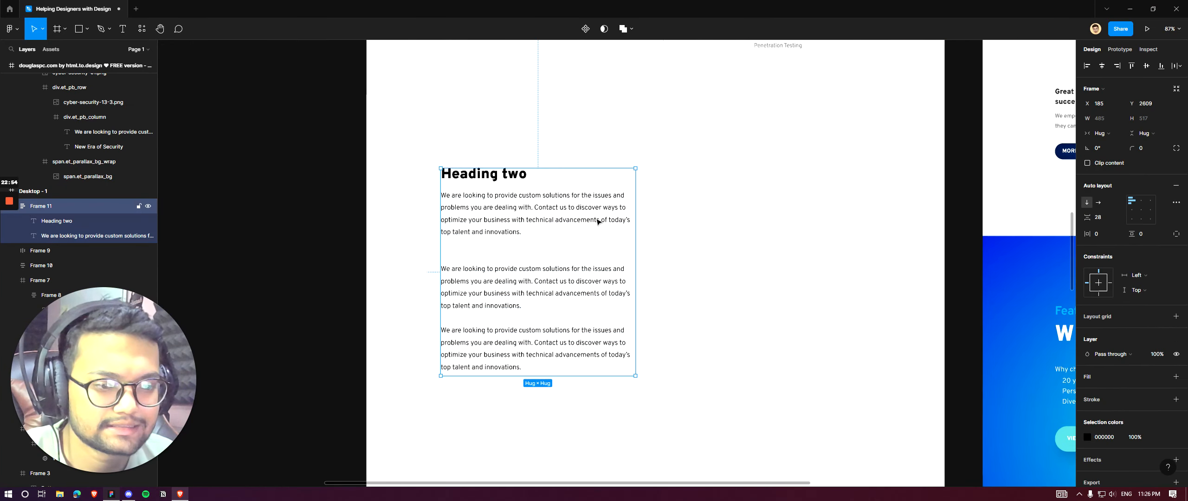
# Step: Draw a placeholder rectangle about 721 × 545 beside the "Heading two" text block and wrap both in a horizontal auto layout
pyautogui.scroll(-3, 594, 181)
pyautogui.click(332, 90)
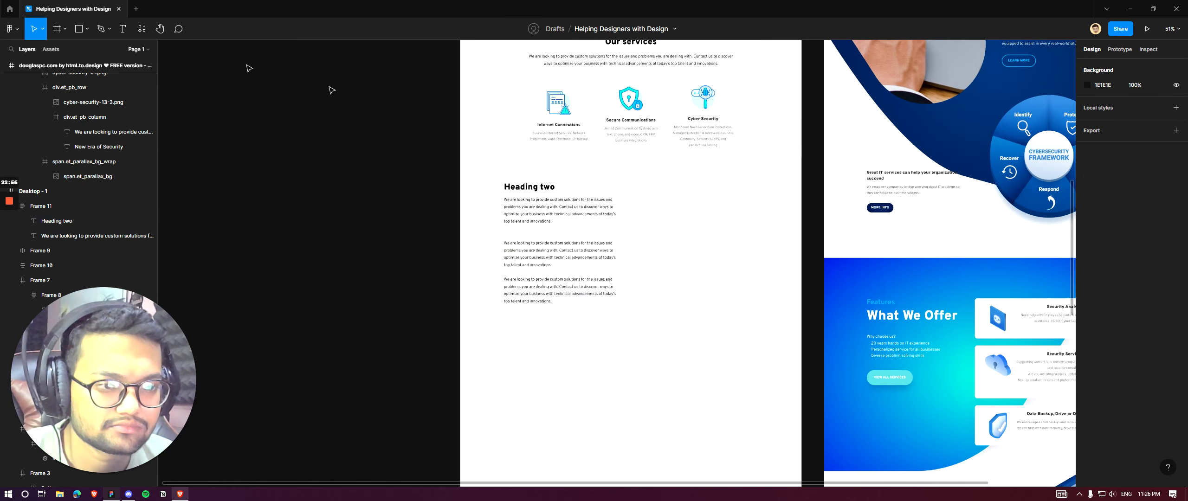
pyautogui.click(79, 29)
pyautogui.scroll(1, 663, 209)
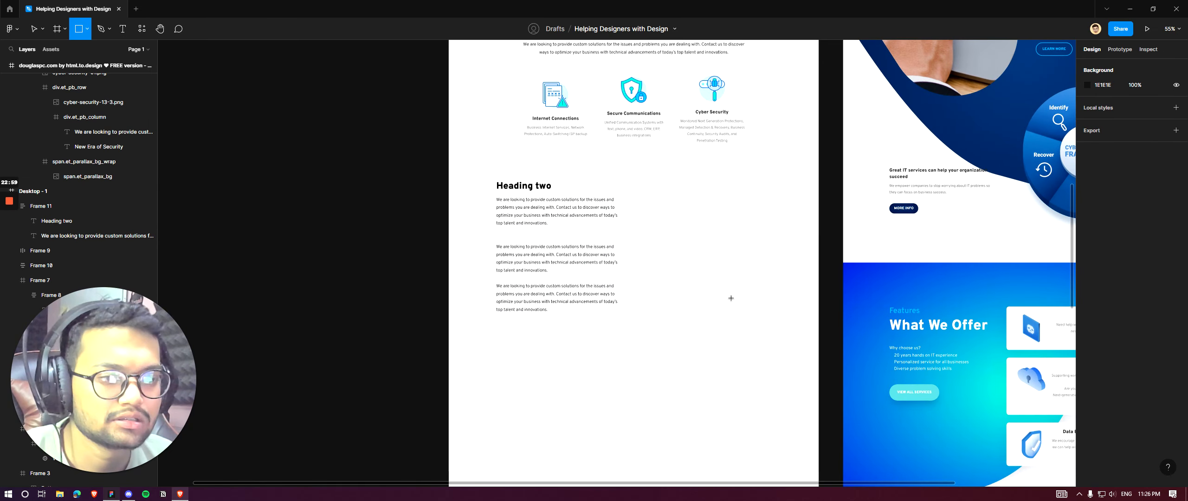
pyautogui.moveTo(645, 179); pyautogui.dragTo(830, 320)
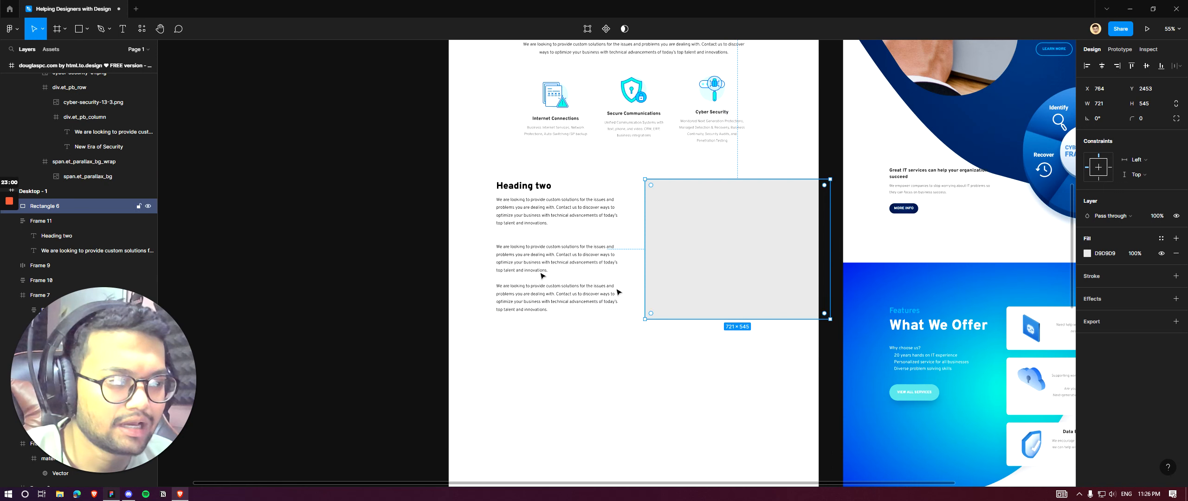
pyautogui.keyDown('shift'); pyautogui.click(543, 276); pyautogui.keyUp('shift')
pyautogui.hotkey('shift', 'a')
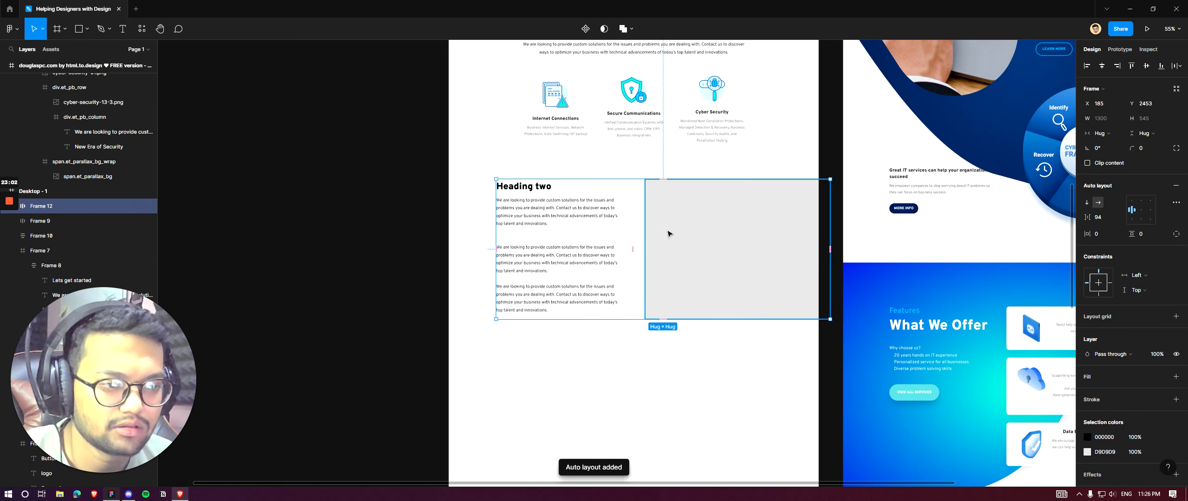
# Step: Duplicate the text-and-image row below itself, place its rectangle before the text, and shift the copy left to about X -20
pyautogui.moveTo(681, 233); pyautogui.dragTo(672, 400)
pyautogui.doubleClick(652, 435)
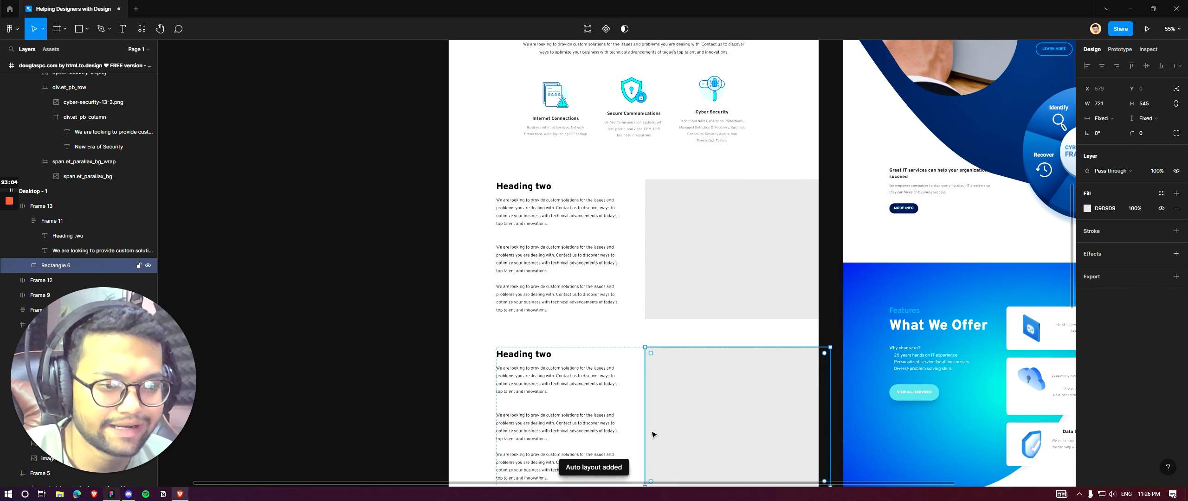
pyautogui.press('Left')
pyautogui.click(712, 369)
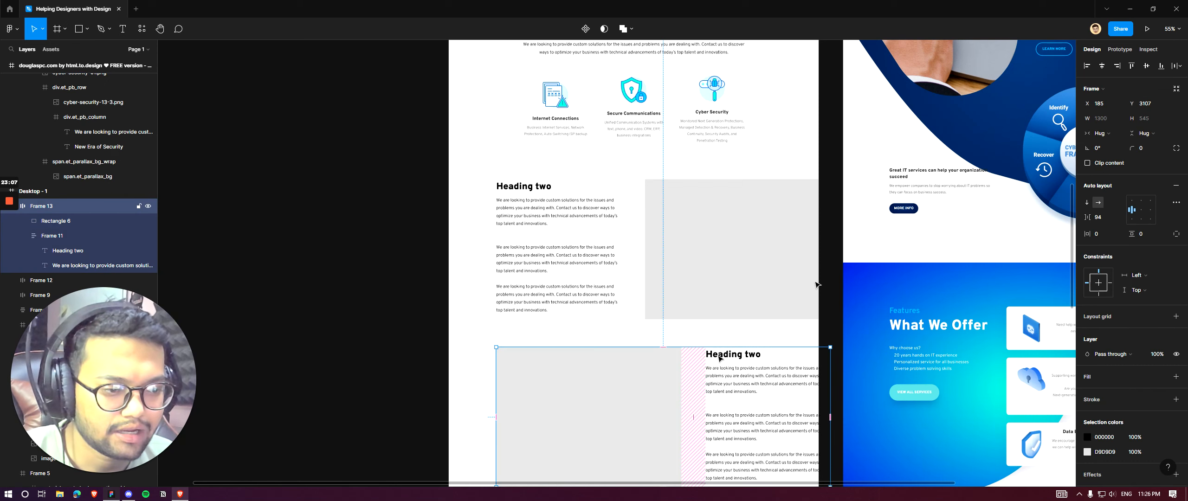
pyautogui.moveTo(712, 369); pyautogui.dragTo(669, 382)
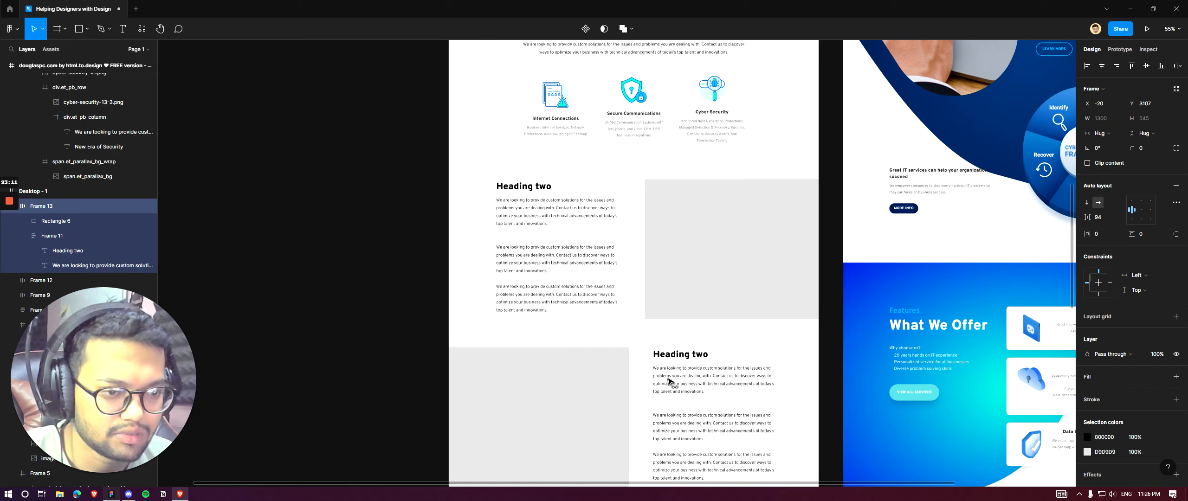
# Step: Duplicate the "Lets get started" call-to-action section below the second text-and-image row, at about Y 3761
pyautogui.scroll(-4, 717, 224)
pyautogui.click(485, 339)
pyautogui.scroll(-4, 552, 242)
pyautogui.scroll(5, 699, 323)
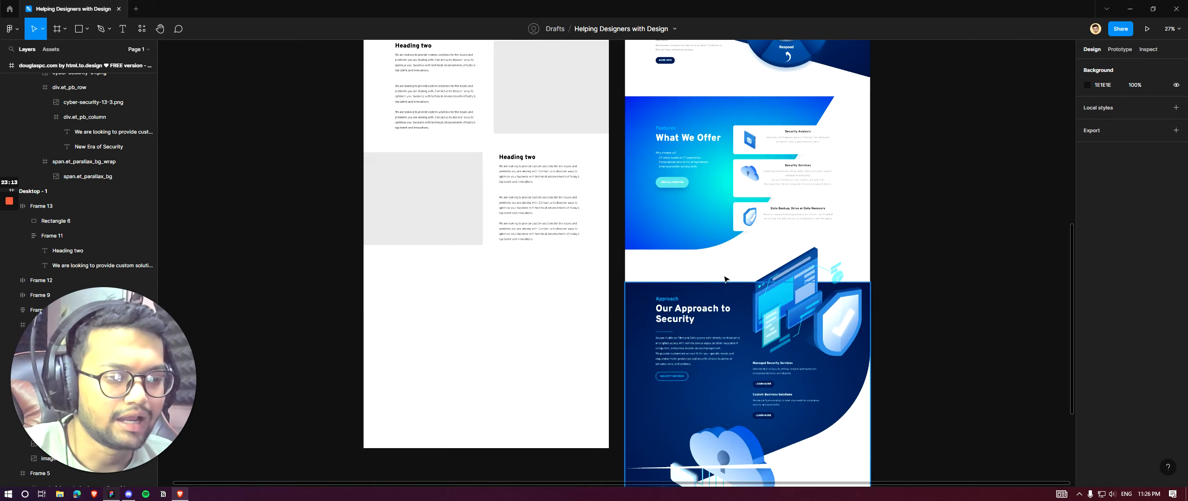
pyautogui.scroll(-2, 725, 279)
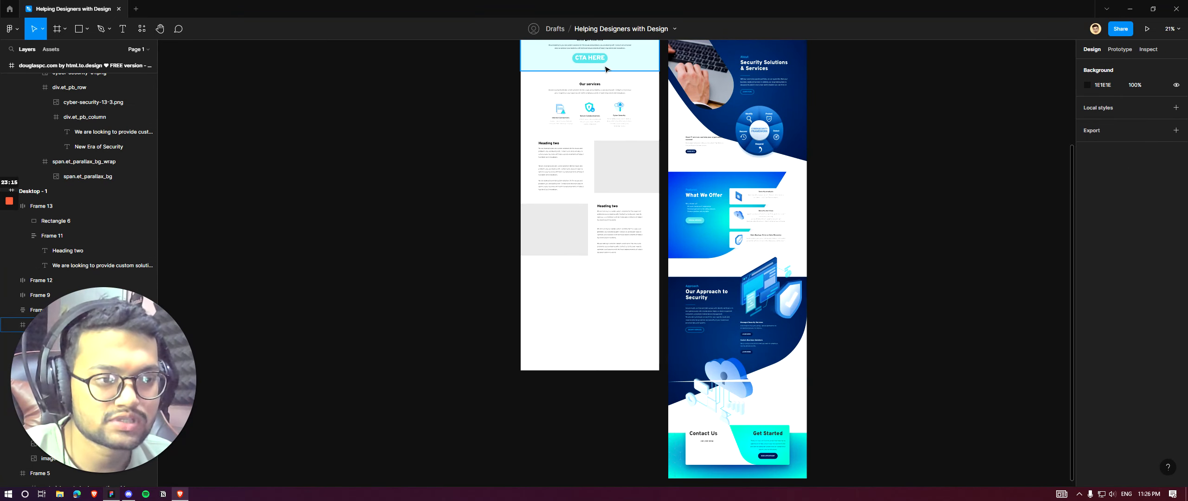
pyautogui.click(607, 69)
pyautogui.scroll(-2, 633, 279)
pyautogui.scroll(1, 605, 110)
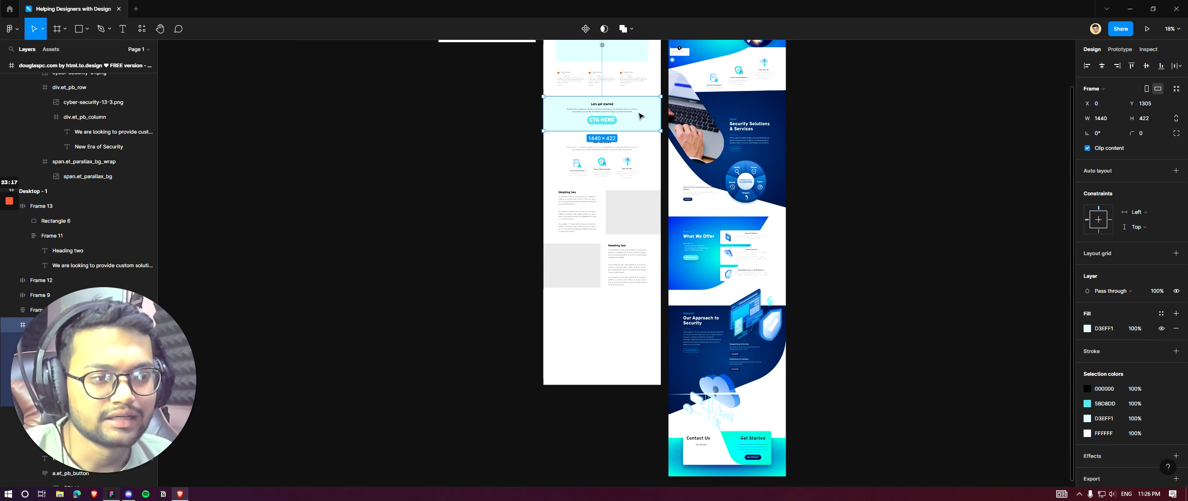
pyautogui.moveTo(639, 116); pyautogui.dragTo(635, 318)
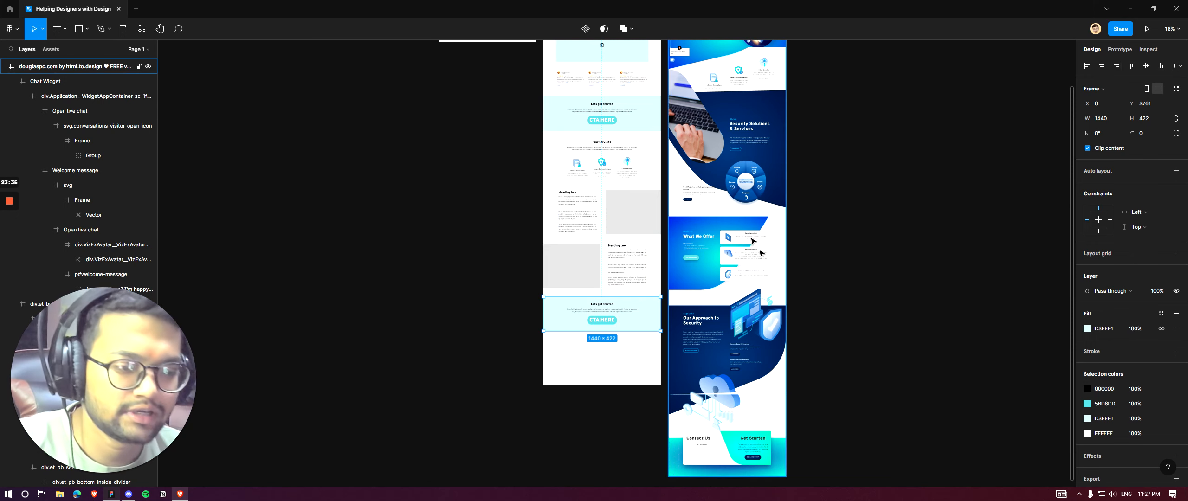
# Step: Set the corner radius of both grey placeholder rectangles to 11
pyautogui.click(587, 267)
pyautogui.scroll(5, 552, 279)
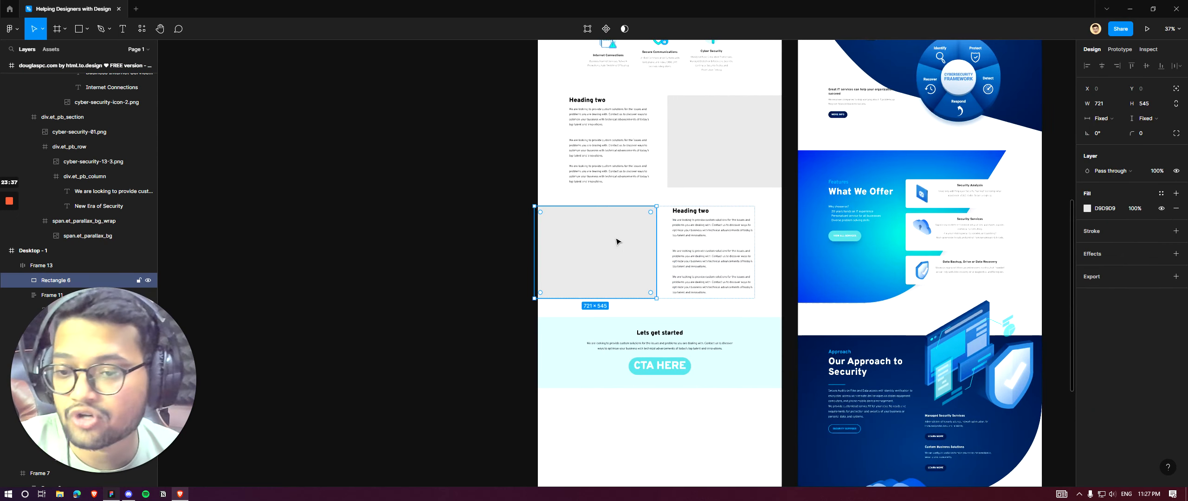
pyautogui.keyDown('shift'); pyautogui.click(728, 159); pyautogui.keyUp('shift')
pyautogui.moveTo(1130, 133); pyautogui.dragTo(1136, 133)
pyautogui.click(518, 187)
# Step: Widen the second row's placeholder rectangle, making the row about 1455 wide, and place the row at about X -123, past the frame's left edge
pyautogui.keyDown('ctrl'); pyautogui.click(575, 238); pyautogui.keyUp('ctrl')
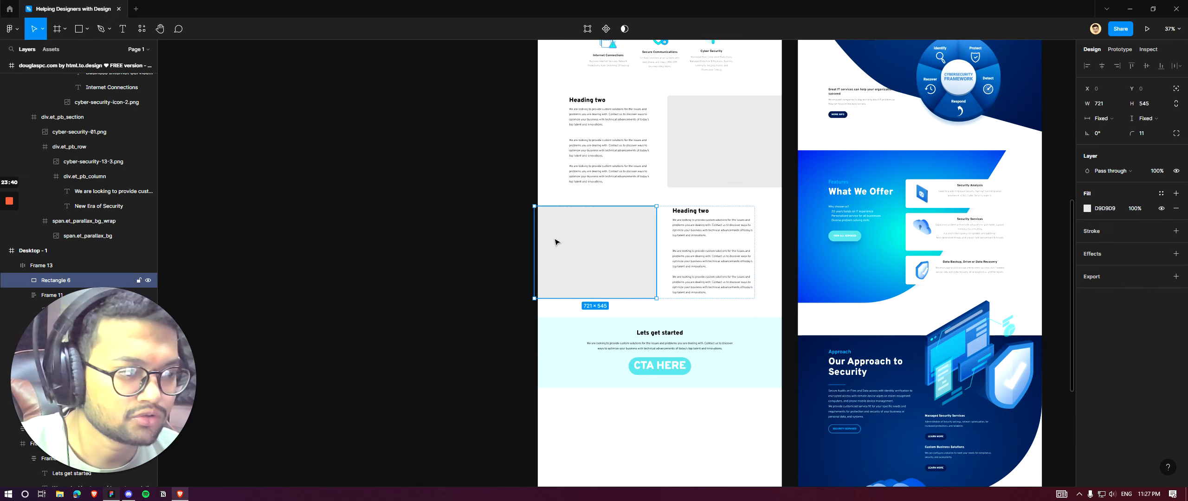
pyautogui.moveTo(533, 231); pyautogui.dragTo(520, 232)
pyautogui.moveTo(697, 232); pyautogui.dragTo(685, 230)
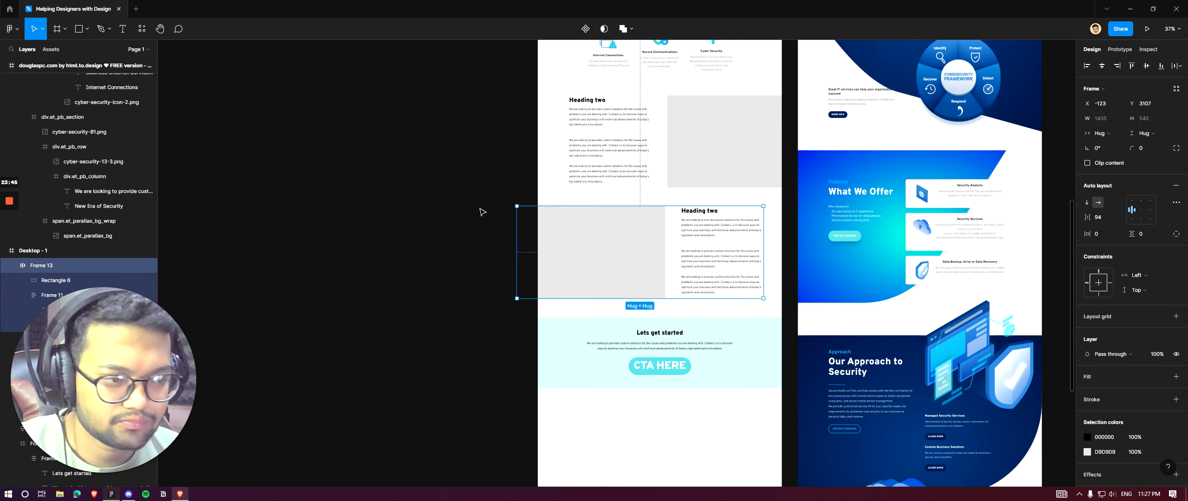
pyautogui.click(483, 211)
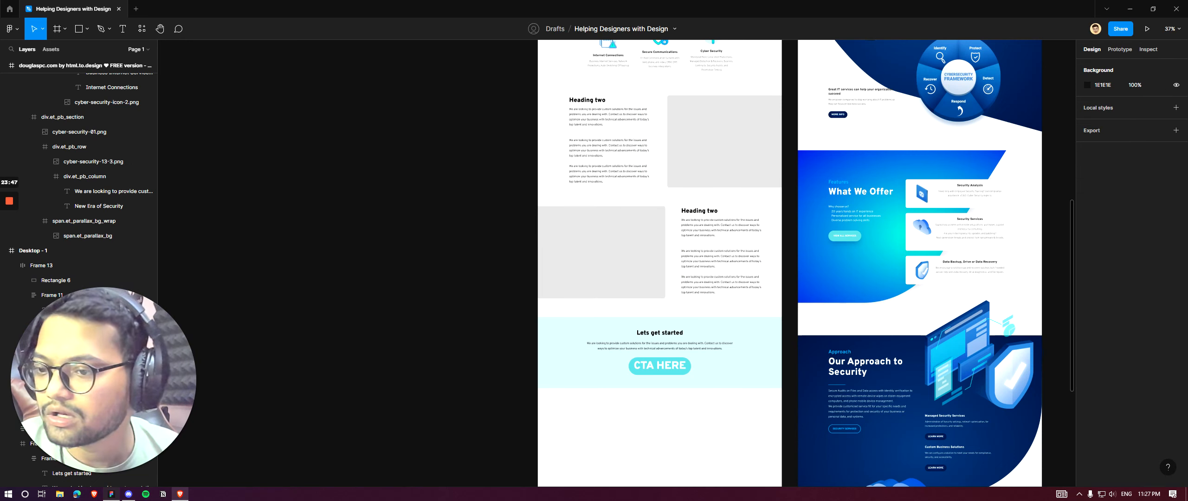
# Step: Lengthen the Desktop - 1 frame to about 6323 high, leaving empty space below the lower call-to-action section
pyautogui.scroll(-4, 494, 244)
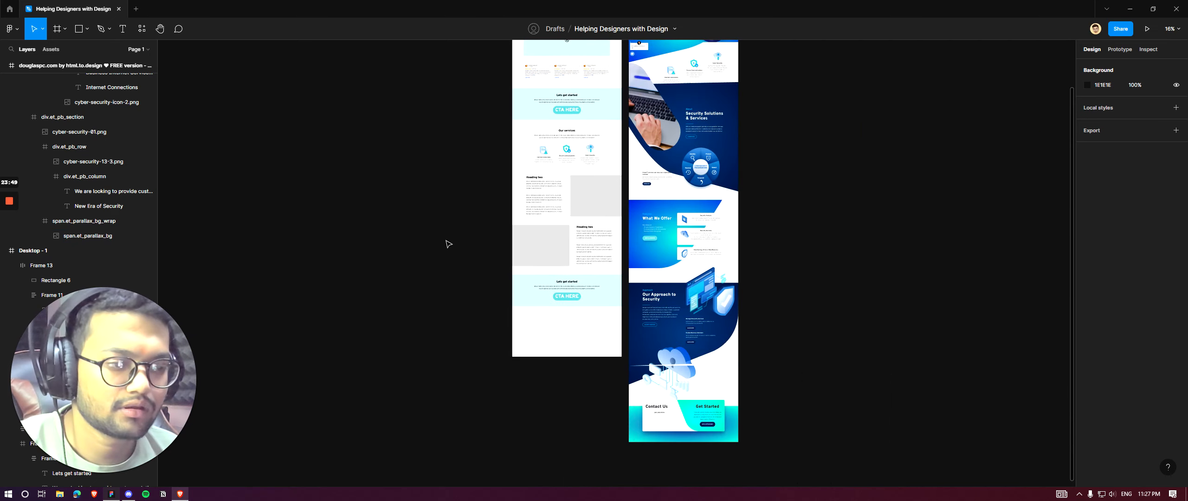
pyautogui.click(529, 325)
pyautogui.moveTo(588, 390); pyautogui.dragTo(582, 471)
pyautogui.click(945, 232)
pyautogui.scroll(2, 604, 213)
pyautogui.scroll(-3, 614, 272)
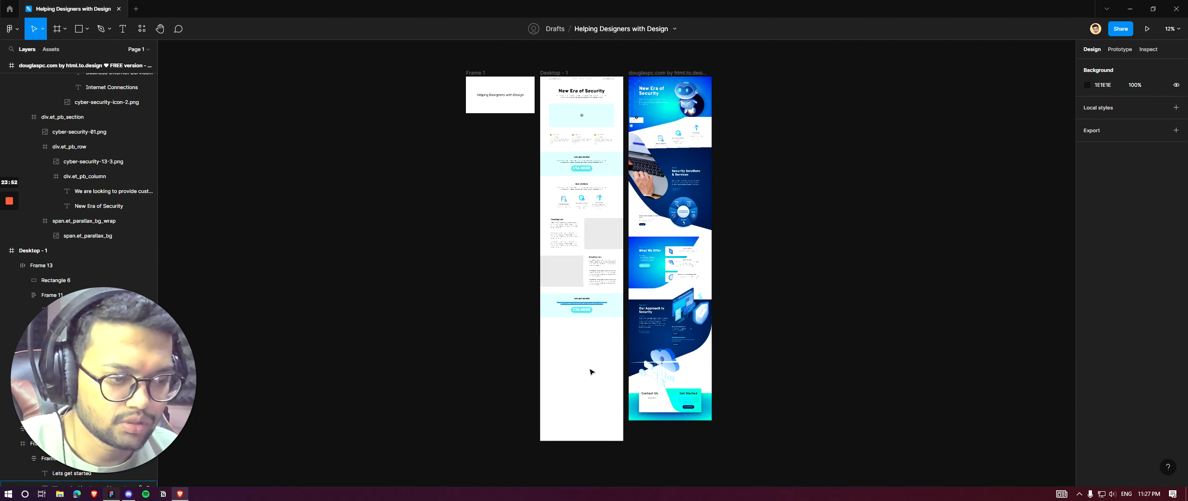
# Step: Compare the lower sections of the wireframe with the original website design beside it
pyautogui.scroll(2, 585, 365)
pyautogui.click(581, 329)
pyautogui.scroll(2, 702, 371)
pyautogui.scroll(-4, 691, 312)
pyautogui.scroll(4, 686, 309)
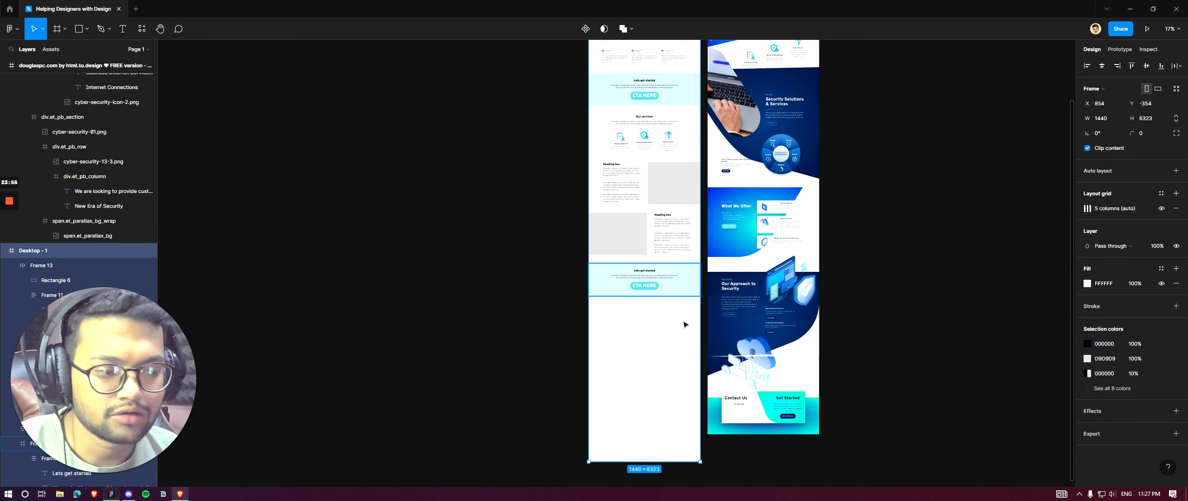
pyautogui.scroll(-3, 668, 293)
pyautogui.scroll(3, 659, 318)
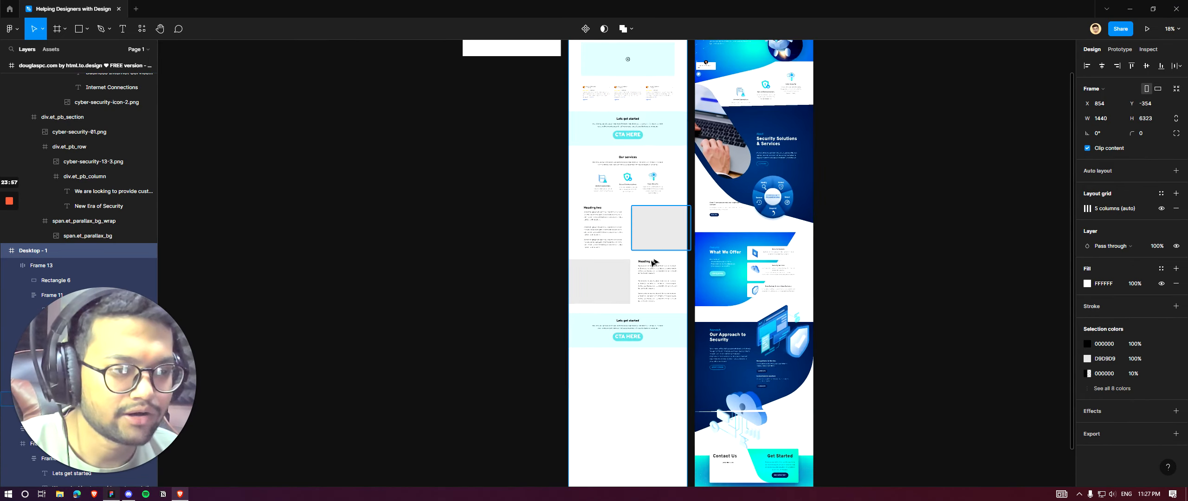
pyautogui.scroll(-4, 678, 279)
pyautogui.scroll(2, 700, 209)
pyautogui.scroll(1, 615, 416)
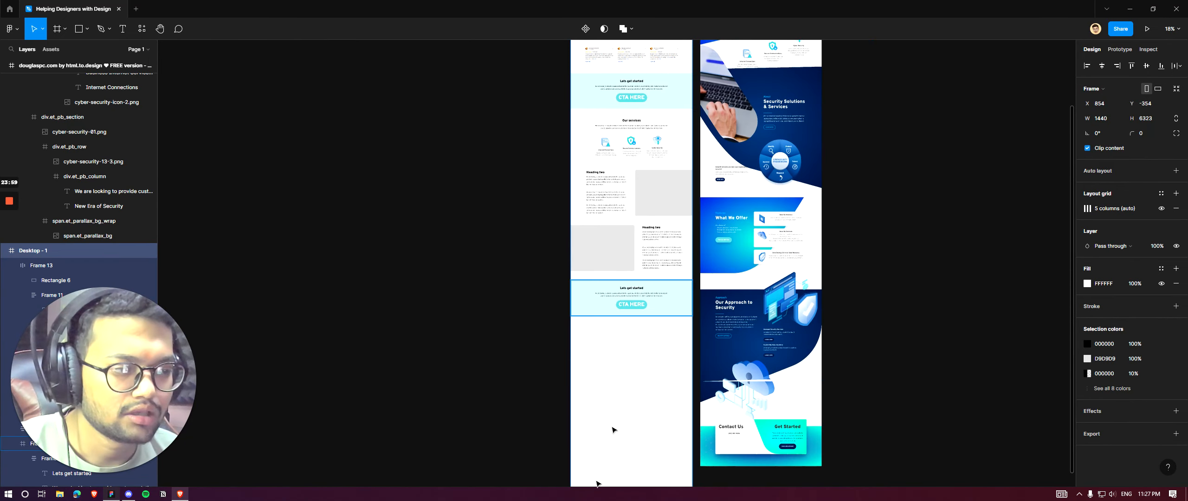
pyautogui.scroll(-2, 615, 331)
pyautogui.scroll(5, 617, 234)
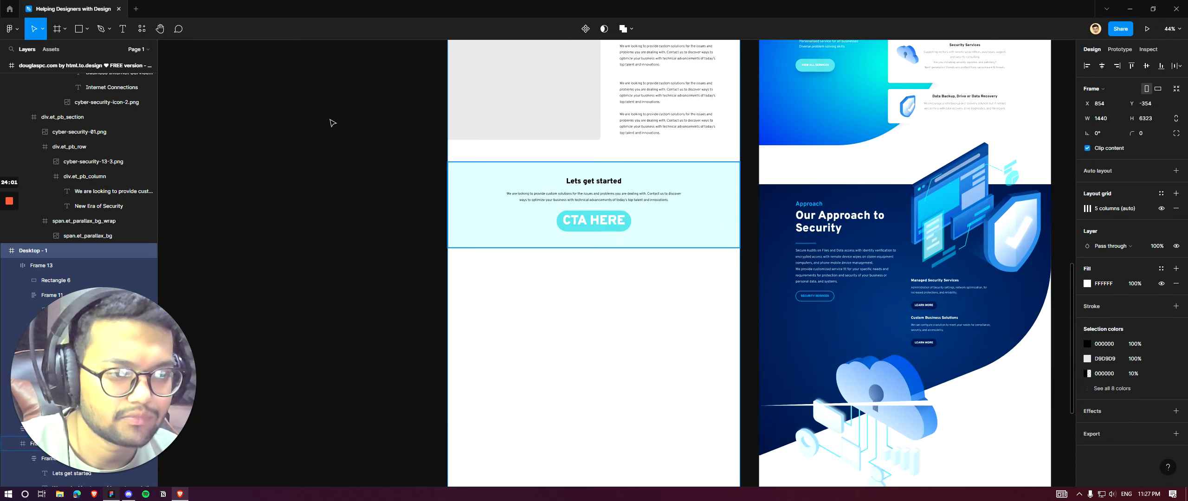
# Step: Open the "Touristic Agency" design file from the recent files, then return to the "Helping Designers with Design" file
pyautogui.click(332, 123)
pyautogui.click(57, 29)
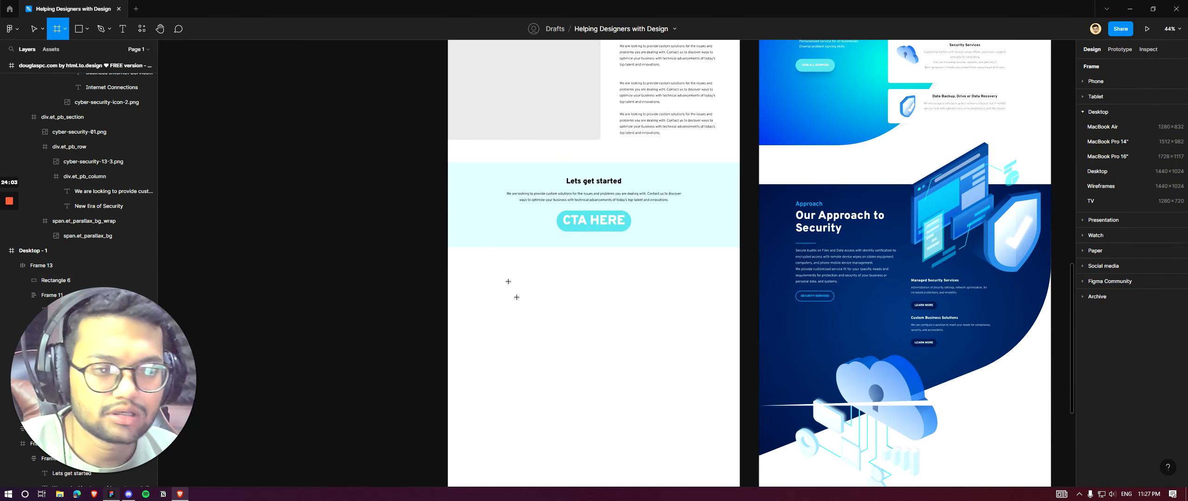
pyautogui.click(9, 9)
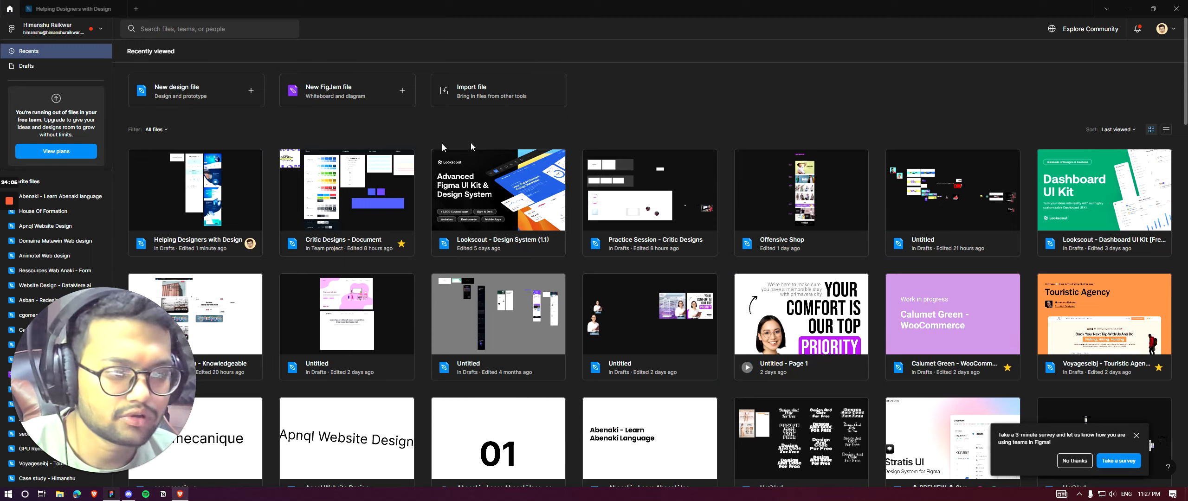
pyautogui.doubleClick(1093, 328)
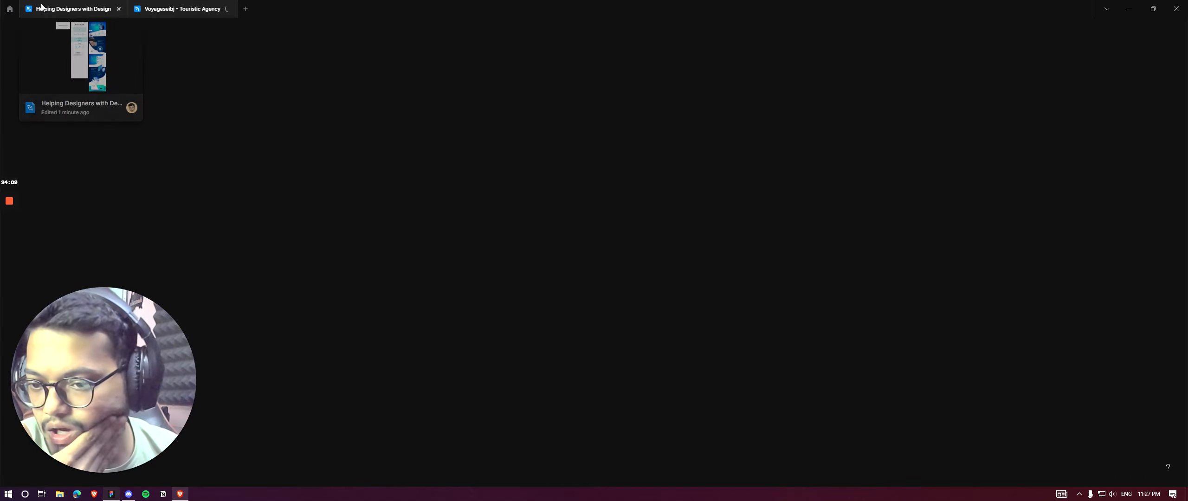
pyautogui.click(41, 6)
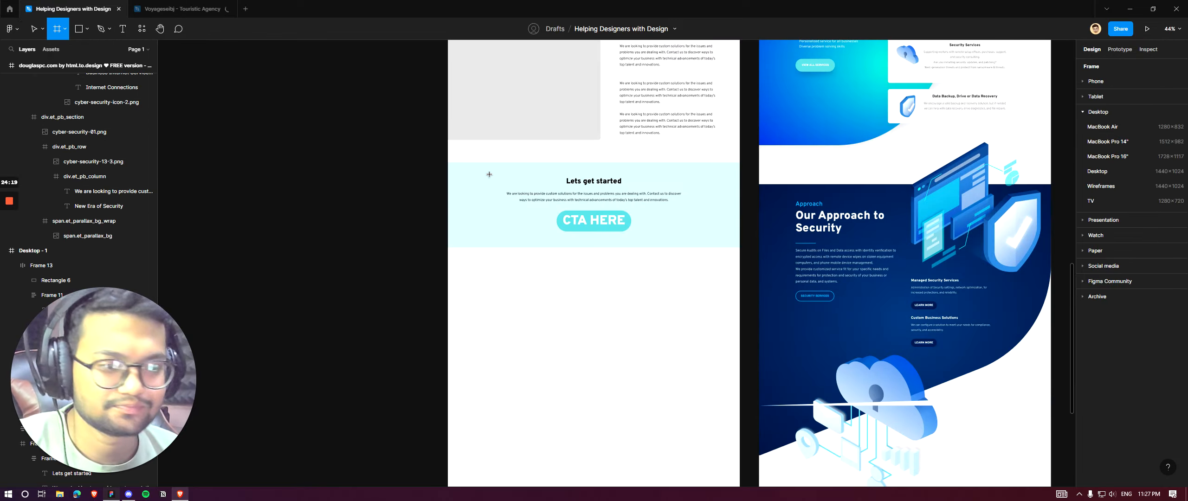
pyautogui.hotkey('ctrl', 'Tab')
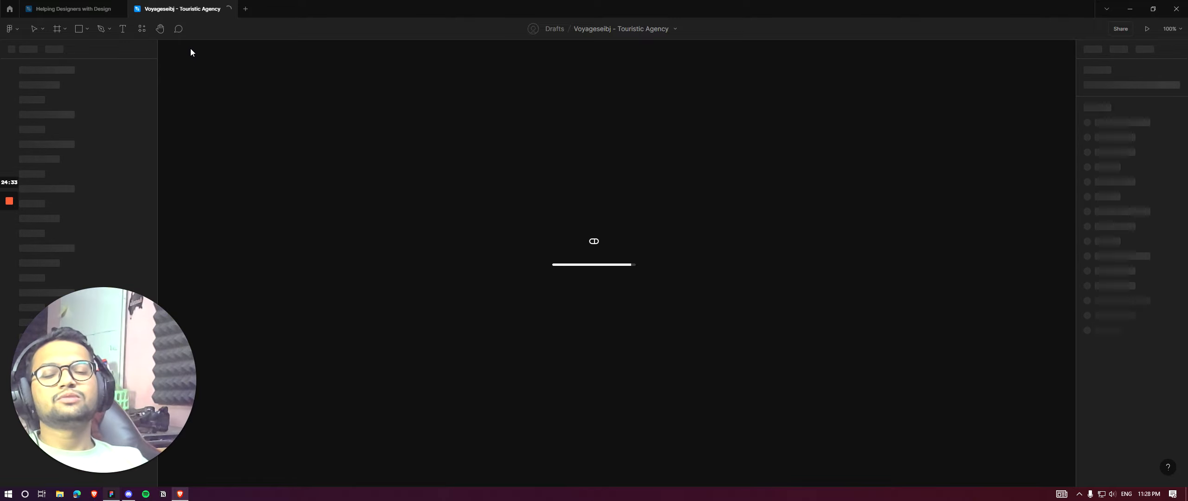
pyautogui.click(80, 9)
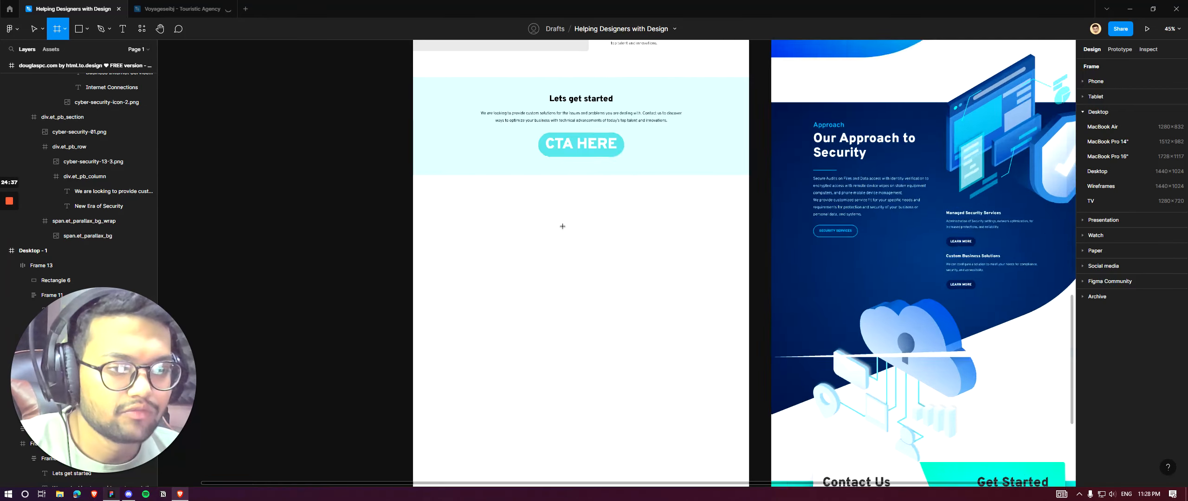
# Step: Draw a frame about 1440 × 449 directly below the lower call-to-action section and fill it with light grey EBEBEB
pyautogui.click(87, 29)
pyautogui.click(65, 28)
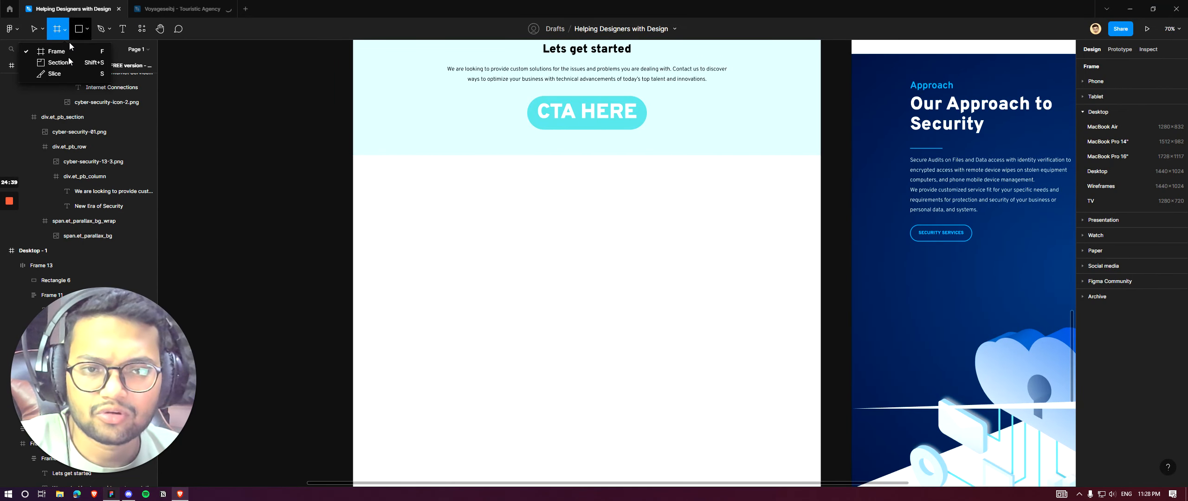
pyautogui.click(78, 53)
pyautogui.moveTo(356, 157)
pyautogui.mouseDown()
pyautogui.moveTo(652, 320)
pyautogui.moveTo(821, 301)
pyautogui.mouseUp()
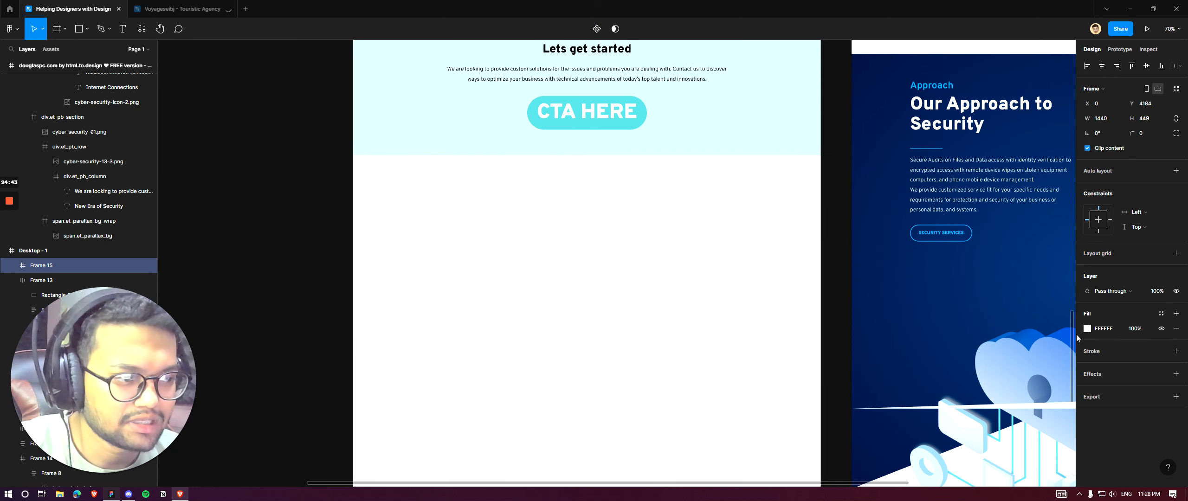
pyautogui.click(1176, 313)
pyautogui.click(1087, 328)
pyautogui.moveTo(993, 310); pyautogui.dragTo(965, 263)
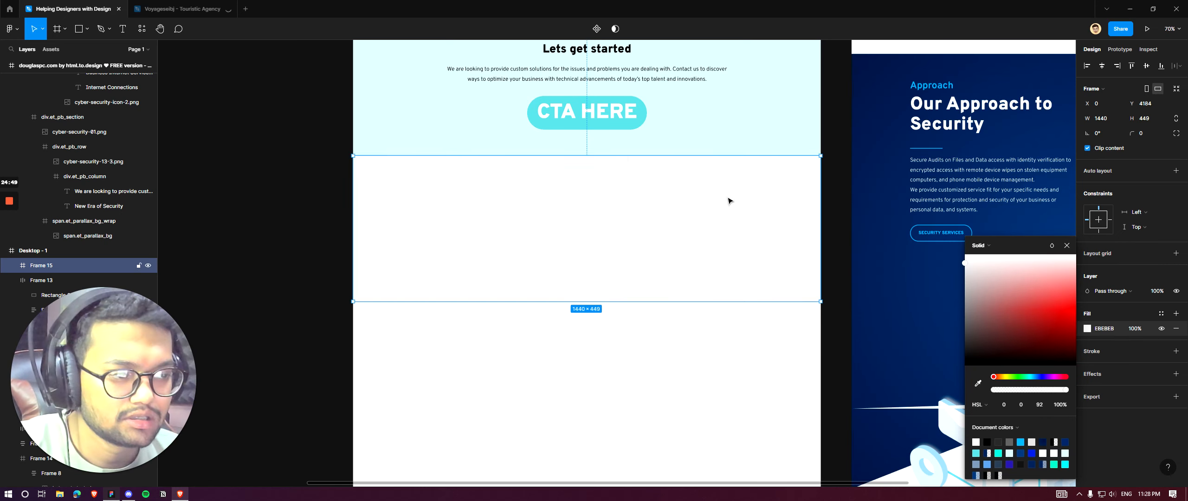
# Step: Copy the lower "Lets get started" heading into the new bottom frame and move it near the middle, at about X 583, Y 200
pyautogui.keyDown('ctrl'); pyautogui.click(591, 71); pyautogui.keyUp('ctrl')
pyautogui.keyDown('ctrl'); pyautogui.click(593, 52); pyautogui.keyUp('ctrl')
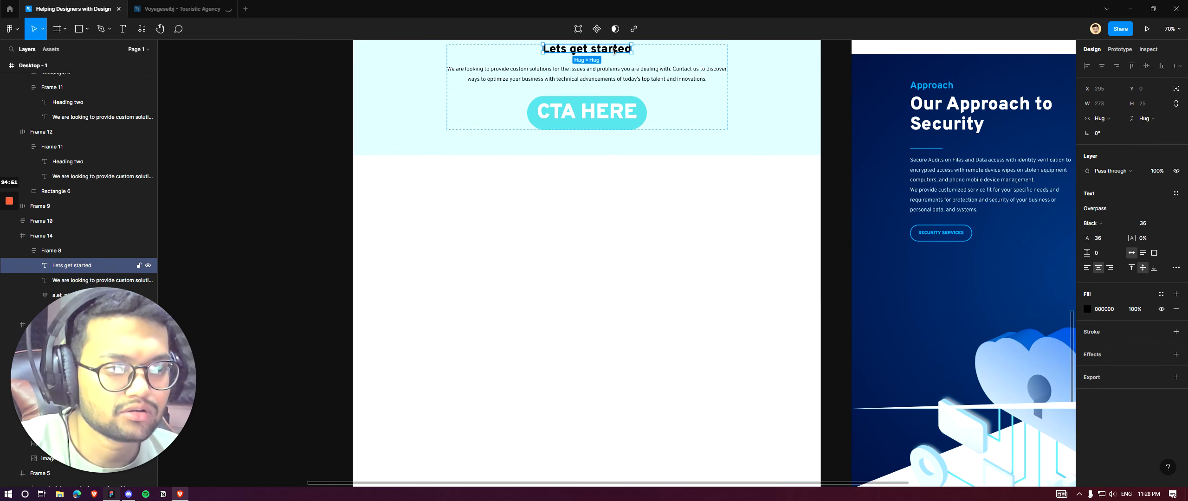
pyautogui.hotkey('ctrl', 'c')
pyautogui.click(640, 195)
pyautogui.hotkey('ctrl', 'v')
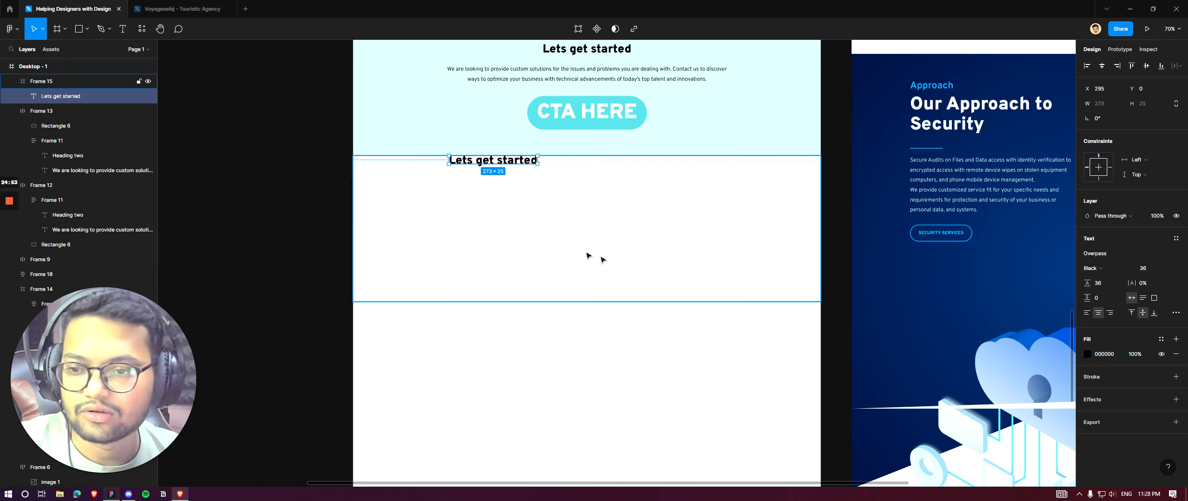
pyautogui.scroll(1, 587, 256)
pyautogui.moveTo(497, 154); pyautogui.dragTo(599, 229)
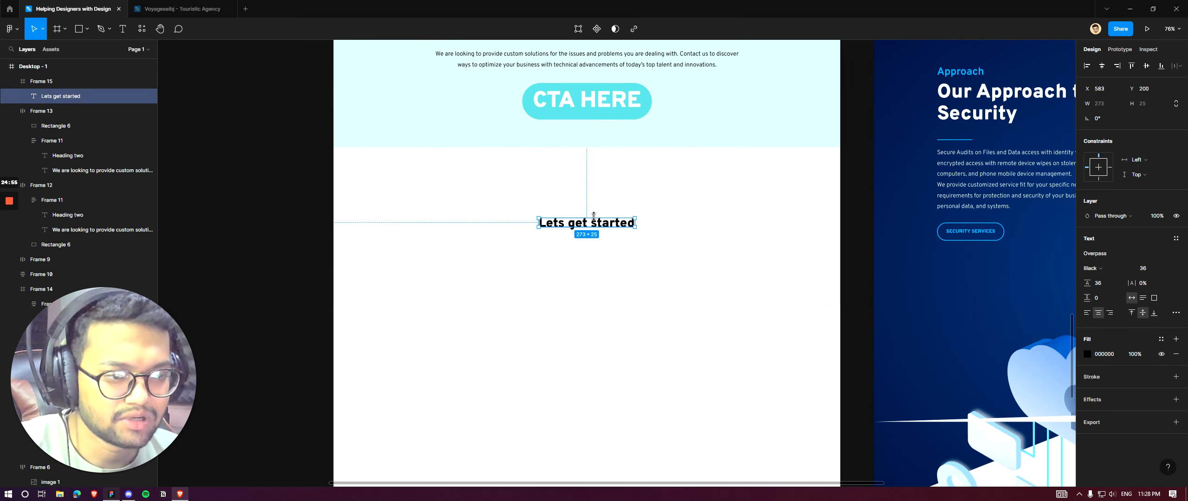
# Step: Change the copied heading to "Footer" and centre it horizontally and vertically in its frame
pyautogui.press('Return')
pyautogui.write('Footer')
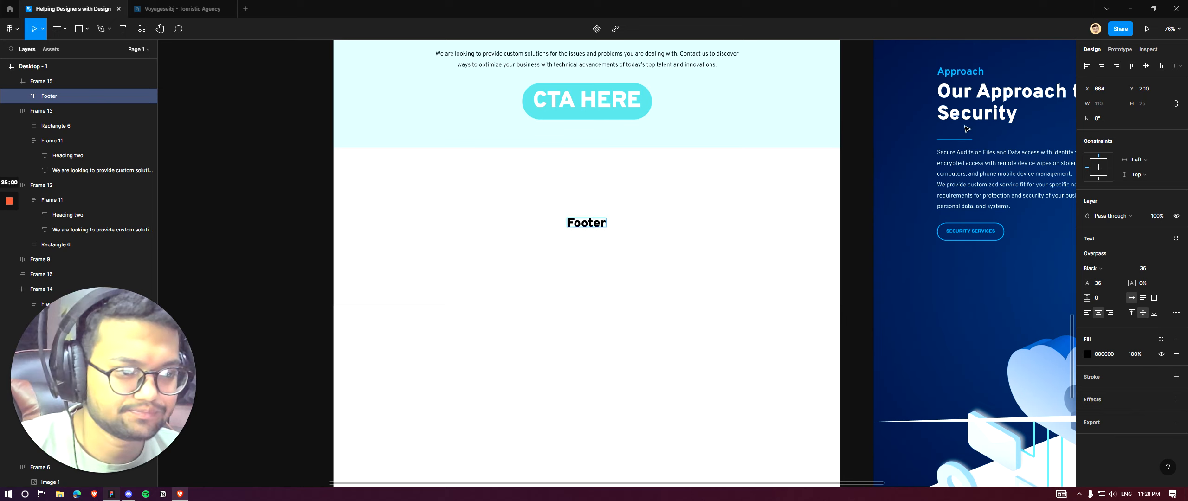
pyautogui.press('Escape')
pyautogui.click(1102, 66)
pyautogui.click(1146, 66)
# Step: Shorten the Desktop - 1 frame to end at the bottom of the footer, about 4633 high
pyautogui.scroll(-3, 626, 373)
pyautogui.click(625, 375)
pyautogui.scroll(-5, 574, 263)
pyautogui.moveTo(600, 398); pyautogui.dragTo(605, 266)
pyautogui.scroll(-4, 618, 348)
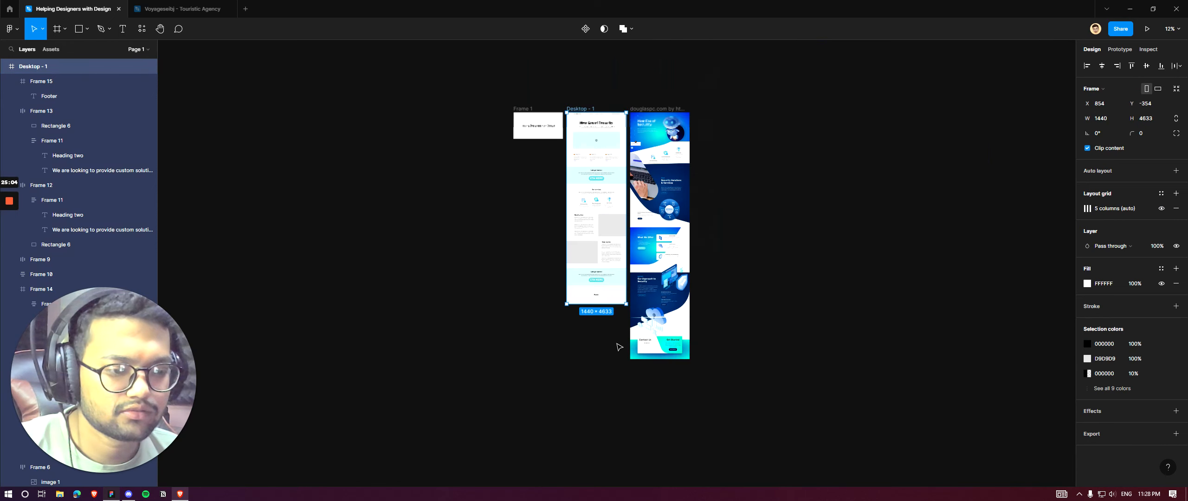
# Step: Copy the chat widget from the original site design and paste it into the Desktop - 1 frame
pyautogui.scroll(5, 594, 270)
pyautogui.click(596, 109)
pyautogui.scroll(-1, 599, 114)
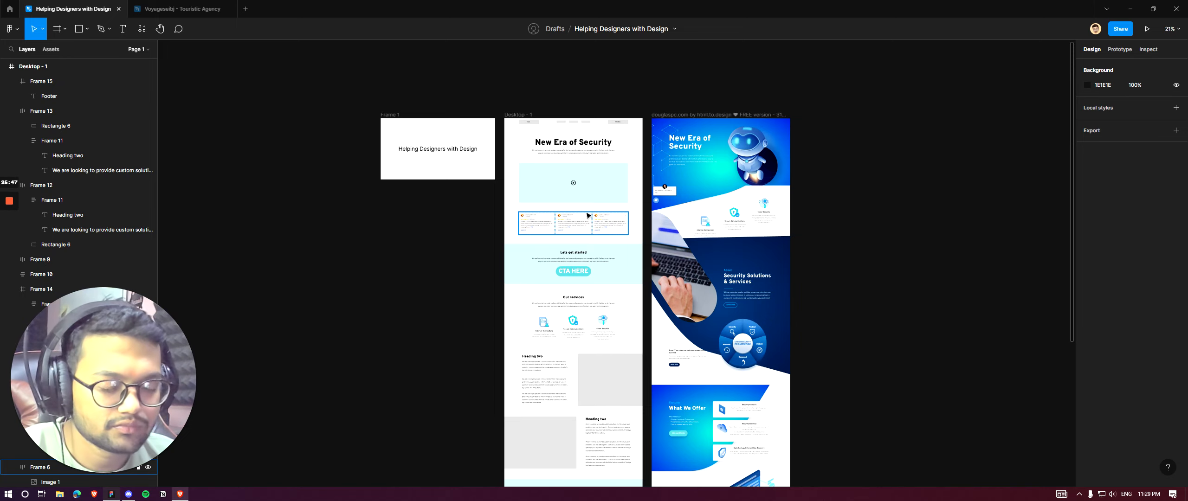
pyautogui.scroll(-1, 587, 215)
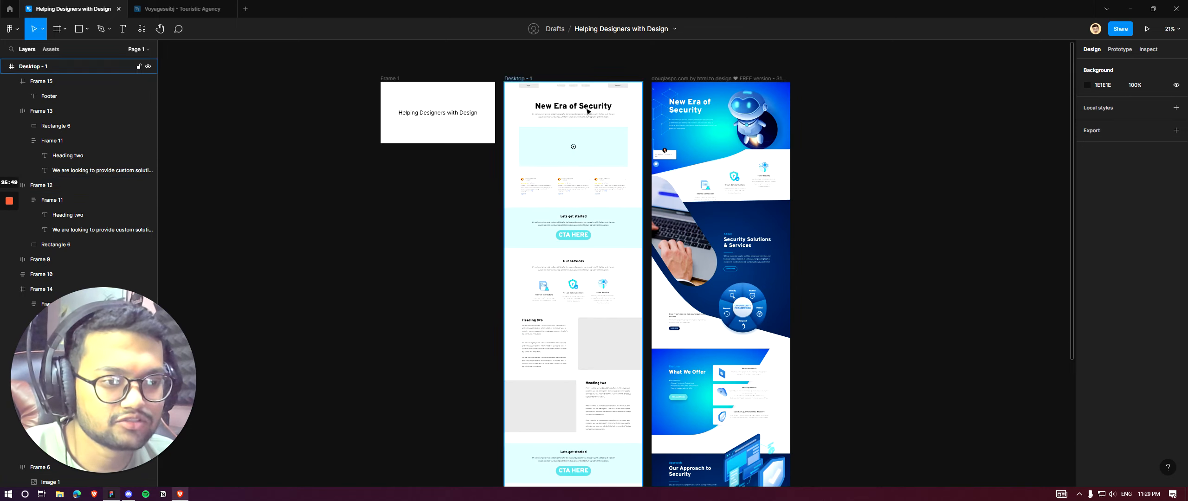
pyautogui.scroll(5, 587, 112)
pyautogui.scroll(1, 620, 101)
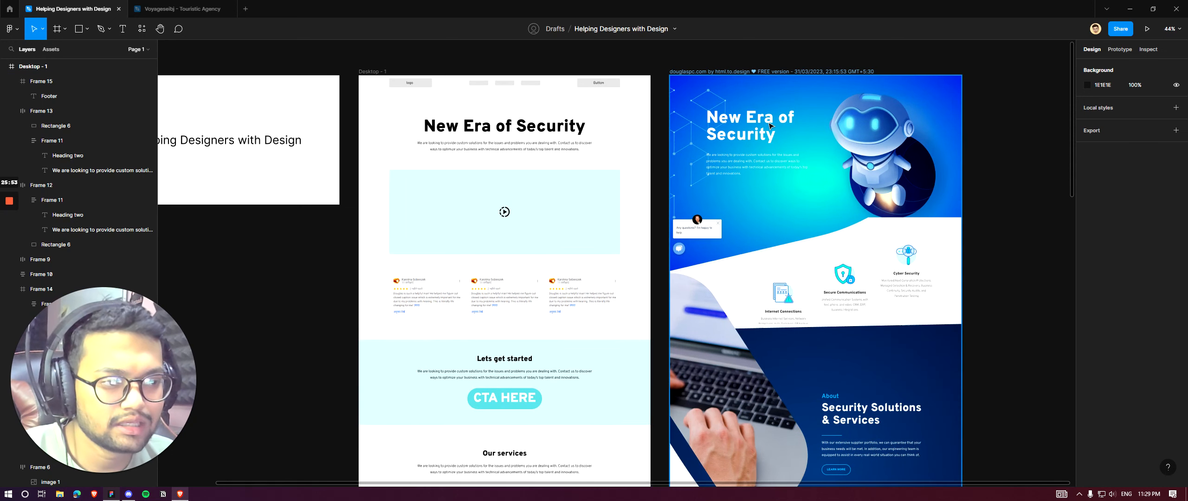
pyautogui.click(697, 247)
pyautogui.click(637, 173)
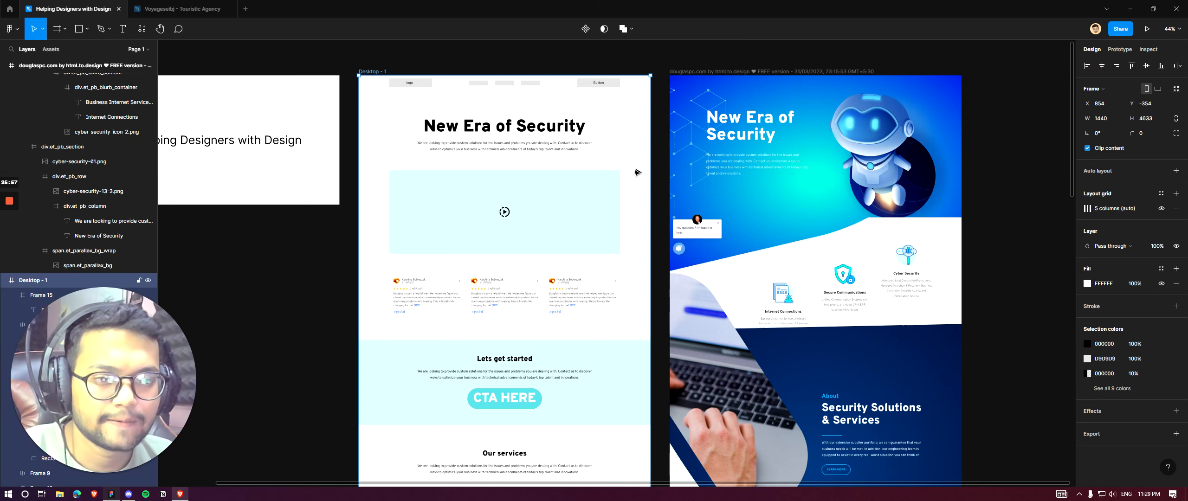
pyautogui.hotkey('ctrl', 'v')
# Step: Align the pasted chat widget to the left edge of the Desktop - 1 frame and offset it to X 20
pyautogui.click(1118, 68)
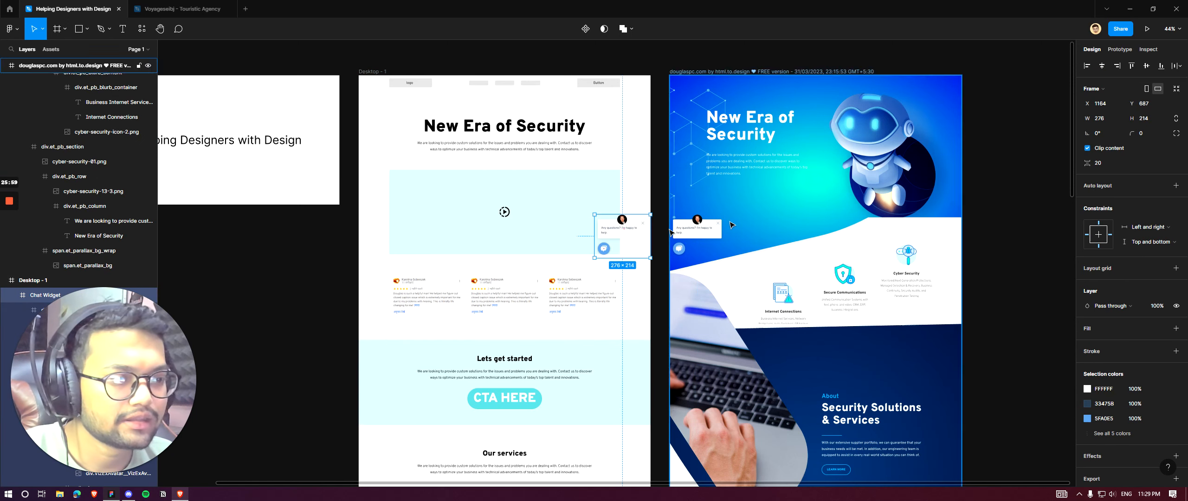
pyautogui.hotkey('alt', 'a')
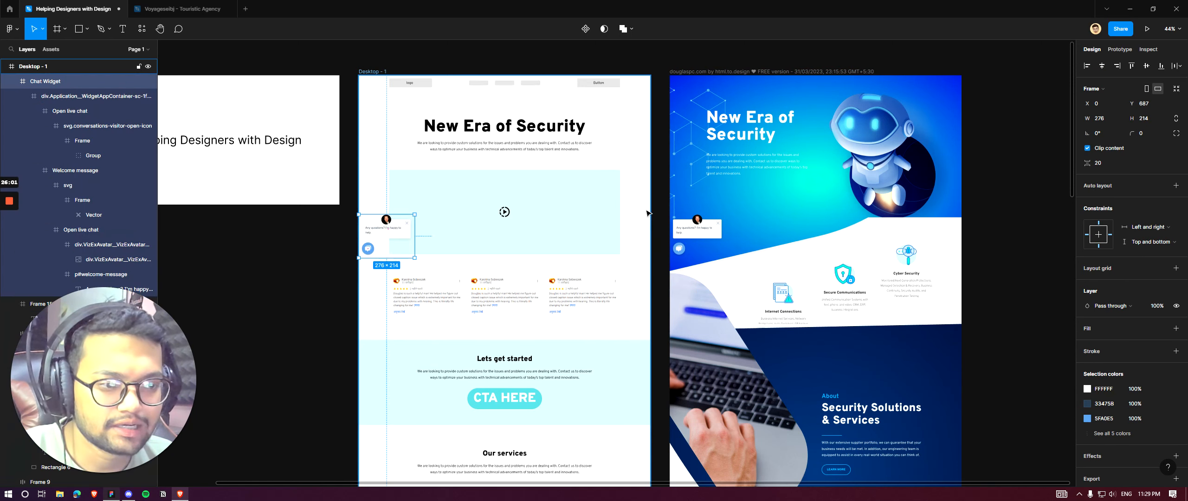
pyautogui.hotkey('shift', 'Right')
pyautogui.hotkey('shift', 'Right')
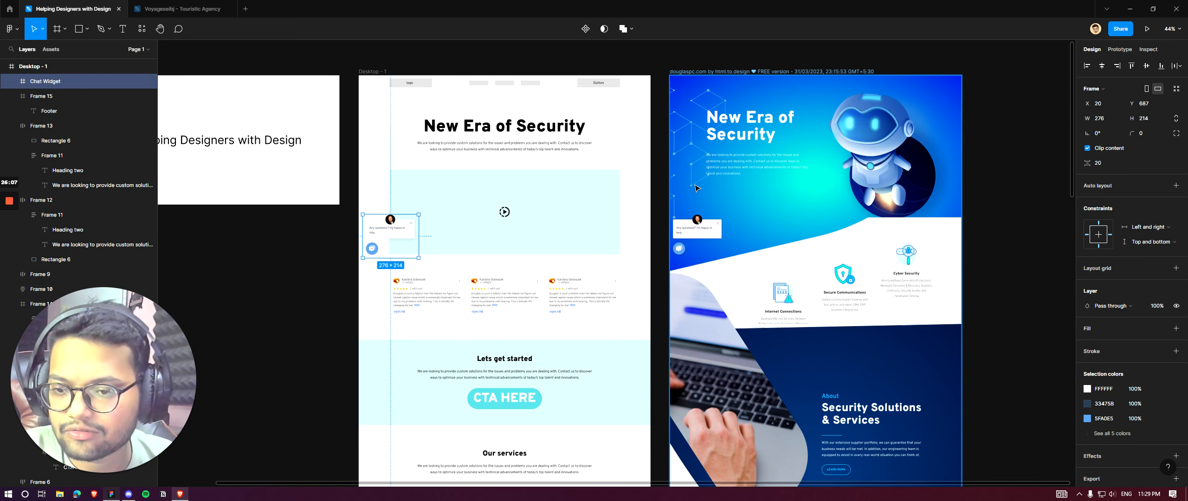
pyautogui.click(656, 167)
# Step: Compare the overall wireframe layout, including the chat widget, with the original site design beside it
pyautogui.scroll(6, 469, 145)
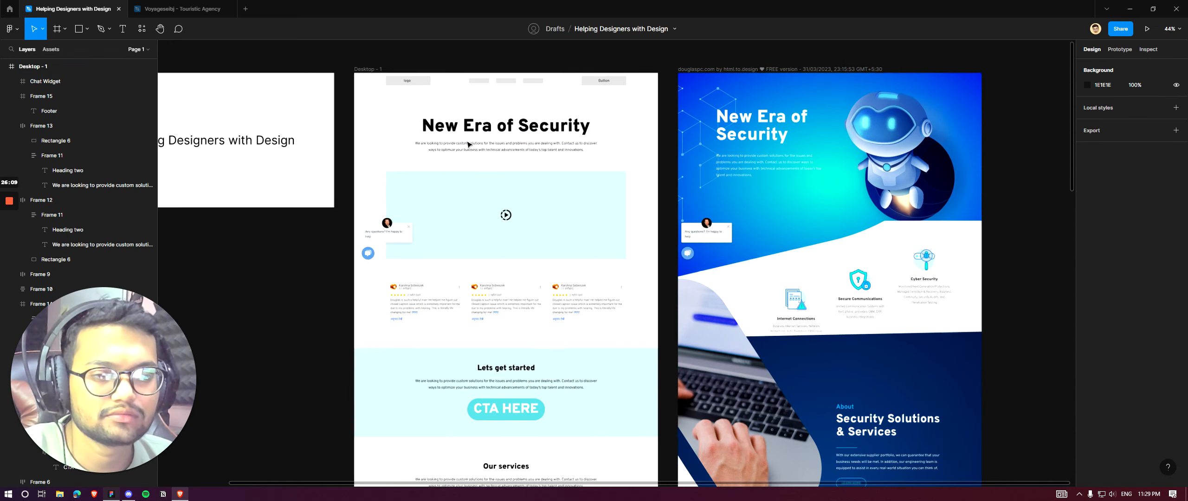
pyautogui.scroll(-5, 344, 274)
pyautogui.scroll(2, 483, 274)
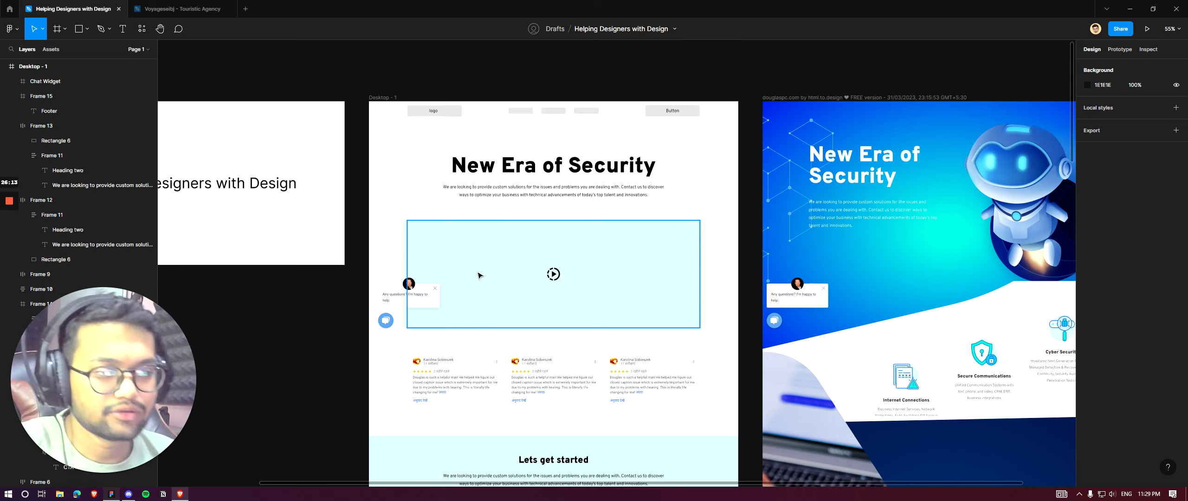
pyautogui.scroll(-8, 478, 276)
pyautogui.scroll(3, 617, 137)
pyautogui.scroll(2, 617, 120)
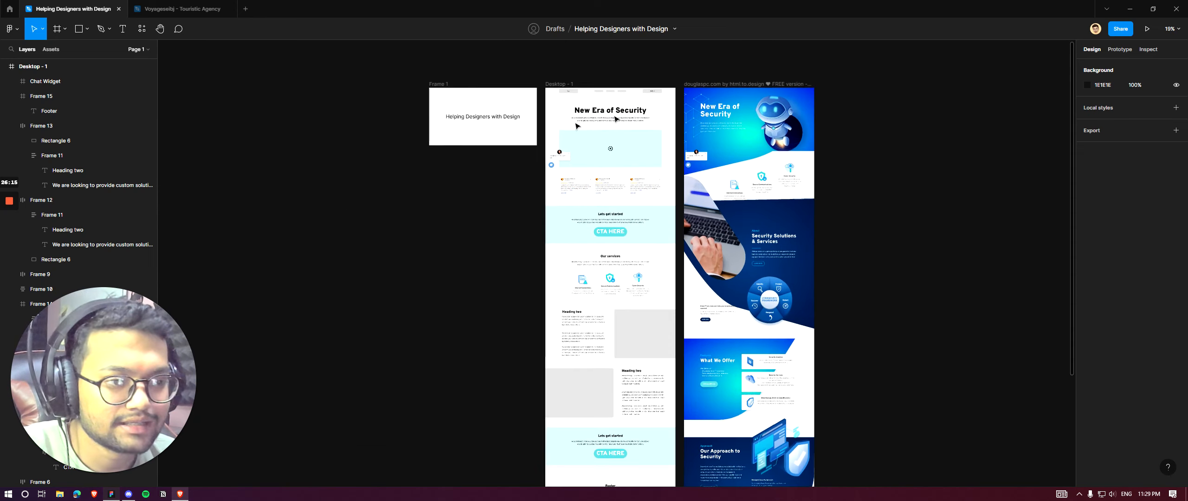
pyautogui.scroll(-4, 579, 187)
pyautogui.scroll(4, 580, 187)
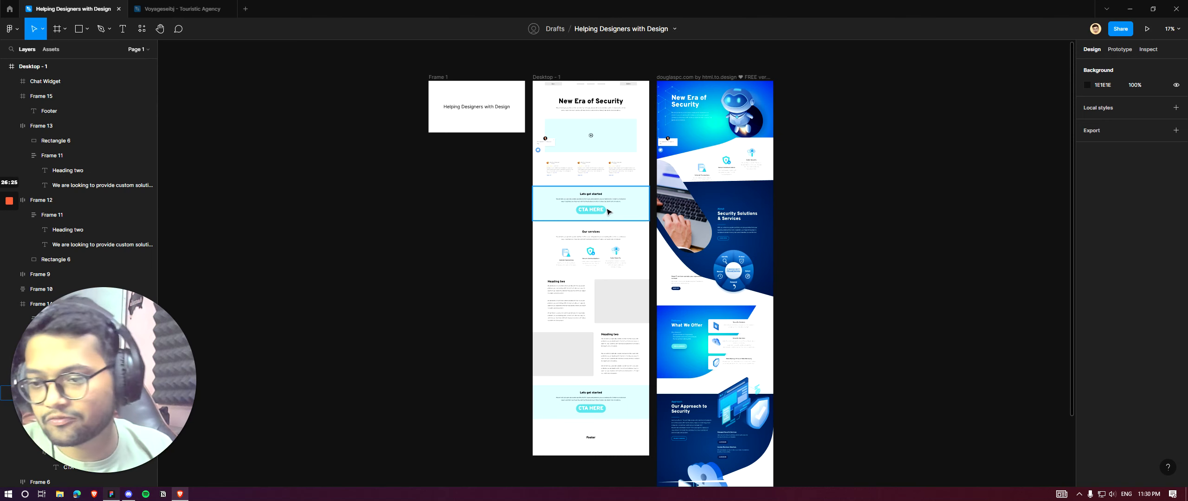
# Step: Review the wireframe section by section, from the hero and reviews through the services and text-and-image rows to the footer
pyautogui.scroll(5, 604, 65)
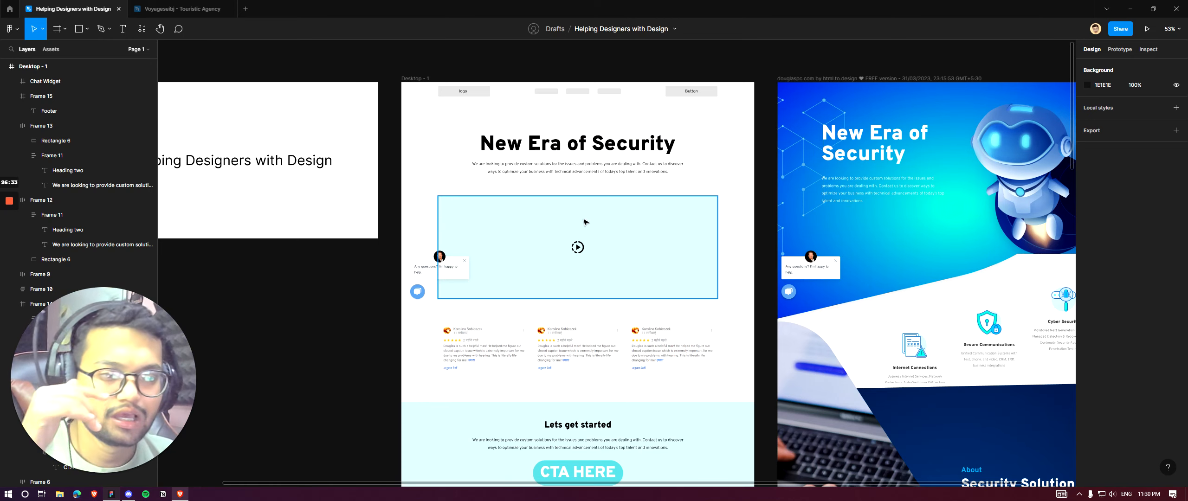
pyautogui.scroll(-1, 589, 223)
pyautogui.scroll(-3, 588, 226)
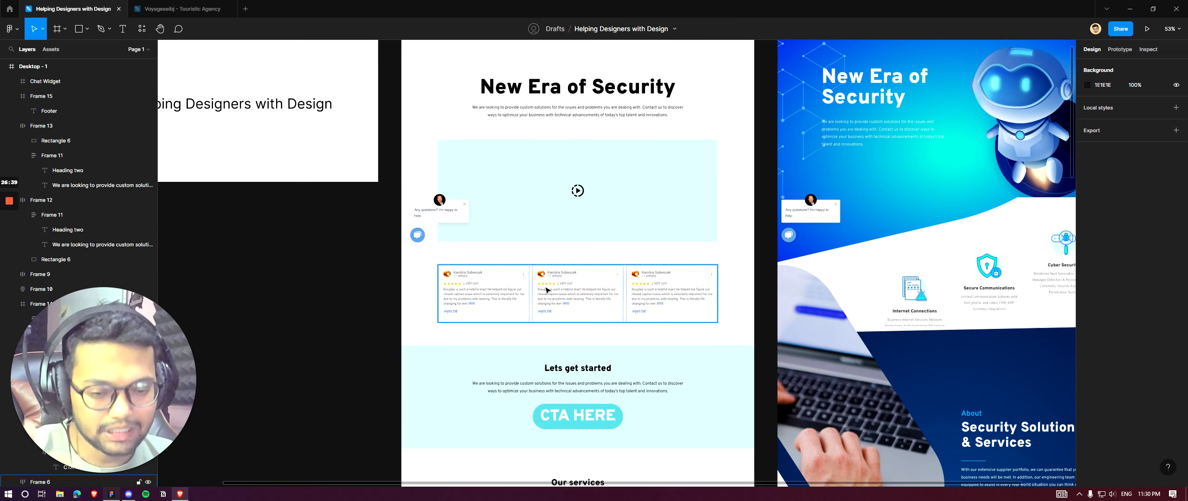
pyautogui.scroll(-6, 546, 290)
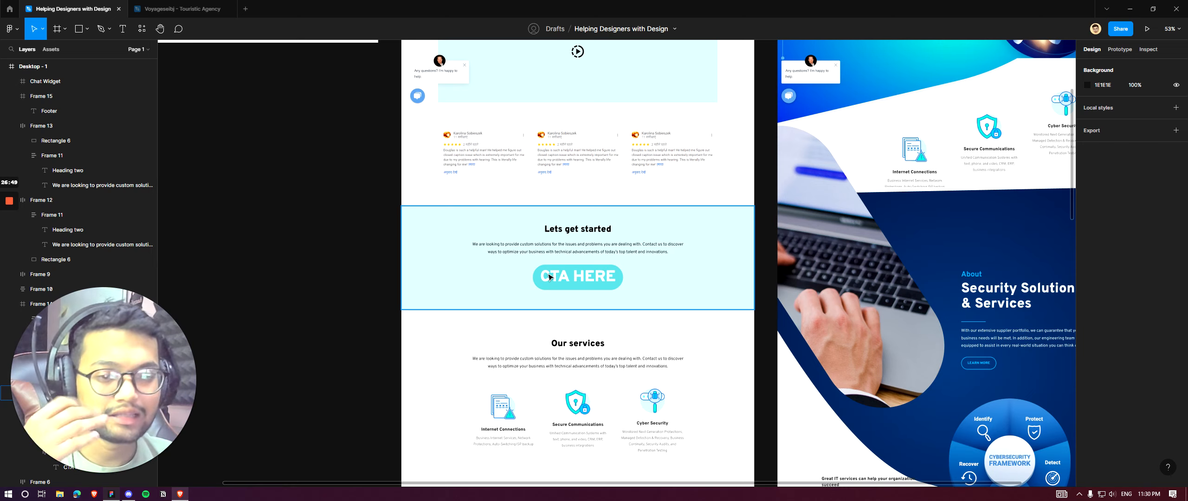
pyautogui.scroll(-2, 597, 253)
pyautogui.scroll(-4, 598, 251)
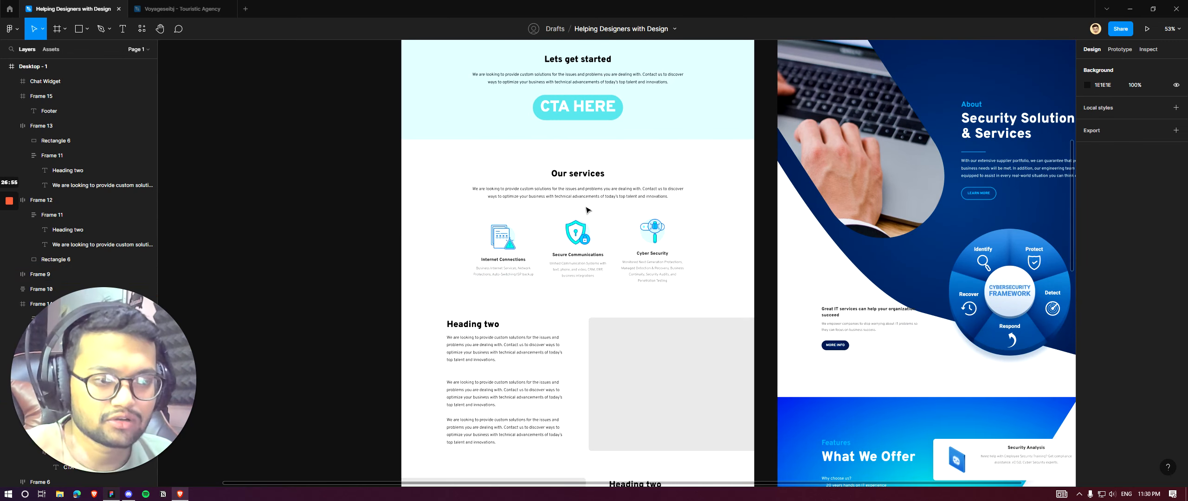
pyautogui.scroll(-2, 587, 211)
pyautogui.scroll(-1, 716, 222)
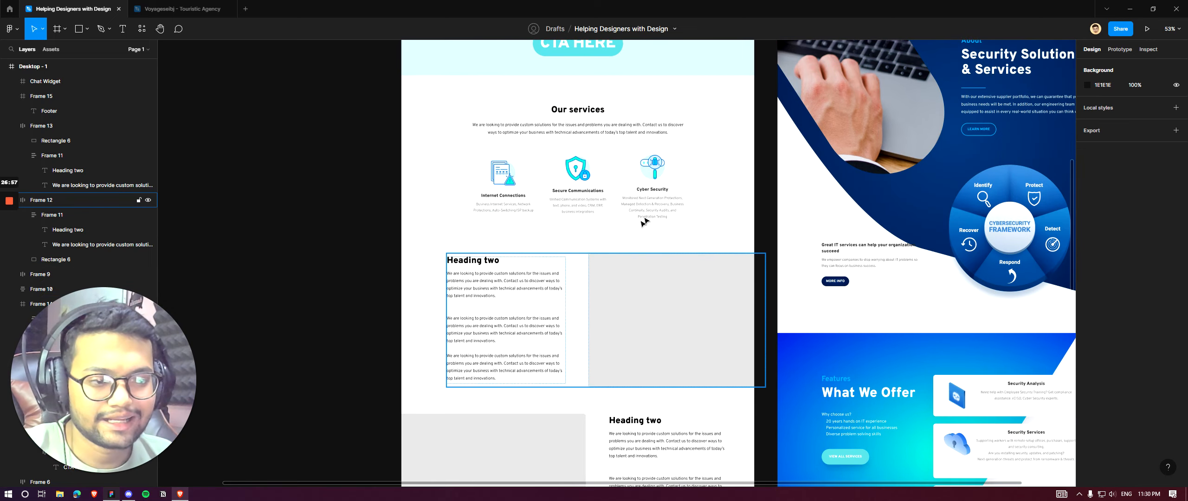
pyautogui.scroll(-5, 549, 217)
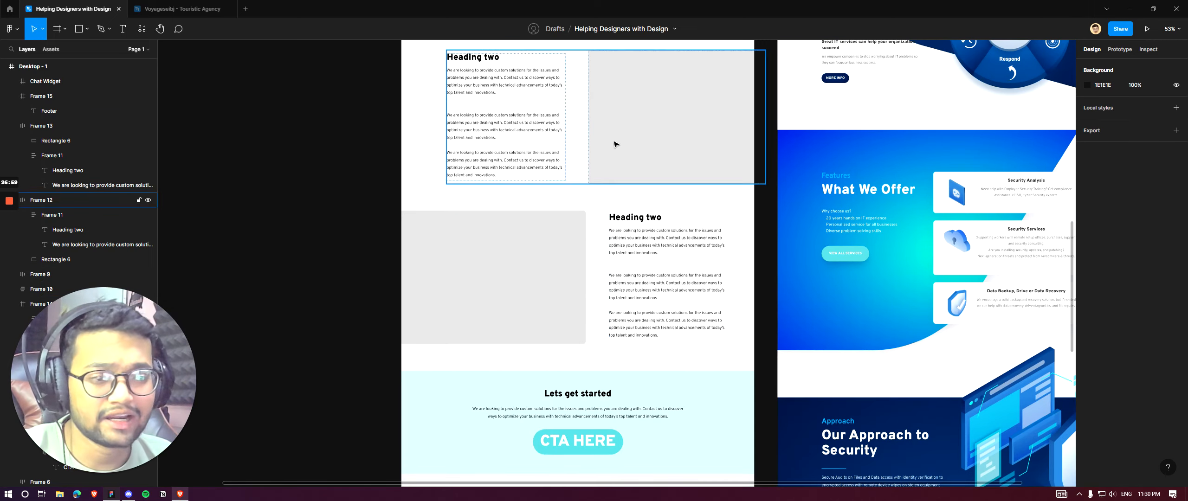
pyautogui.scroll(-5, 636, 141)
pyautogui.scroll(4, 636, 142)
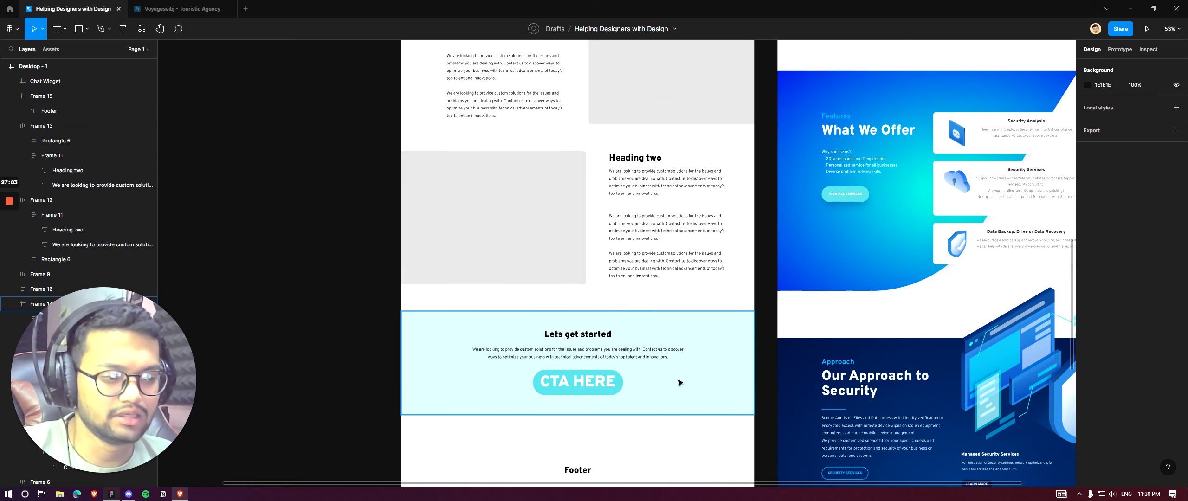
pyautogui.scroll(-5, 632, 339)
pyautogui.scroll(-3, 633, 339)
pyautogui.scroll(5, 655, 136)
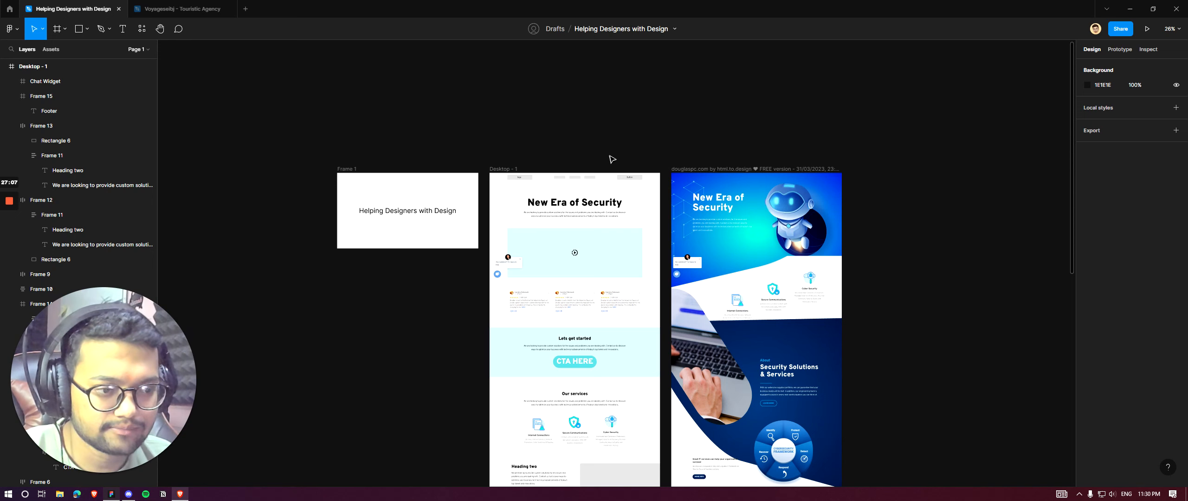
# Step: Switch to the browser and check the ChatGPT redesign suggestions for the About Us and team section
pyautogui.hotkey('alt', 'Tab')
pyautogui.hotkey('alt', 'Tab')
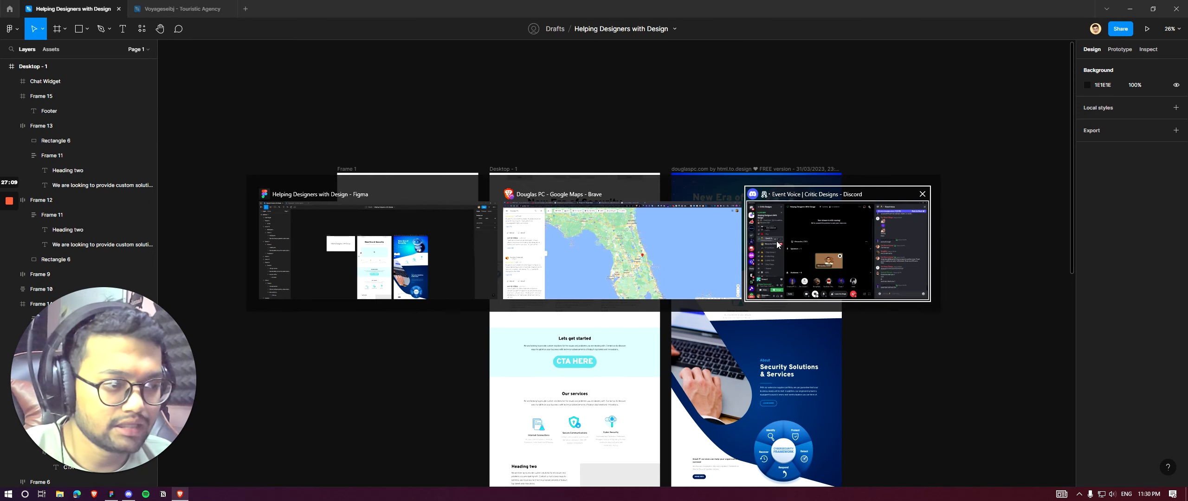
pyautogui.hotkey('alt', 'Tab')
pyautogui.hotkey('alt', 'Tab')
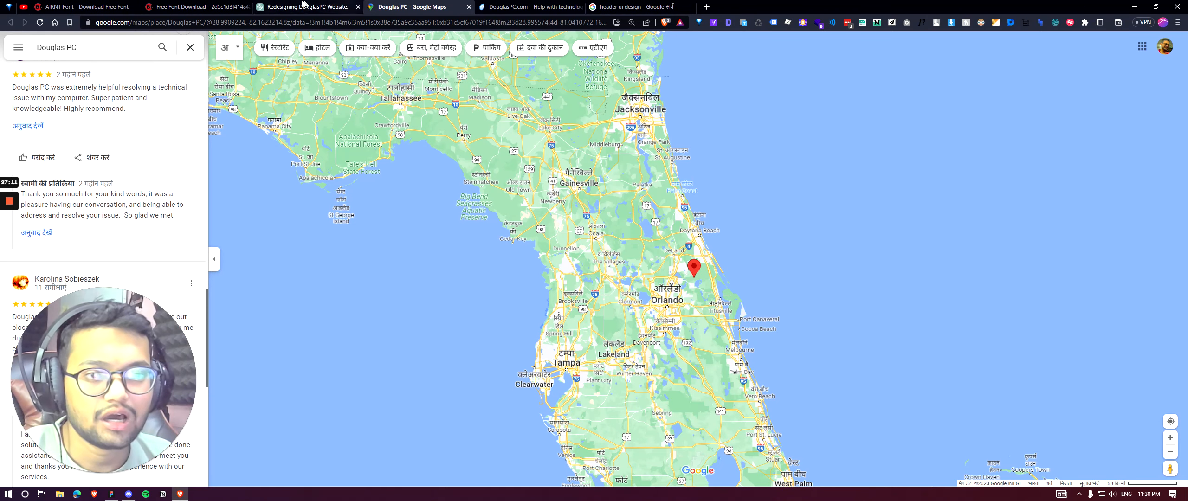
pyautogui.click(307, 7)
pyautogui.moveTo(501, 165); pyautogui.dragTo(627, 166)
pyautogui.moveTo(501, 222); pyautogui.dragTo(526, 200)
pyautogui.scroll(2, 530, 221)
pyautogui.click(601, 203)
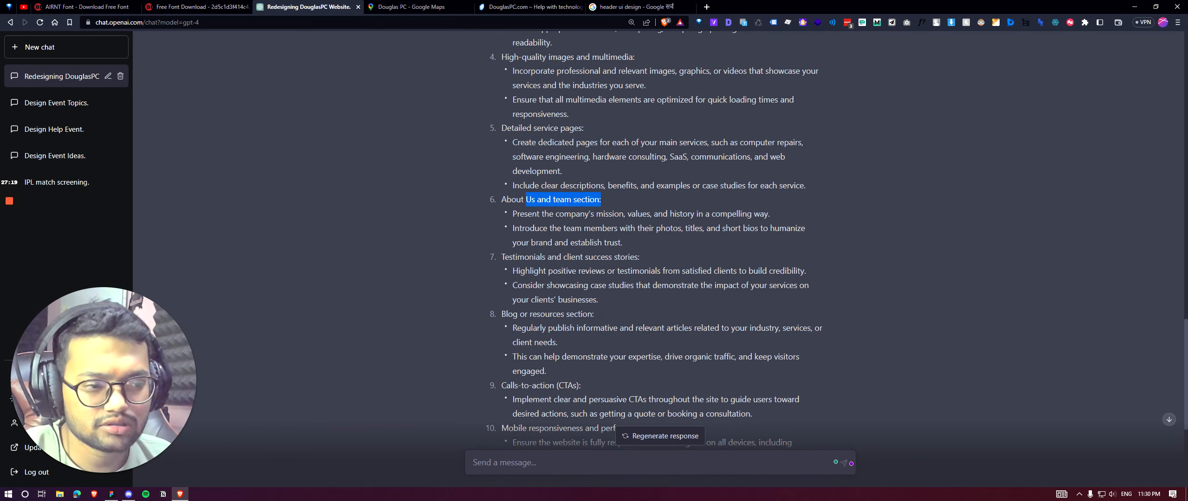
pyautogui.hotkey('alt', 'Tab')
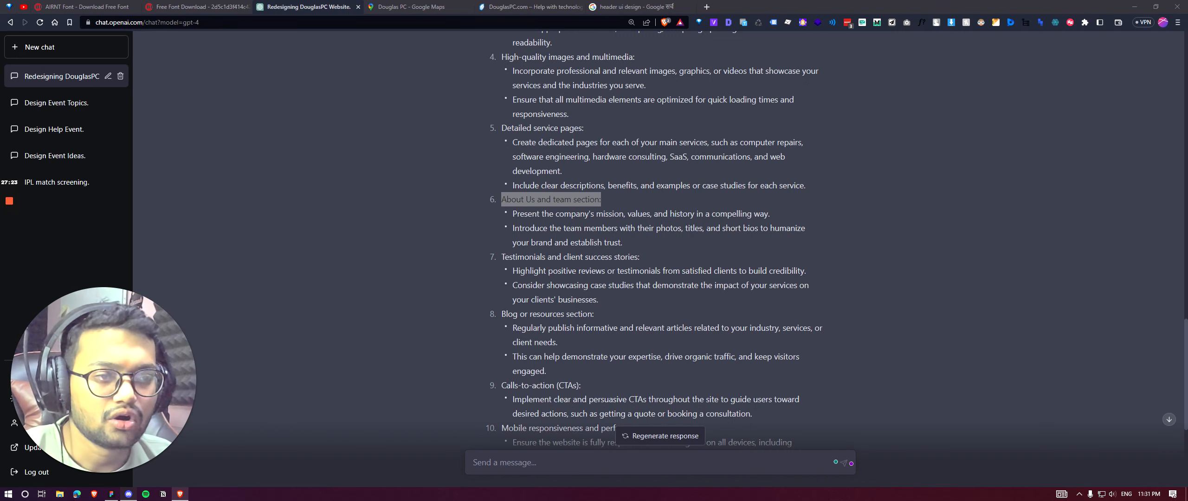
# Step: Review the suggestions on detailed service pages, high-quality images and multimedia, and typography and readability
pyautogui.scroll(2, 649, 232)
pyautogui.moveTo(502, 217); pyautogui.dragTo(594, 222)
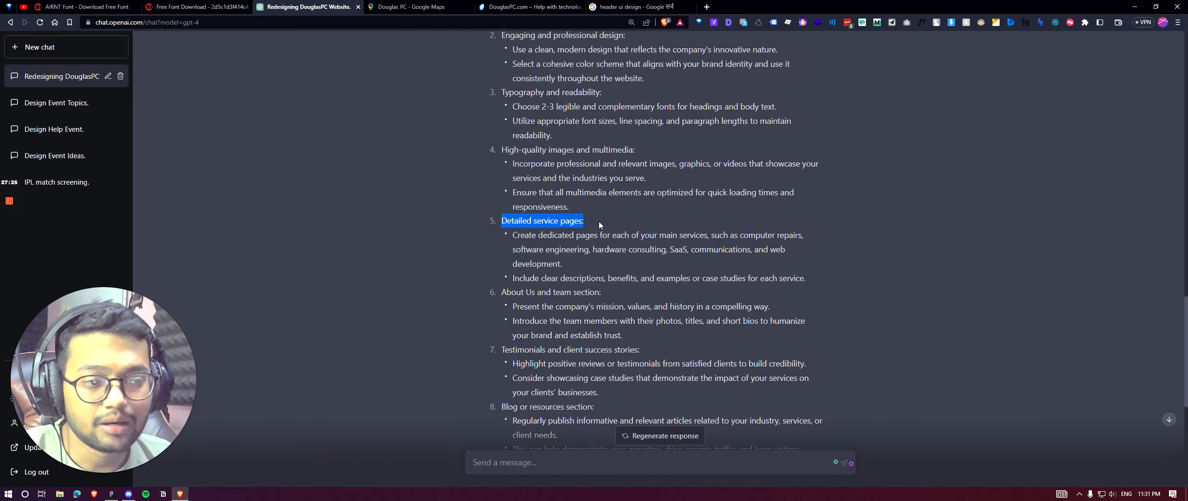
pyautogui.click(598, 221)
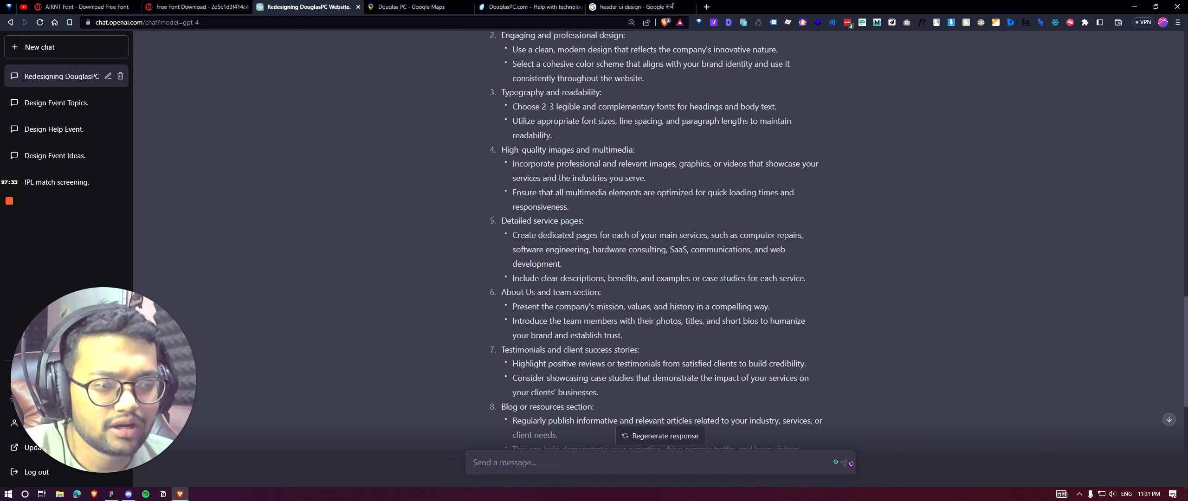
pyautogui.moveTo(498, 157); pyautogui.dragTo(650, 151)
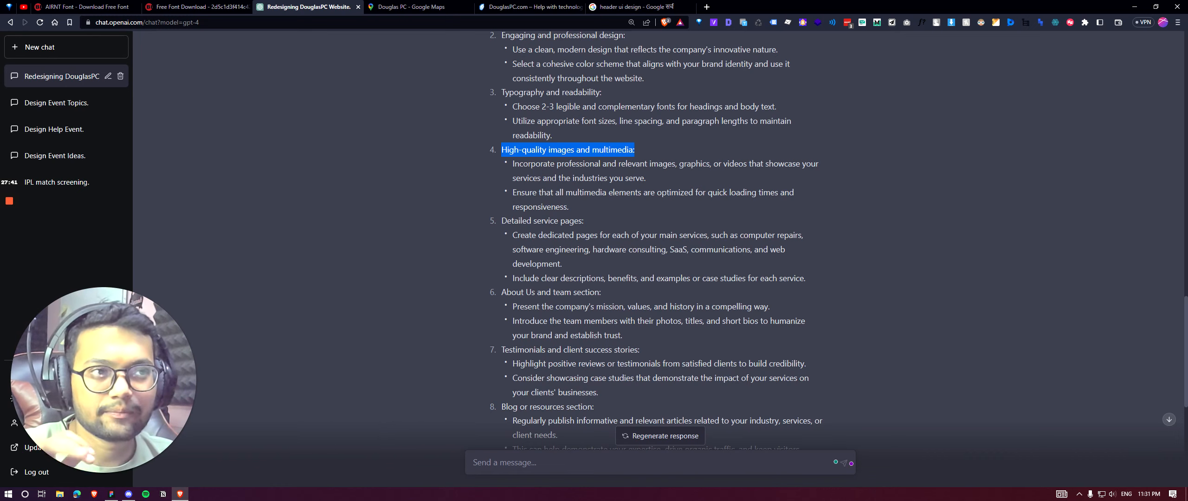
pyautogui.scroll(2, 640, 241)
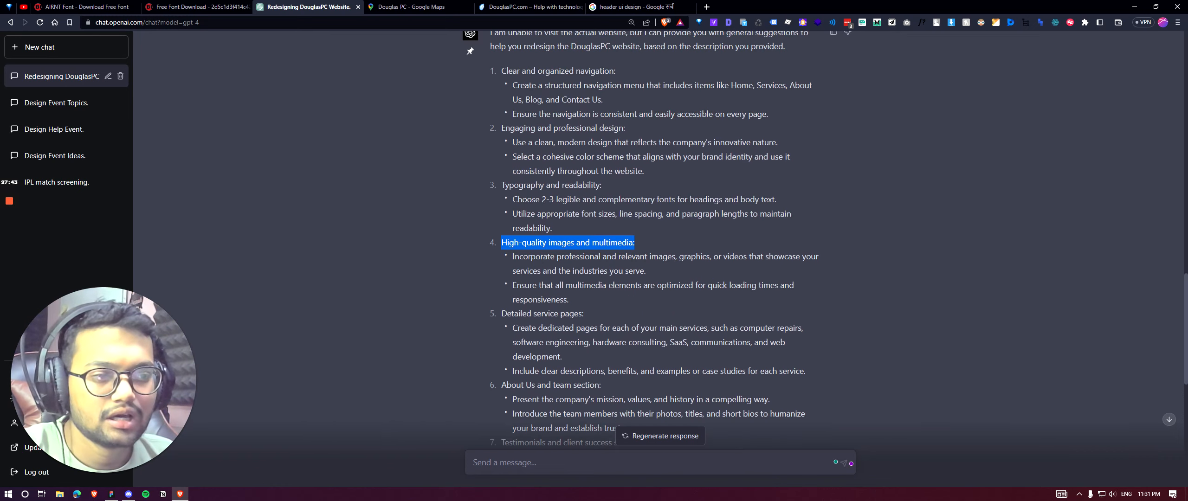
pyautogui.moveTo(494, 185); pyautogui.dragTo(616, 188)
# Step: Switch back to Figma and set the font size of the paragraph under the "New Era of Security" heading to 18
pyautogui.hotkey('alt', 'Tab')
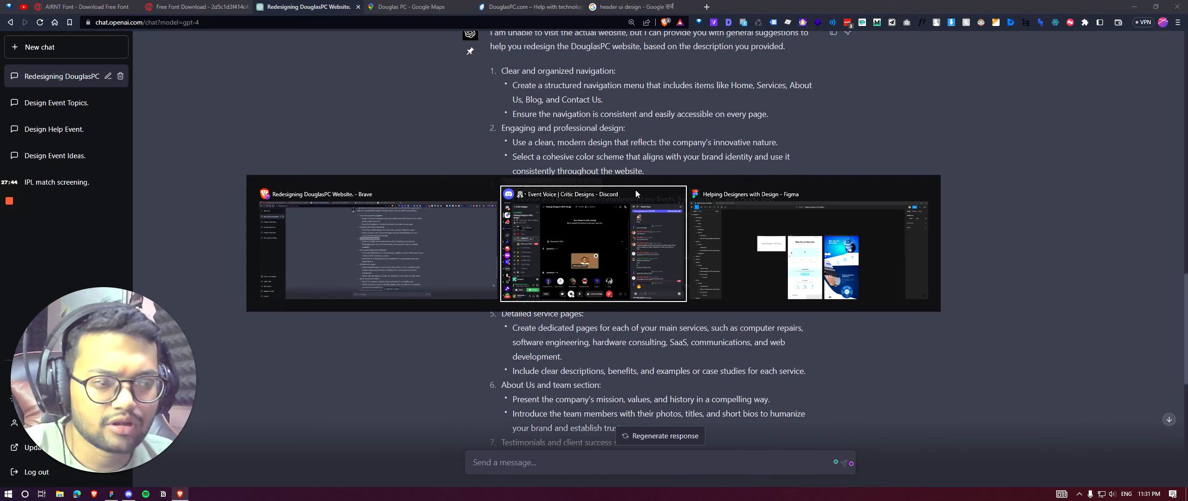
pyautogui.hotkey('alt', 'Tab')
pyautogui.scroll(8, 548, 218)
pyautogui.keyDown('ctrl'); pyautogui.click(567, 238); pyautogui.keyUp('ctrl')
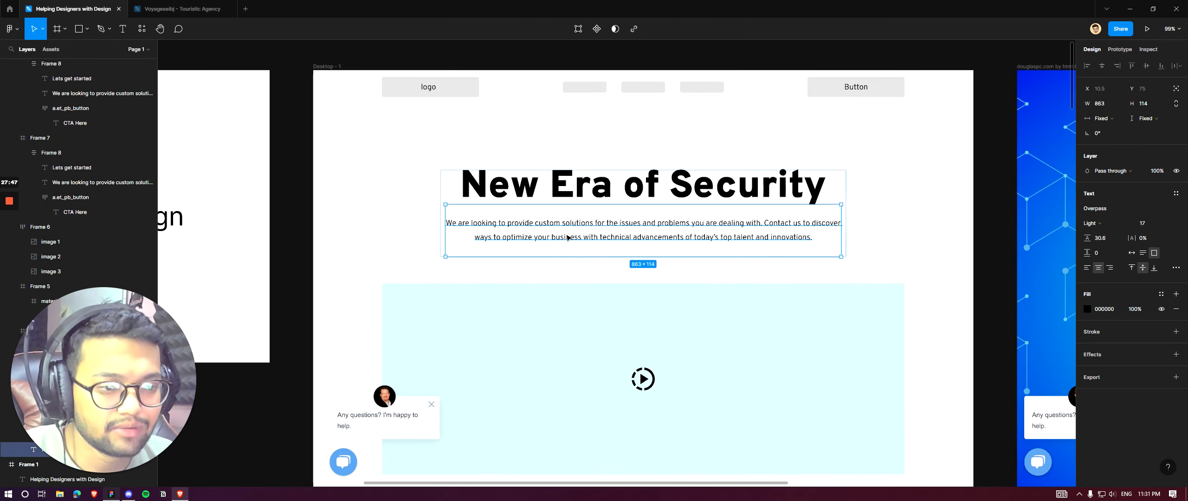
pyautogui.click(1144, 224)
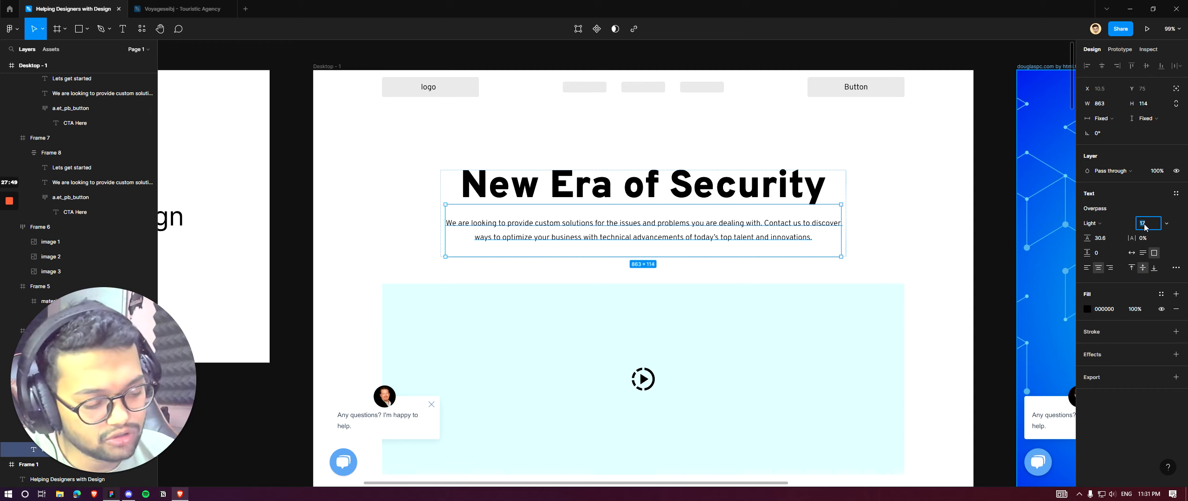
pyautogui.write('18')
pyautogui.press('Return')
pyautogui.scroll(-1, 835, 223)
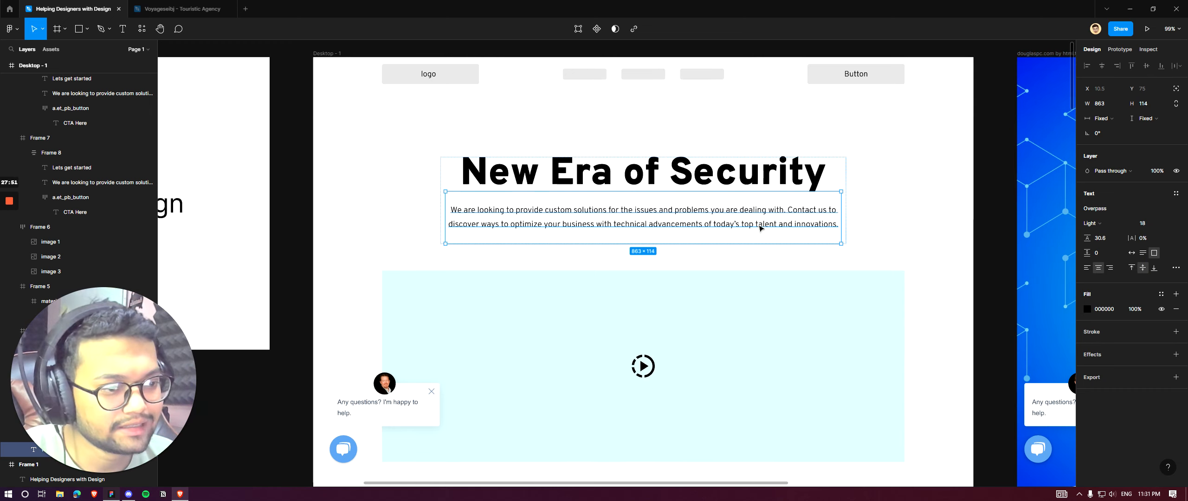
# Step: Widen the hero paragraph's text box to 936 and centre the hero heading group horizontally in the Desktop - 1 frame
pyautogui.moveTo(843, 214); pyautogui.dragTo(874, 215)
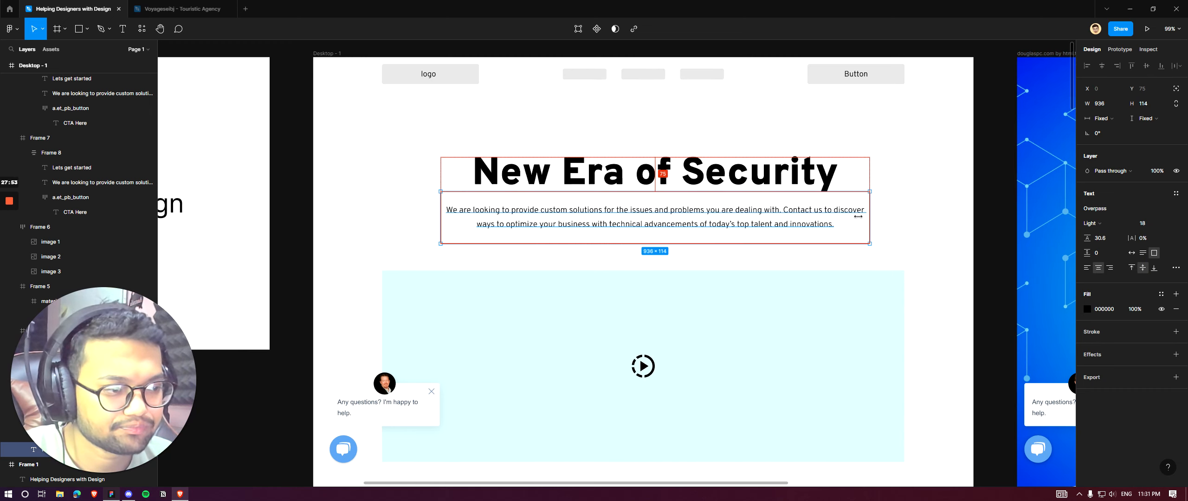
pyautogui.click(854, 188)
pyautogui.press('Escape')
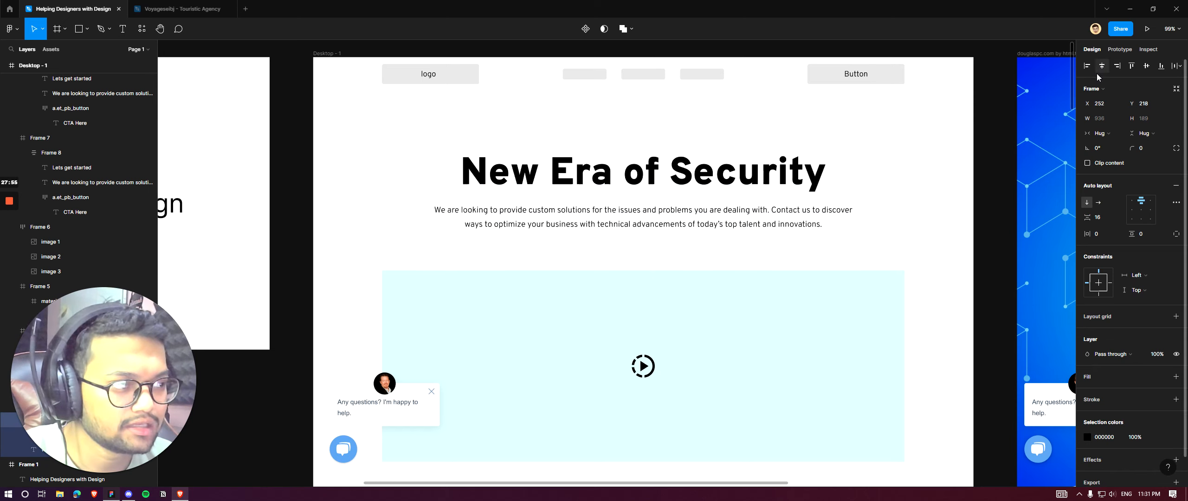
# Step: Check the ChatGPT suggestions on navigation, professional design and typography in the browser, and return to the Figma wireframe
pyautogui.hotkey('alt', 'Tab')
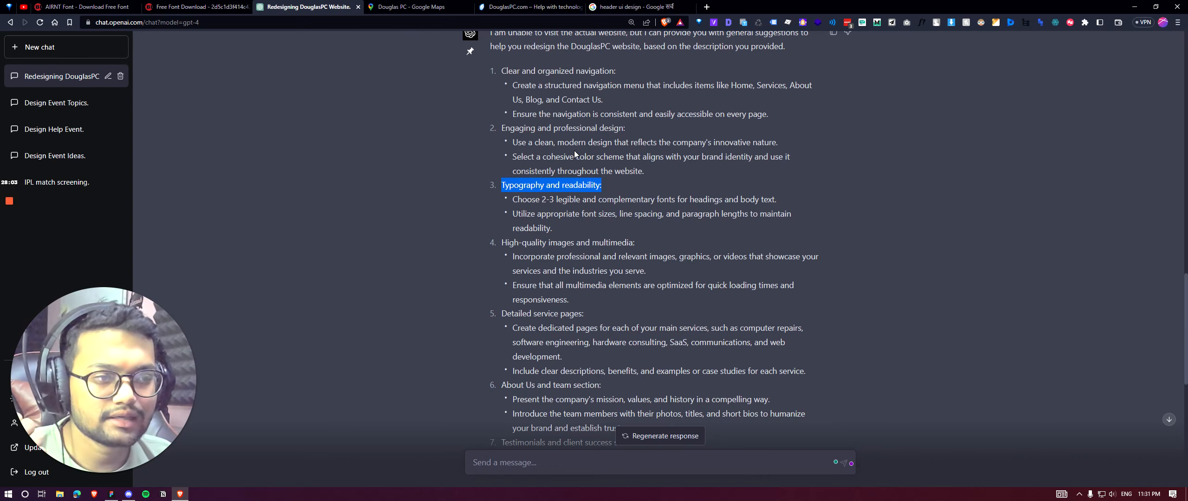
pyautogui.scroll(1, 575, 152)
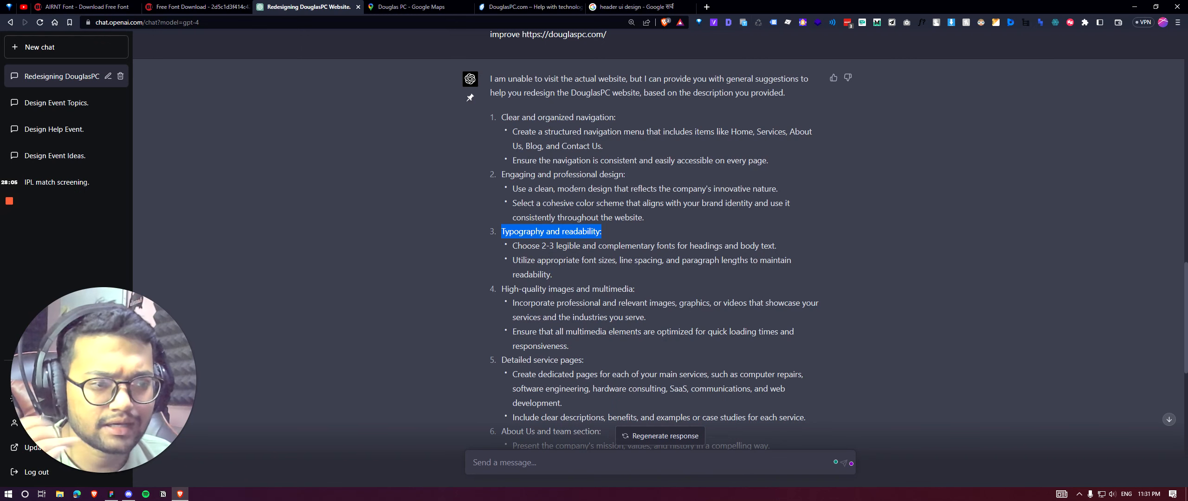
pyautogui.hotkey('alt', 'Tab')
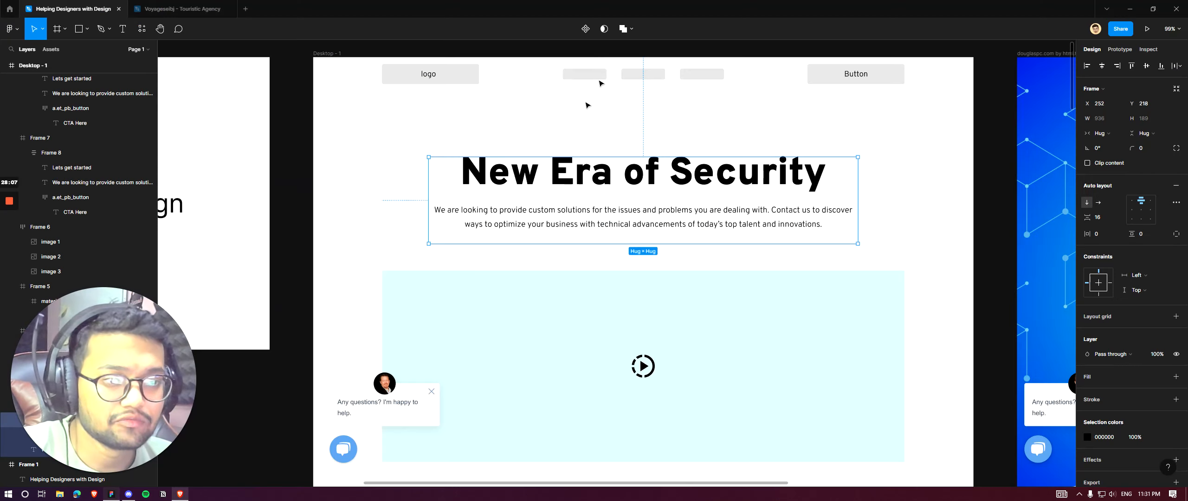
# Step: Inspect the three navigation placeholders and the button label in the header of the Desktop - 1 frame
pyautogui.moveTo(666, 88); pyautogui.dragTo(603, 72)
pyautogui.scroll(-5, 603, 72)
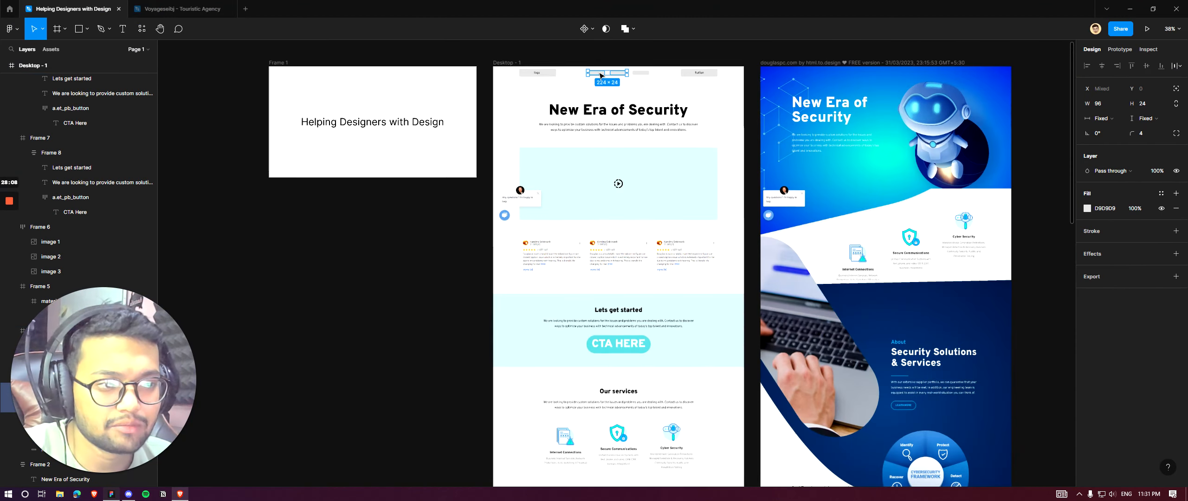
pyautogui.scroll(5, 589, 70)
pyautogui.click(596, 73)
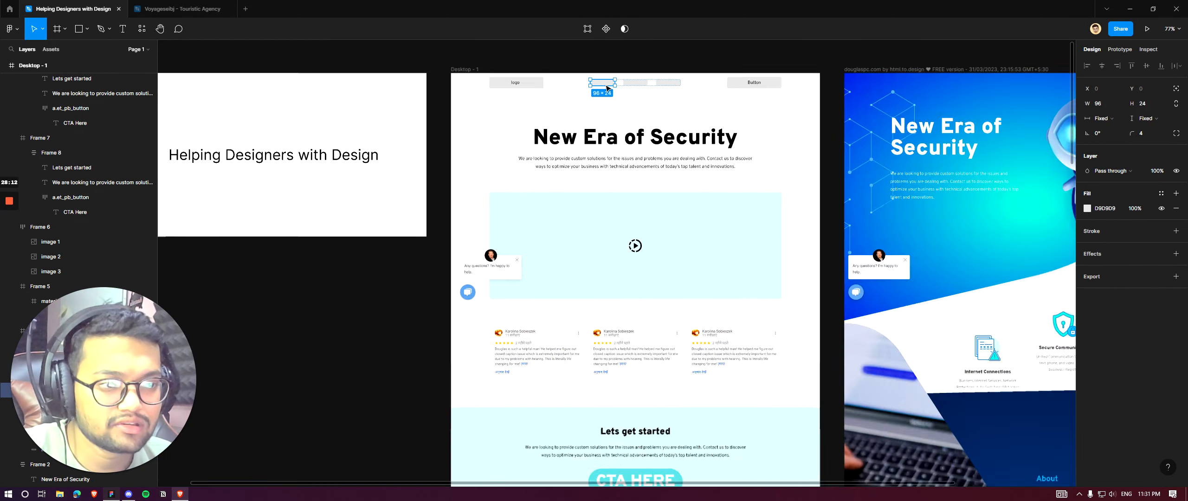
pyautogui.scroll(-5, 607, 87)
pyautogui.click(629, 85)
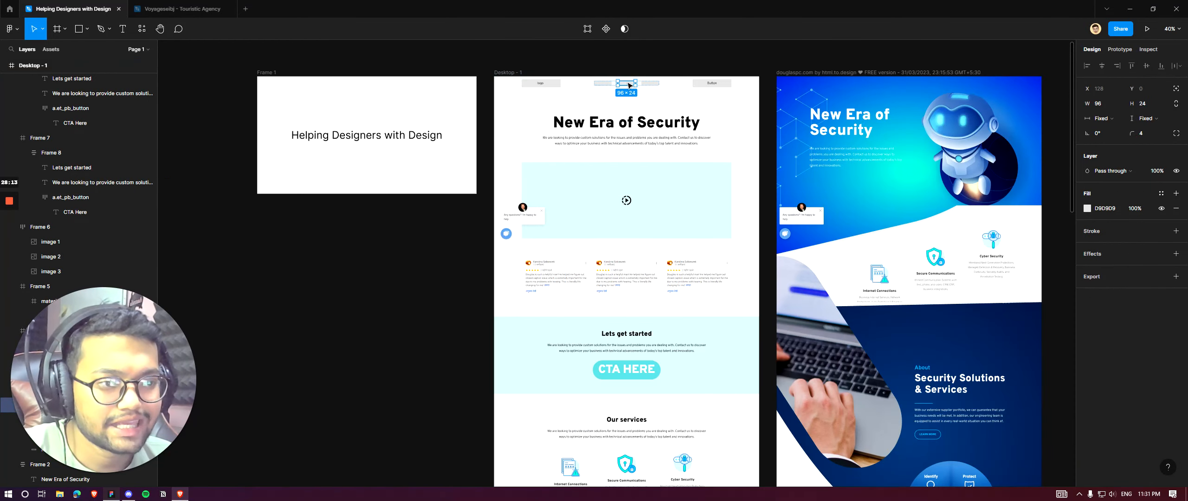
pyautogui.scroll(8, 628, 85)
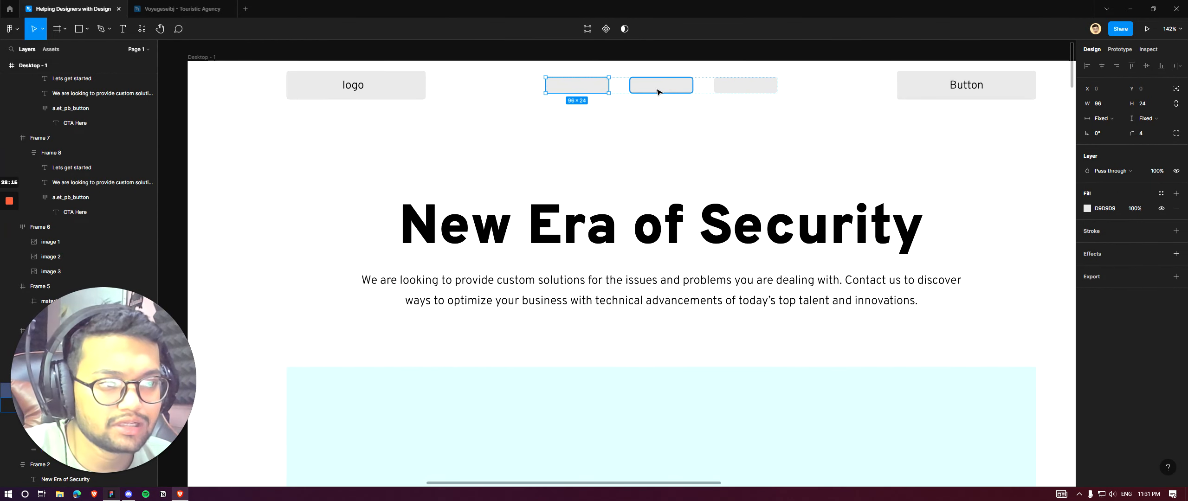
pyautogui.click(772, 87)
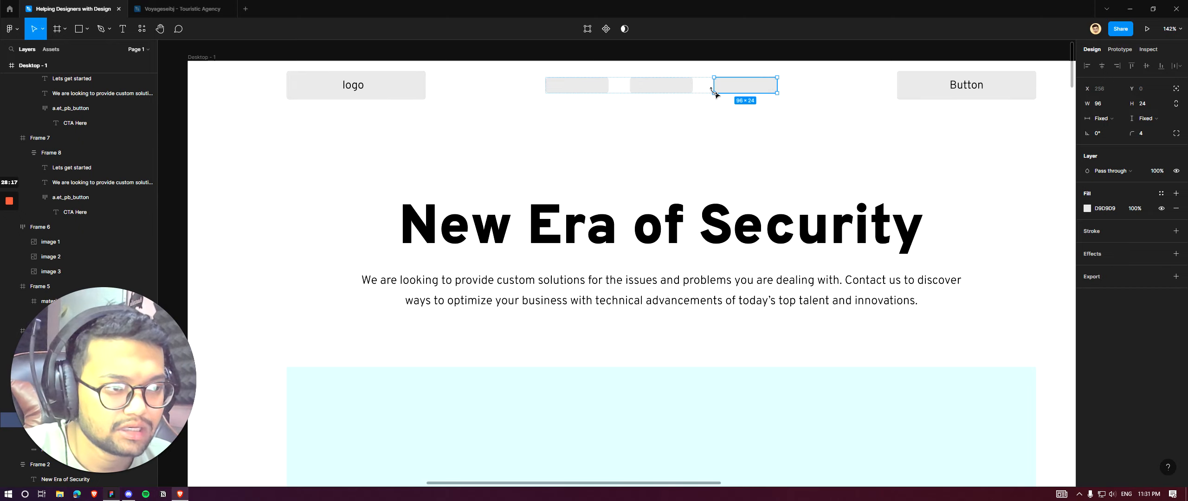
pyautogui.scroll(-7, 710, 88)
pyautogui.scroll(-3, 708, 86)
pyautogui.scroll(10, 710, 88)
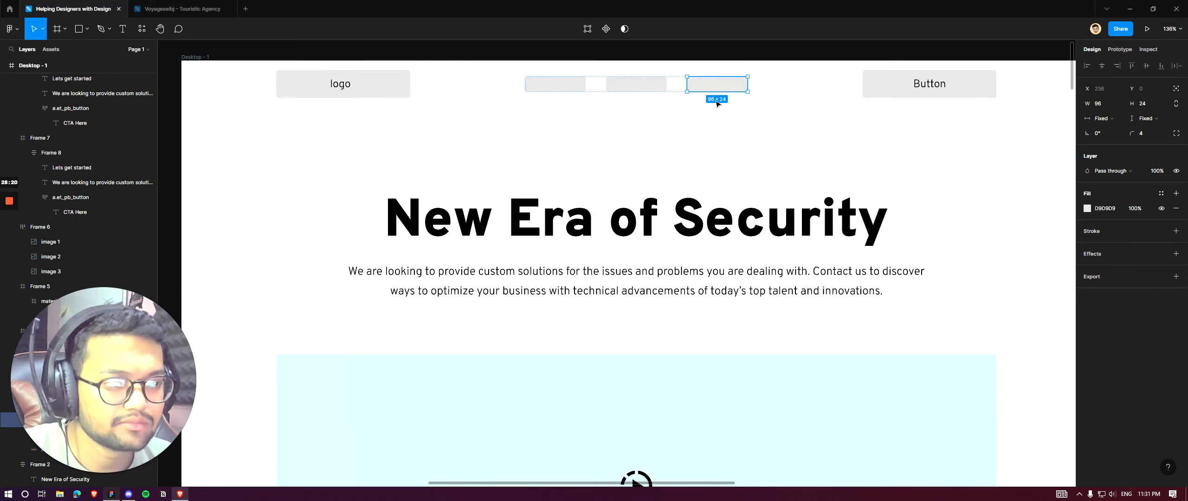
pyautogui.click(554, 84)
pyautogui.scroll(-6, 603, 81)
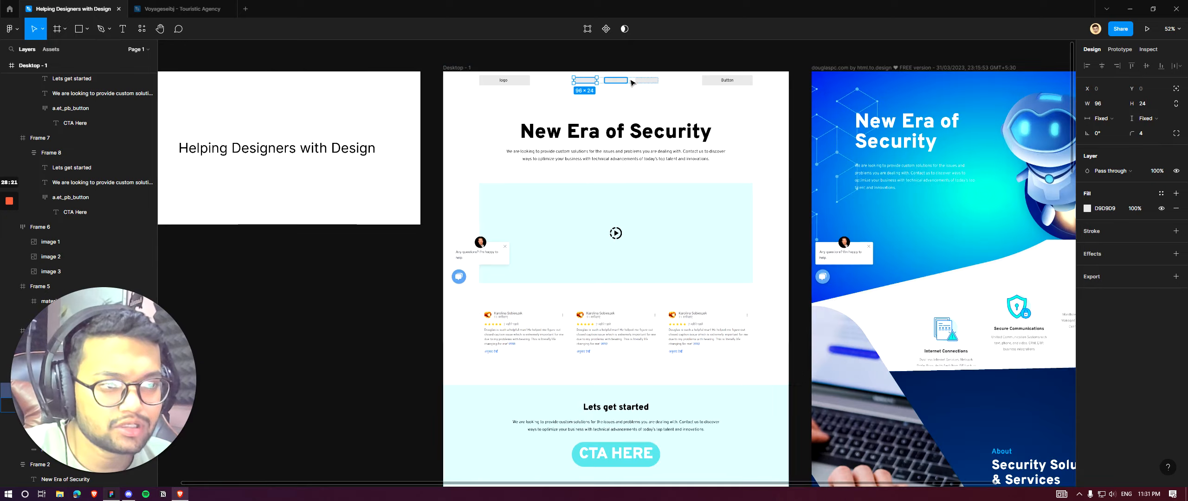
pyautogui.click(625, 82)
pyautogui.click(646, 81)
pyautogui.scroll(5, 692, 81)
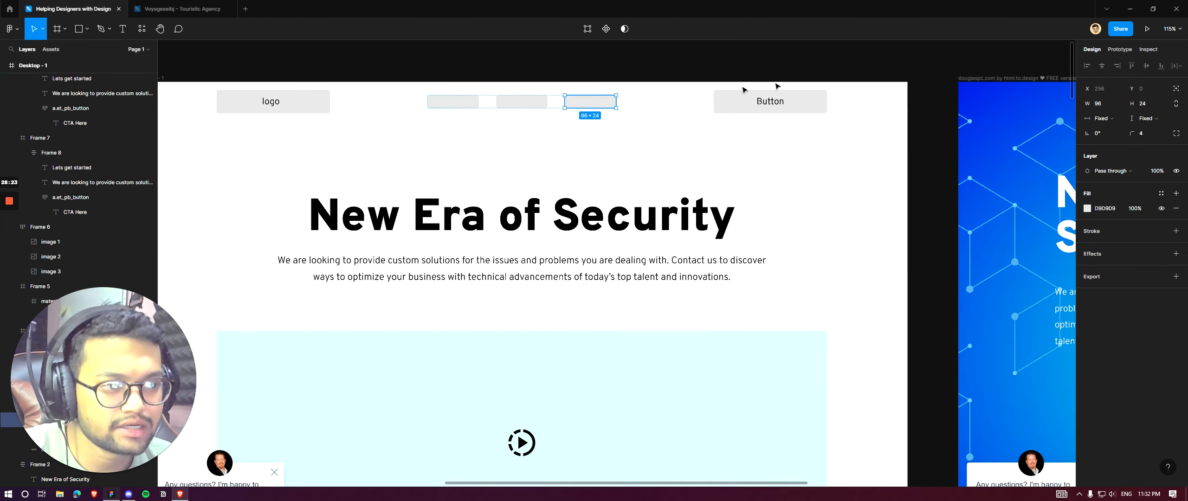
pyautogui.click(779, 99)
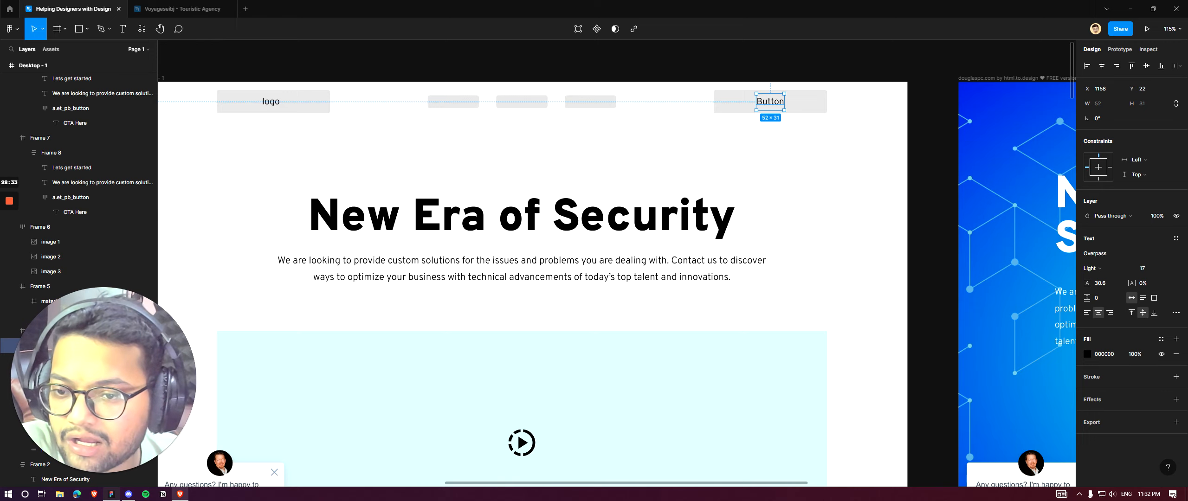
# Step: Narrow the grey image placeholder in the first "Heading two" section so it ends inside the page margin
pyautogui.scroll(-10, 703, 165)
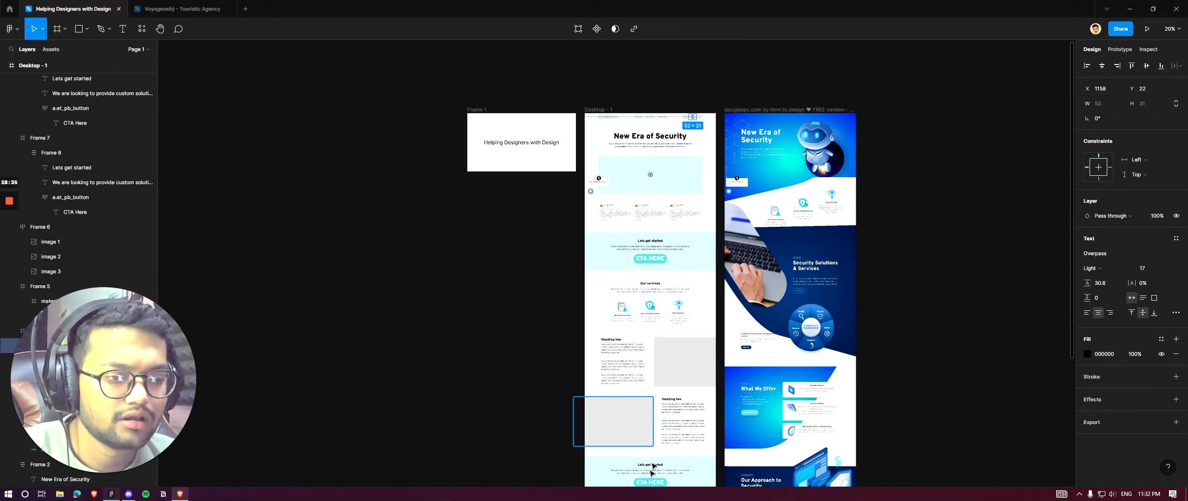
pyautogui.scroll(3, 652, 467)
pyautogui.click(706, 279)
pyautogui.scroll(2, 742, 283)
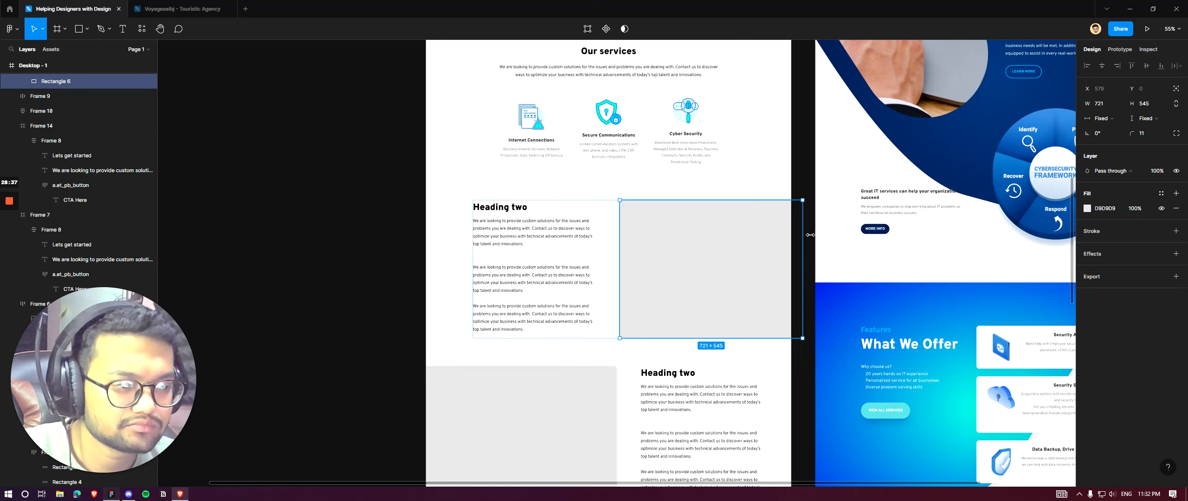
pyautogui.moveTo(810, 235); pyautogui.dragTo(797, 231)
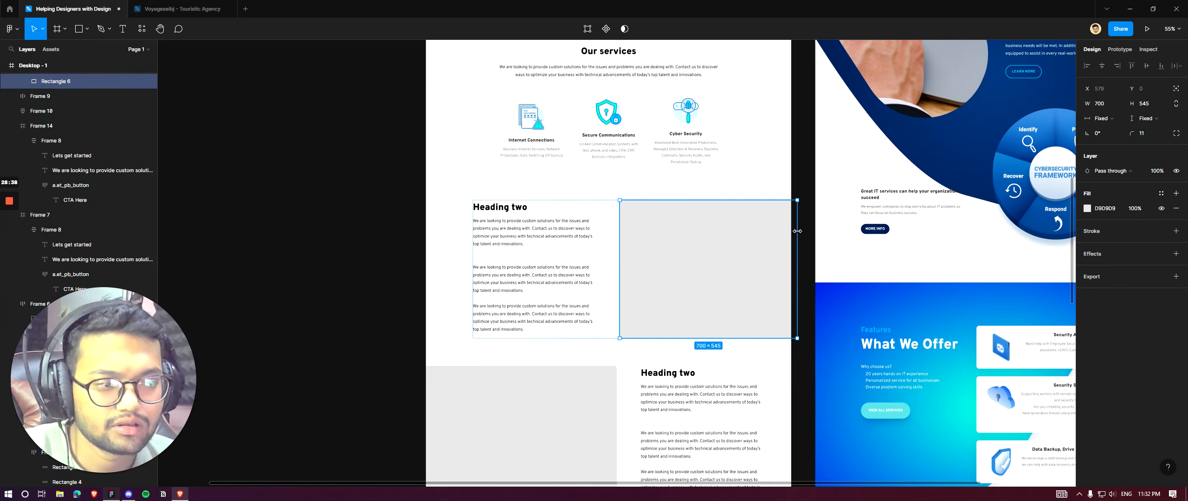
pyautogui.scroll(-4, 709, 227)
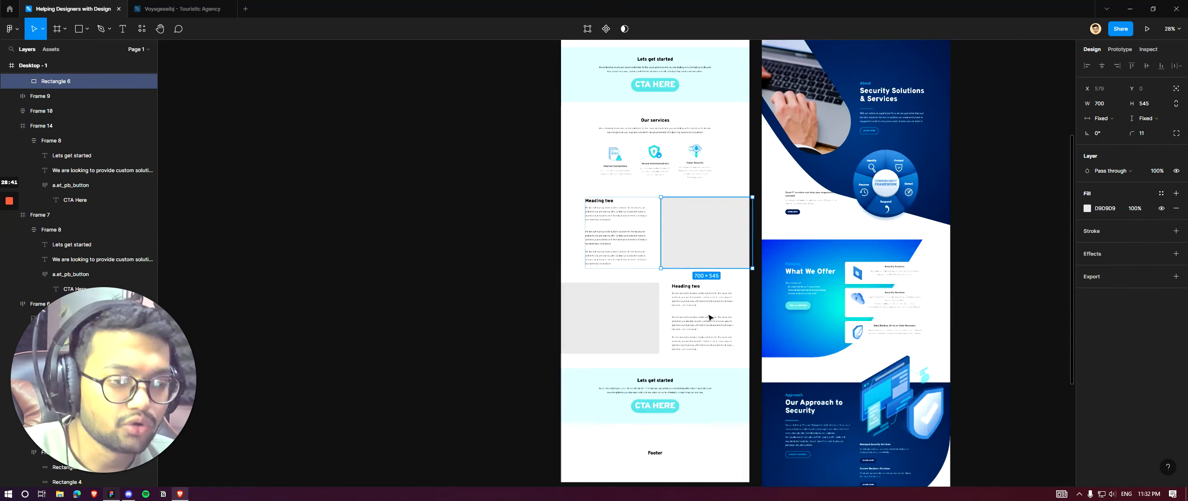
pyautogui.scroll(3, 710, 318)
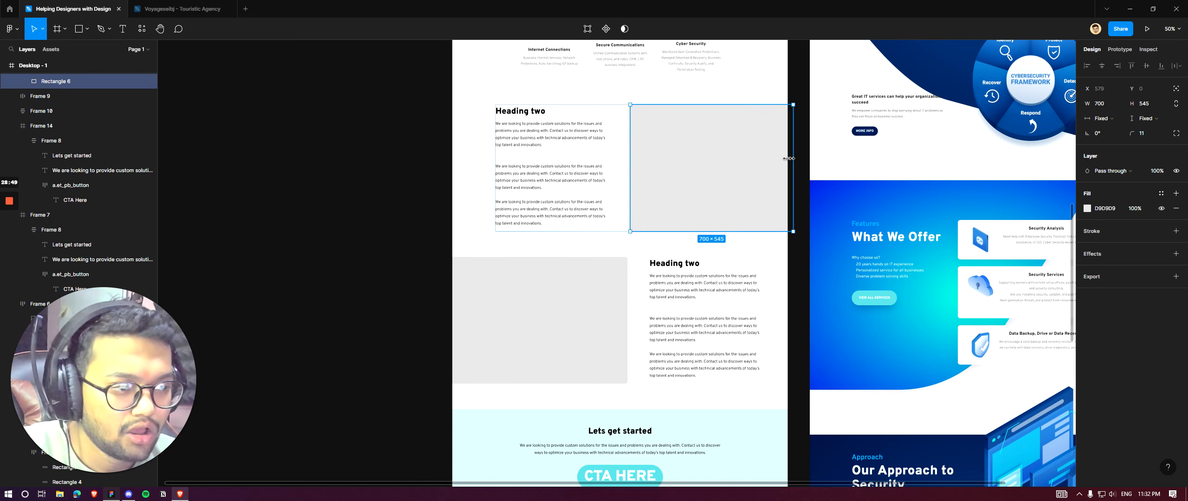
pyautogui.moveTo(793, 157); pyautogui.dragTo(762, 153)
# Step: Narrow the image placeholder in the second "Heading two" section to about 608 and centre that section horizontally in the Desktop - 1 frame
pyautogui.click(546, 279)
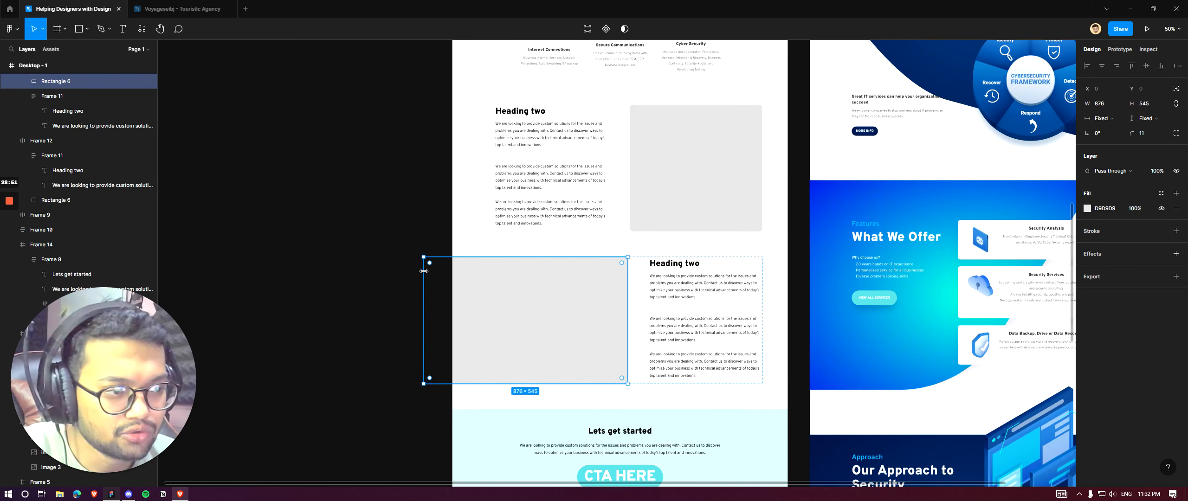
pyautogui.moveTo(427, 274); pyautogui.dragTo(472, 276)
pyautogui.click(599, 287)
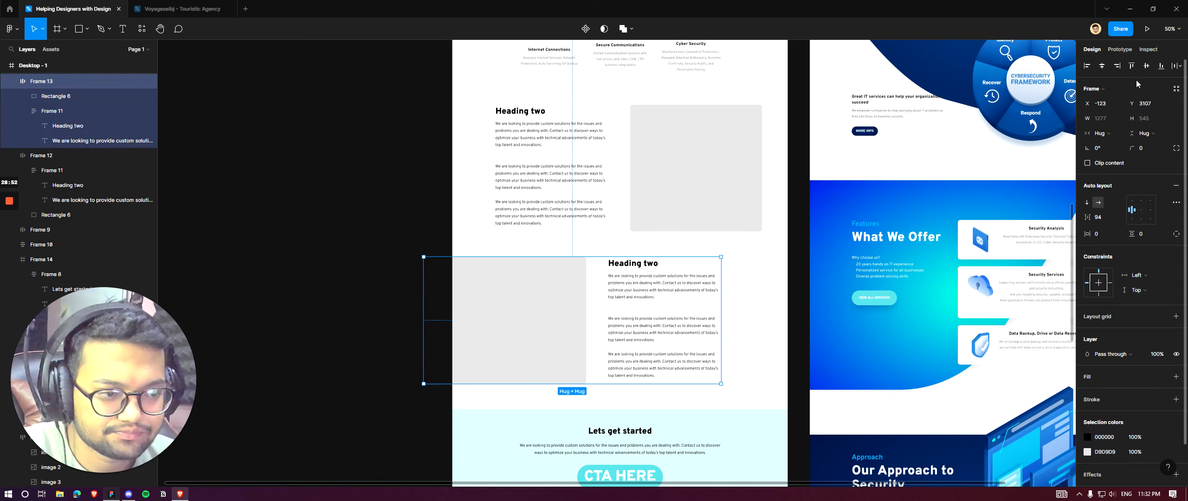
pyautogui.click(1102, 66)
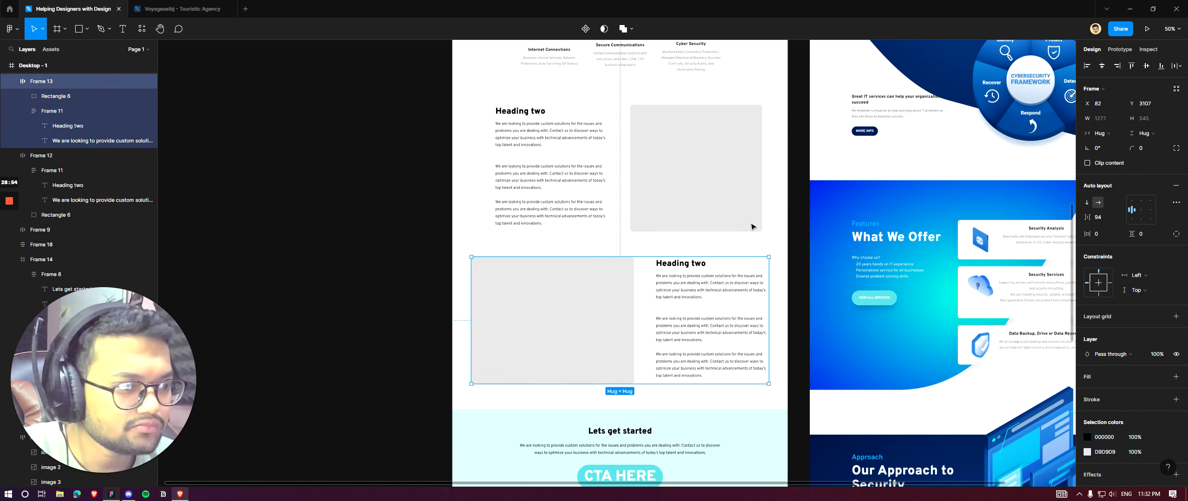
pyautogui.click(534, 292)
pyautogui.moveTo(470, 291); pyautogui.dragTo(492, 291)
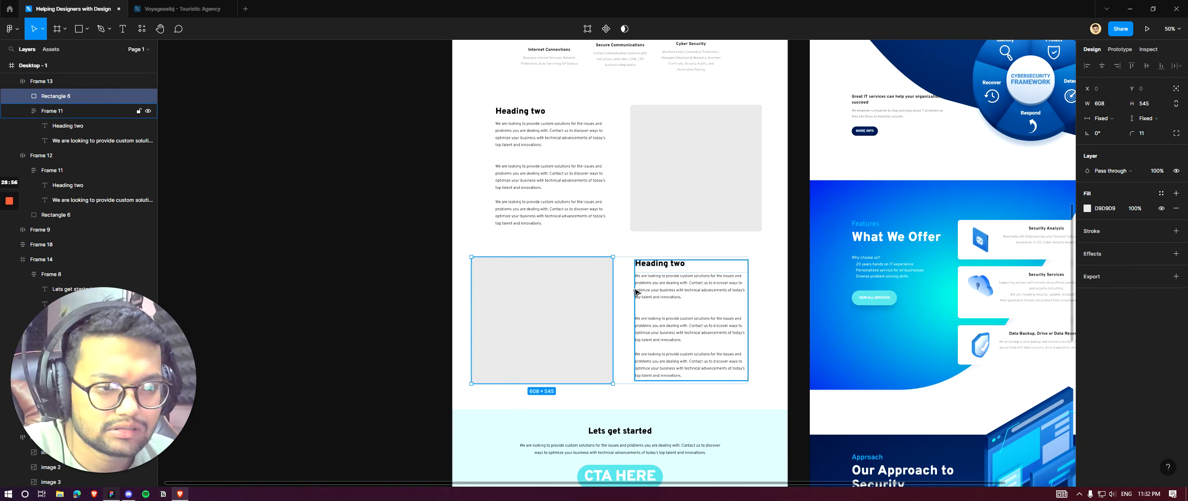
pyautogui.click(650, 284)
pyautogui.click(1102, 65)
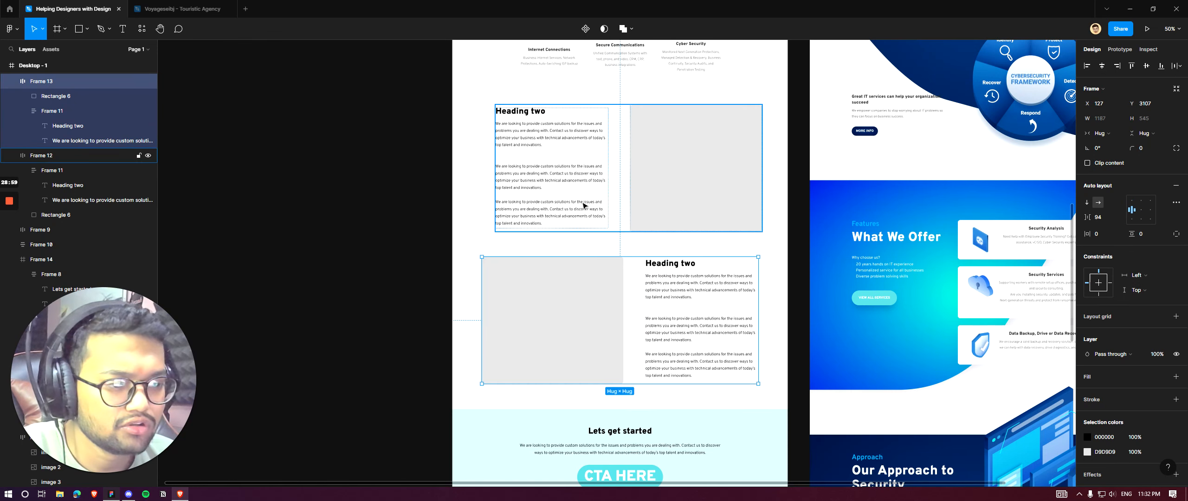
pyautogui.click(444, 212)
pyautogui.scroll(-5, 603, 236)
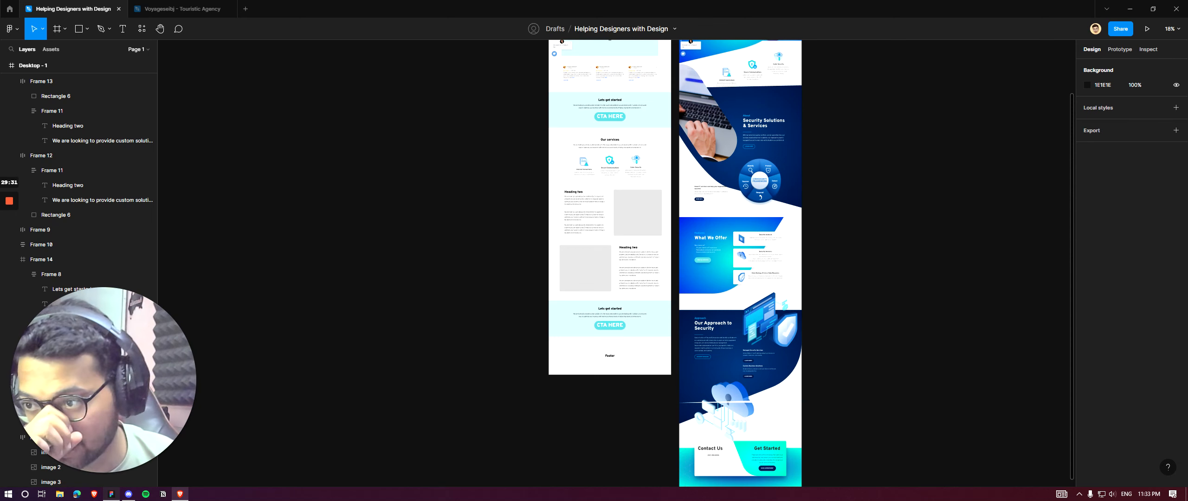
# Step: Open the Offensive Shop file from the recent files, glance at the Touristic Agency file and return to Helping Designers with Design
pyautogui.click(9, 9)
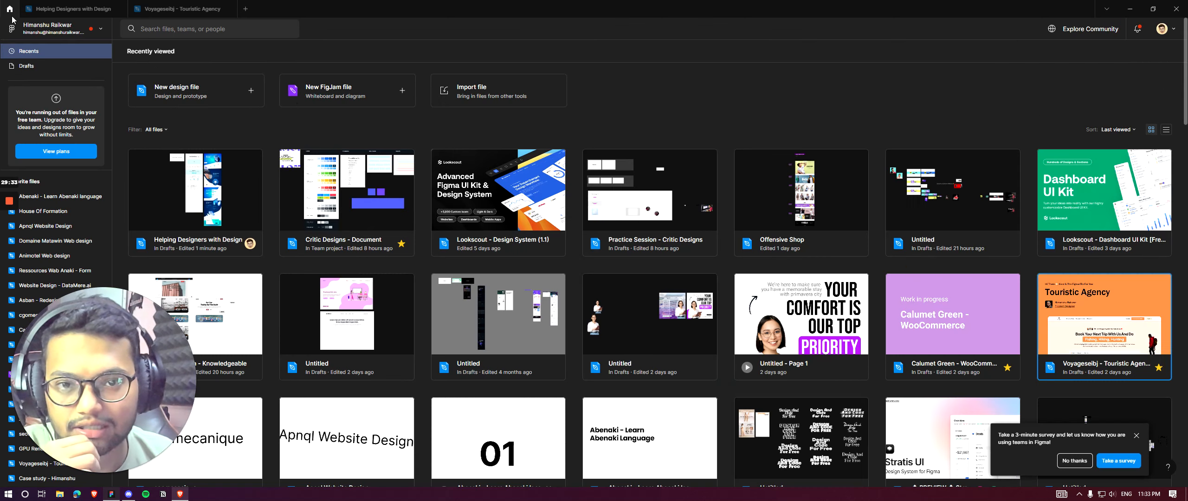
pyautogui.click(972, 176)
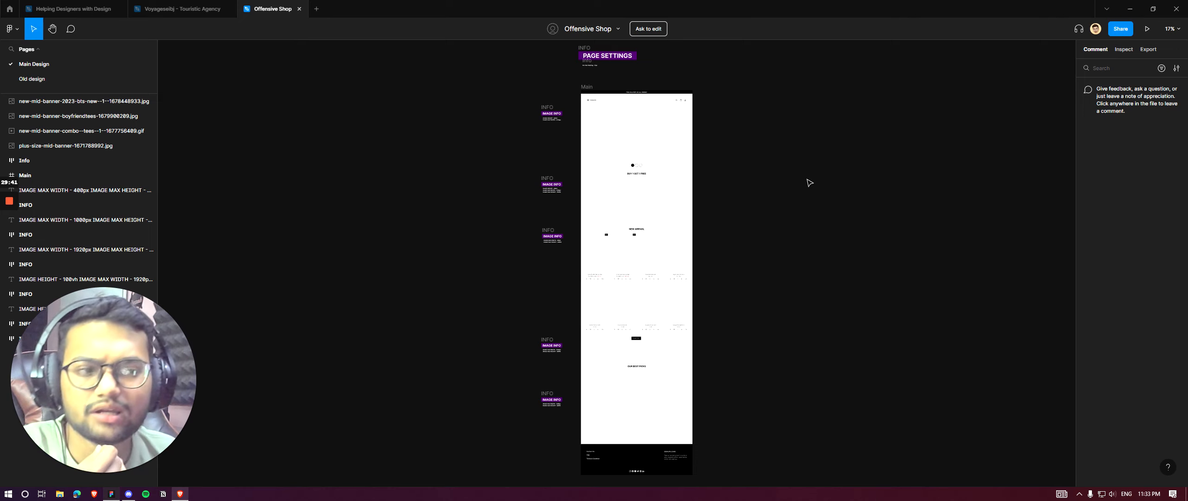
pyautogui.click(182, 9)
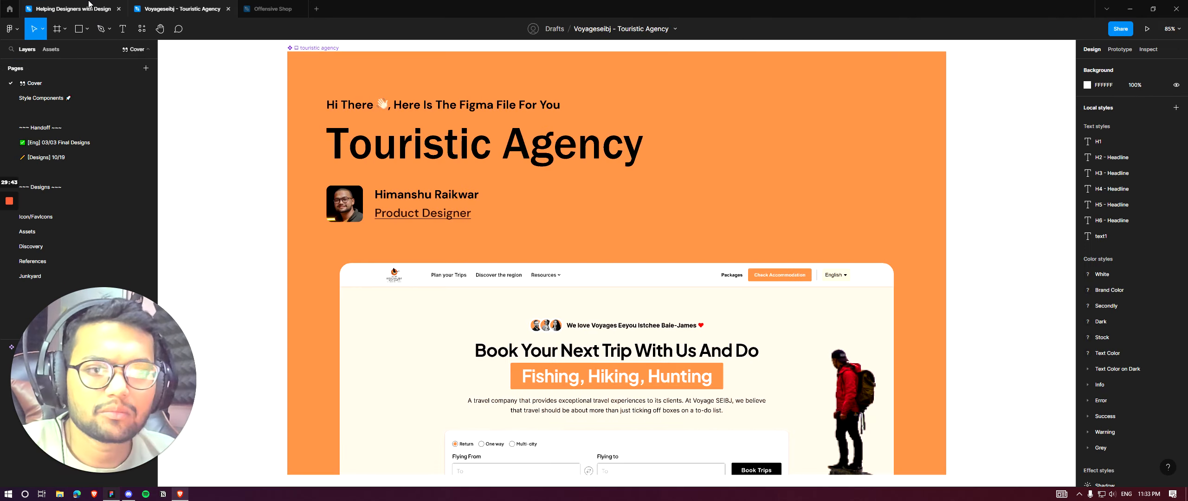
pyautogui.click(74, 8)
pyautogui.scroll(2, 668, 147)
pyautogui.scroll(3, 613, 66)
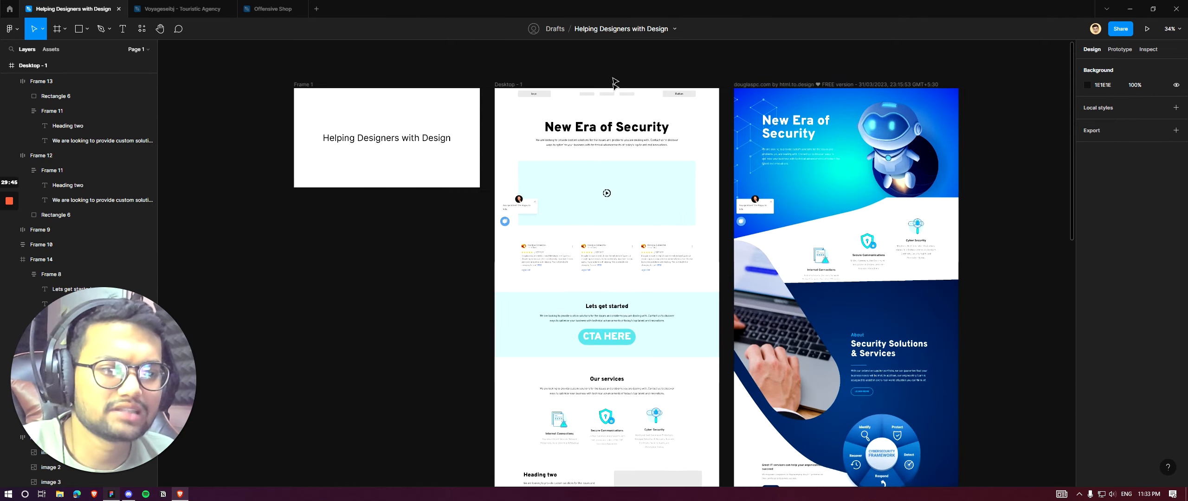
pyautogui.scroll(3, 627, 99)
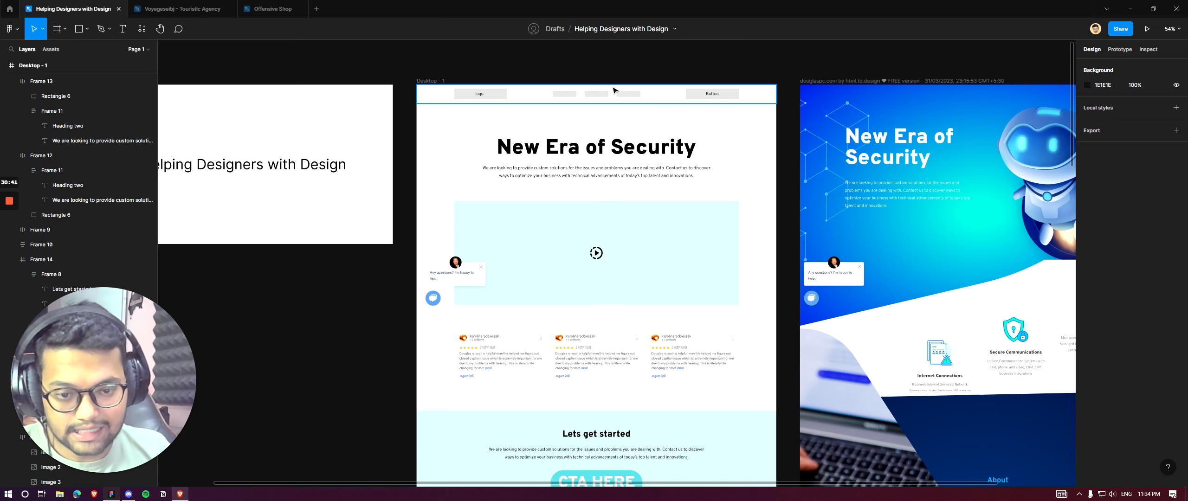
pyautogui.click(615, 90)
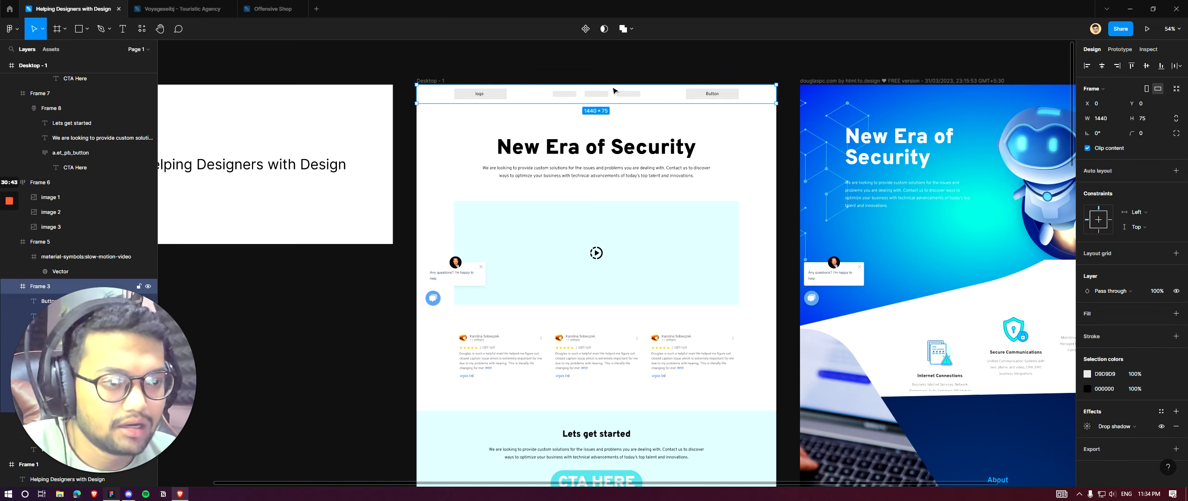
pyautogui.click(612, 79)
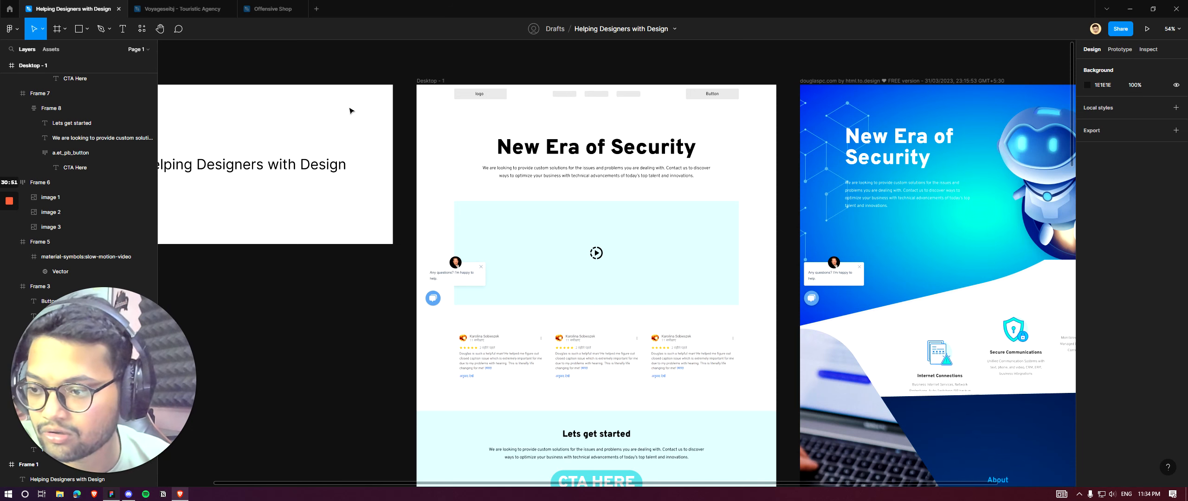
# Step: Copy the Main frame from the Offensive Shop file and paste it beside the other frames in Helping Designers with Design
pyautogui.scroll(8, 649, 90)
pyautogui.click(367, 85)
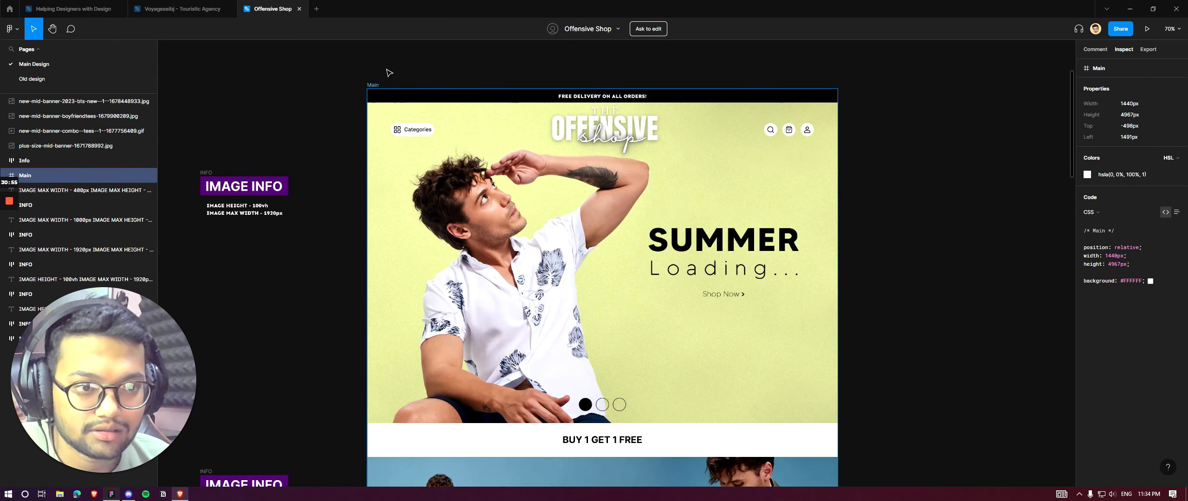
pyautogui.scroll(-5, 531, 105)
pyautogui.scroll(2, 530, 105)
pyautogui.scroll(3, 531, 105)
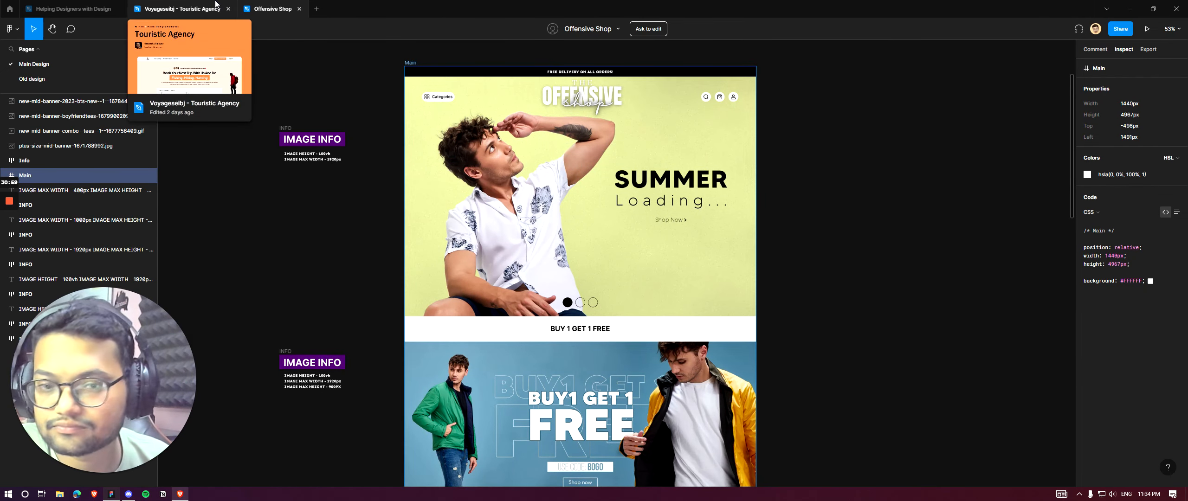
pyautogui.click(58, 7)
pyautogui.scroll(-7, 536, 219)
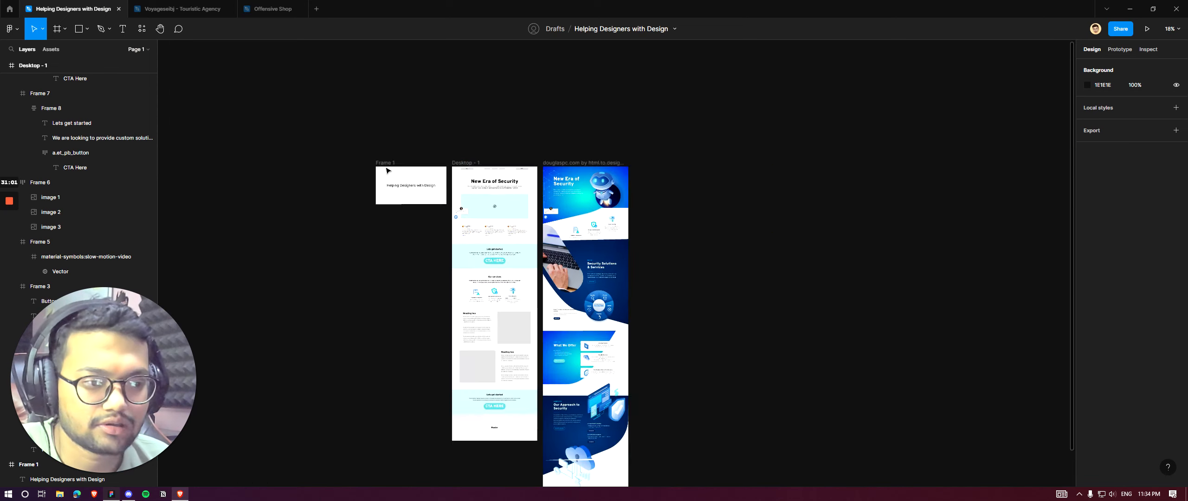
pyautogui.hotkey('ctrl', 'v')
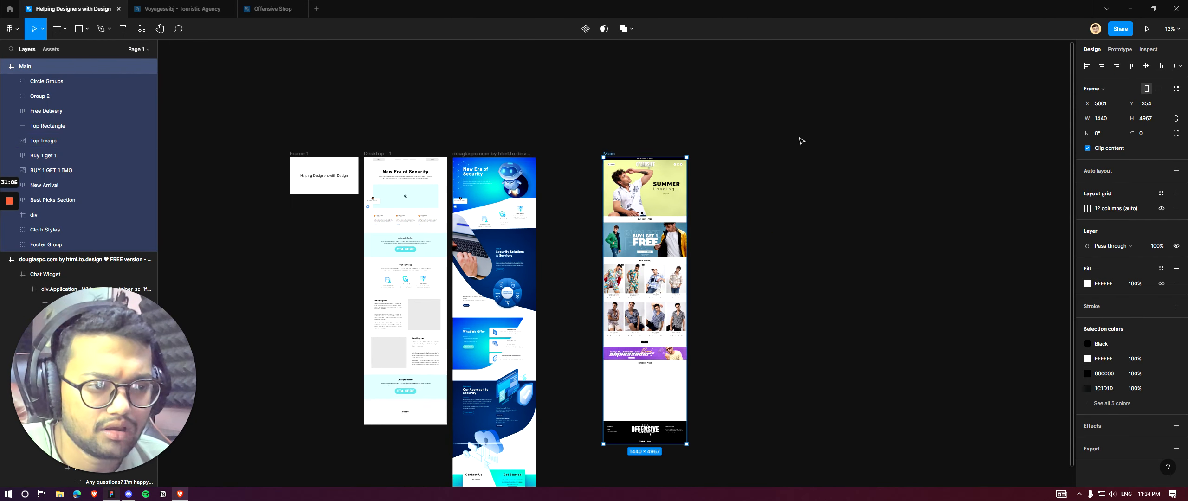
pyautogui.click(797, 140)
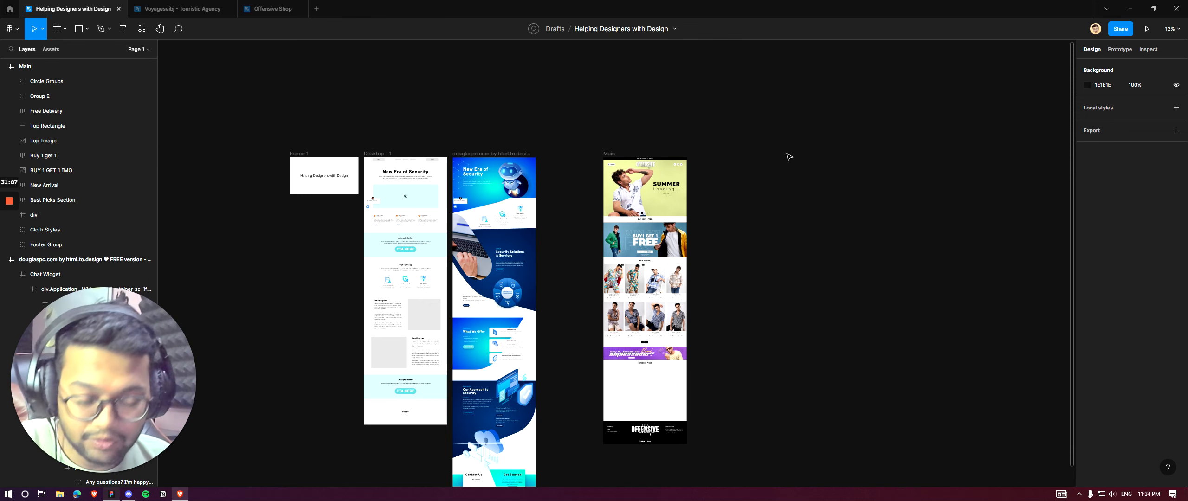
# Step: Switch to the Touristic Agency file, open its [Eng] 03/03 Final Designs page and look over homepage versions 01 to 03
pyautogui.click(181, 9)
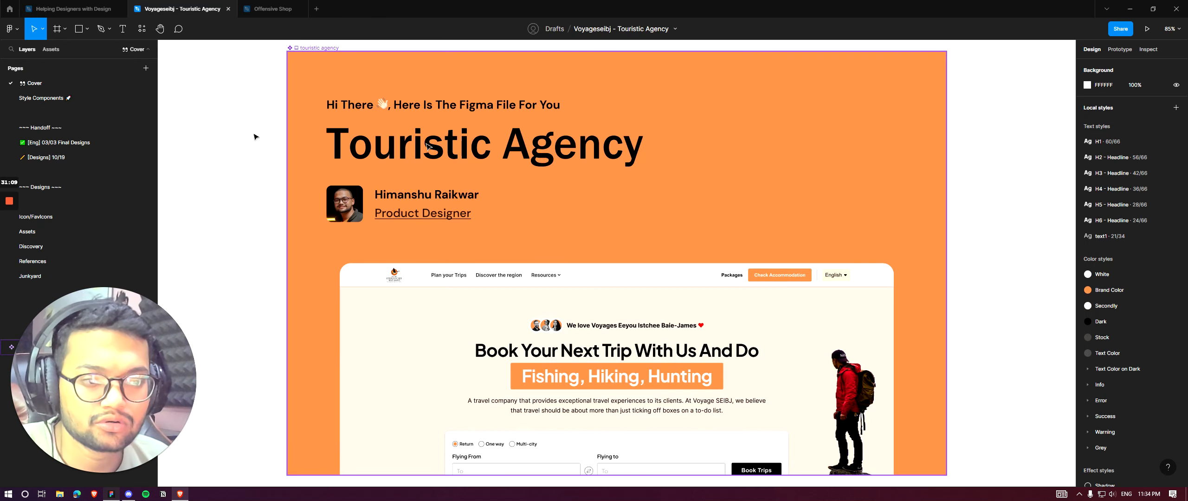
pyautogui.click(69, 143)
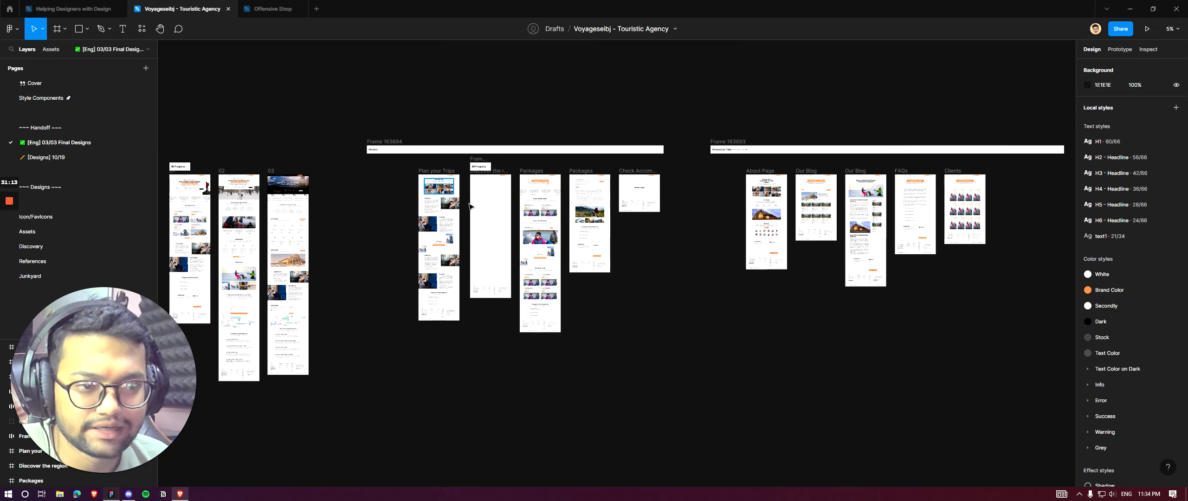
pyautogui.moveTo(346, 158); pyautogui.dragTo(530, 149)
pyautogui.scroll(2, 330, 186)
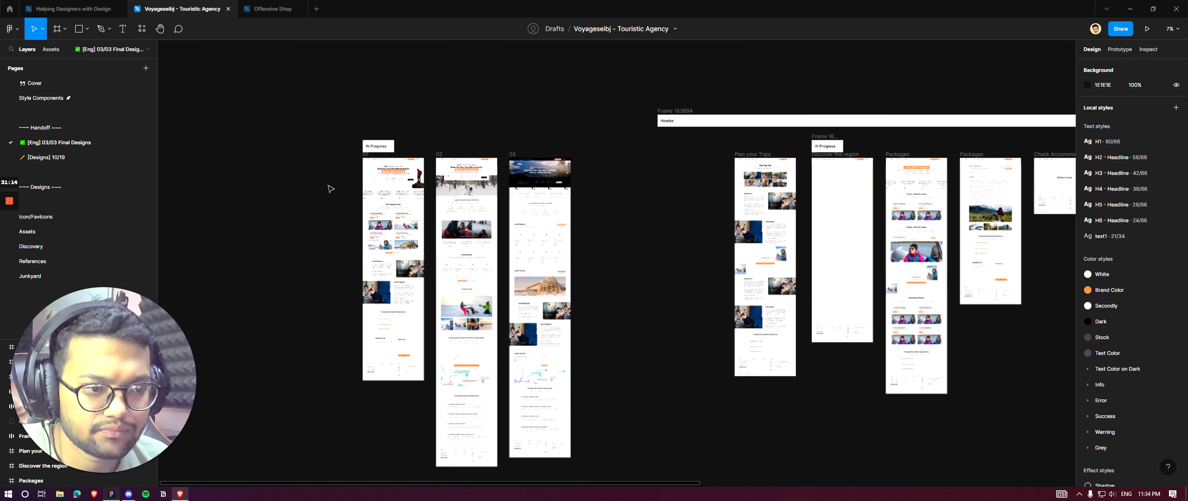
pyautogui.scroll(6, 356, 184)
pyautogui.scroll(-4, 380, 164)
pyautogui.scroll(2, 715, 155)
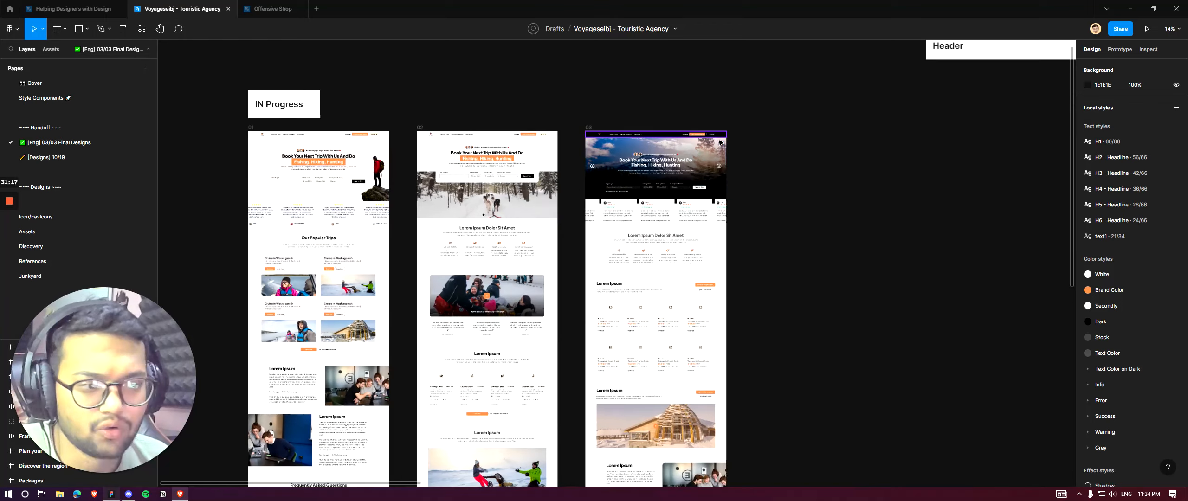
# Step: Examine the navigation bar, hero heading and trip search form of homepage frame 03 up close
pyautogui.scroll(-4, 530, 171)
pyautogui.click(561, 148)
pyautogui.scroll(-3, 672, 206)
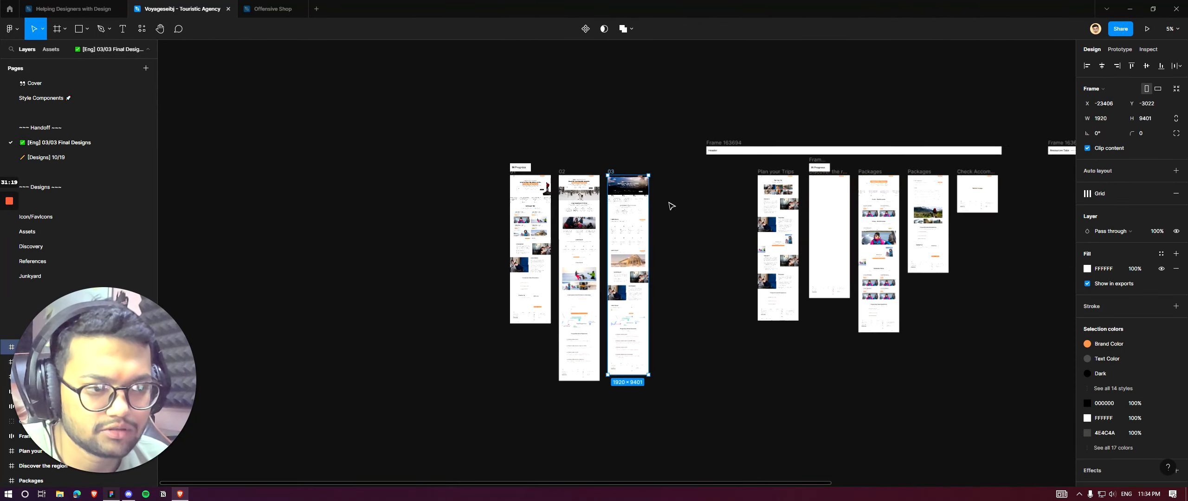
pyautogui.scroll(-1, 671, 207)
pyautogui.scroll(1, 662, 210)
pyautogui.moveTo(633, 235); pyautogui.dragTo(355, 233)
pyautogui.scroll(8, 295, 200)
pyautogui.scroll(1, 371, 181)
pyautogui.click(343, 165)
pyautogui.scroll(2, 343, 164)
pyautogui.scroll(1, 503, 100)
pyautogui.scroll(1, 503, 101)
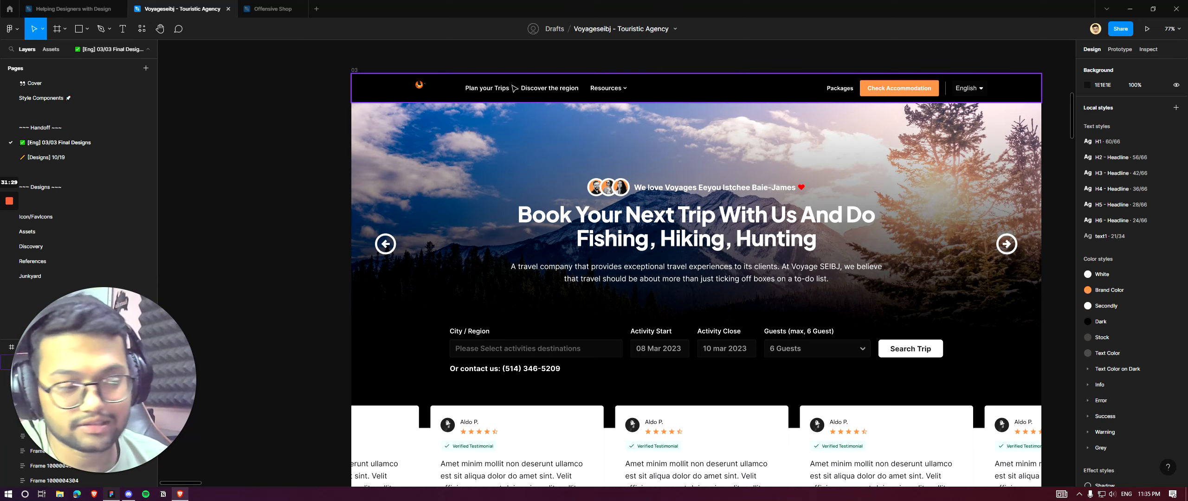
pyautogui.scroll(-3, 514, 89)
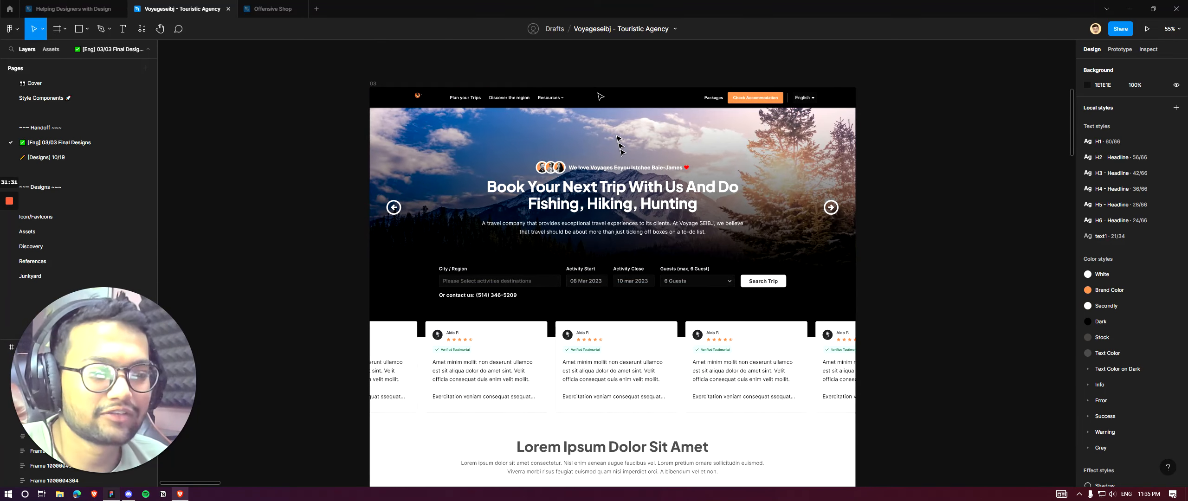
pyautogui.scroll(1, 618, 148)
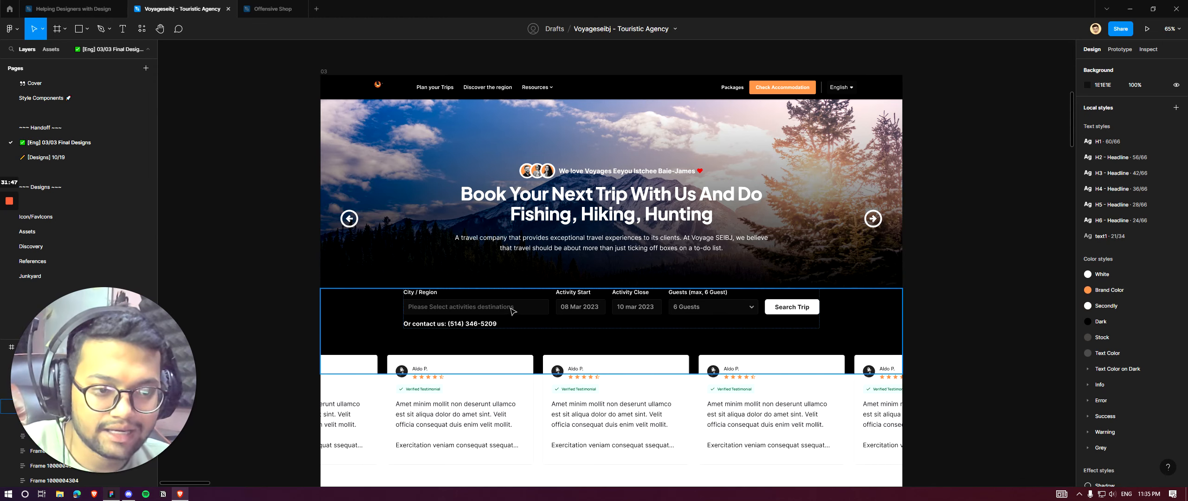
# Step: Review the testimonial cards, the four-feature row and the travel package cards in frame 03
pyautogui.scroll(-3, 536, 307)
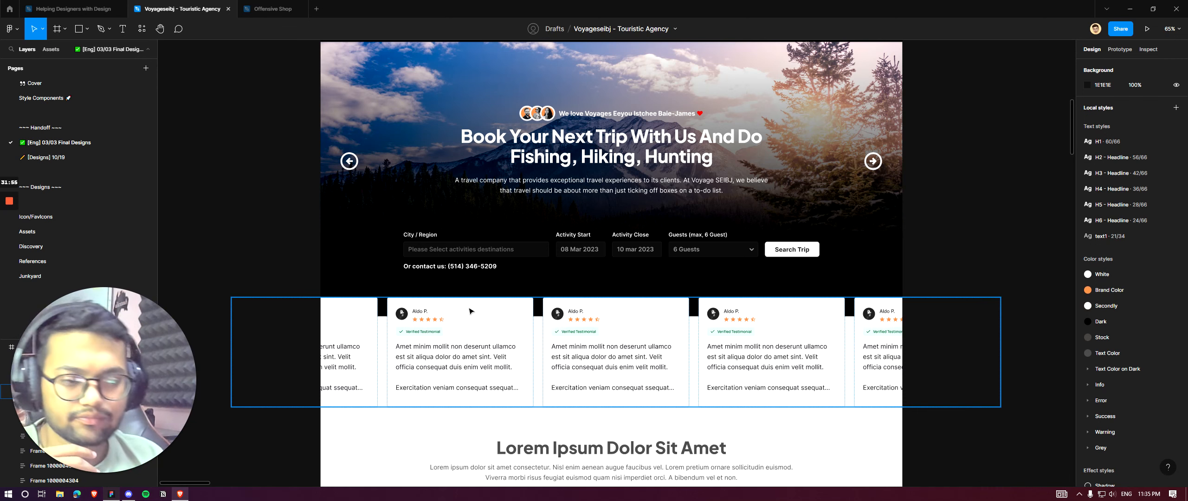
pyautogui.scroll(-10, 534, 244)
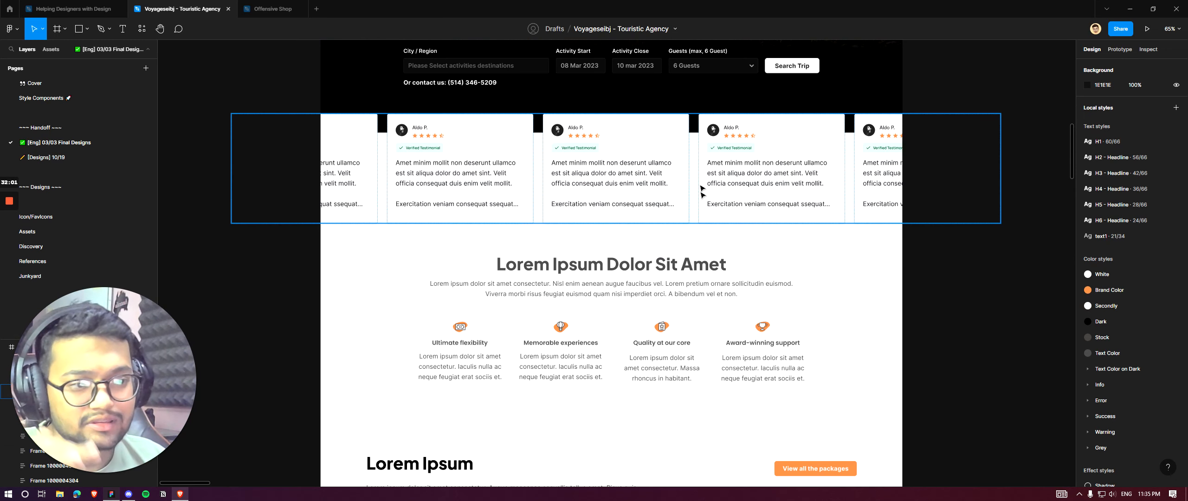
pyautogui.scroll(-3, 682, 255)
pyautogui.scroll(-5, 680, 259)
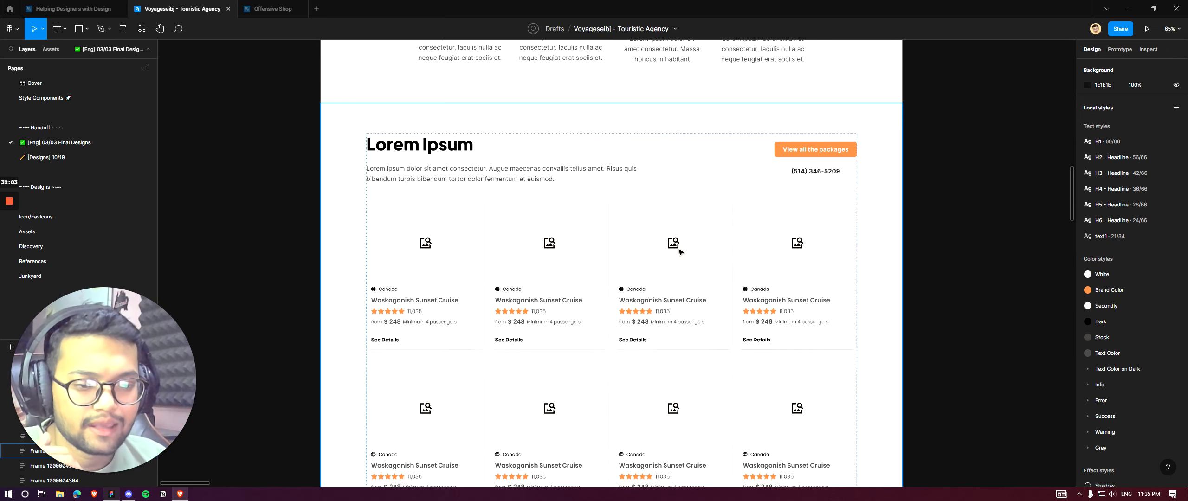
pyautogui.scroll(-3, 640, 220)
pyautogui.scroll(3, 640, 220)
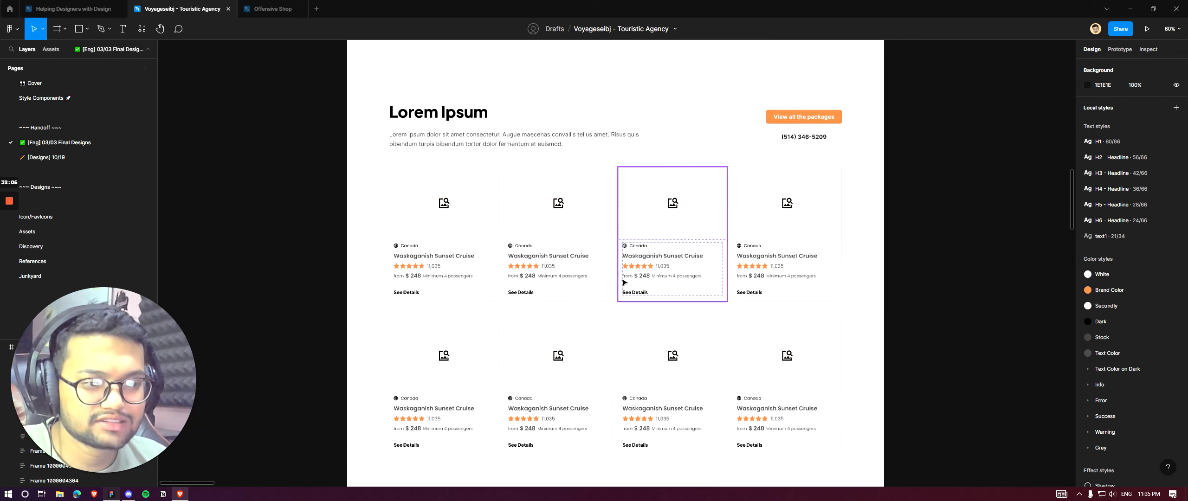
pyautogui.scroll(3, 631, 251)
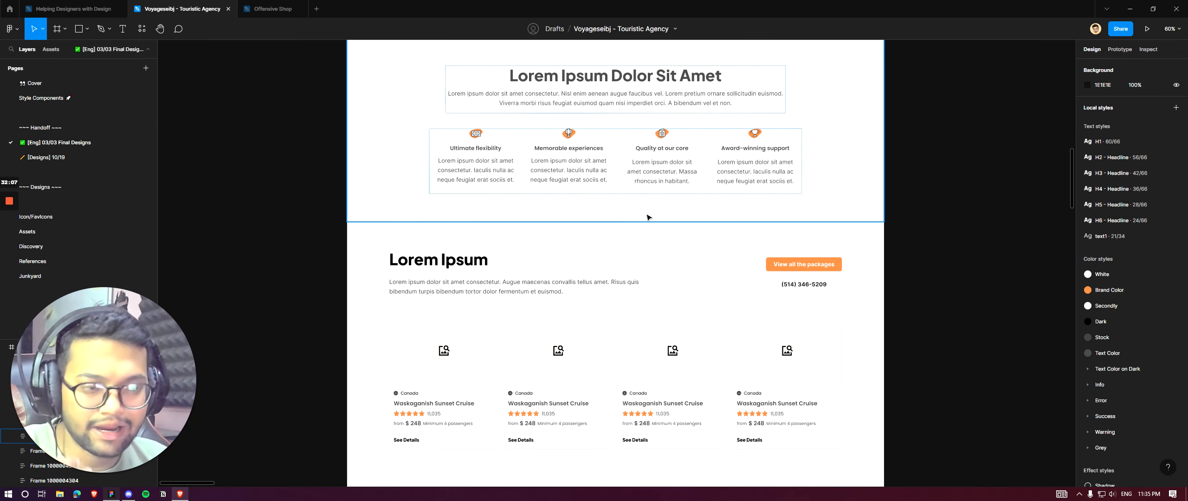
pyautogui.scroll(-3, 645, 222)
pyautogui.scroll(-1, 642, 224)
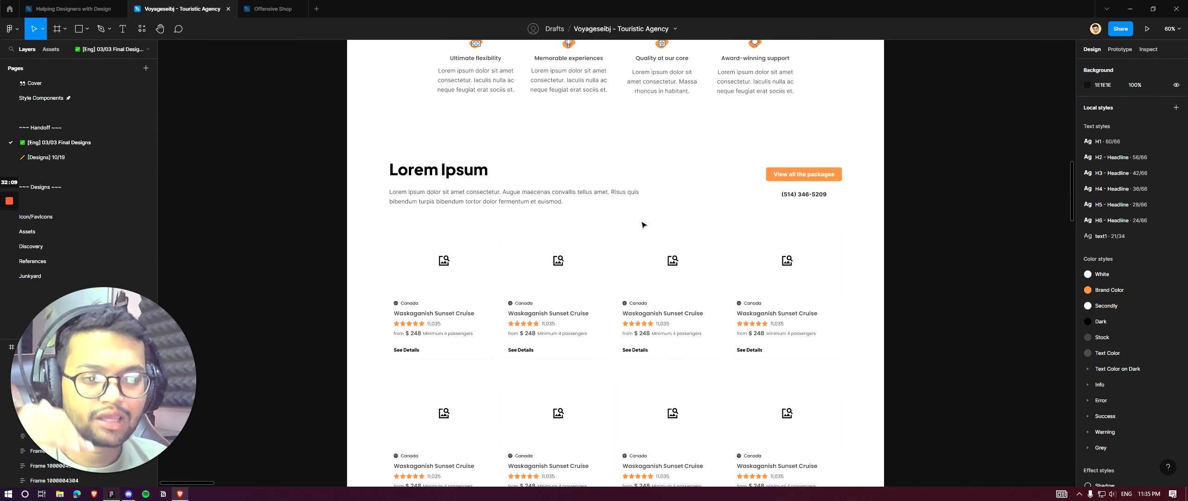
# Step: Review frame 03's video section, the two image-and-text sections, and the contact form with its map
pyautogui.scroll(-12, 641, 222)
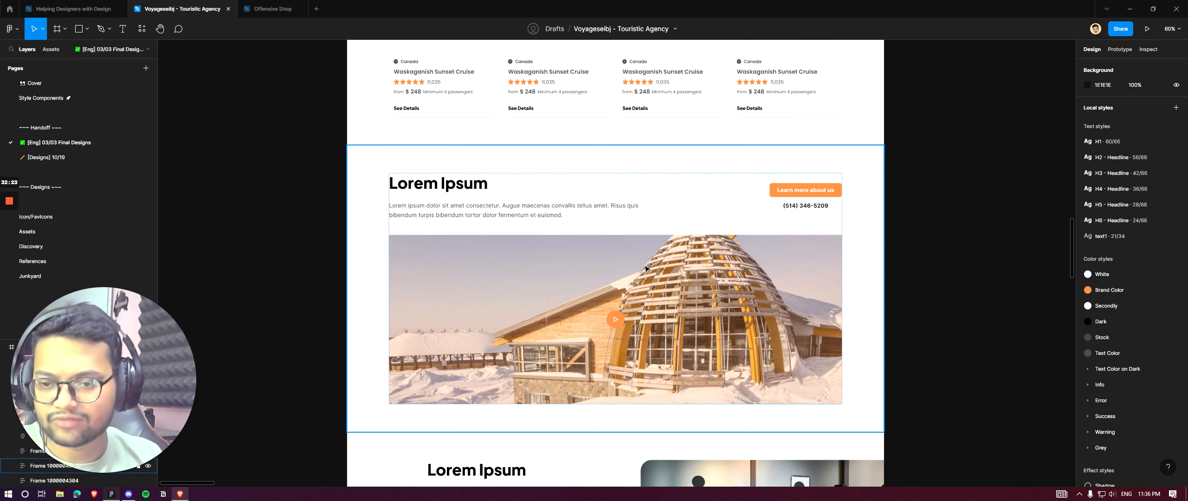
pyautogui.scroll(-5, 621, 236)
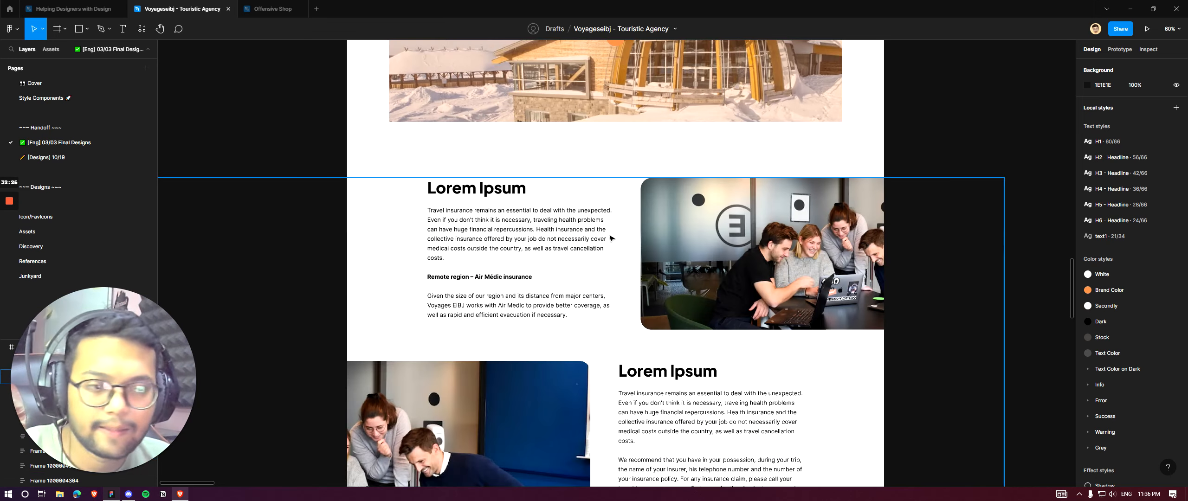
pyautogui.scroll(-2, 625, 231)
pyautogui.scroll(-8, 516, 209)
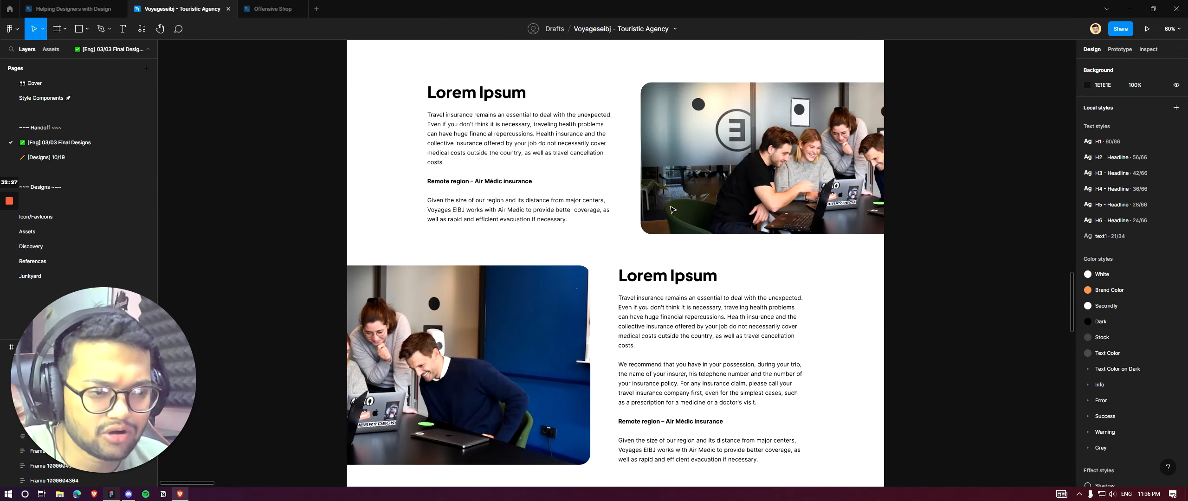
pyautogui.scroll(-1, 544, 229)
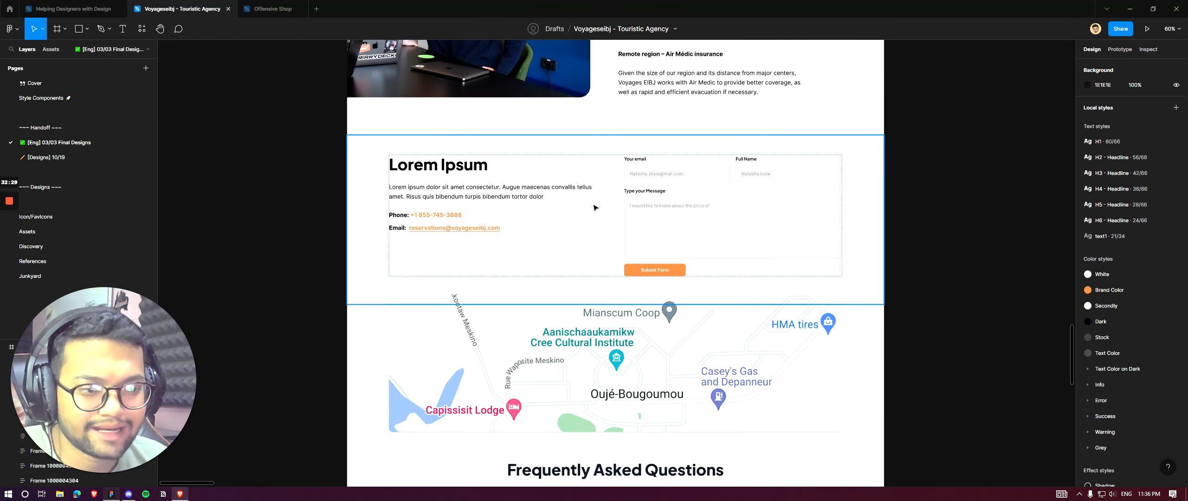
pyautogui.scroll(-5, 598, 207)
pyautogui.scroll(2, 626, 292)
pyautogui.scroll(2, 552, 172)
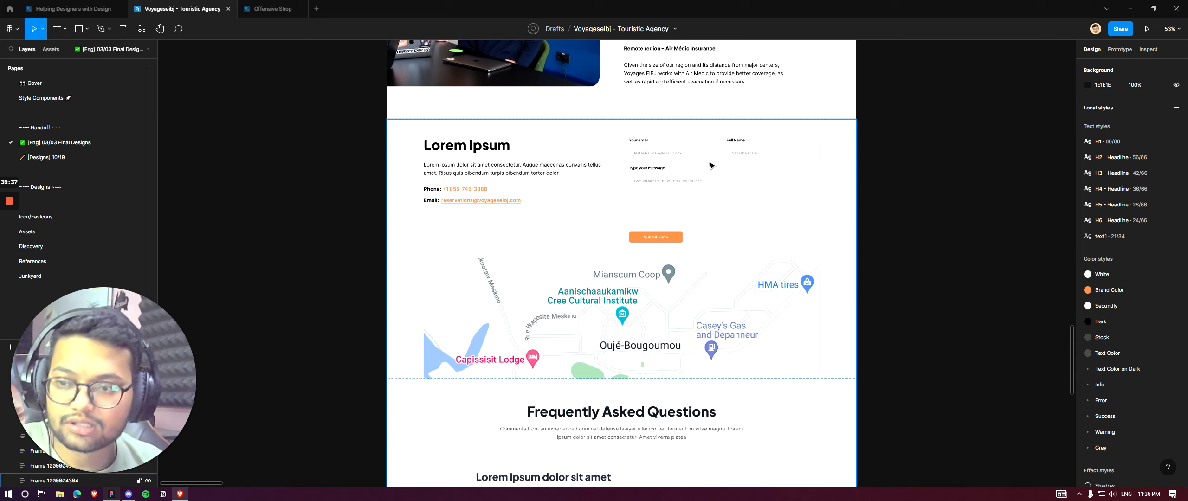
# Step: Examine the Frequently Asked Questions section and the footer's link columns and partner logos at the end of frame 03
pyautogui.scroll(-5, 770, 169)
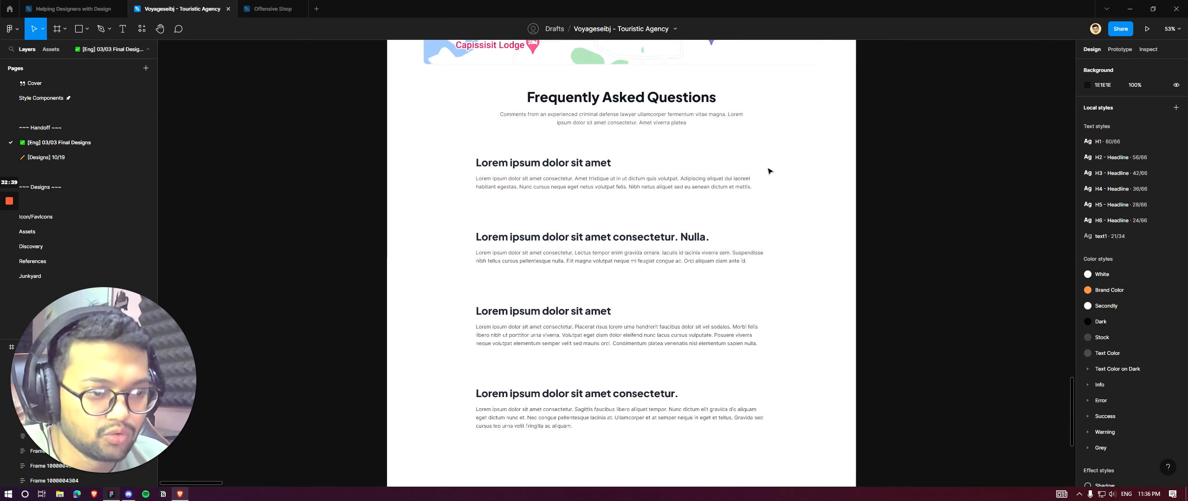
pyautogui.scroll(-5, 617, 160)
pyautogui.scroll(3, 629, 160)
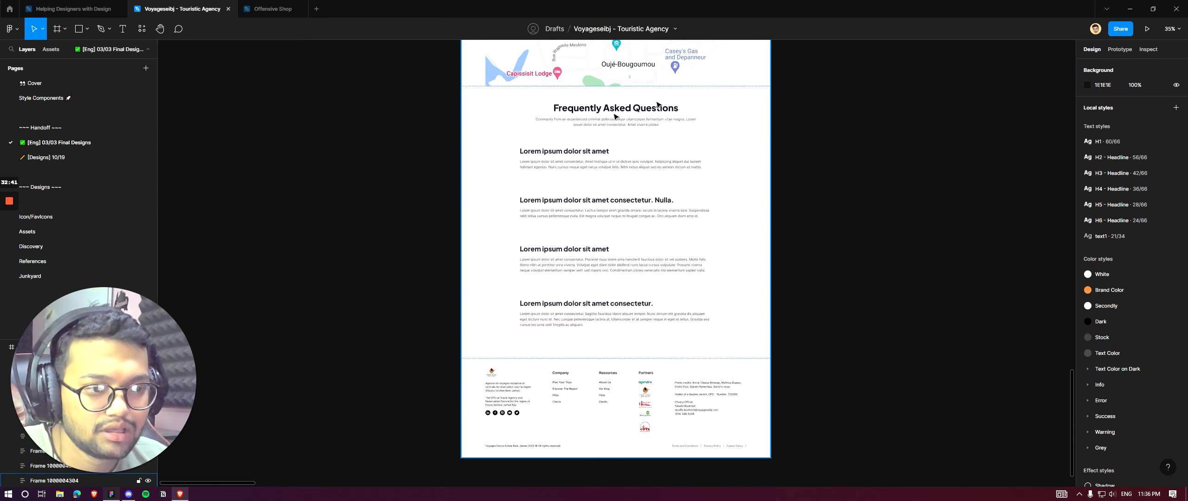
pyautogui.click(332, 86)
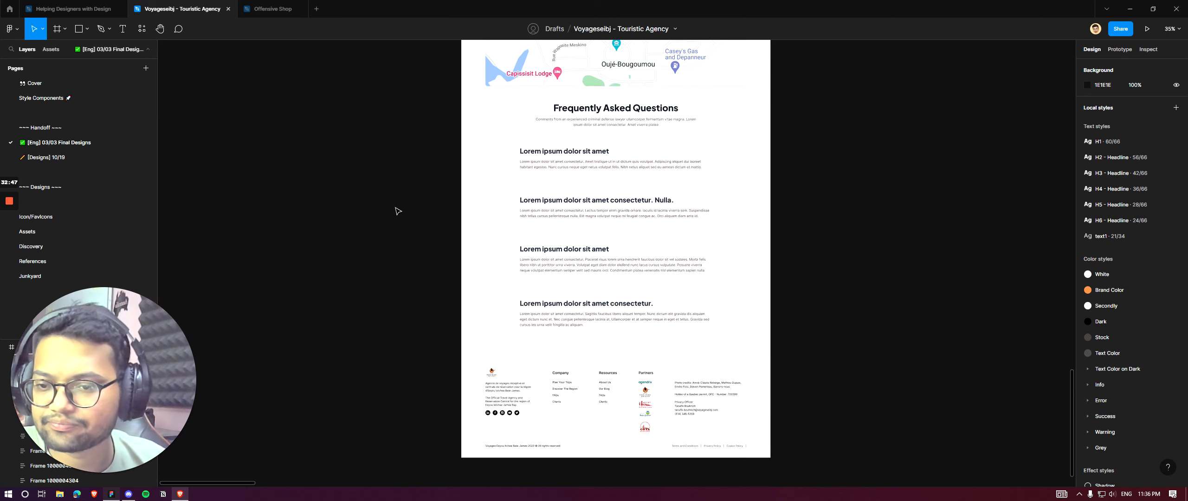
pyautogui.scroll(-2, 684, 195)
pyautogui.keyDown('ctrl'); pyautogui.scroll(5, 684, 265); pyautogui.keyUp('ctrl')
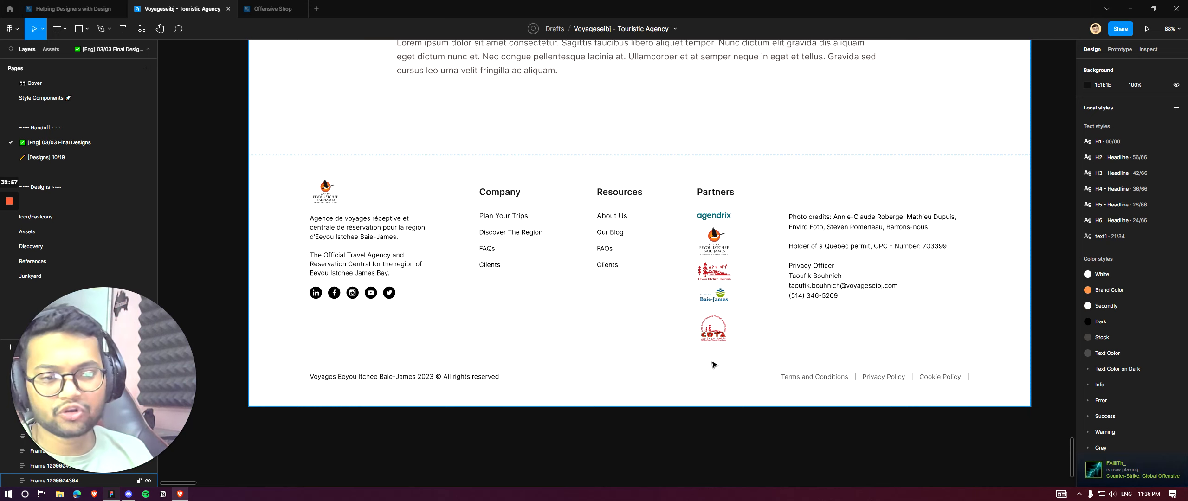
pyautogui.keyDown('ctrl'); pyautogui.scroll(-3, 713, 364); pyautogui.keyUp('ctrl')
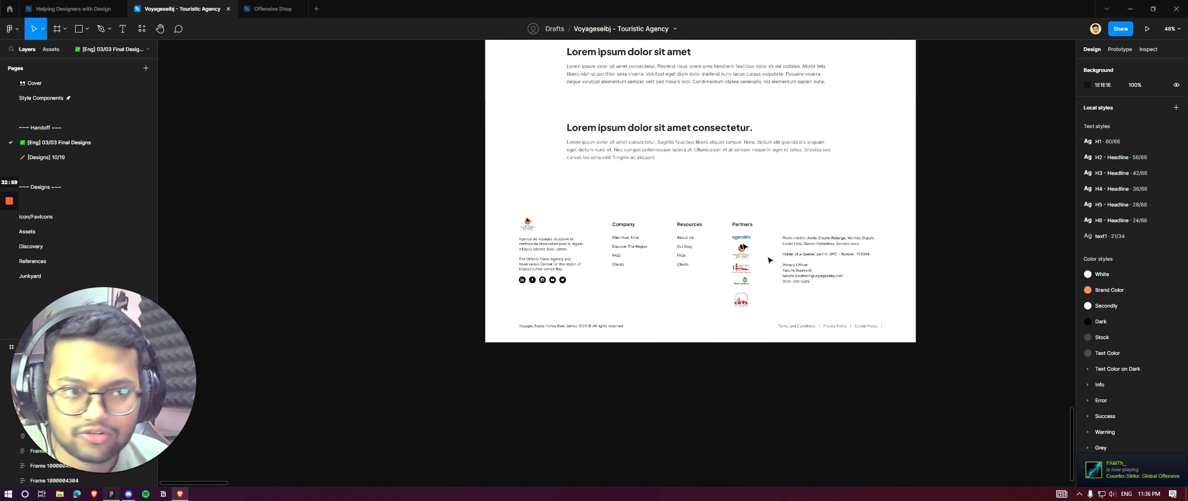
# Step: Return to Helping Designers with Design, duplicate the Main frame beside the original and hide the copy's 12-column layout grid
pyautogui.click(273, 8)
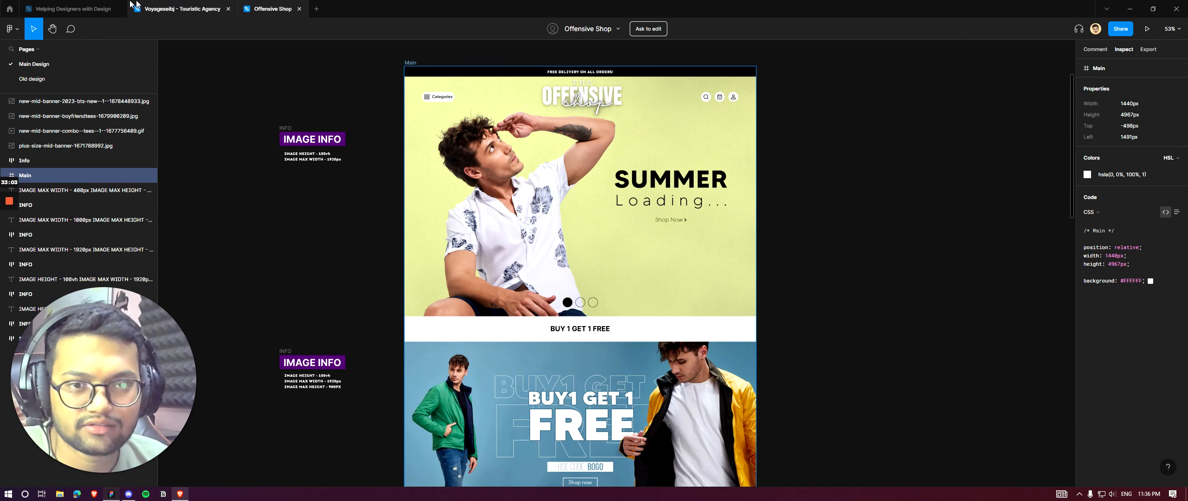
pyautogui.click(74, 9)
pyautogui.keyDown('ctrl'); pyautogui.scroll(-2, 624, 167); pyautogui.keyUp('ctrl')
pyautogui.keyDown('ctrl'); pyautogui.scroll(6, 599, 167); pyautogui.keyUp('ctrl')
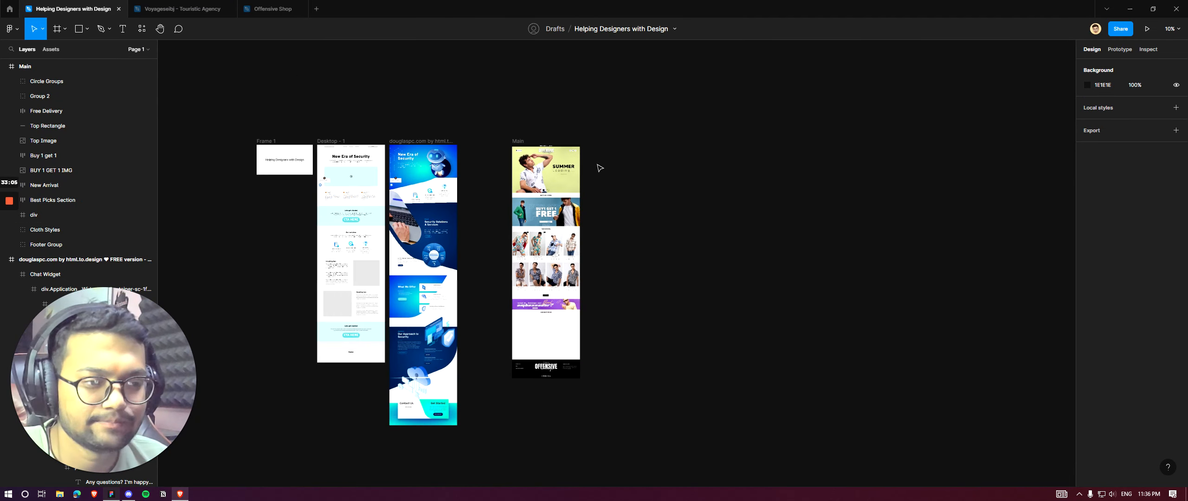
pyautogui.click(454, 119)
pyautogui.keyDown('ctrl'); pyautogui.scroll(-3, 457, 118); pyautogui.keyUp('ctrl')
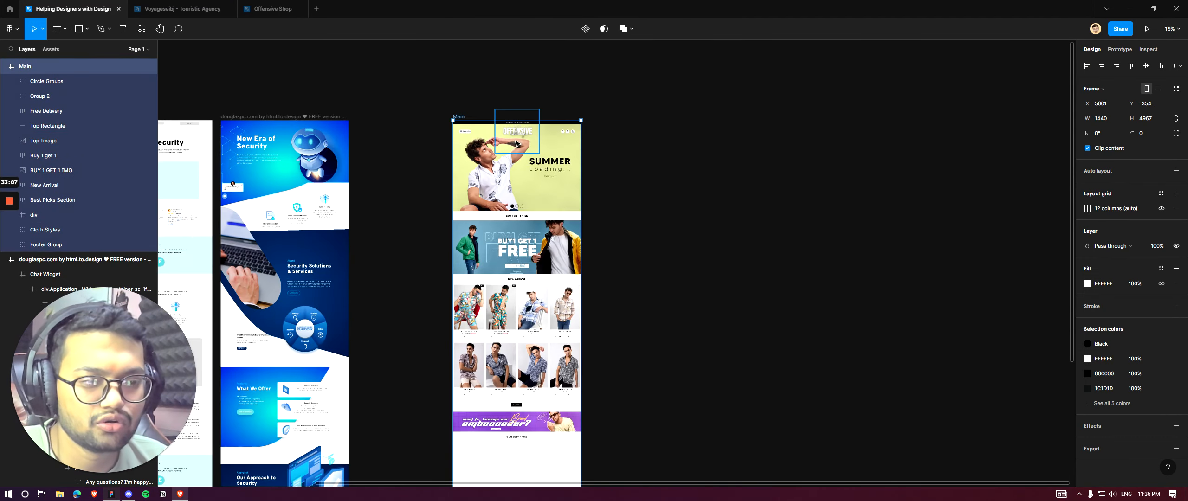
pyautogui.hotkey('ctrl', 'd')
pyautogui.moveTo(690, 186); pyautogui.dragTo(717, 186)
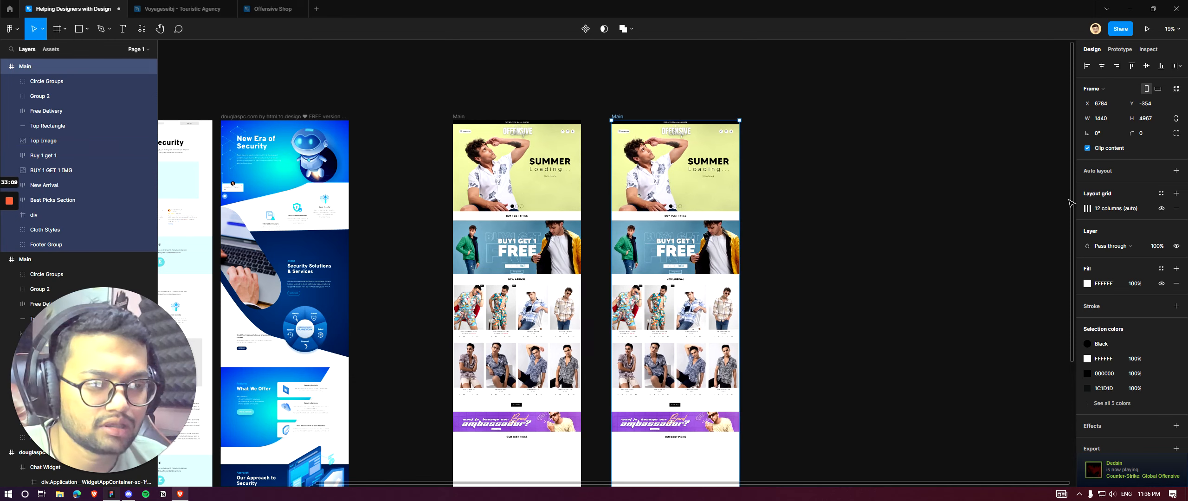
pyautogui.click(1161, 209)
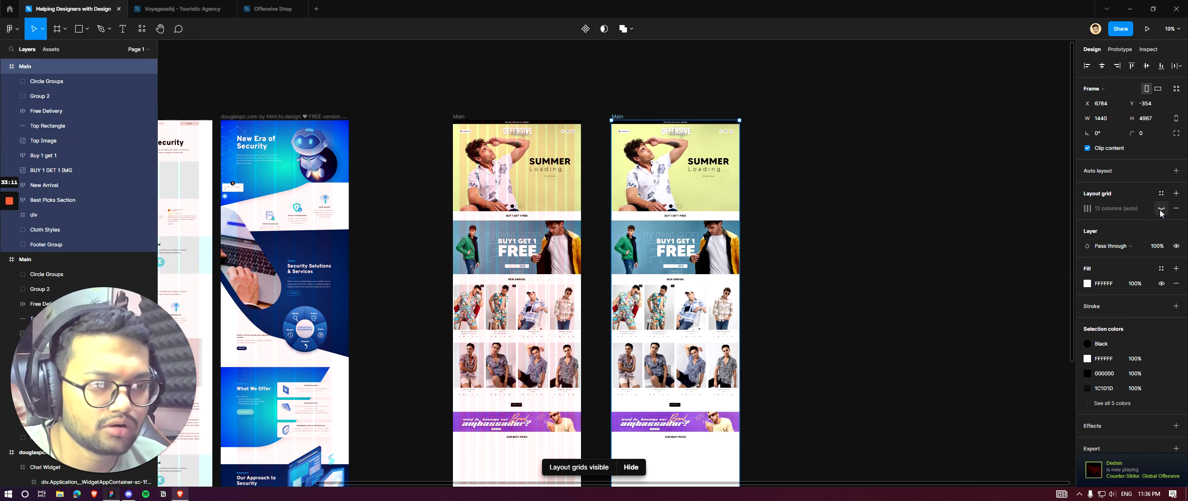
# Step: Inspect the top image and the Offensive Shop logo in the header of the duplicated Main frame
pyautogui.keyDown('ctrl'); pyautogui.scroll(5, 761, 104); pyautogui.keyUp('ctrl')
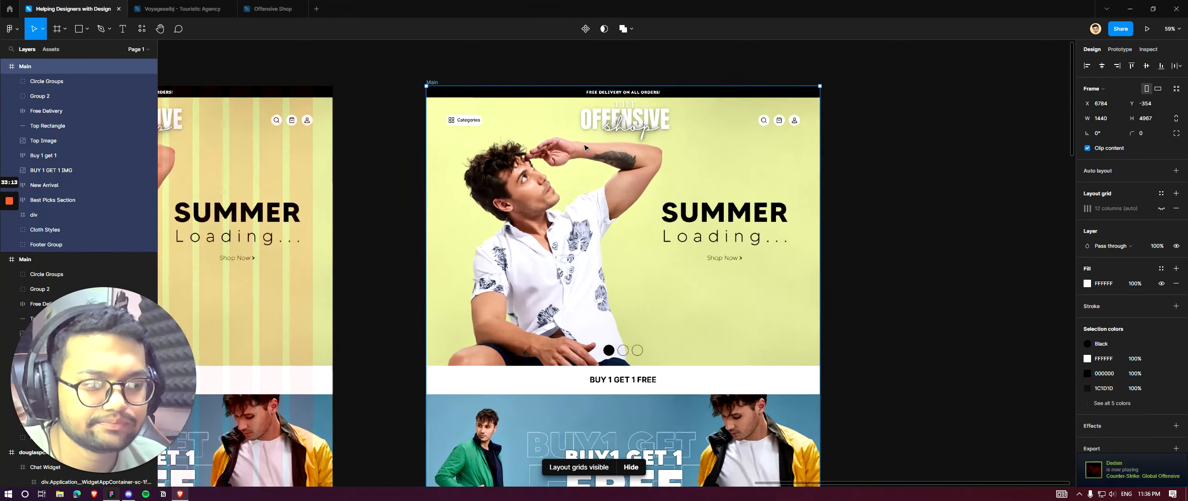
pyautogui.keyDown('ctrl'); pyautogui.scroll(2, 584, 147); pyautogui.keyUp('ctrl')
pyautogui.click(585, 153)
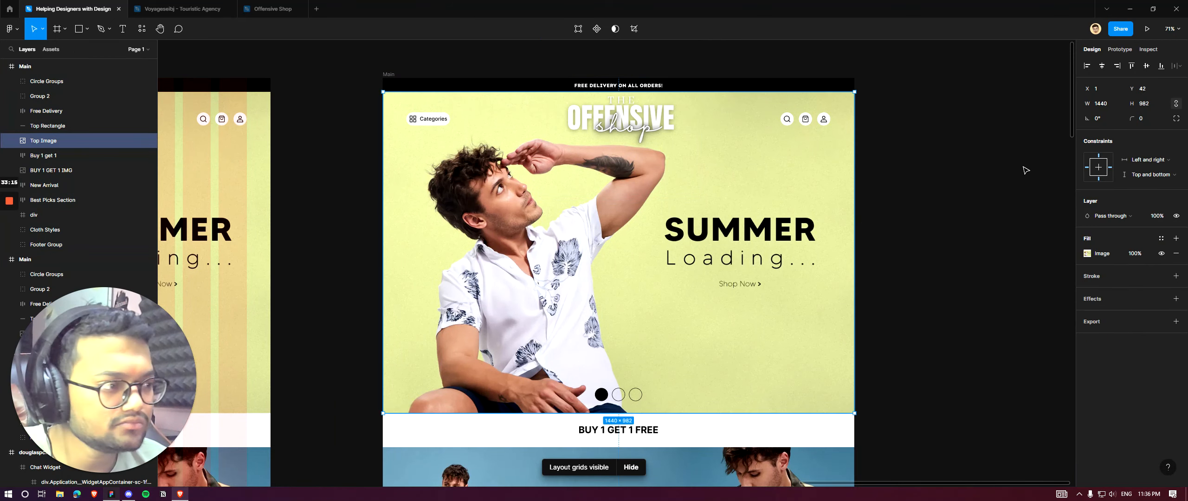
pyautogui.click(389, 75)
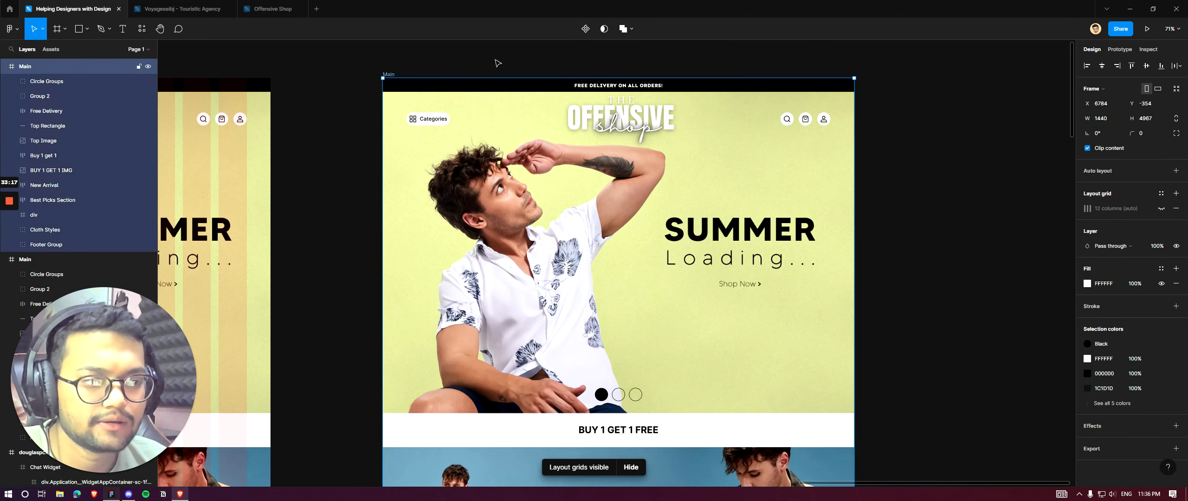
pyautogui.keyDown('ctrl'); pyautogui.scroll(3, 498, 63); pyautogui.keyUp('ctrl')
pyautogui.click(492, 65)
pyautogui.keyDown('ctrl'); pyautogui.click(741, 163); pyautogui.keyUp('ctrl')
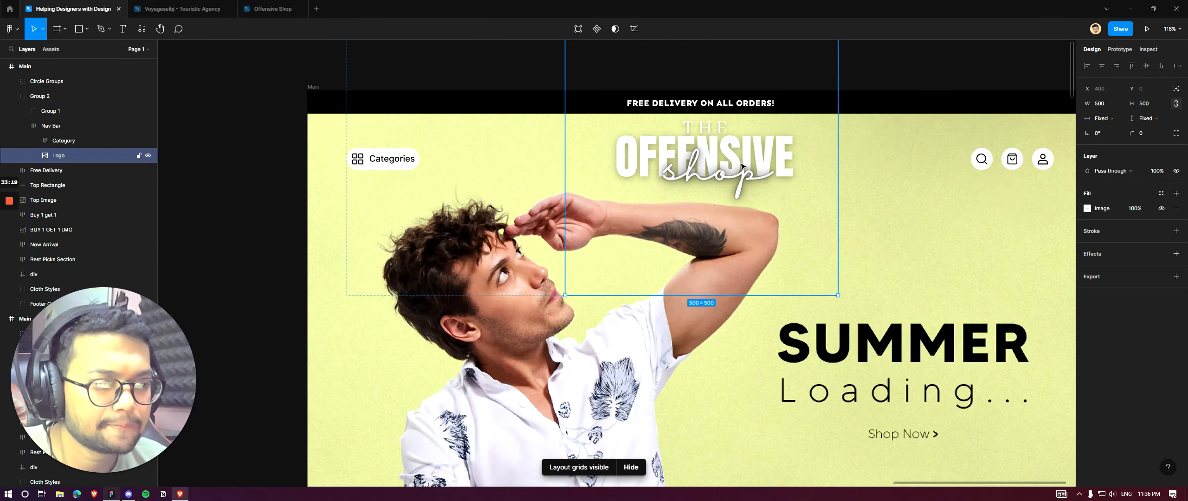
pyautogui.click(867, 82)
pyautogui.click(314, 87)
pyautogui.keyDown('ctrl'); pyautogui.scroll(-5, 506, 123); pyautogui.keyUp('ctrl')
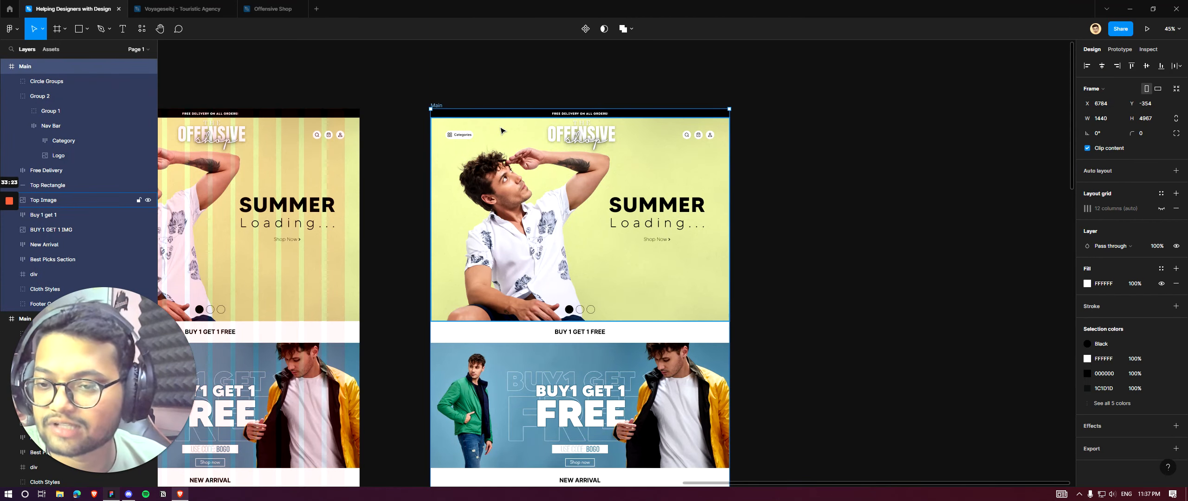
pyautogui.click(936, 137)
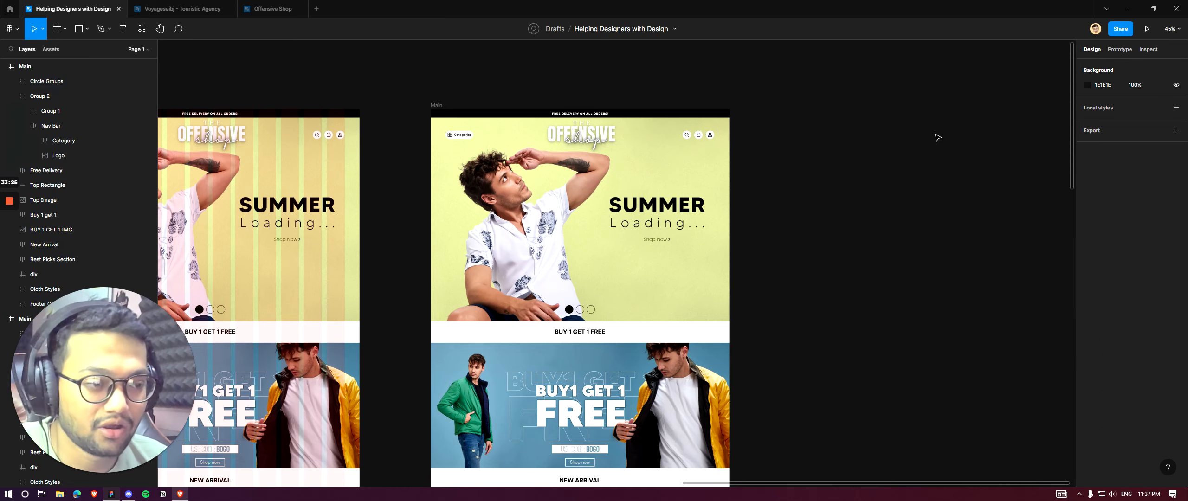
# Step: Inspect the Categories item and the Offensive Shop logo in the nav bar of the duplicated Main frame
pyautogui.keyDown('ctrl'); pyautogui.scroll(5, 526, 99); pyautogui.keyUp('ctrl')
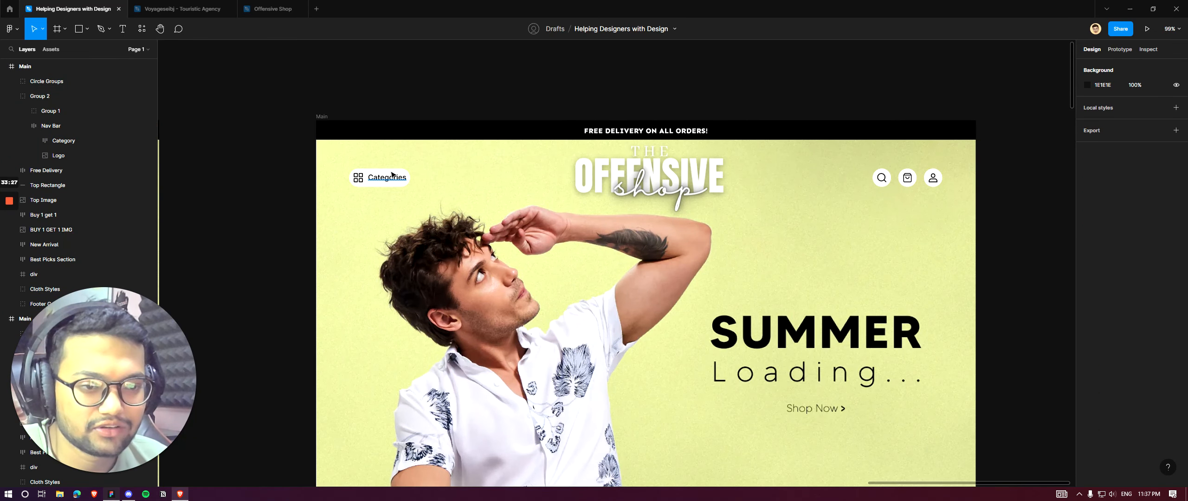
pyautogui.keyDown('ctrl'); pyautogui.click(391, 174); pyautogui.keyUp('ctrl')
pyautogui.click(579, 83)
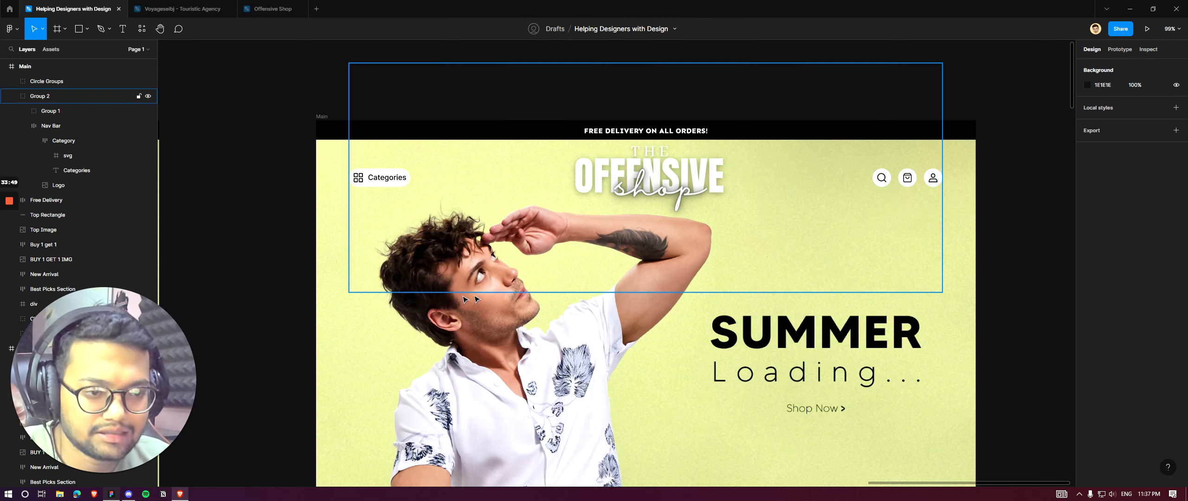
pyautogui.scroll(-5, 596, 181)
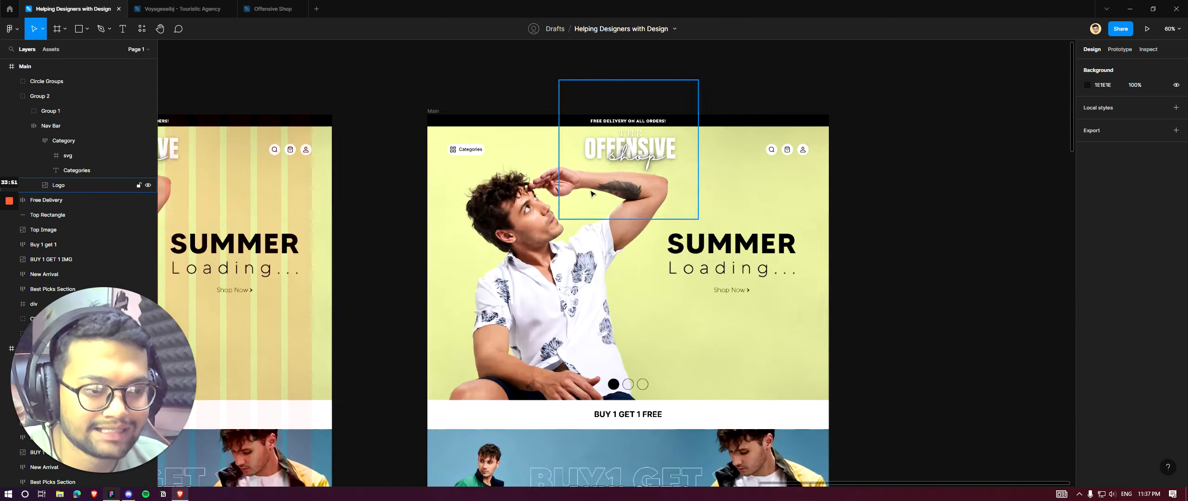
pyautogui.scroll(2, 596, 194)
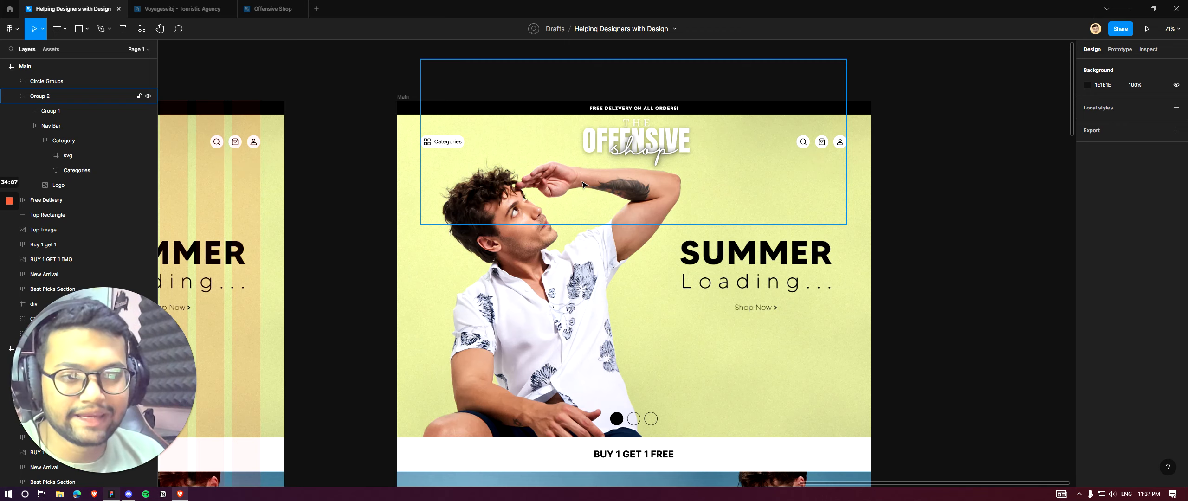
pyautogui.click(613, 126)
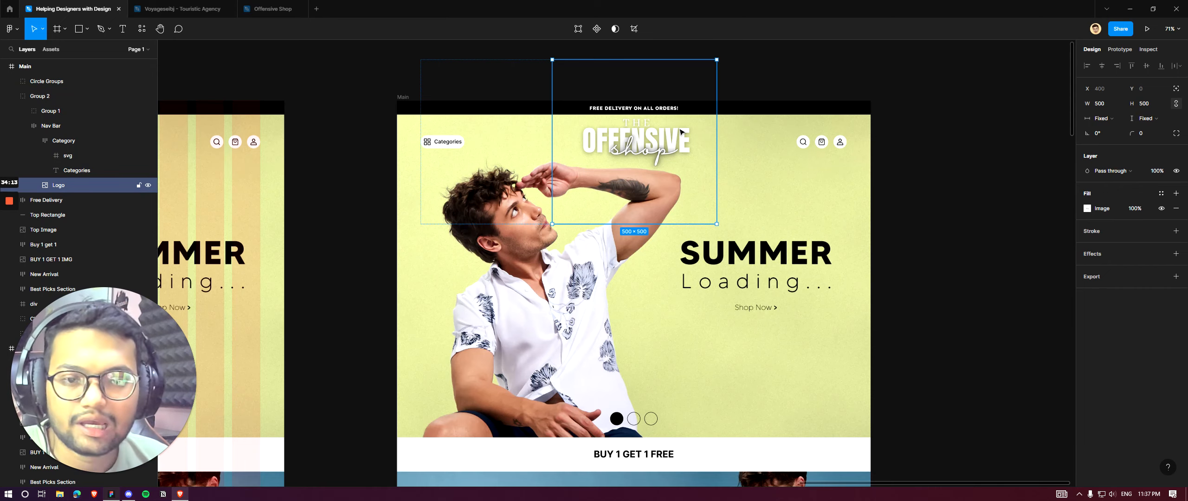
pyautogui.scroll(5, 681, 132)
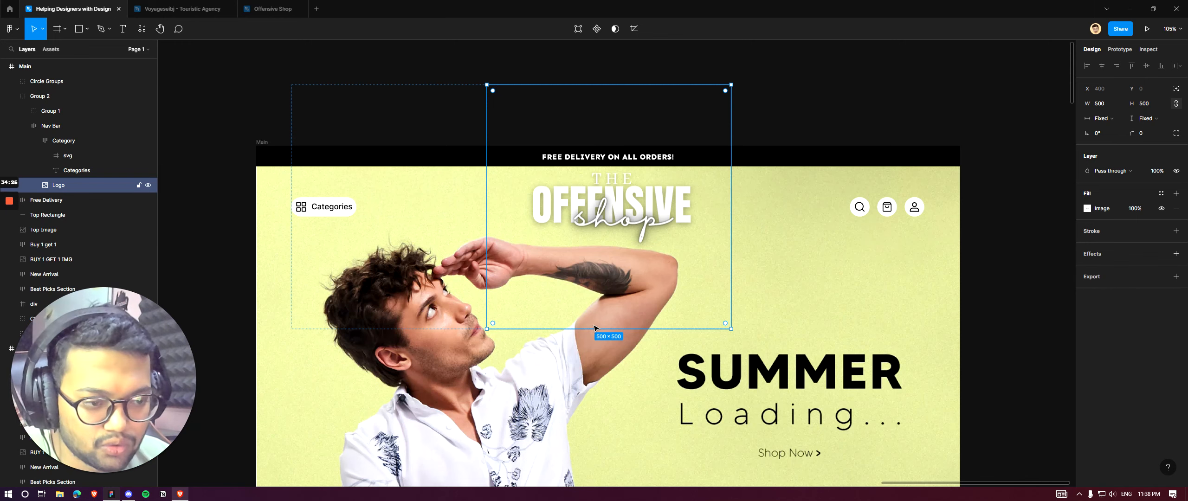
# Step: Try moving the header logo group on the duplicated Main frame, undo the move and deselect it
pyautogui.moveTo(601, 287); pyautogui.dragTo(608, 136)
pyautogui.hotkey('ctrl', 'z')
pyautogui.hotkey('ctrl', 'z')
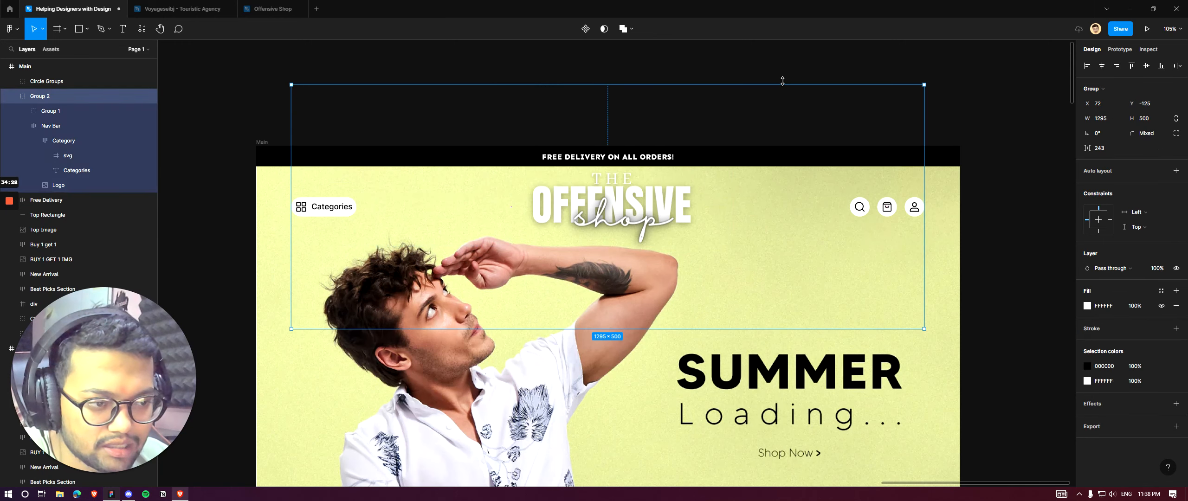
pyautogui.click(780, 69)
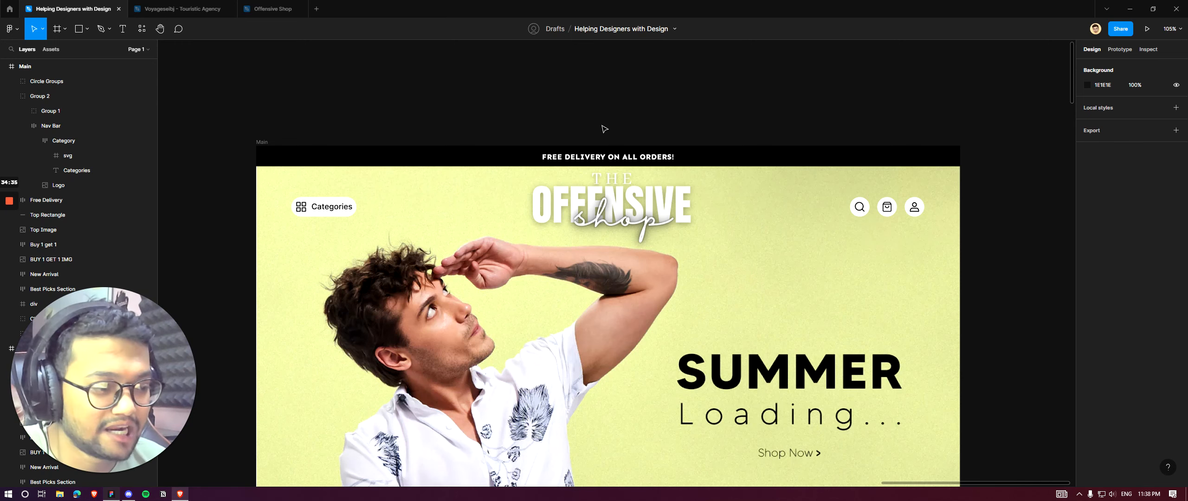
# Step: Examine the SUMMER Loading headline and the Shop Now link on the top image of the duplicated Main frame
pyautogui.scroll(-5, 602, 125)
pyautogui.scroll(3, 611, 197)
pyautogui.moveTo(727, 191); pyautogui.dragTo(653, 278)
pyautogui.moveTo(792, 177); pyautogui.dragTo(716, 267)
pyautogui.moveTo(716, 234)
pyautogui.mouseDown()
pyautogui.moveTo(780, 233)
pyautogui.moveTo(745, 235)
pyautogui.mouseUp()
pyautogui.hotkey('ctrl', 'z')
pyautogui.click(846, 175)
pyautogui.scroll(3, 743, 189)
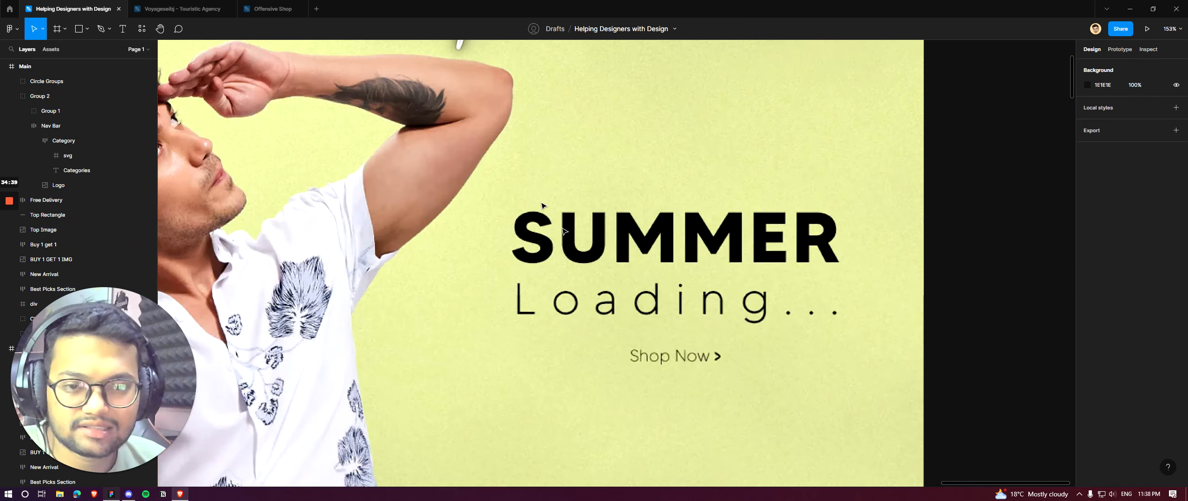
pyautogui.moveTo(512, 201); pyautogui.dragTo(840, 367)
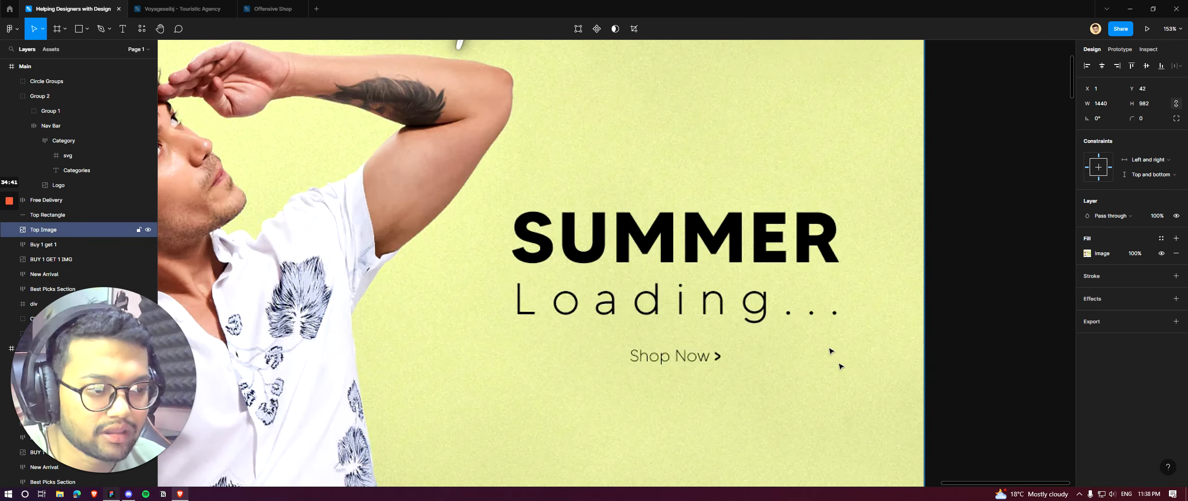
pyautogui.scroll(-5, 840, 367)
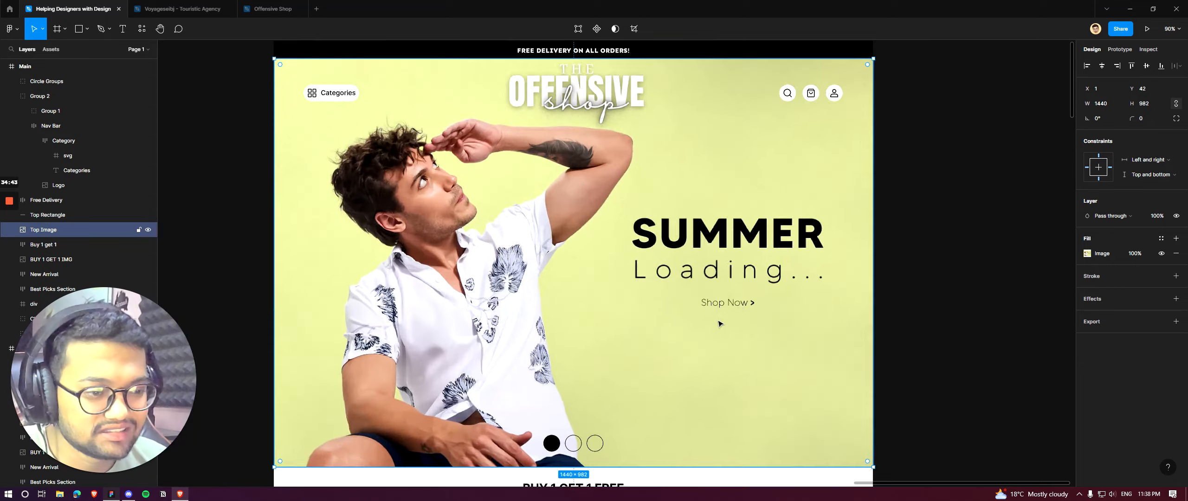
pyautogui.scroll(8, 719, 323)
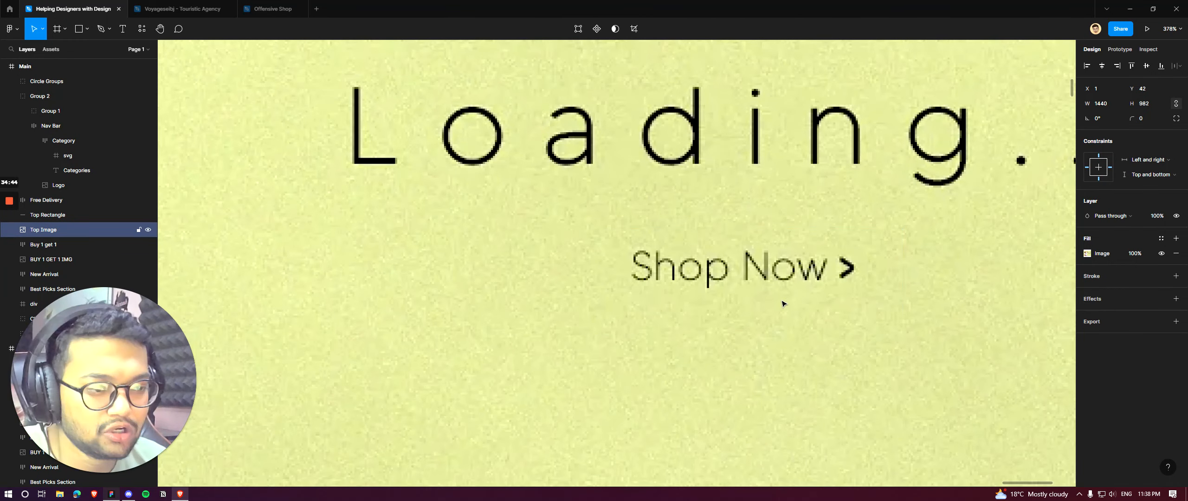
pyautogui.scroll(-10, 783, 304)
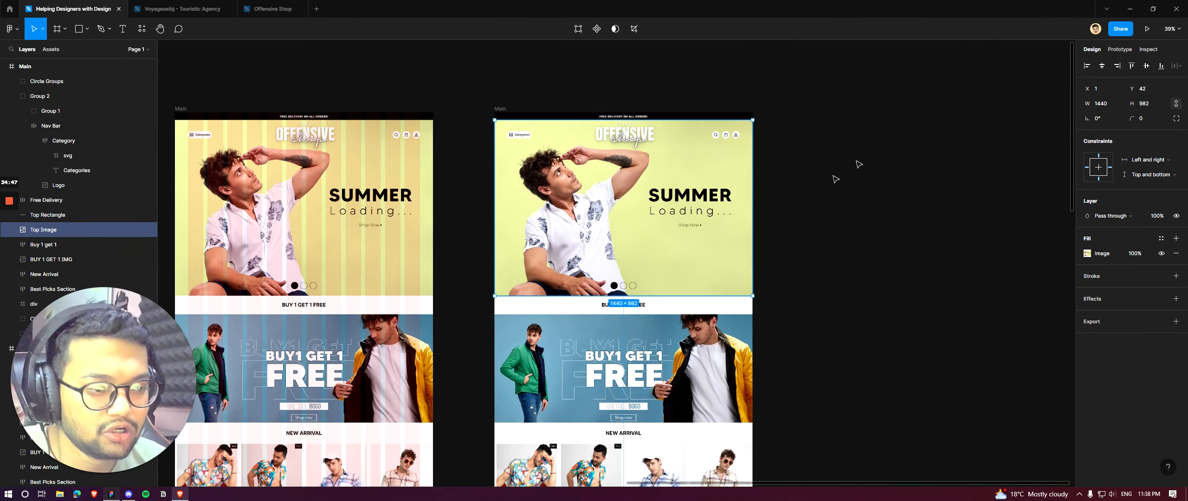
pyautogui.click(858, 164)
# Step: Try moving the BUY 1 GET 1 FREE banner image in the duplicated frame, undo the move and deselect it
pyautogui.scroll(-4, 820, 177)
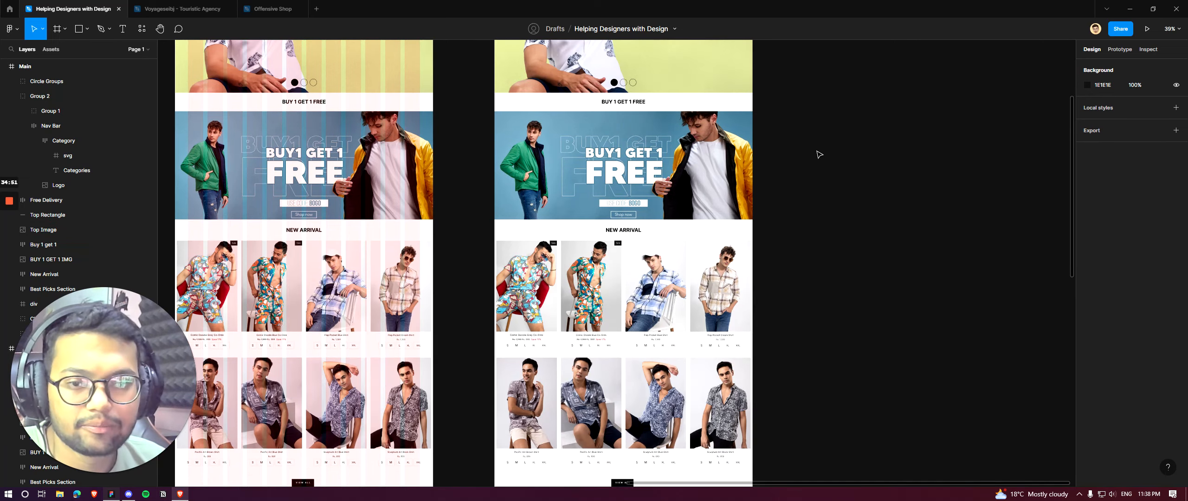
pyautogui.scroll(4, 589, 109)
pyautogui.moveTo(584, 192); pyautogui.dragTo(789, 218)
pyautogui.hotkey('ctrl', 'z')
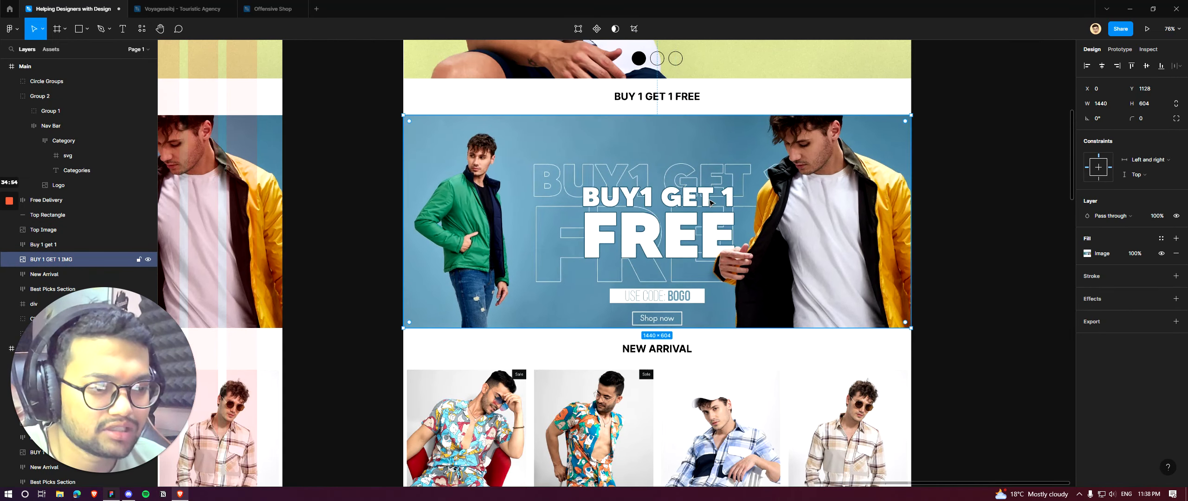
pyautogui.click(958, 120)
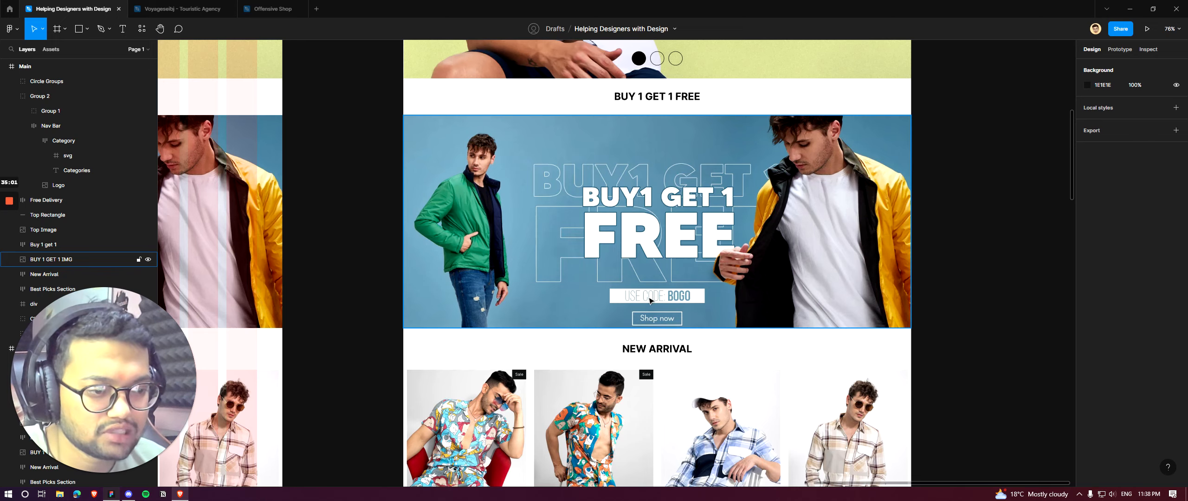
# Step: Compare the header area with the New Arrival product cards, checking the card images, prices and size options
pyautogui.scroll(8, 665, 294)
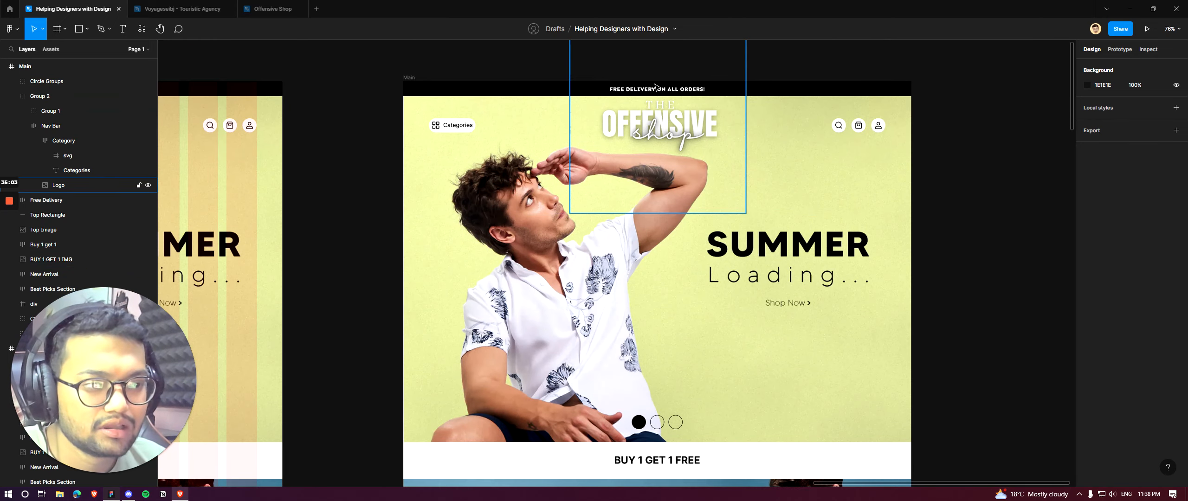
pyautogui.scroll(-11, 662, 150)
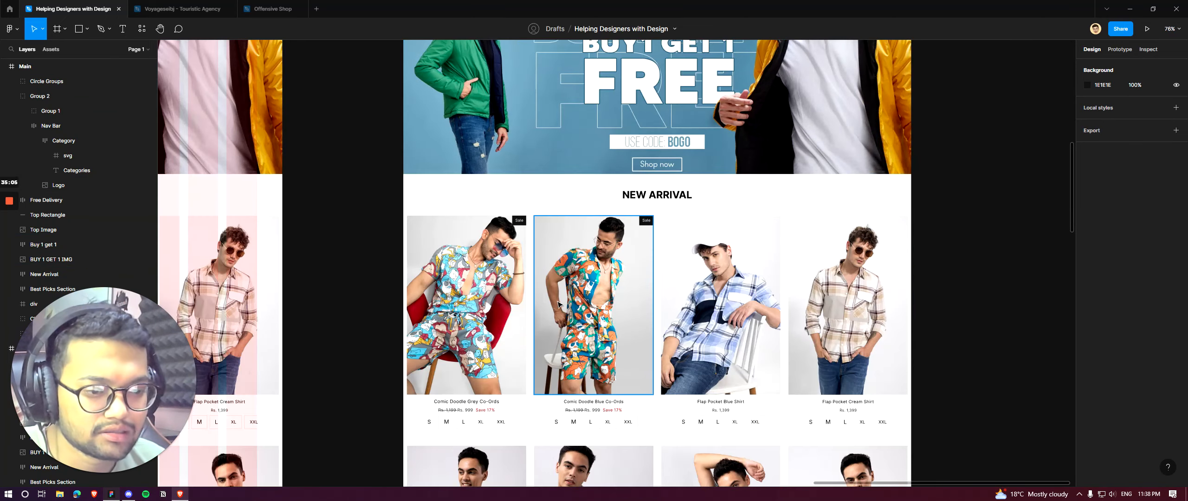
pyautogui.scroll(3, 571, 413)
pyautogui.scroll(-5, 502, 236)
pyautogui.scroll(2, 502, 235)
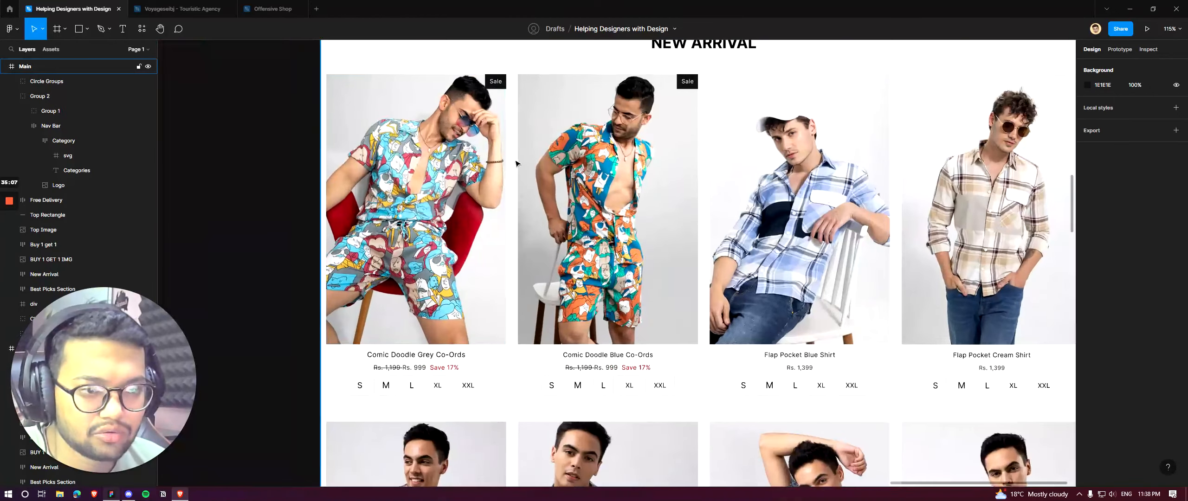
pyautogui.scroll(-5, 650, 223)
pyautogui.scroll(3, 787, 206)
# Step: Show the rulers, and switch the layout grids off and back on
pyautogui.hotkey('shift', 'r')
pyautogui.hotkey('ctrl', 'shift', '4')
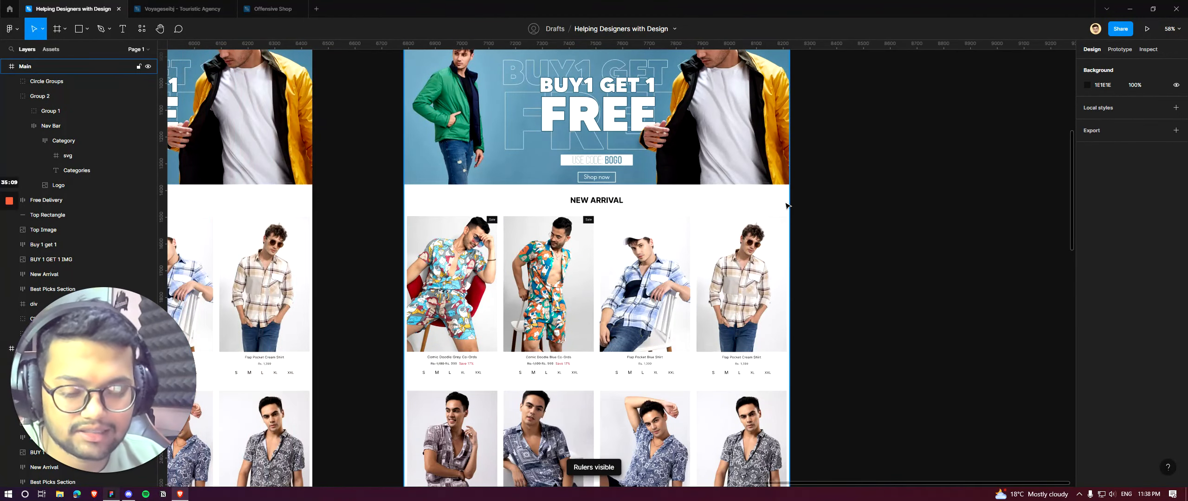
pyautogui.hotkey('ctrl', 'shift', '4')
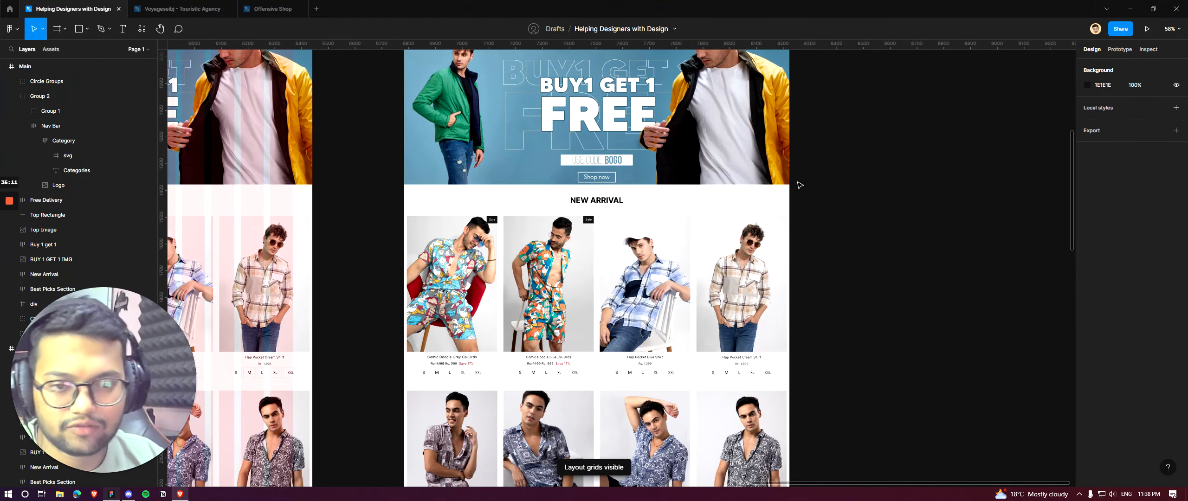
# Step: Examine how the Cloth Styles product group lines up with the column grid in the original Main frame
pyautogui.scroll(-4, 828, 194)
pyautogui.scroll(6, 581, 216)
pyautogui.scroll(-4, 417, 217)
pyautogui.scroll(3, 361, 216)
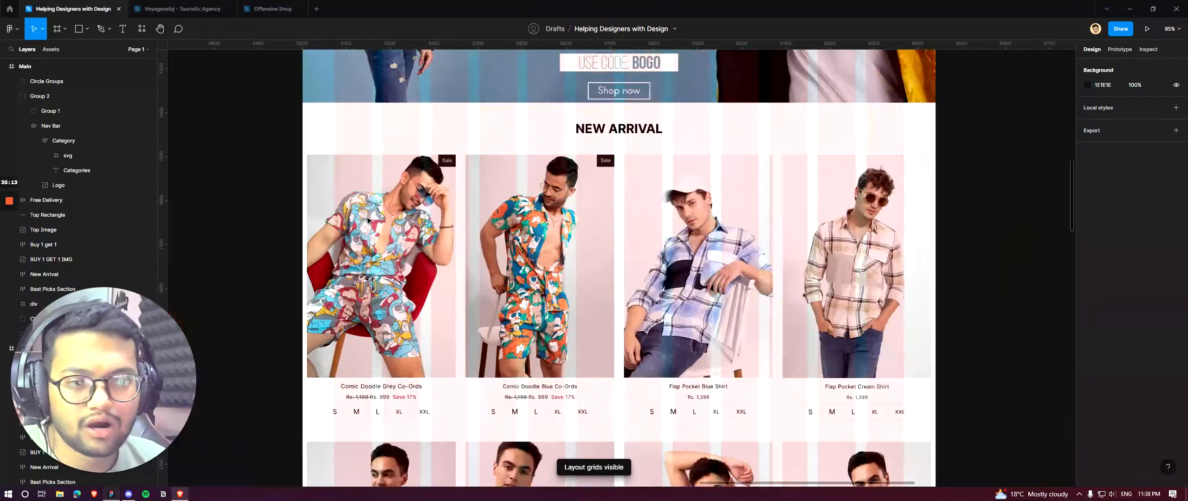
pyautogui.click(360, 215)
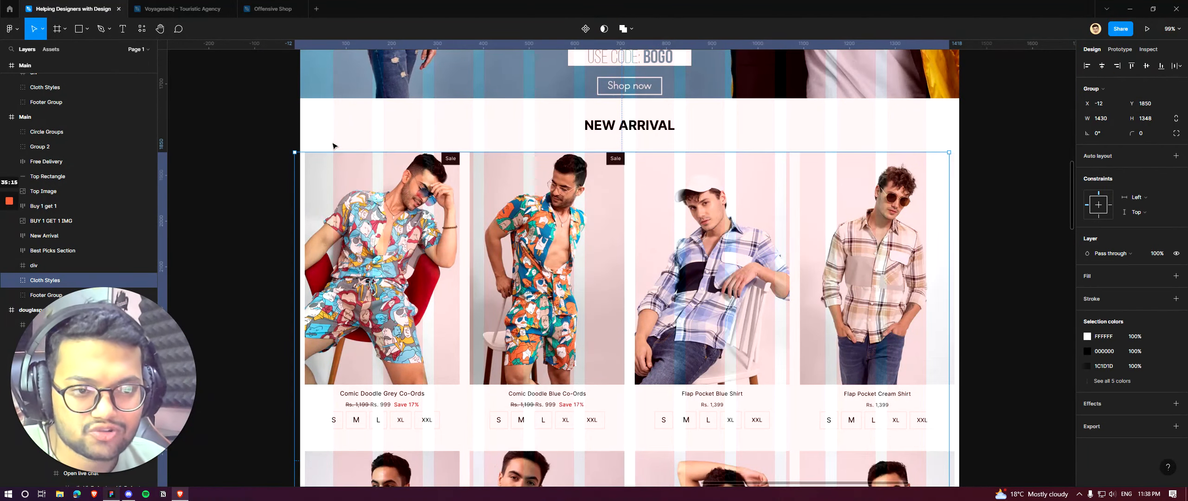
pyautogui.scroll(5, 334, 147)
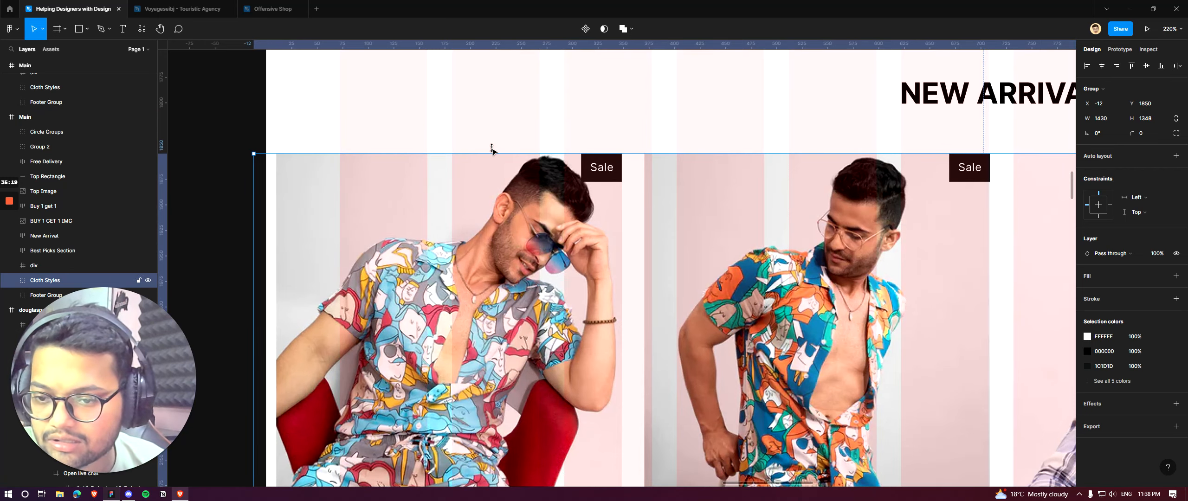
pyautogui.scroll(-6, 487, 148)
pyautogui.click(440, 147)
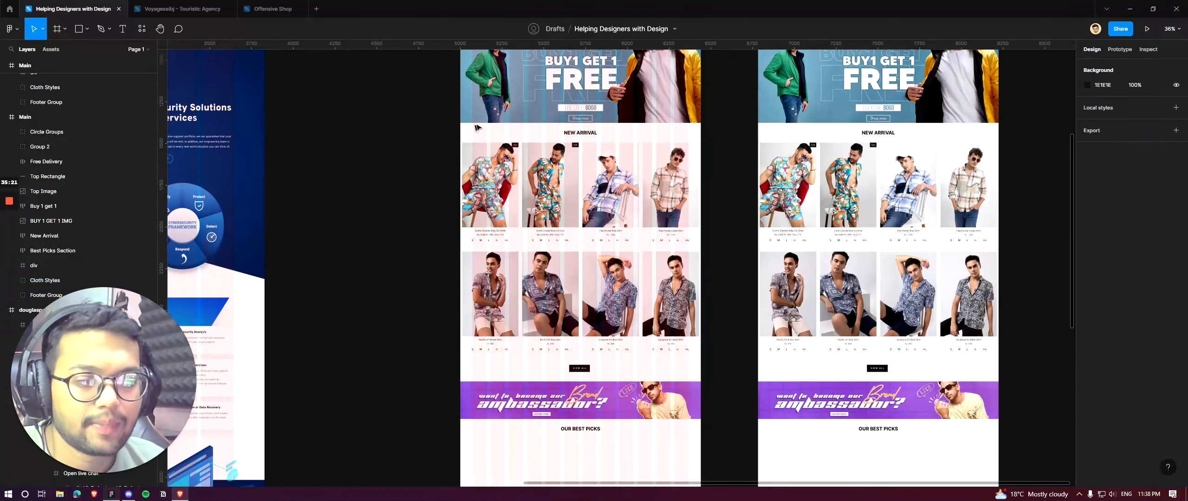
# Step: Try moving the purple brand ambassador banner in the duplicated Main frame, undo the move and deselect it
pyautogui.scroll(-3, 483, 135)
pyautogui.scroll(2, 520, 257)
pyautogui.scroll(3, 835, 181)
pyautogui.moveTo(724, 331); pyautogui.dragTo(735, 318)
pyautogui.hotkey('ctrl', 'z')
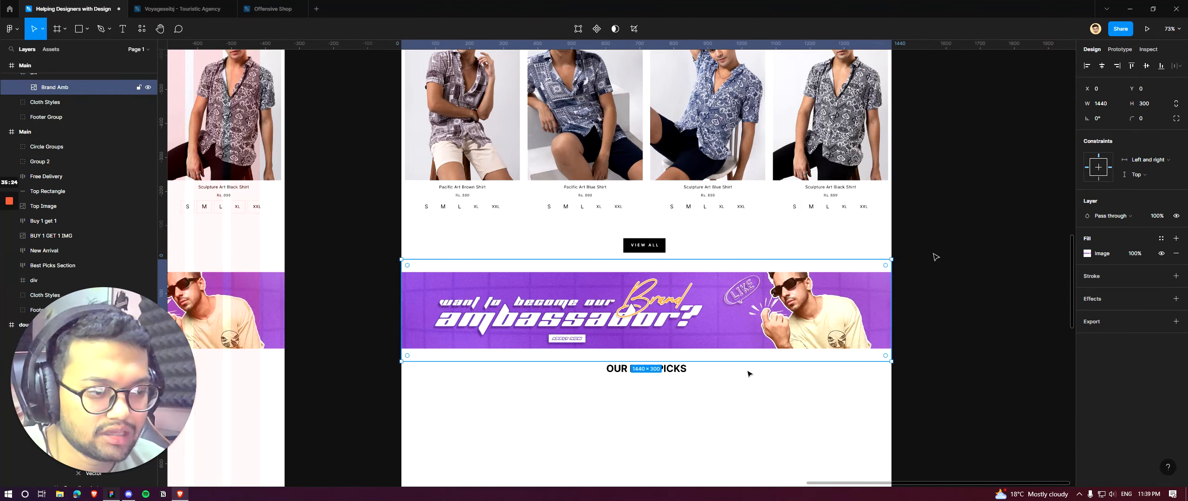
pyautogui.click(922, 260)
# Step: Inspect the footer of the duplicated Main frame, including its Offensive Shop logo, links and sign-up text
pyautogui.scroll(-2, 747, 291)
pyautogui.scroll(-4, 616, 272)
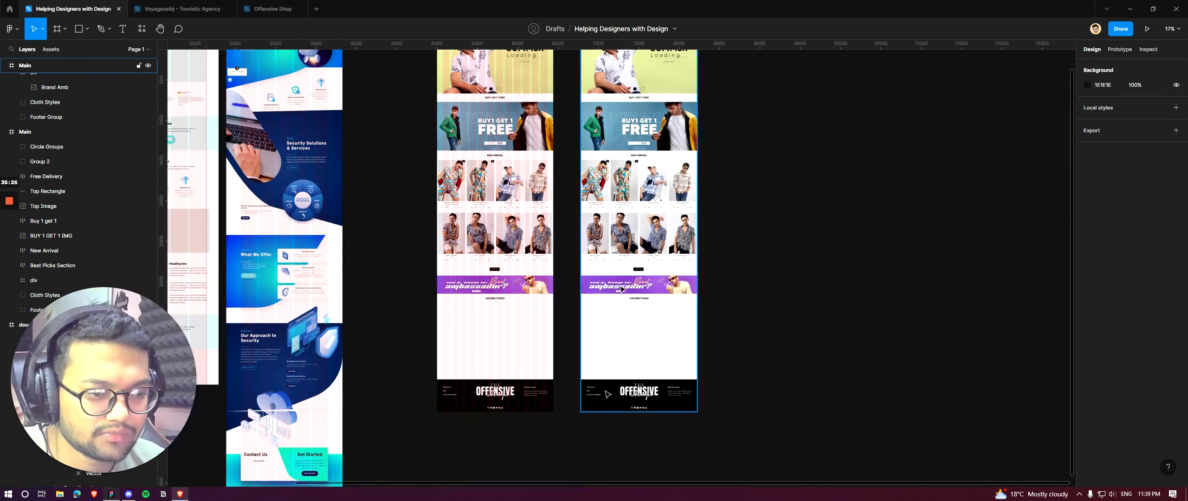
pyautogui.scroll(6, 631, 406)
pyautogui.click(752, 343)
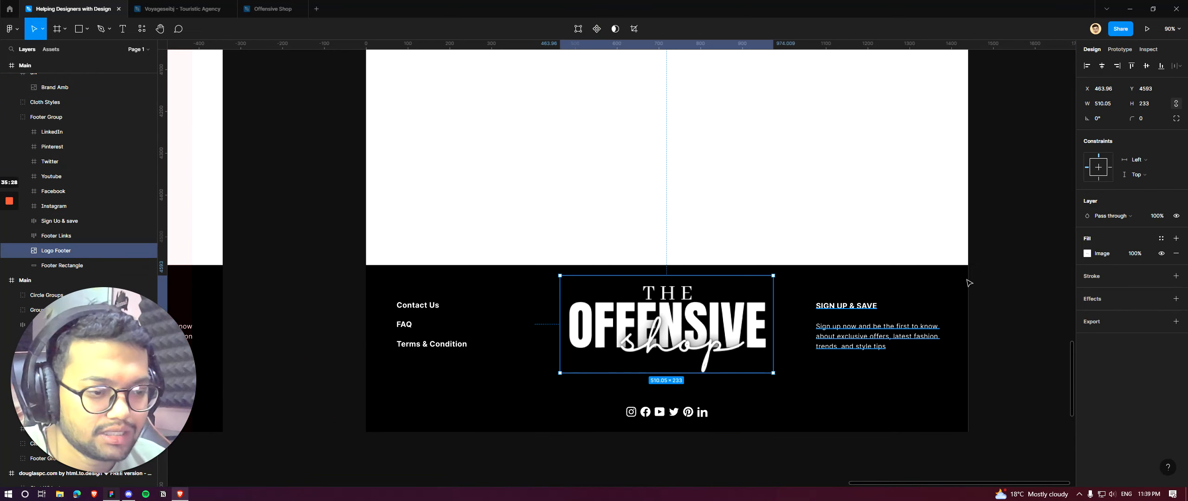
pyautogui.click(985, 229)
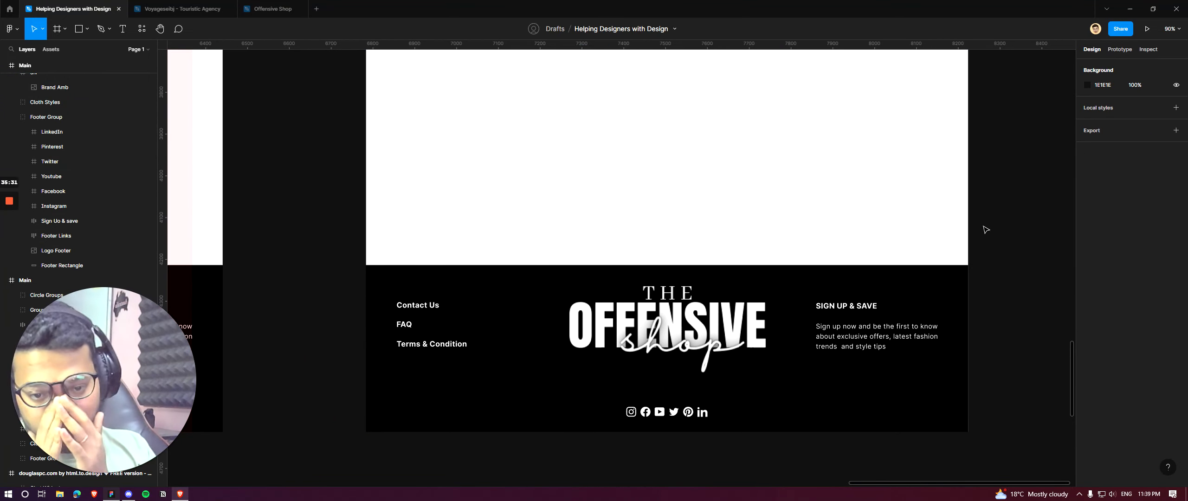